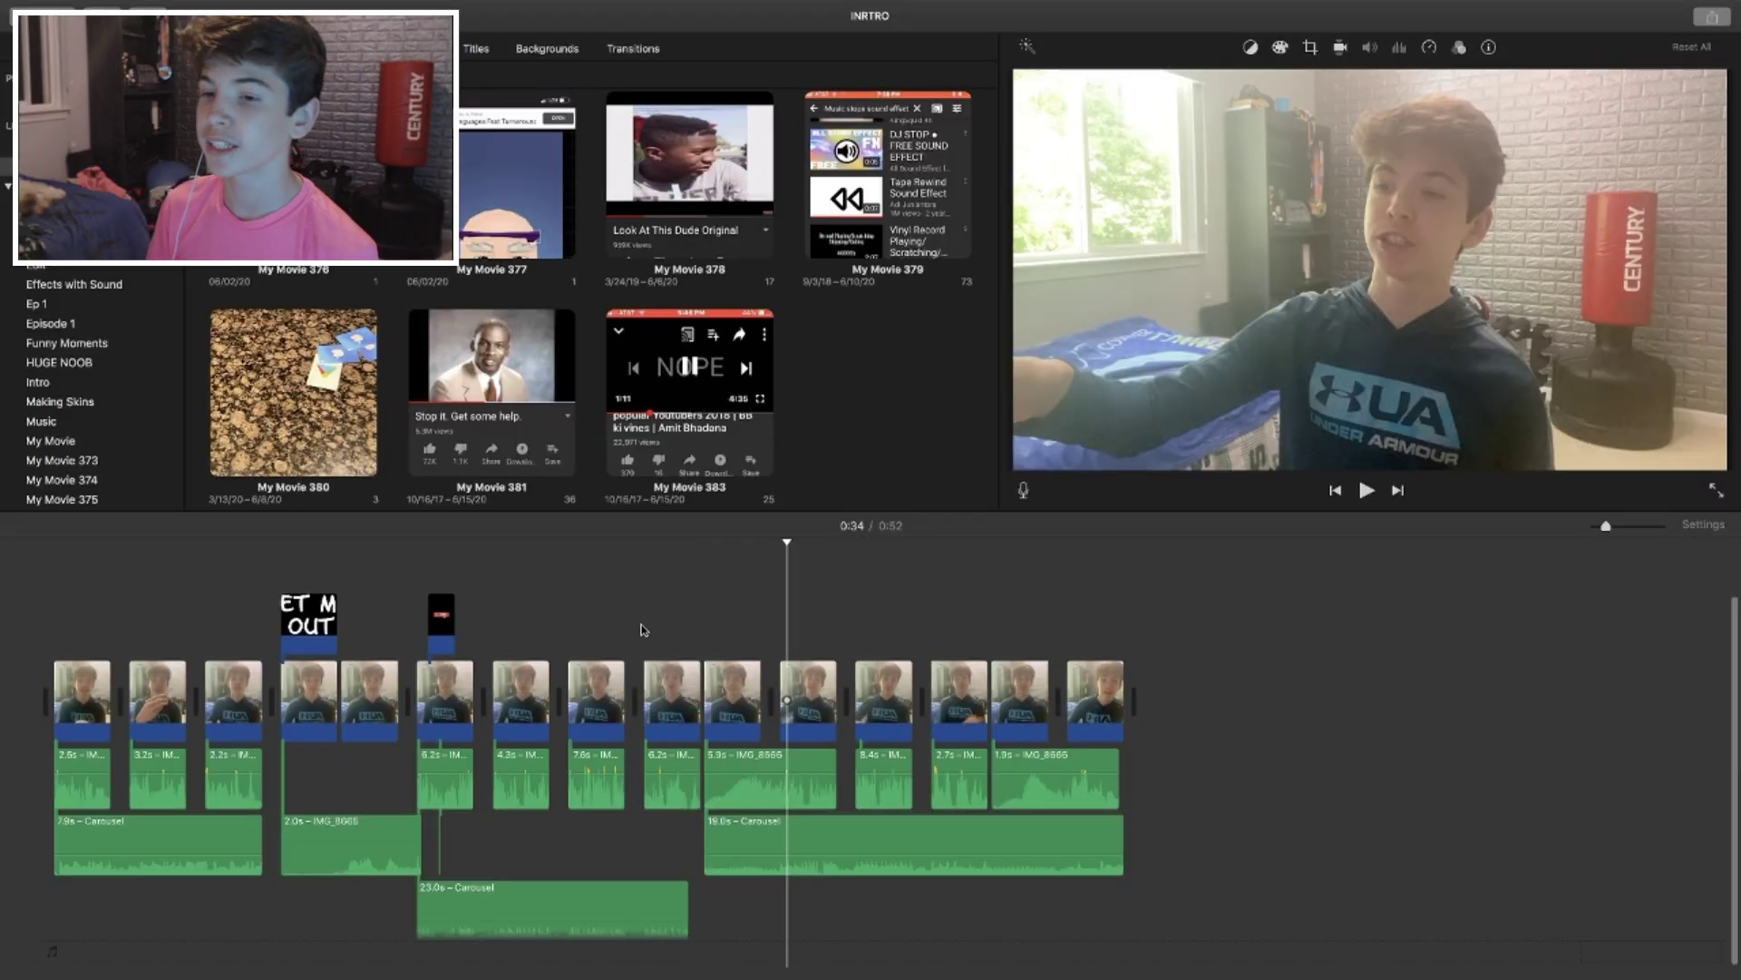
Step: Create a new project of the Movie type
left_click(756, 645)
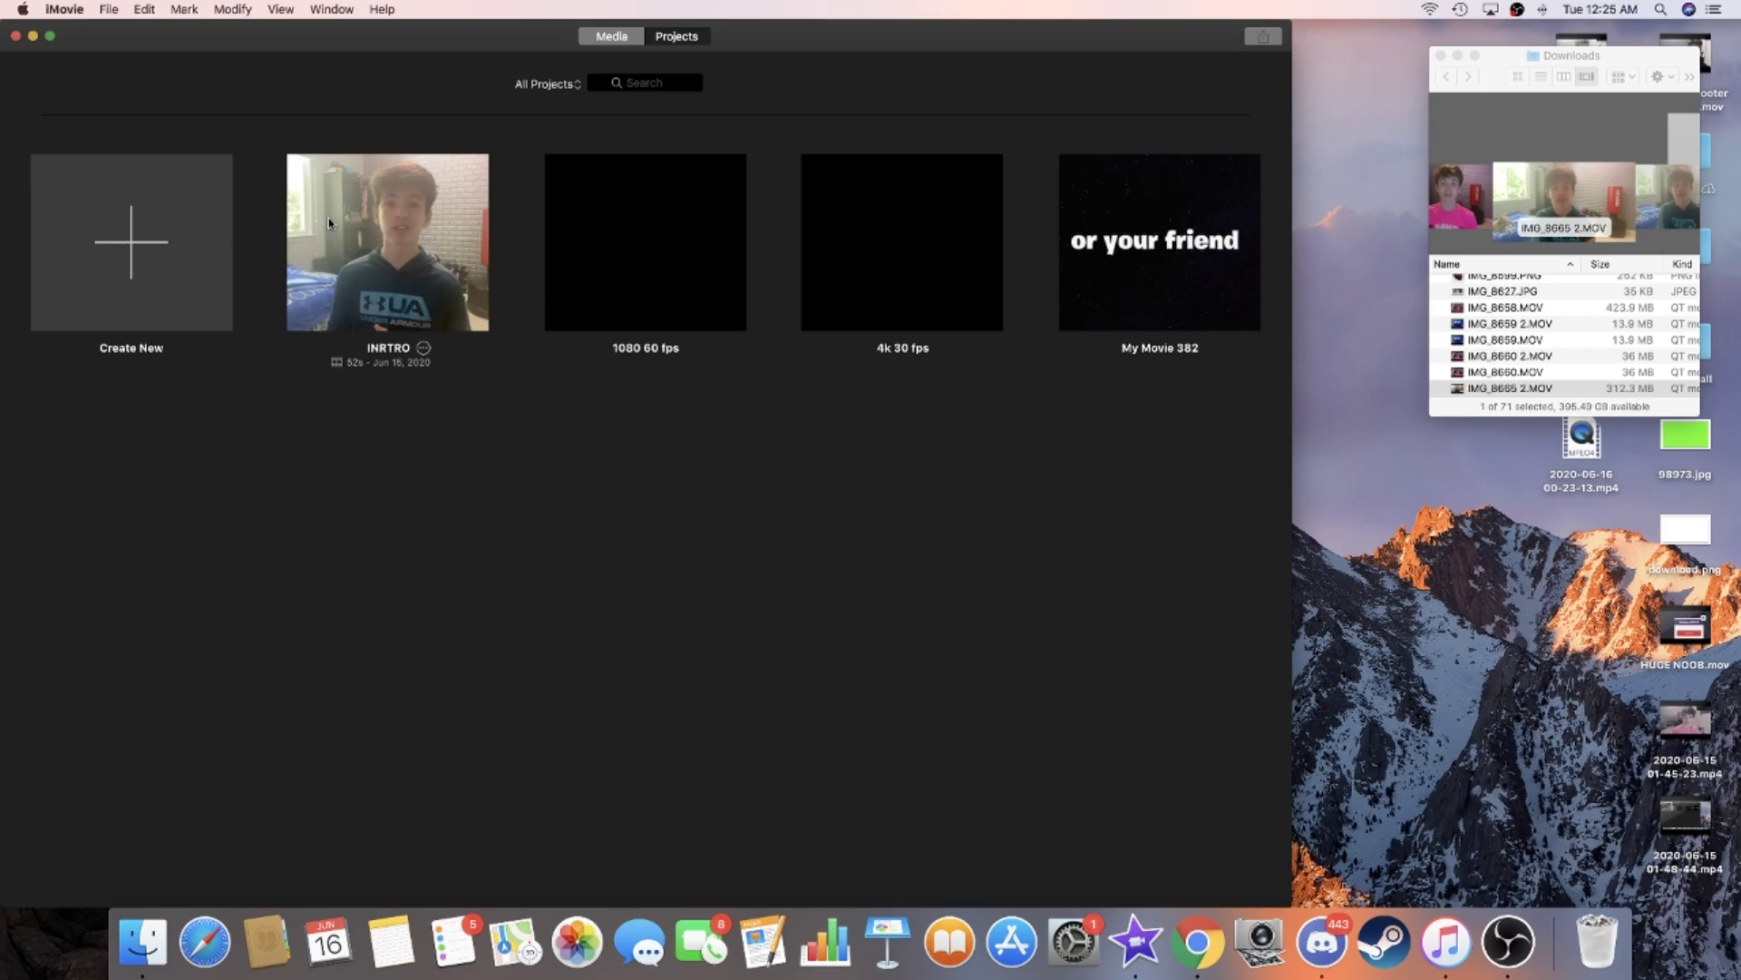
left_click(140, 269)
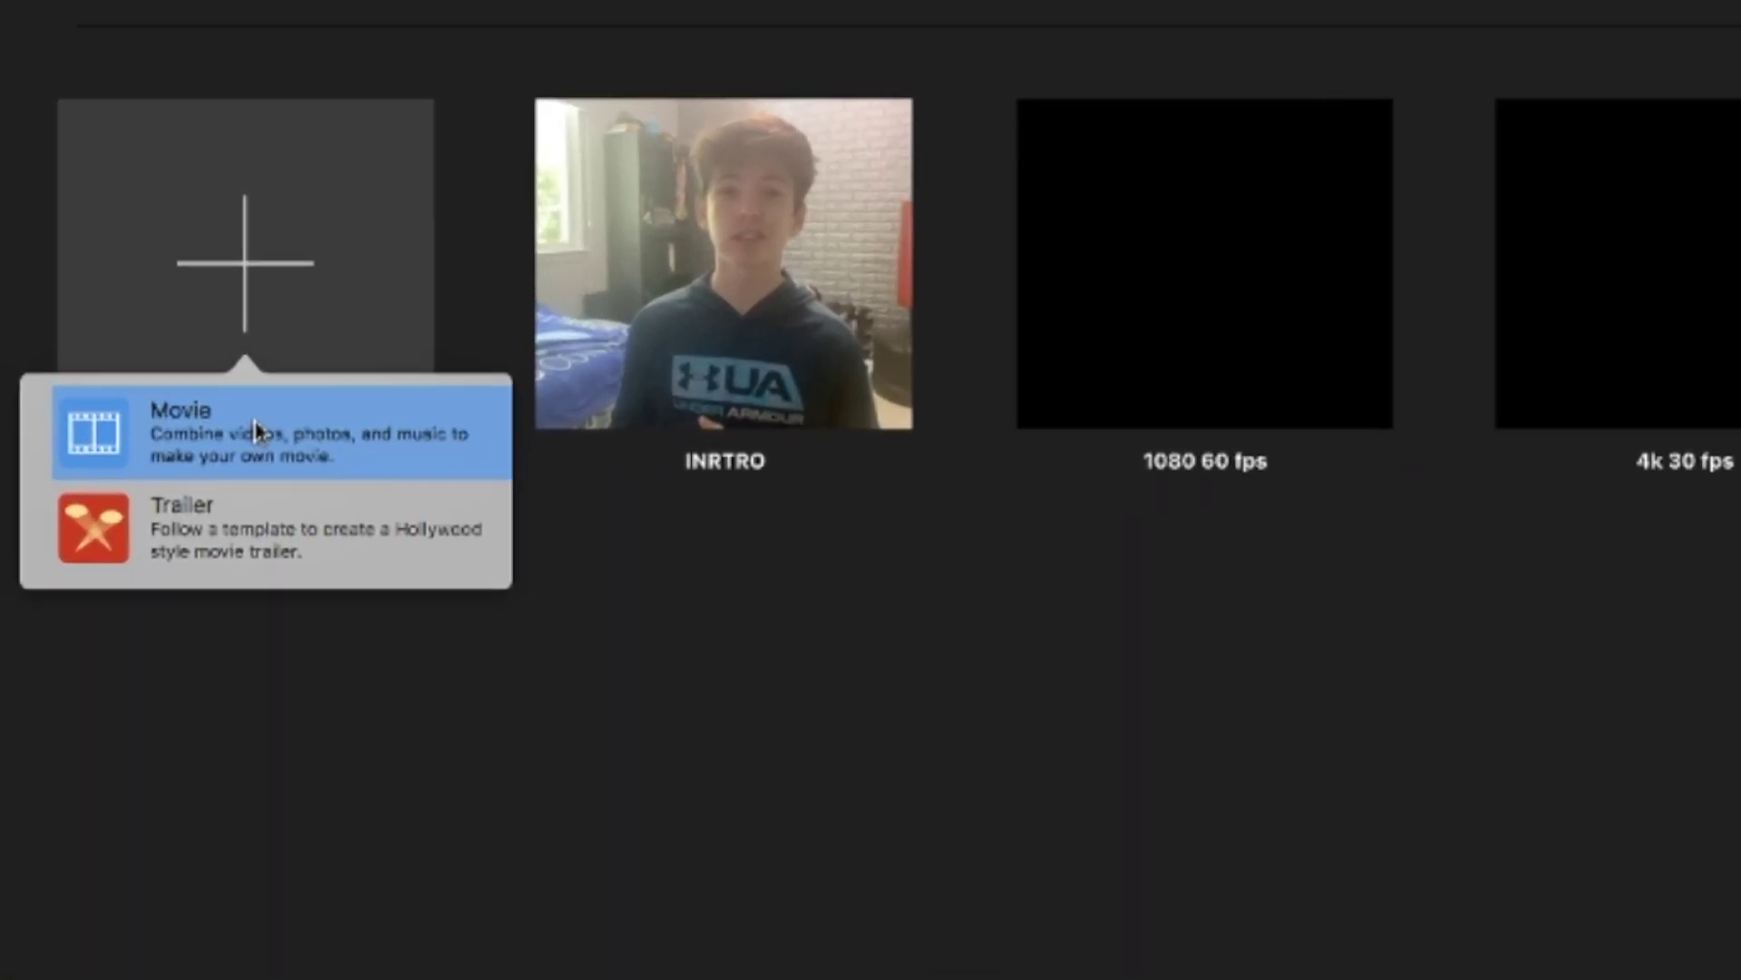
left_click(448, 402)
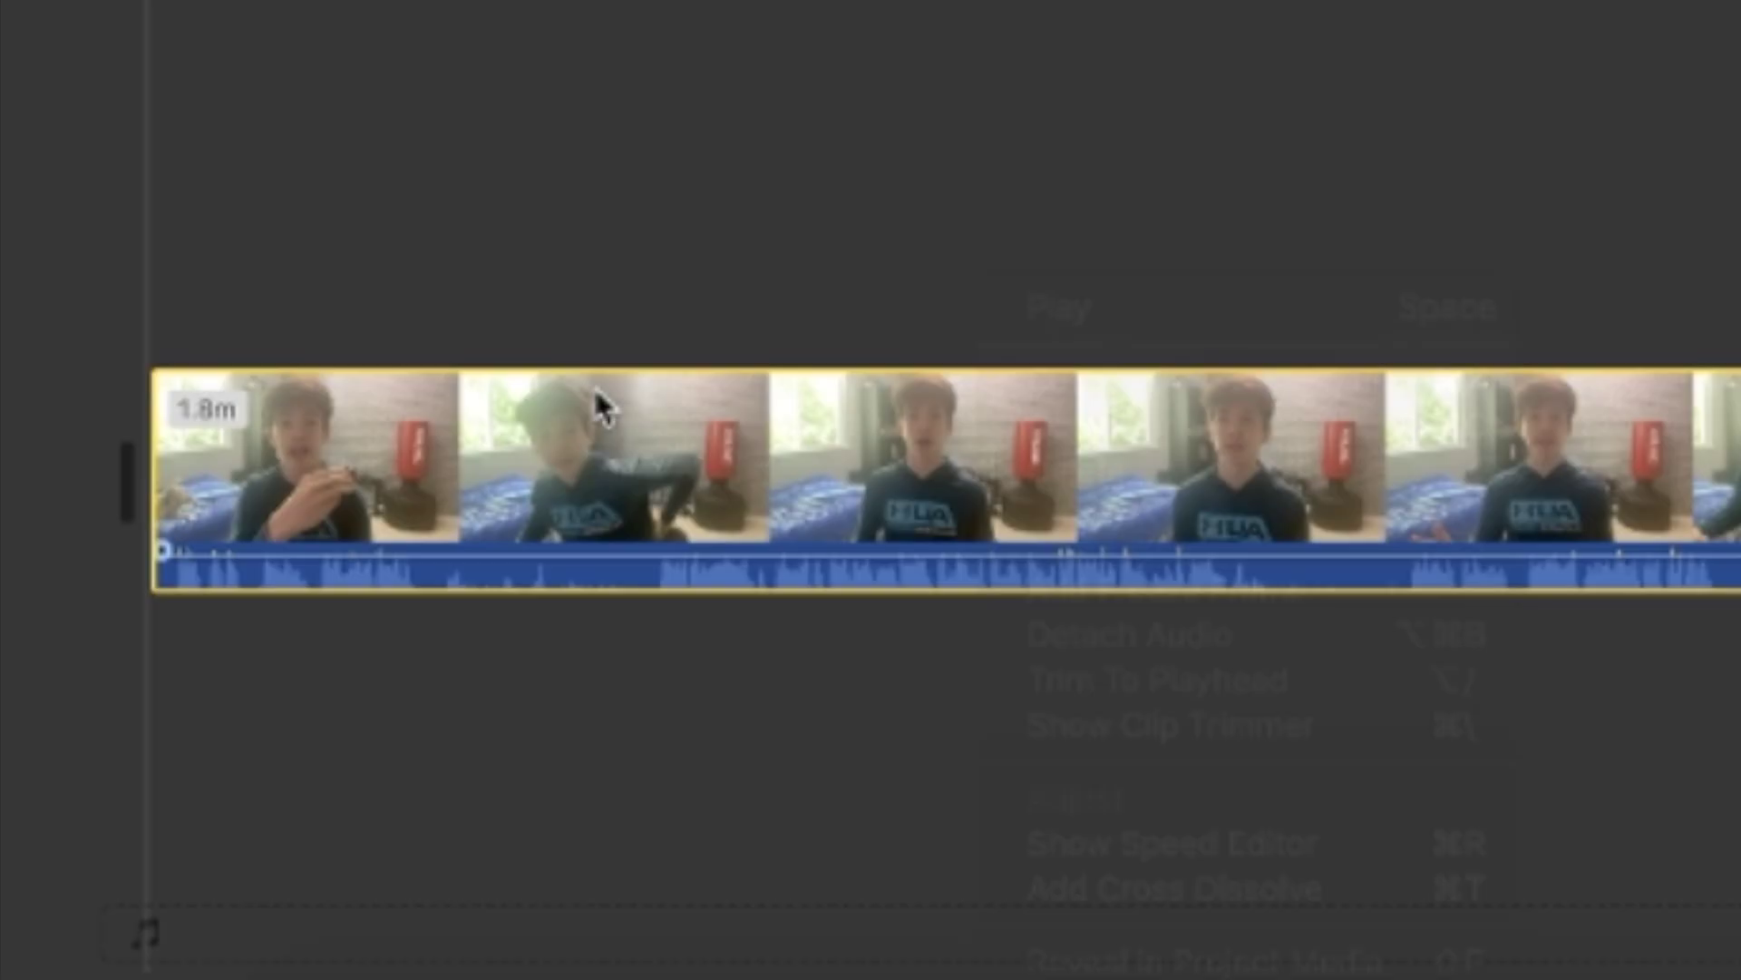
Step: Detach the audio from the IMG_8665 2 clip in the timeline
right_click(529, 416)
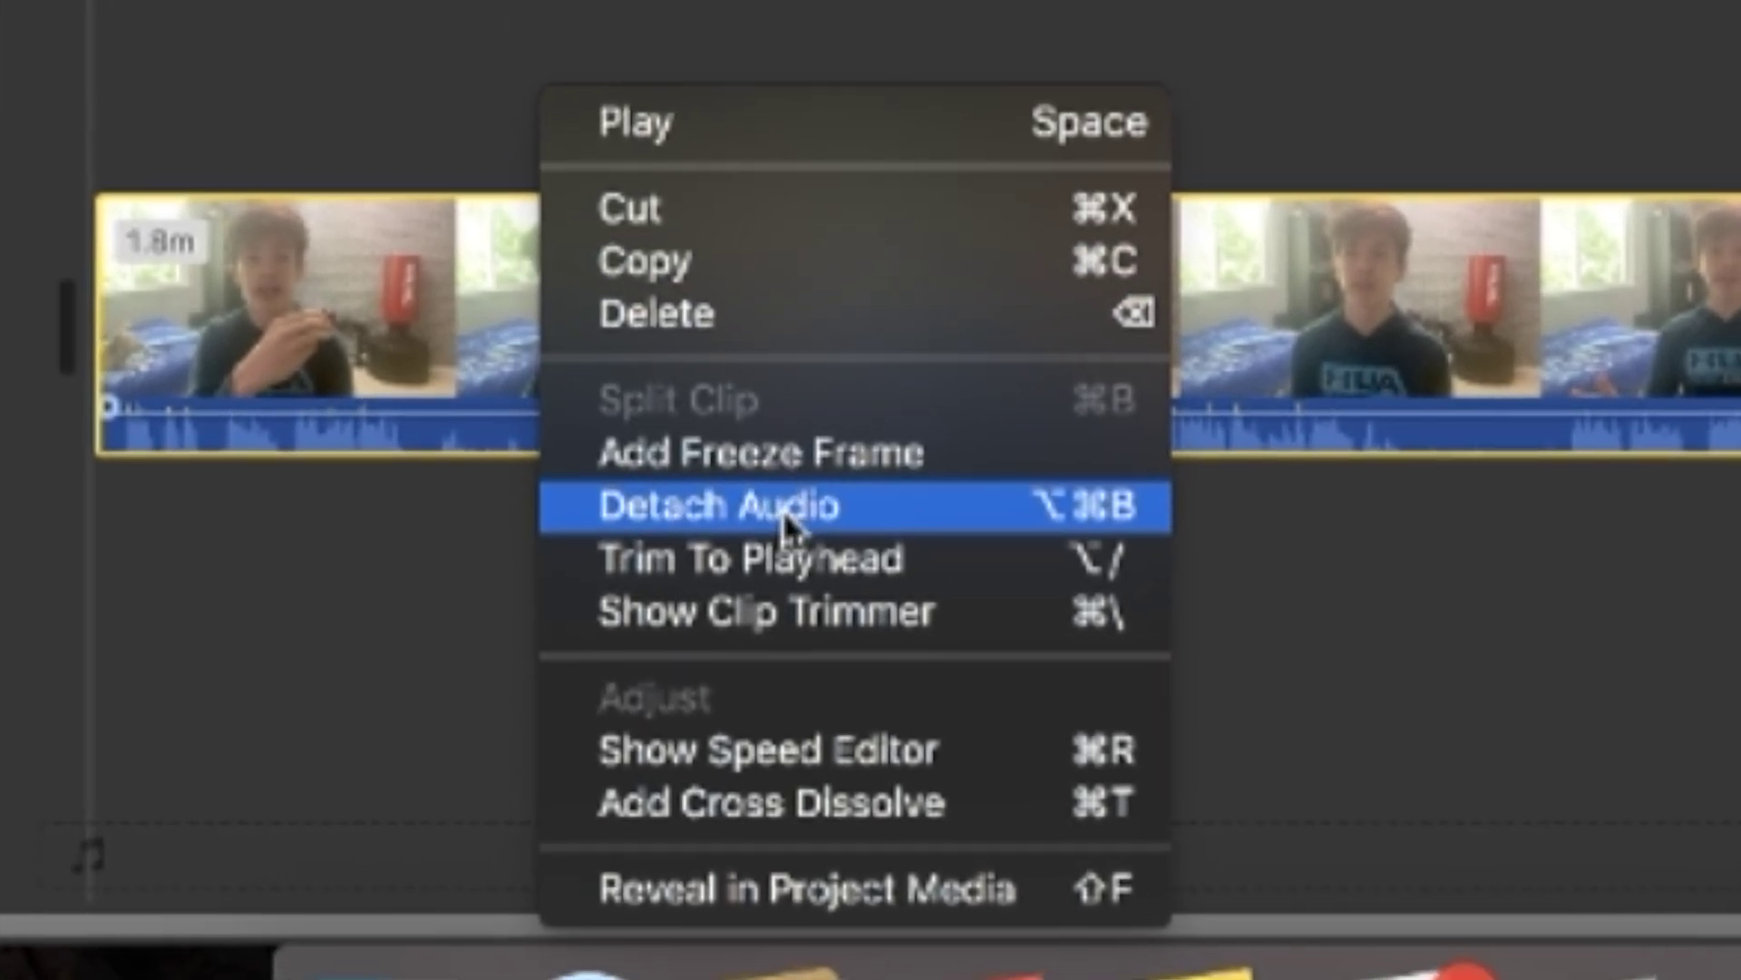
left_click(786, 522)
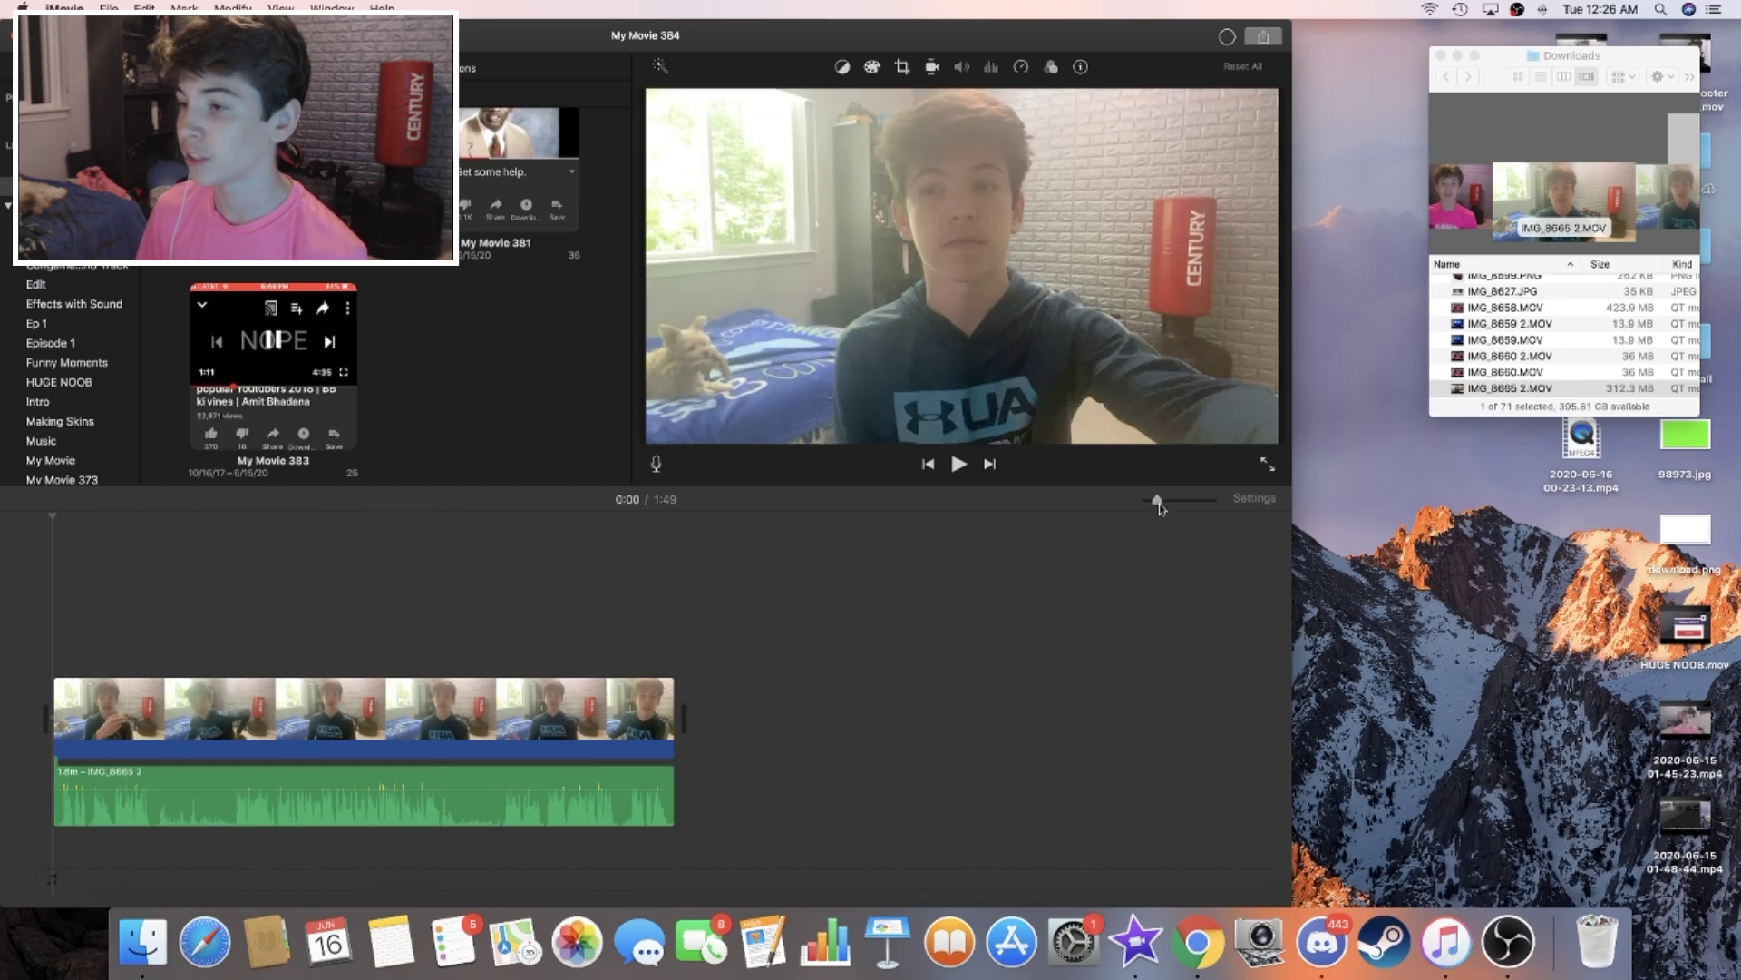
Step: Split video and audio at about 0:01, delete the silent opening, and nudge the remaining audio slightly to the right along the timeline
left_click_drag(1158, 502, 1213, 501)
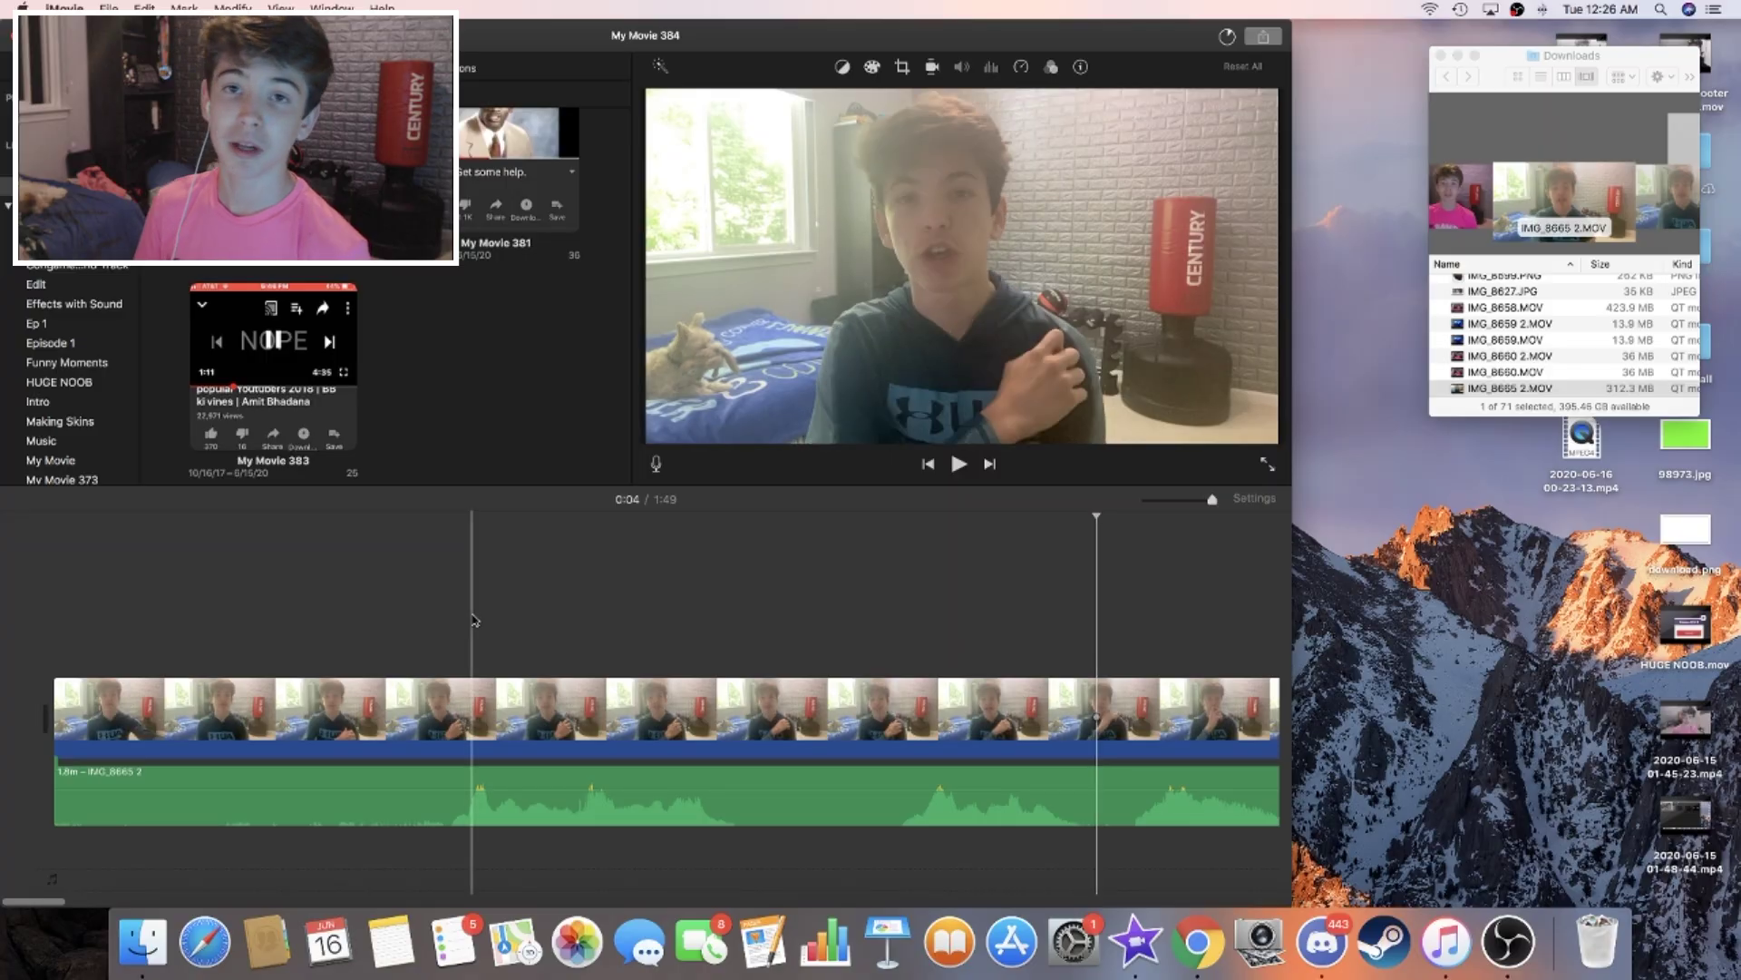
scroll(473, 620, "right", 3)
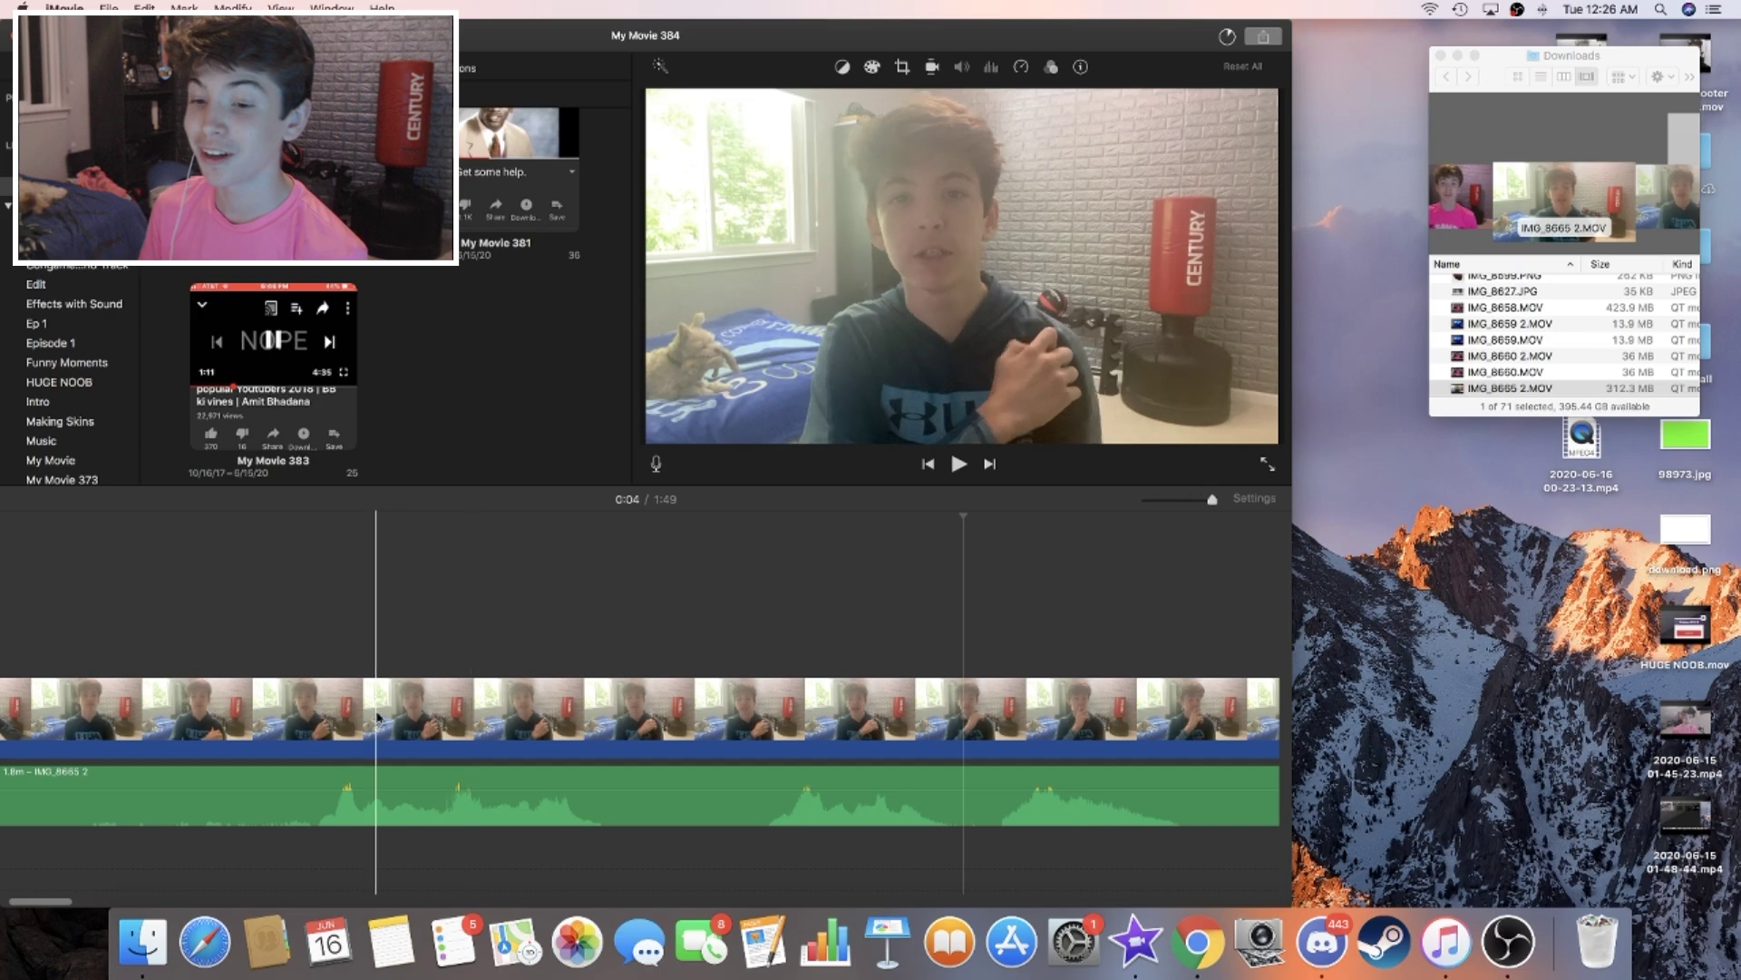
scroll(317, 798, "left", 3)
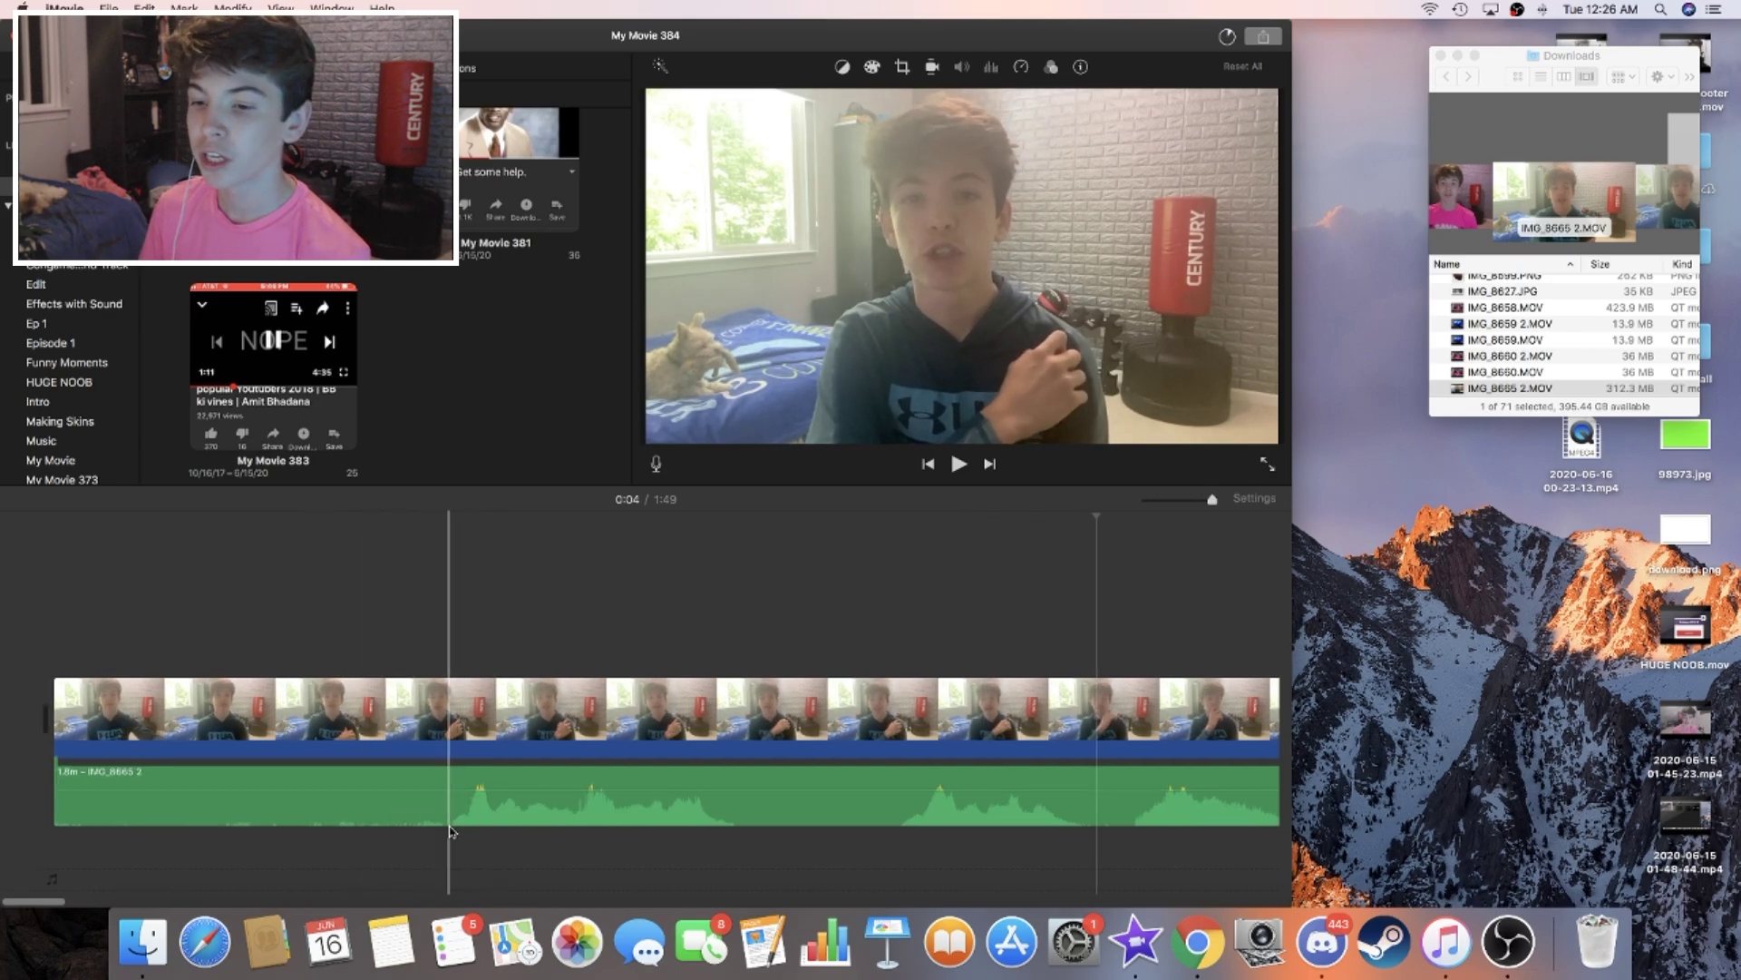
right_click(508, 794)
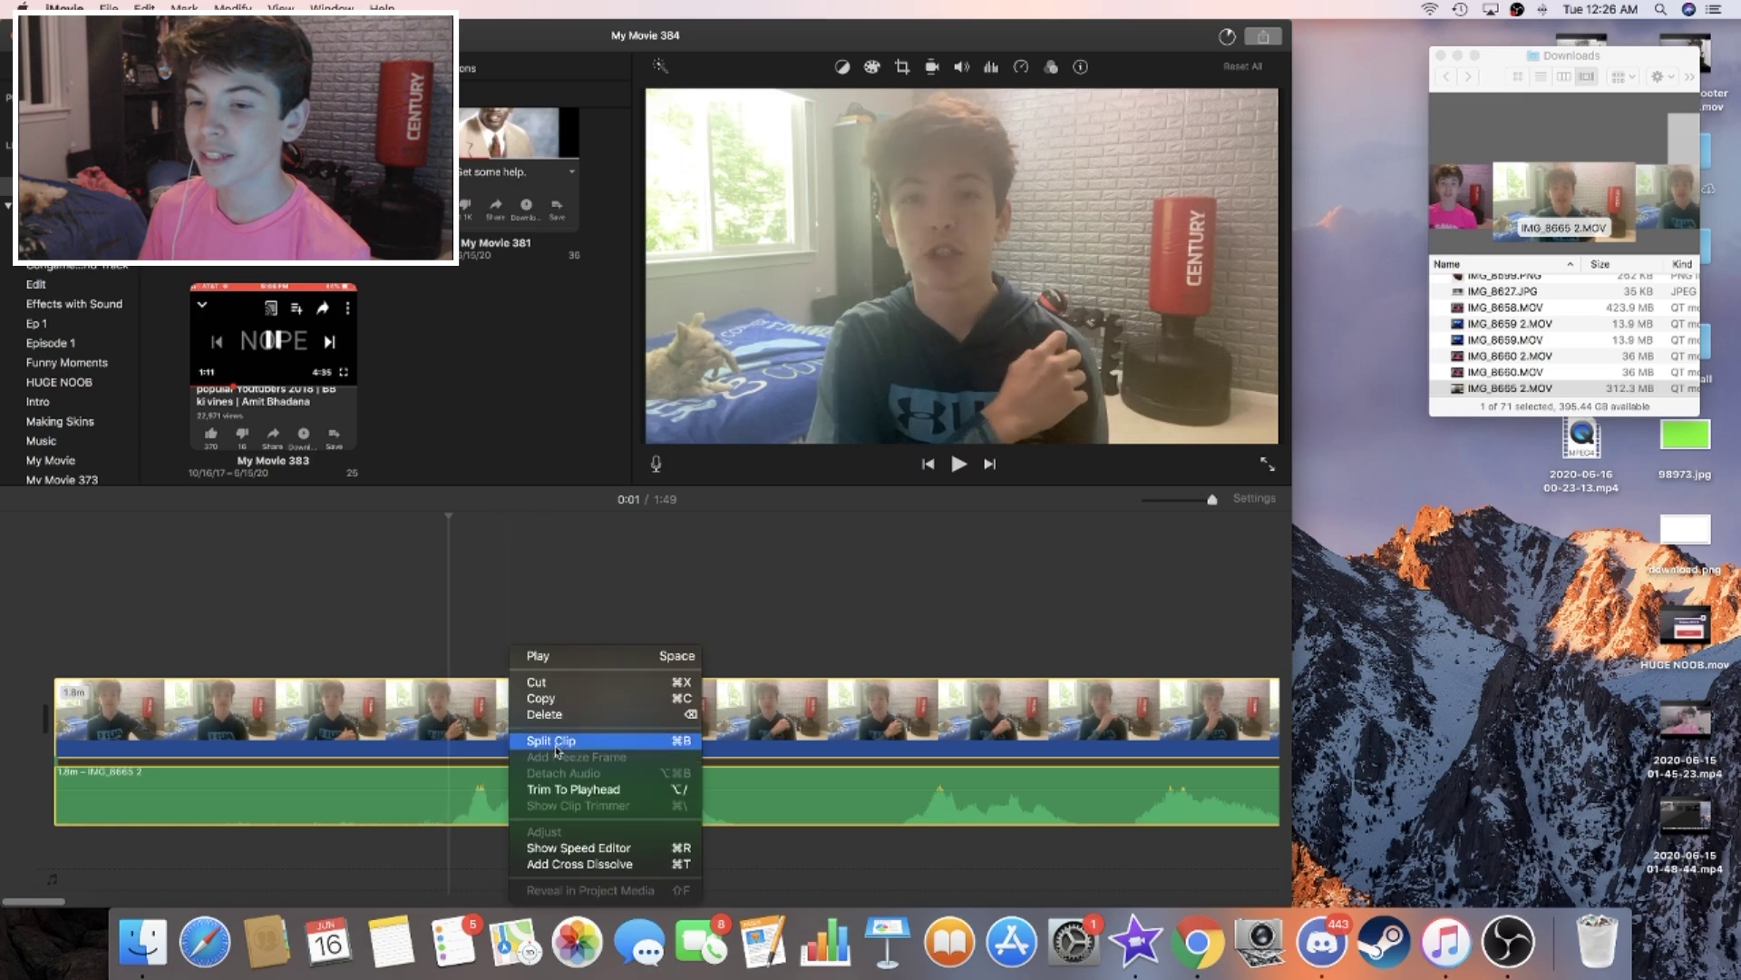
left_click(556, 744)
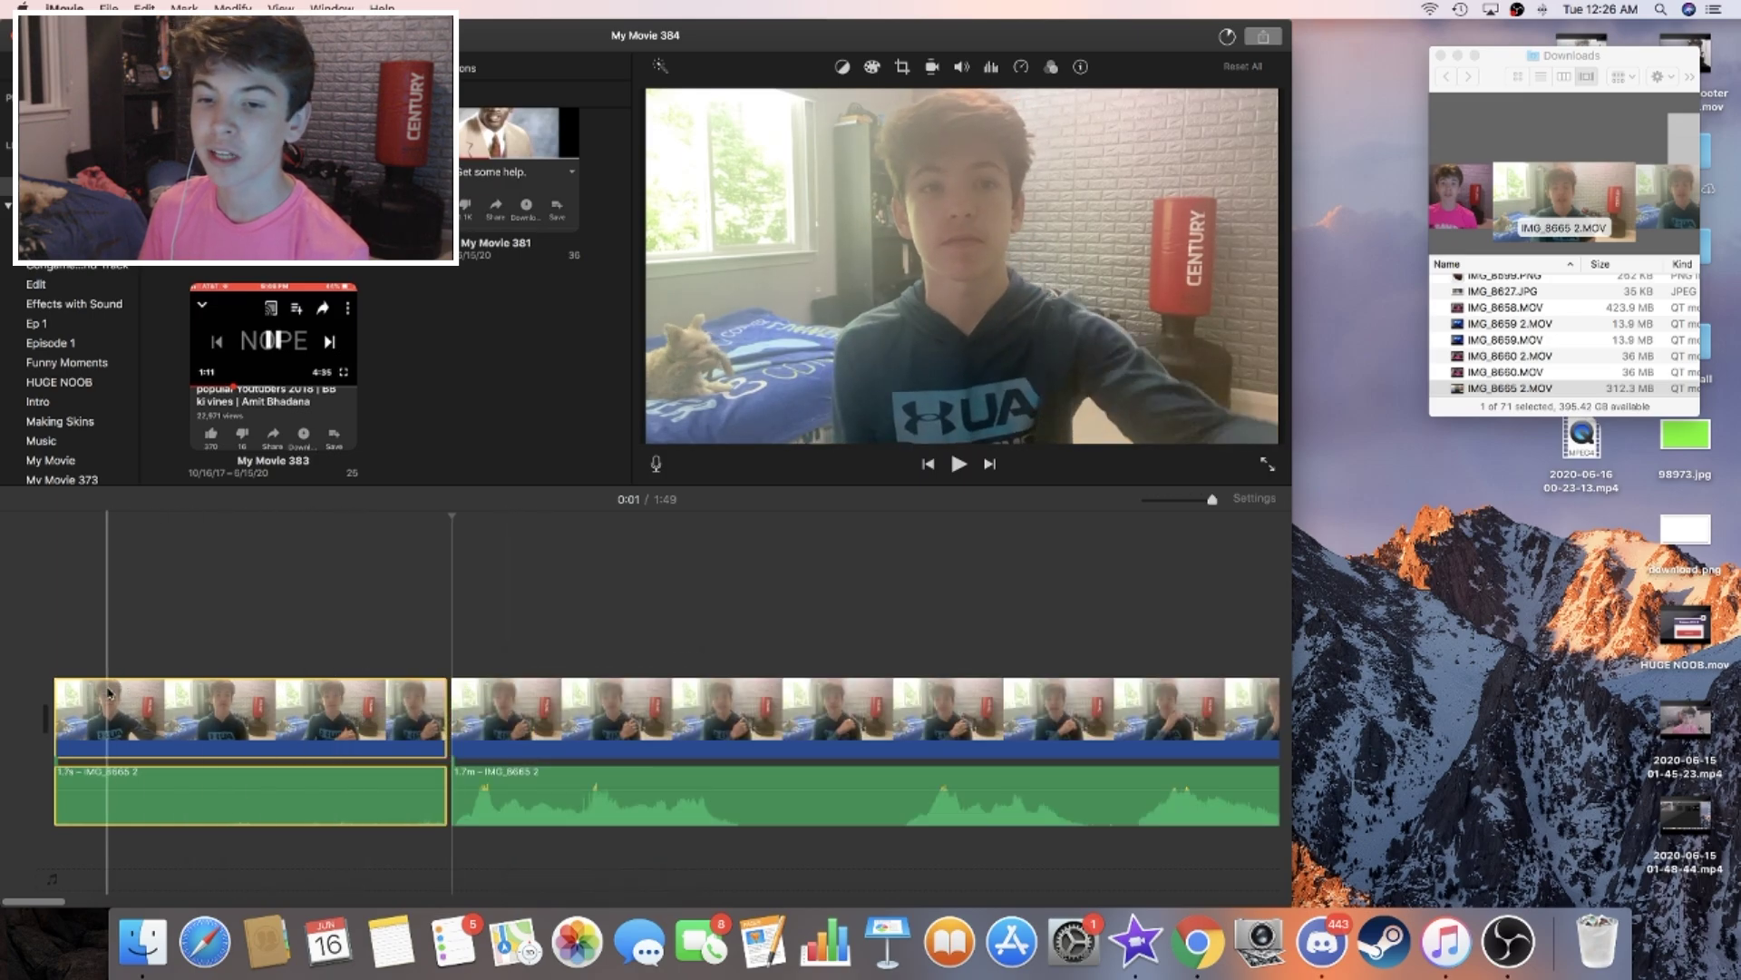
key("Delete")
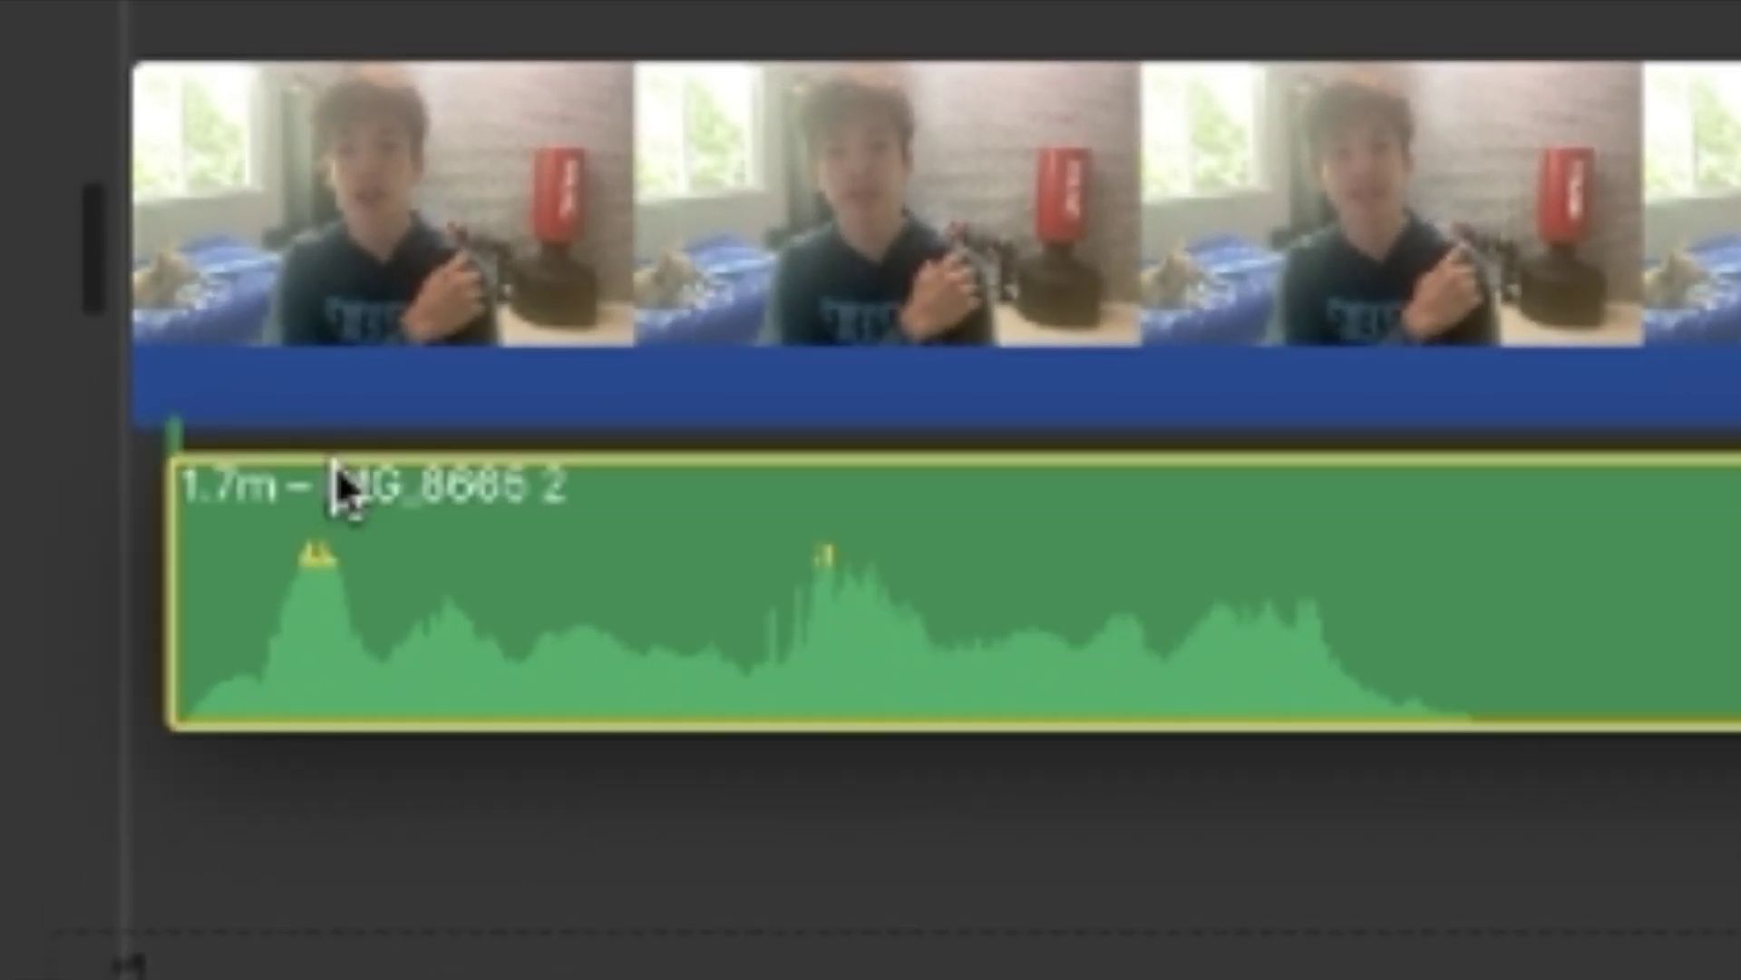
left_click_drag(340, 485, 369, 486)
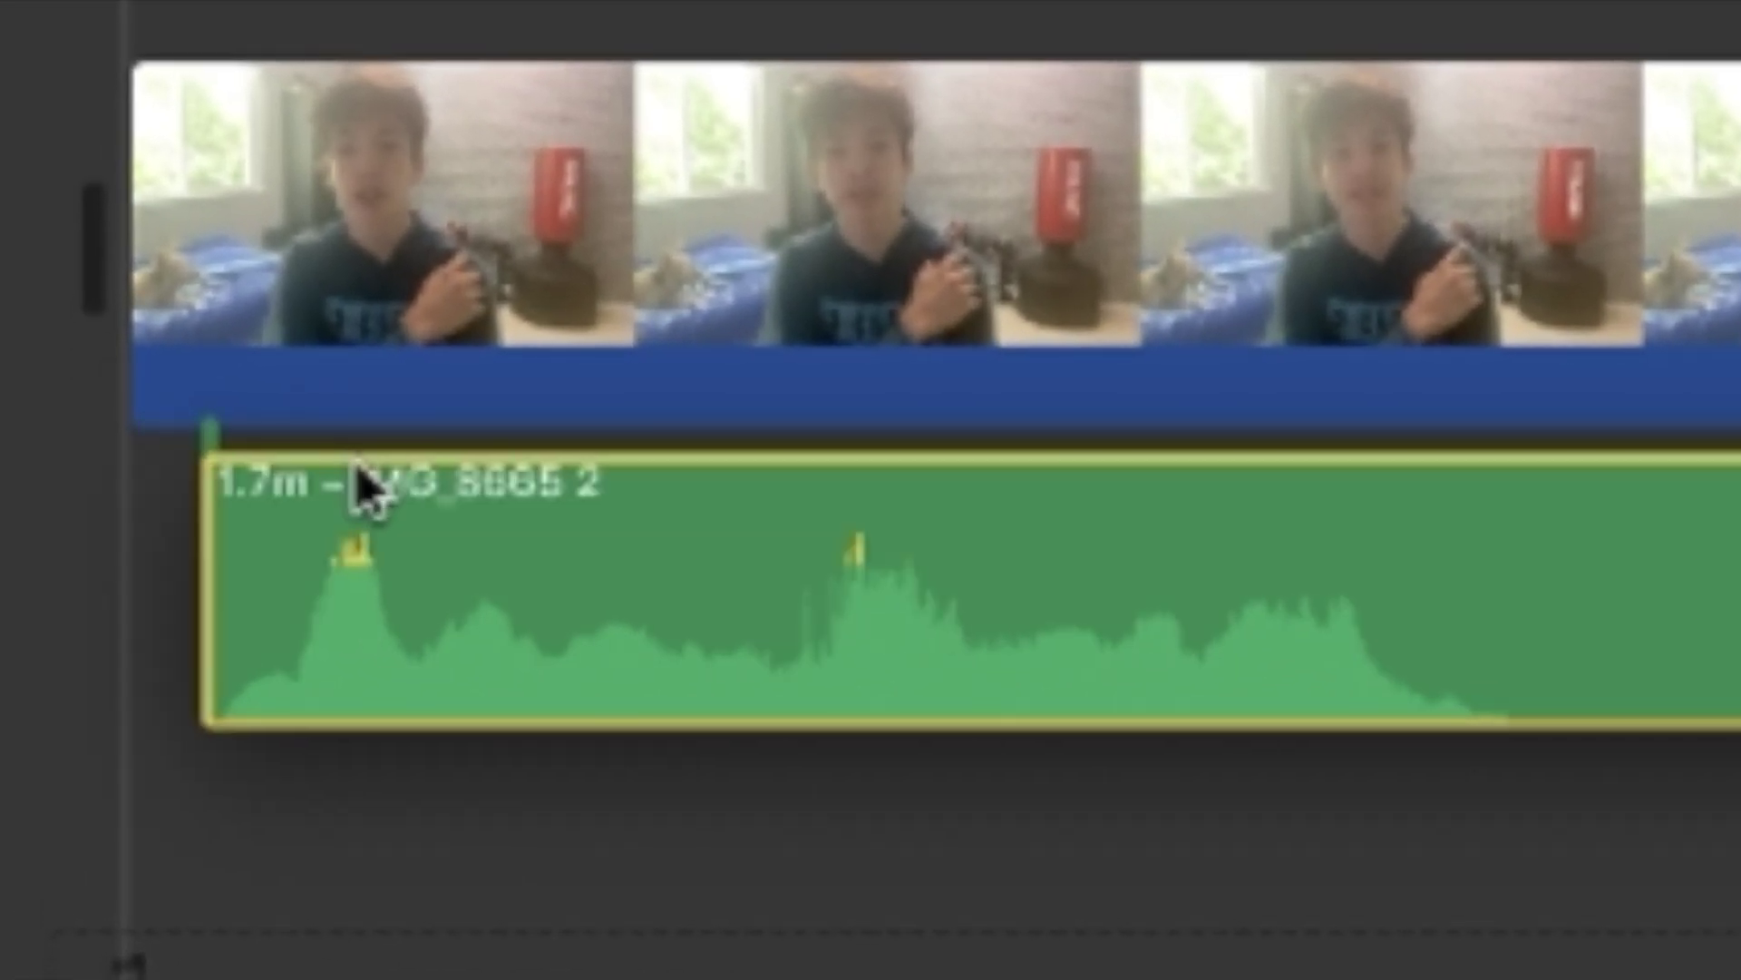
left_click(86, 503)
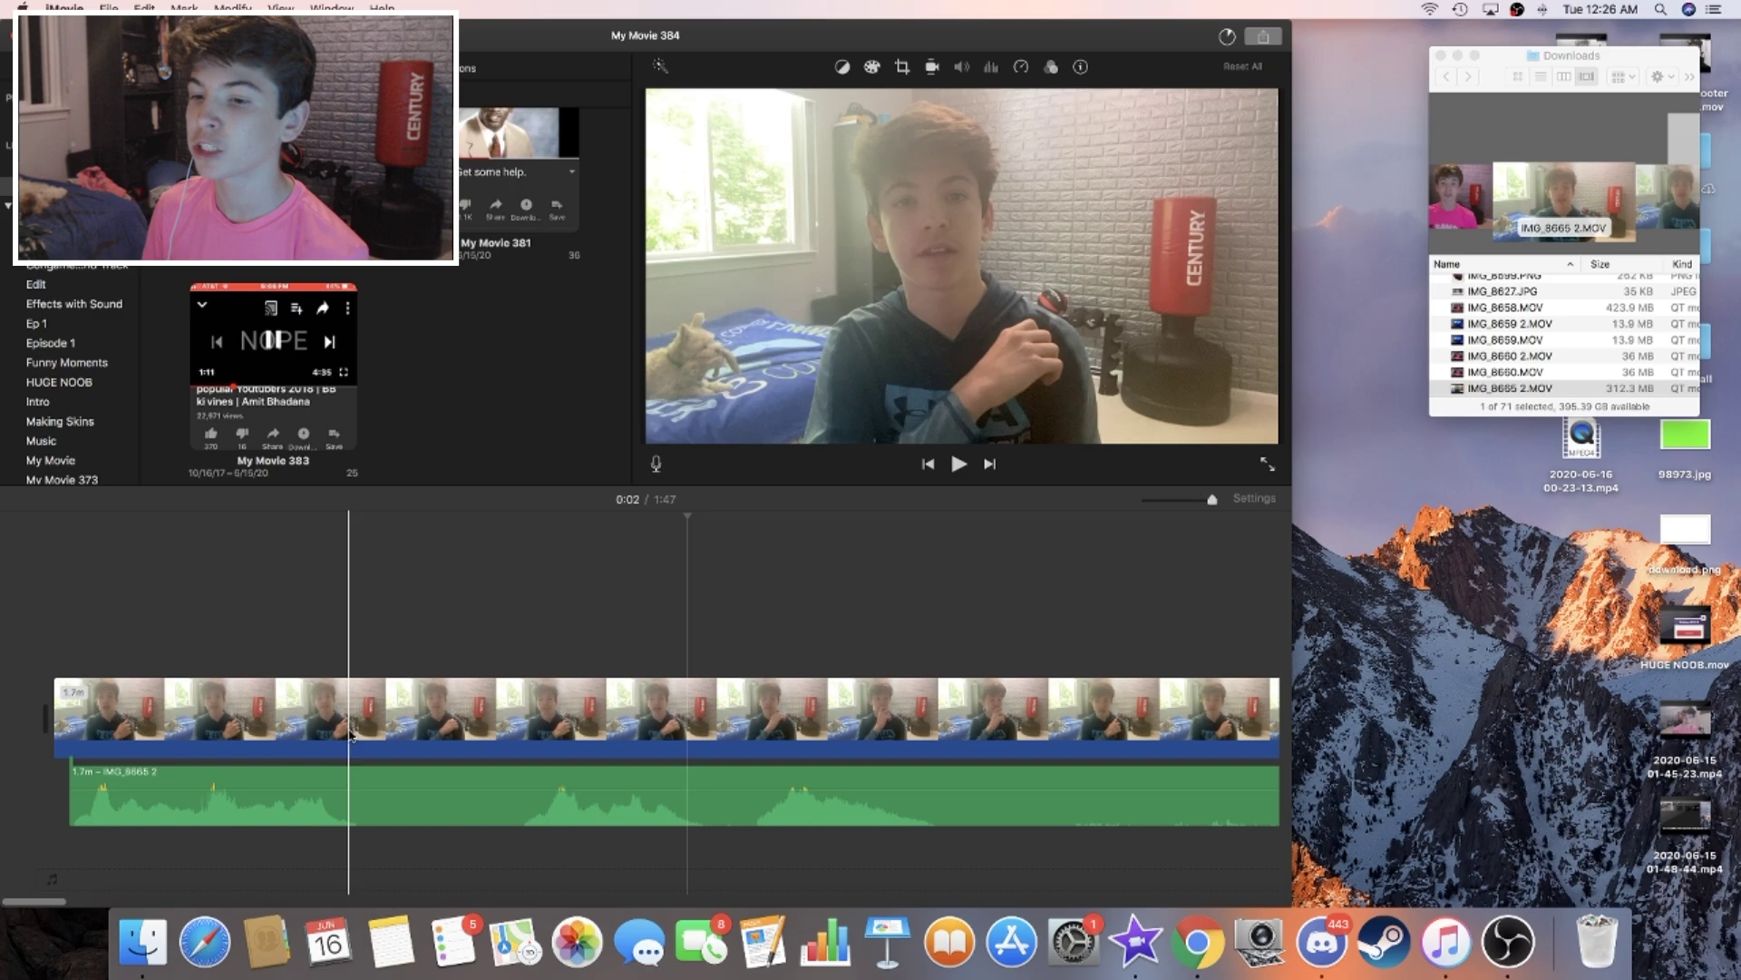
Step: Split video and audio at about 0:05, where speech resumes, and delete the take before it
scroll(608, 638, "right", 3)
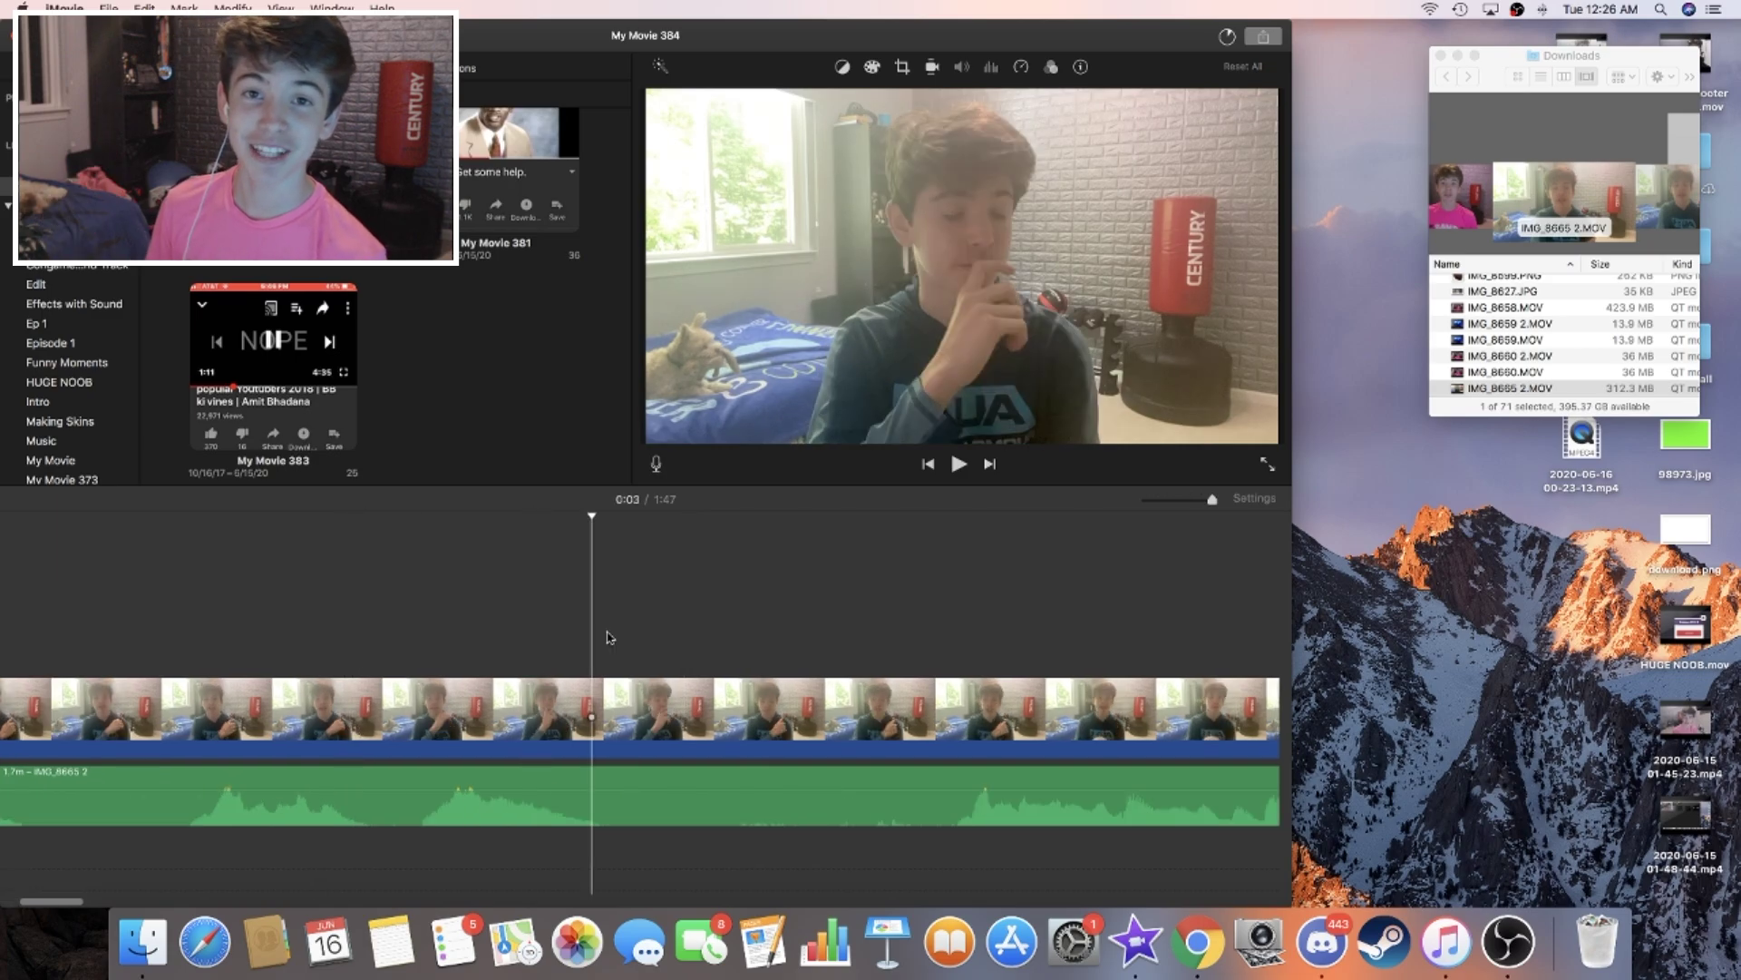
scroll(607, 638, "right", 5)
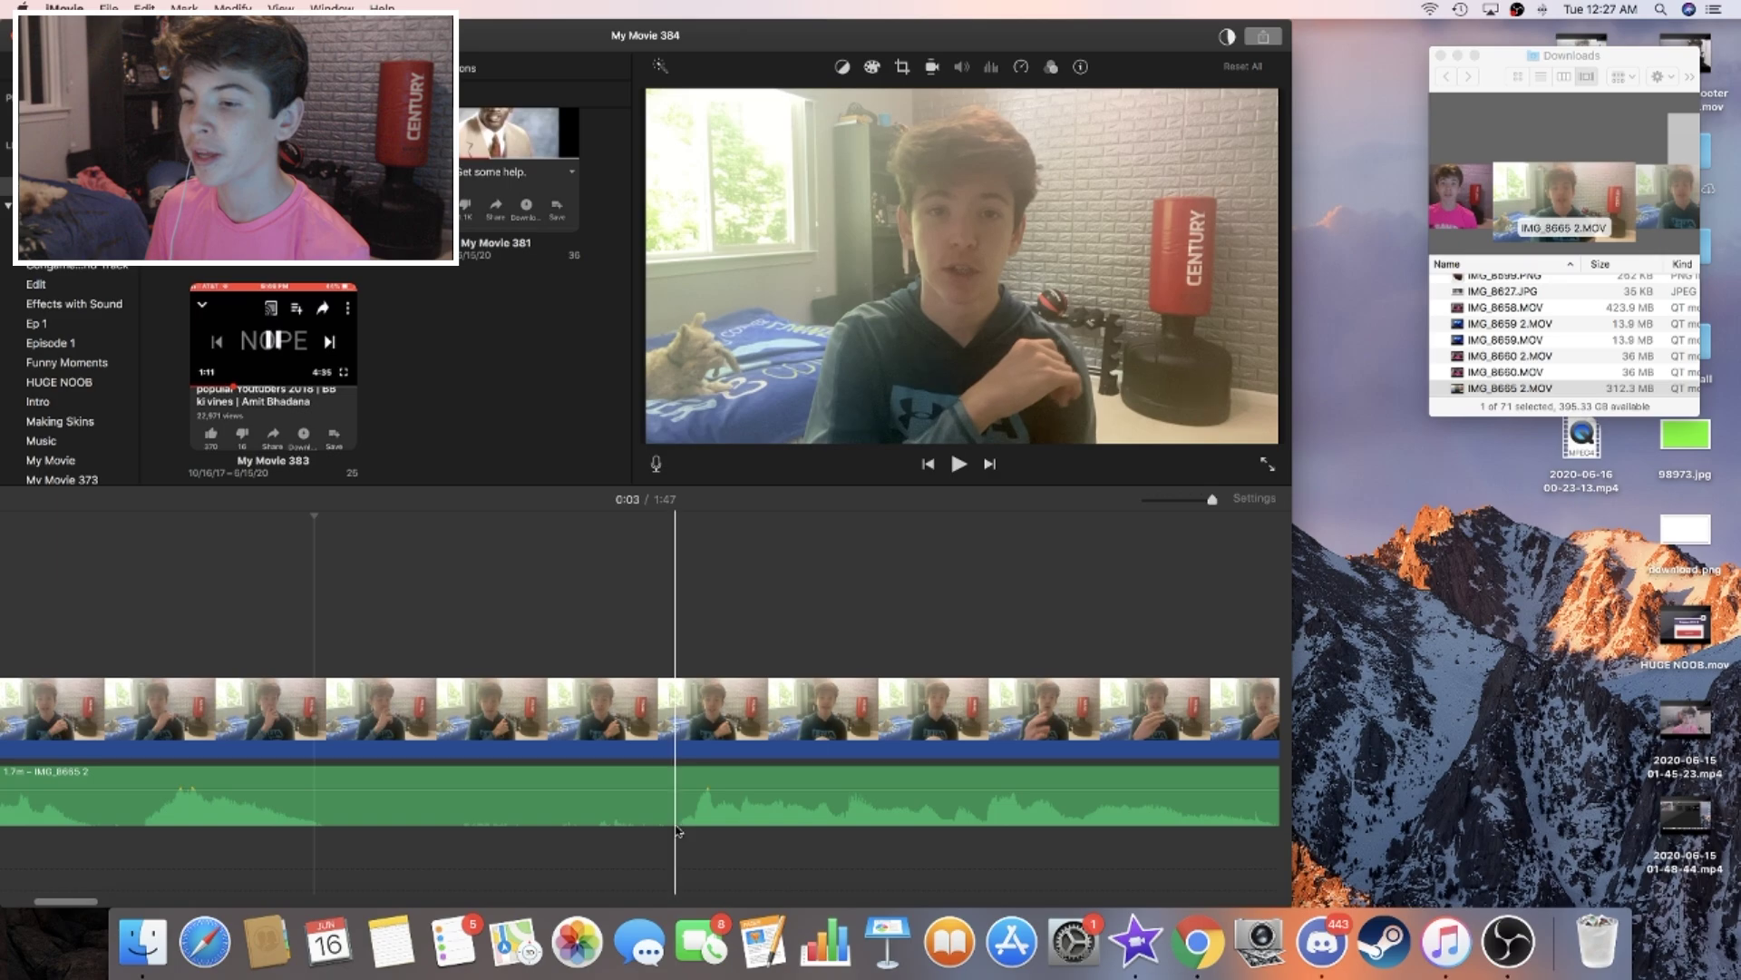
right_click(737, 708)
left_click(767, 736)
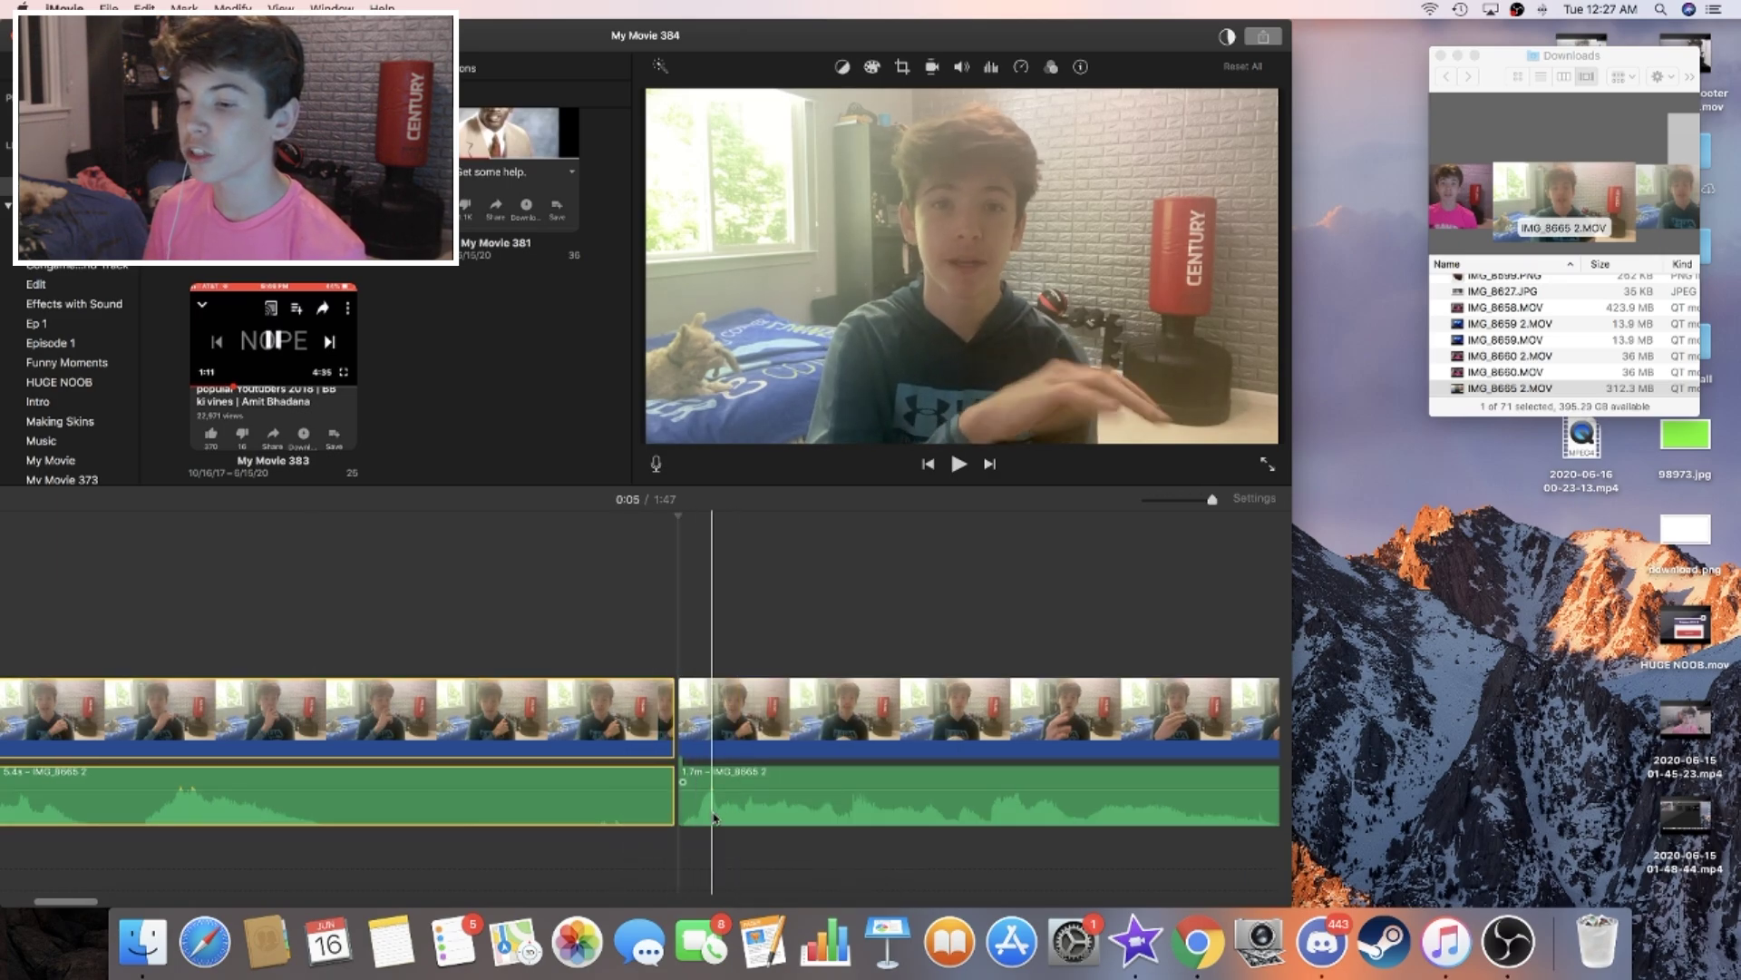
key("Delete")
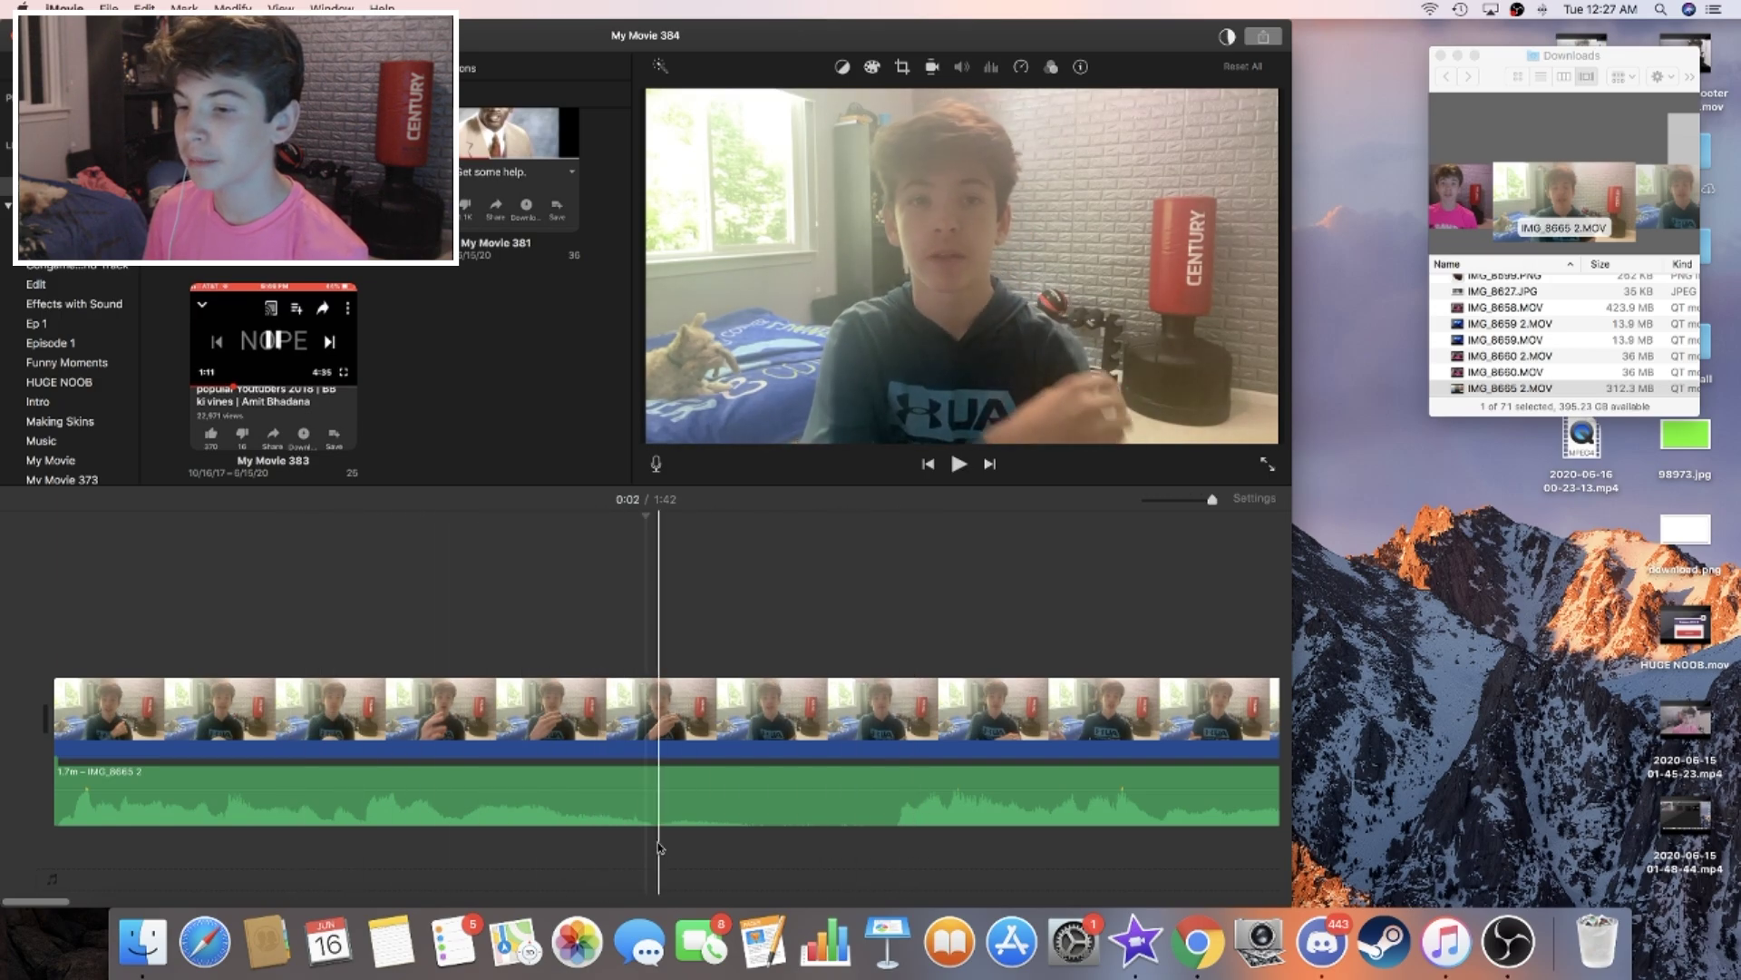
Step: Split video and audio on both sides of the silent pause near 0:03 and delete the section between the cuts
right_click(752, 848)
left_click(789, 738)
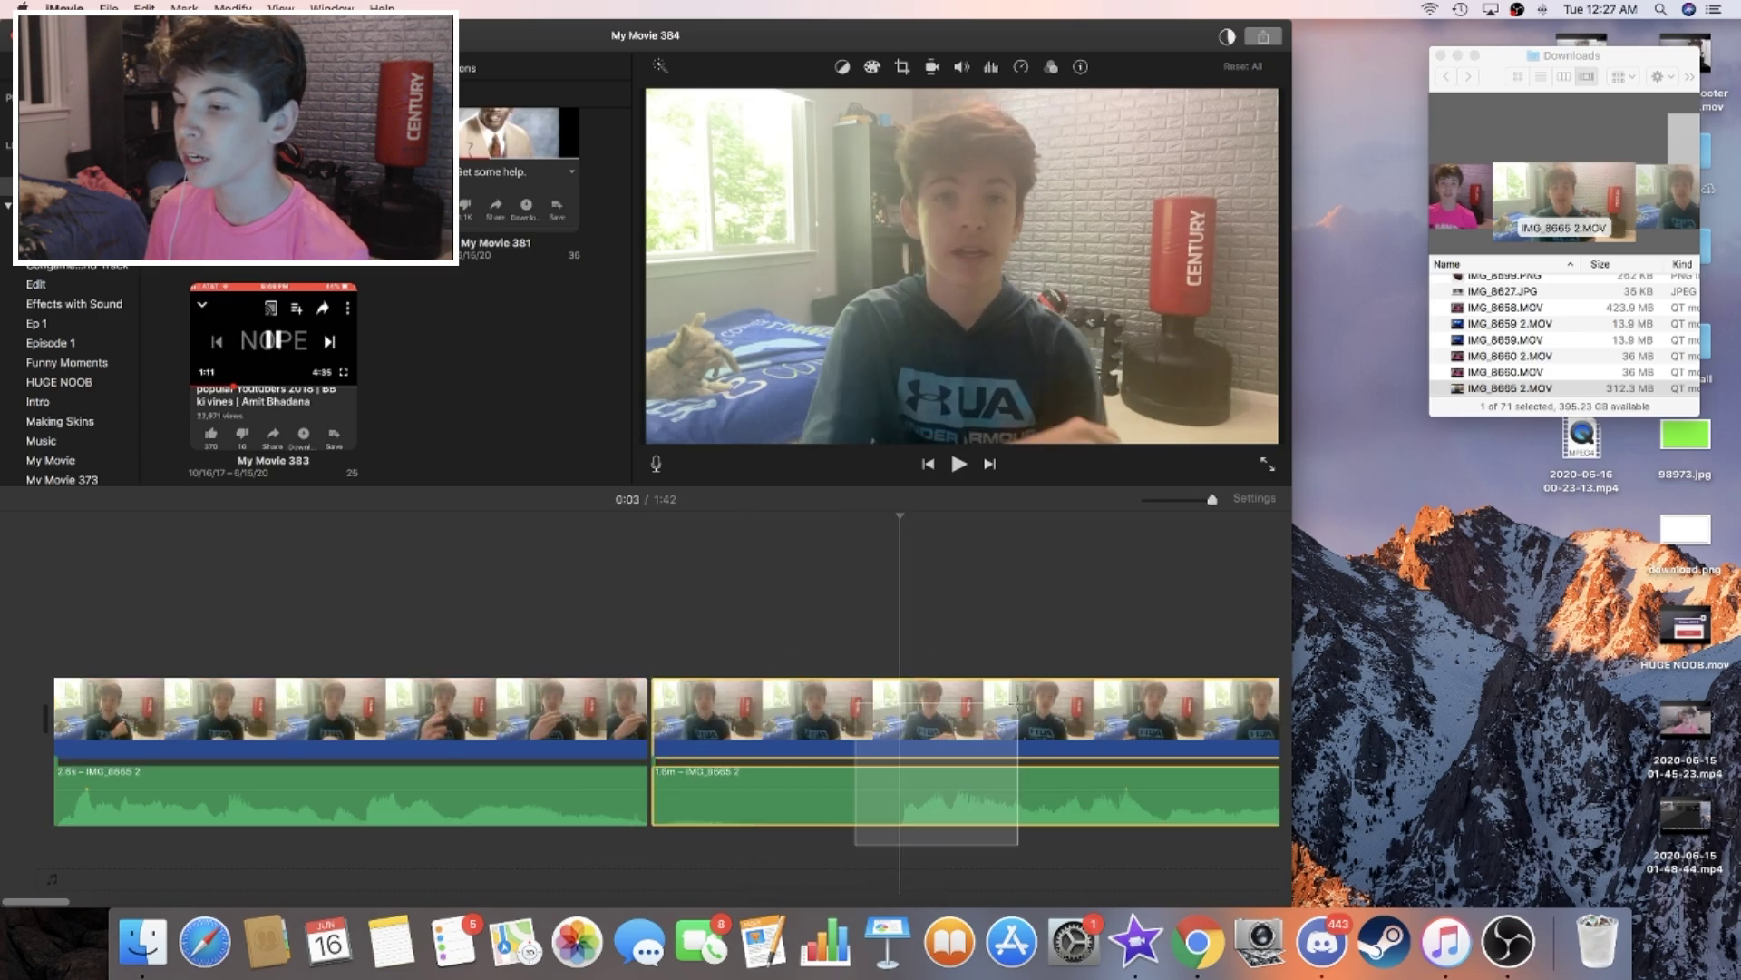
right_click(1029, 753)
left_click(1030, 752)
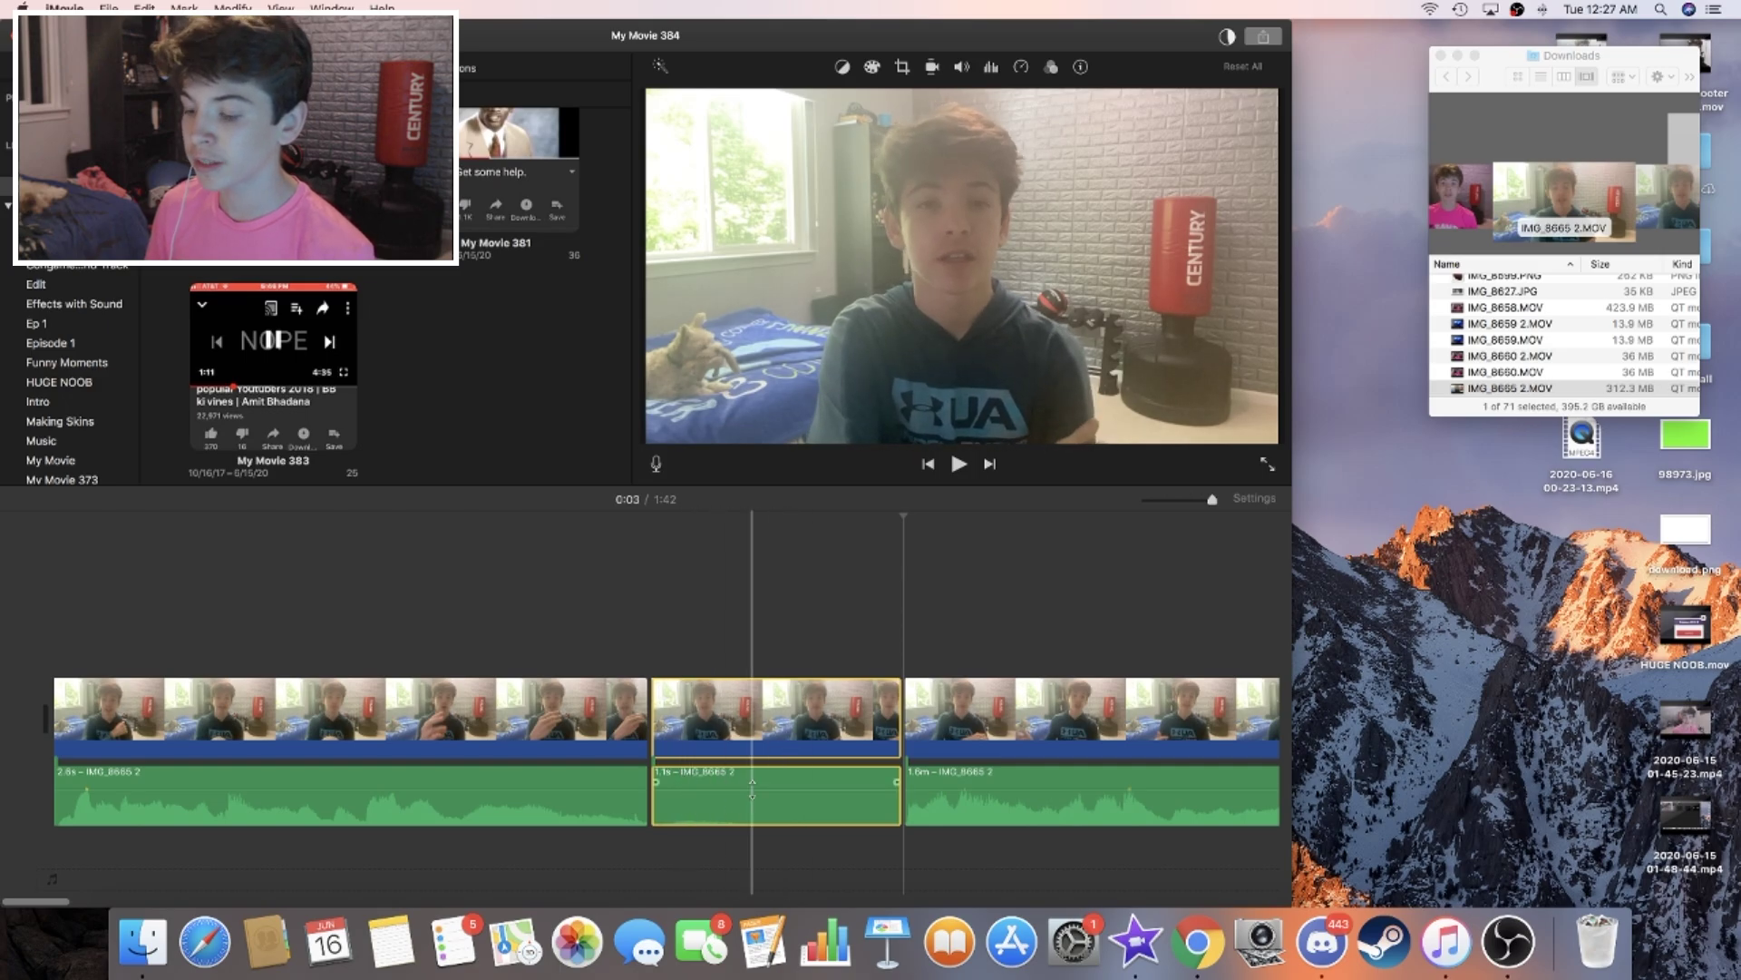
key("Delete")
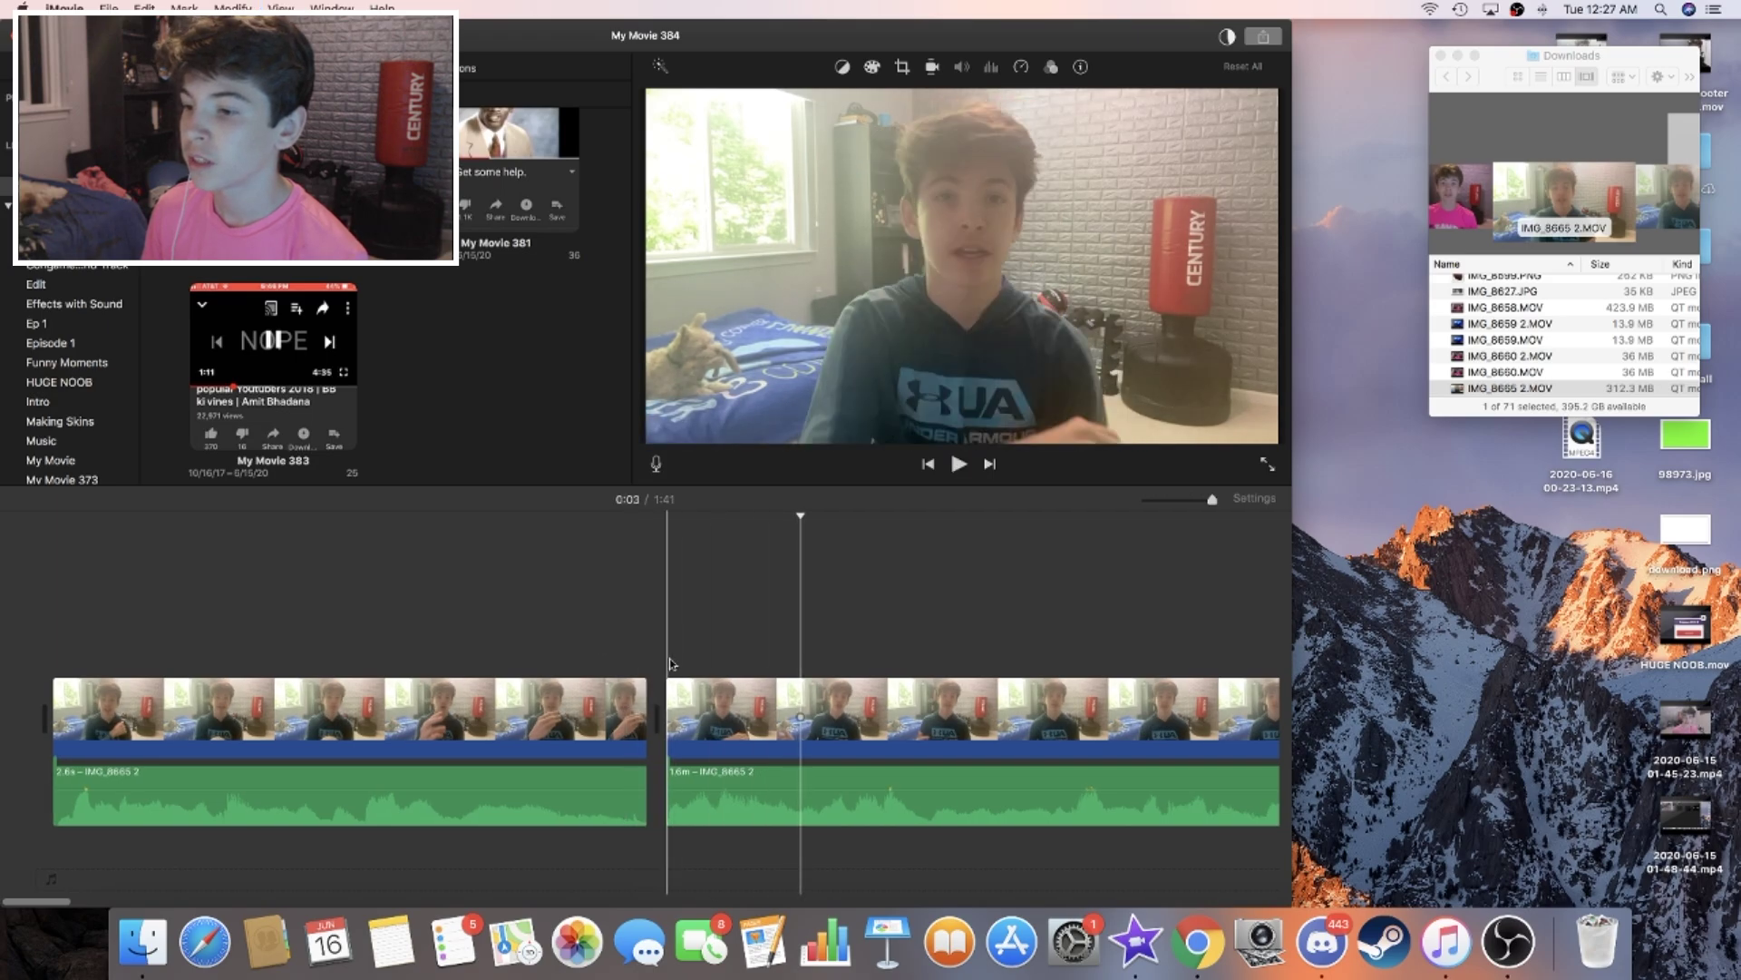
Step: Cut out the short pause between about 0:05 and 0:06 from both the video and its audio
scroll(670, 664, "right", 5)
scroll(735, 643, "right", 3)
left_click(731, 745)
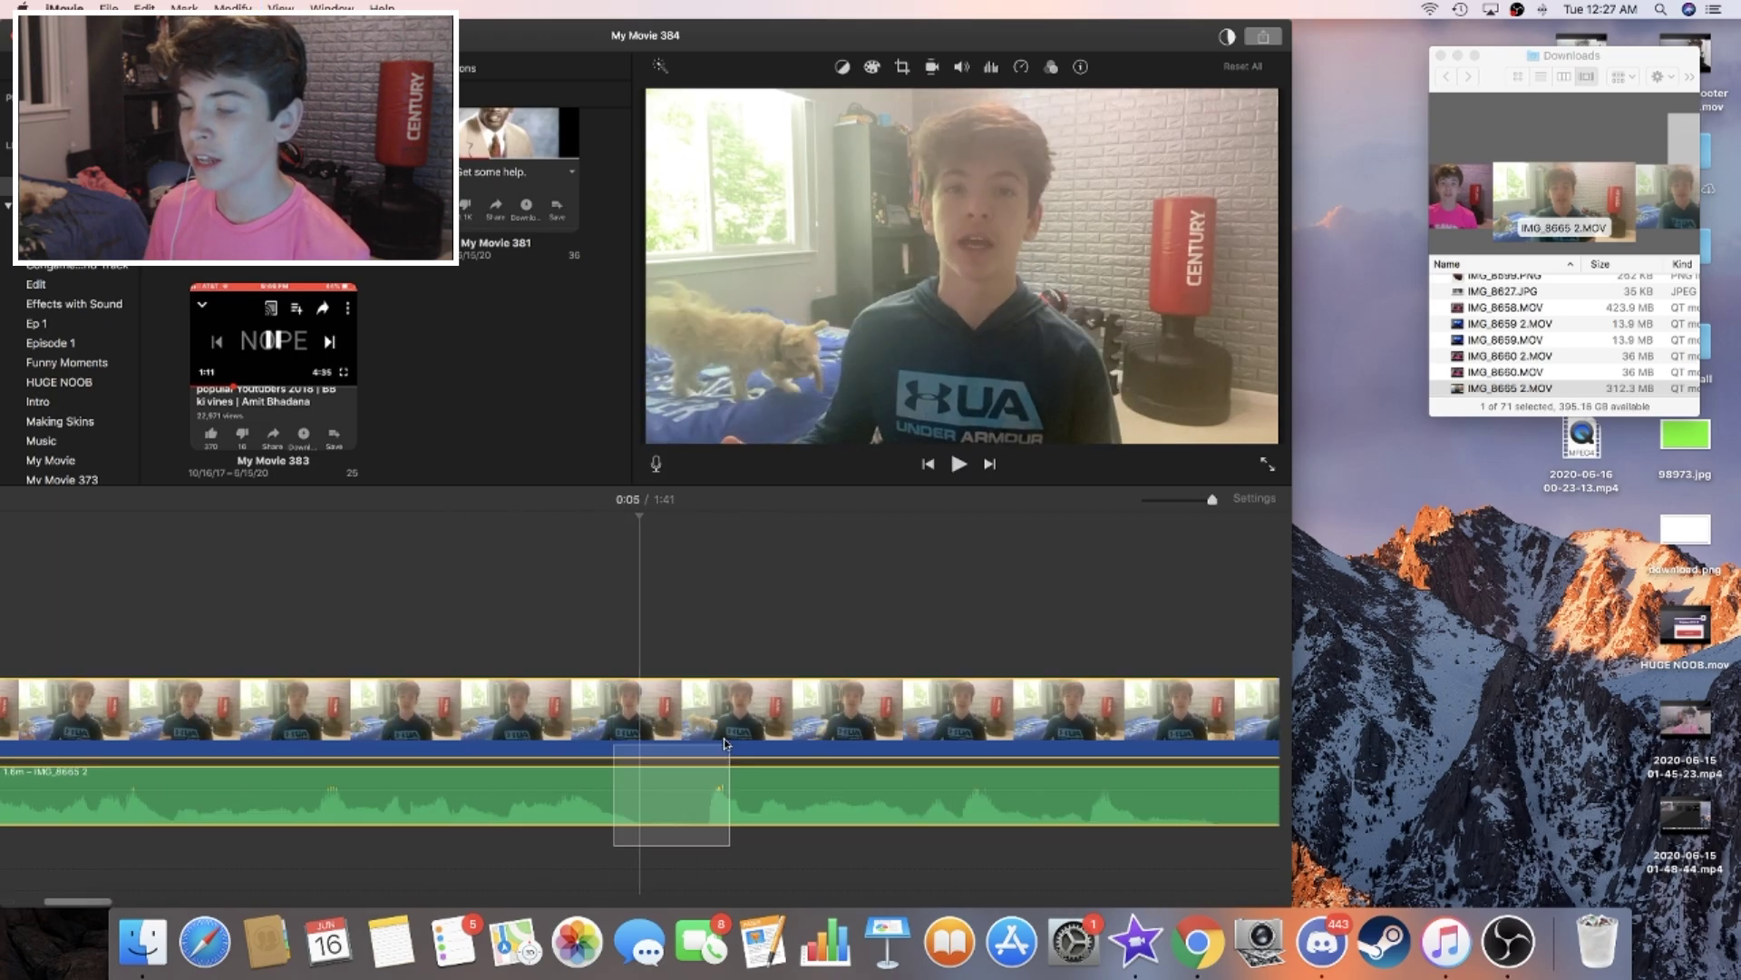
right_click(730, 745)
left_click(770, 740)
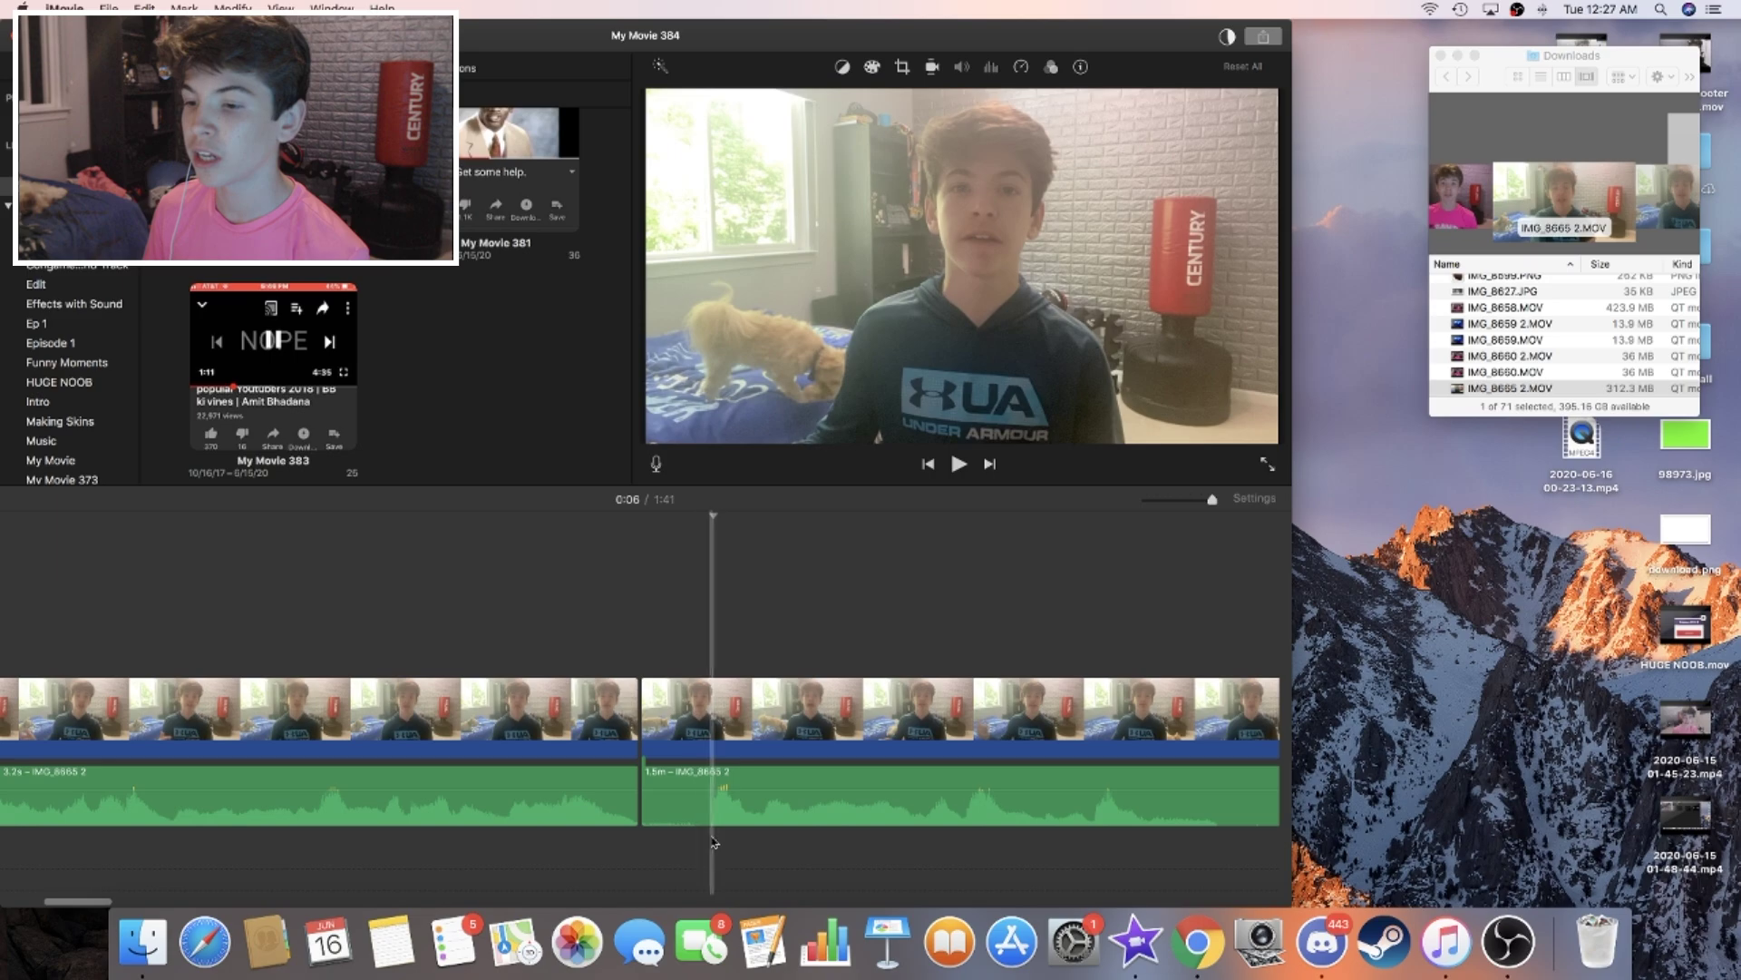
right_click(791, 721)
left_click(835, 740)
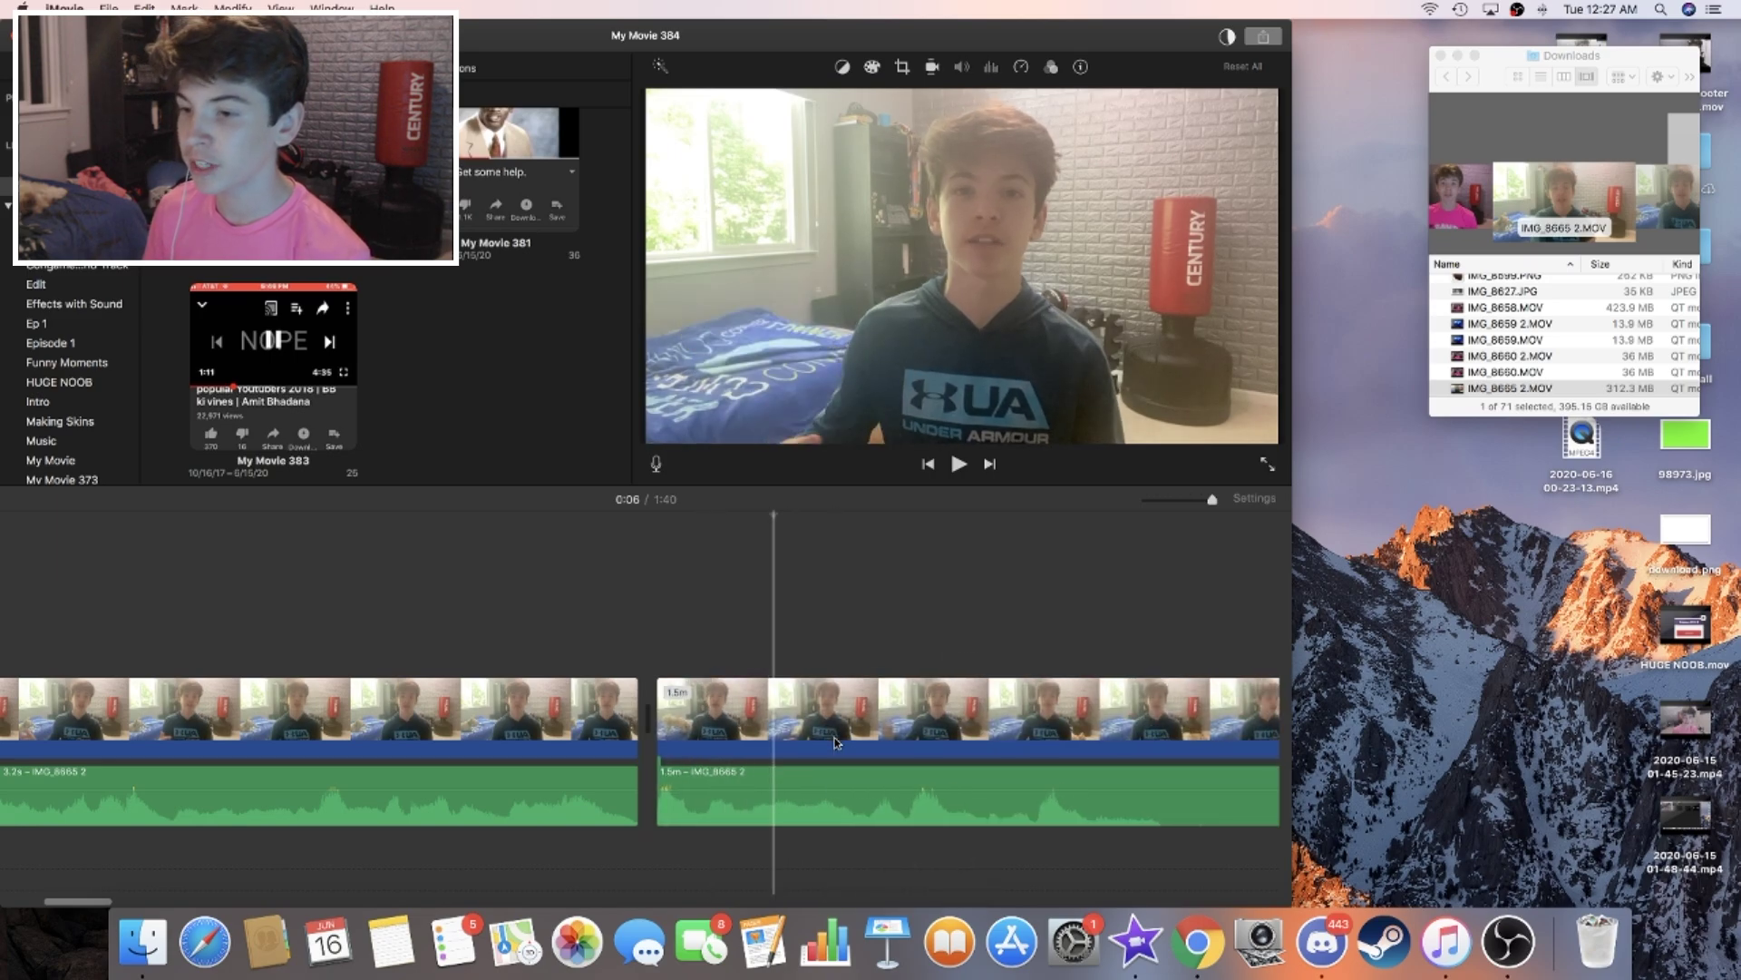
Step: Split video and audio where speech ends near 0:08 and where sound resumes, and delete the silent section between
scroll(590, 835, "right", 6)
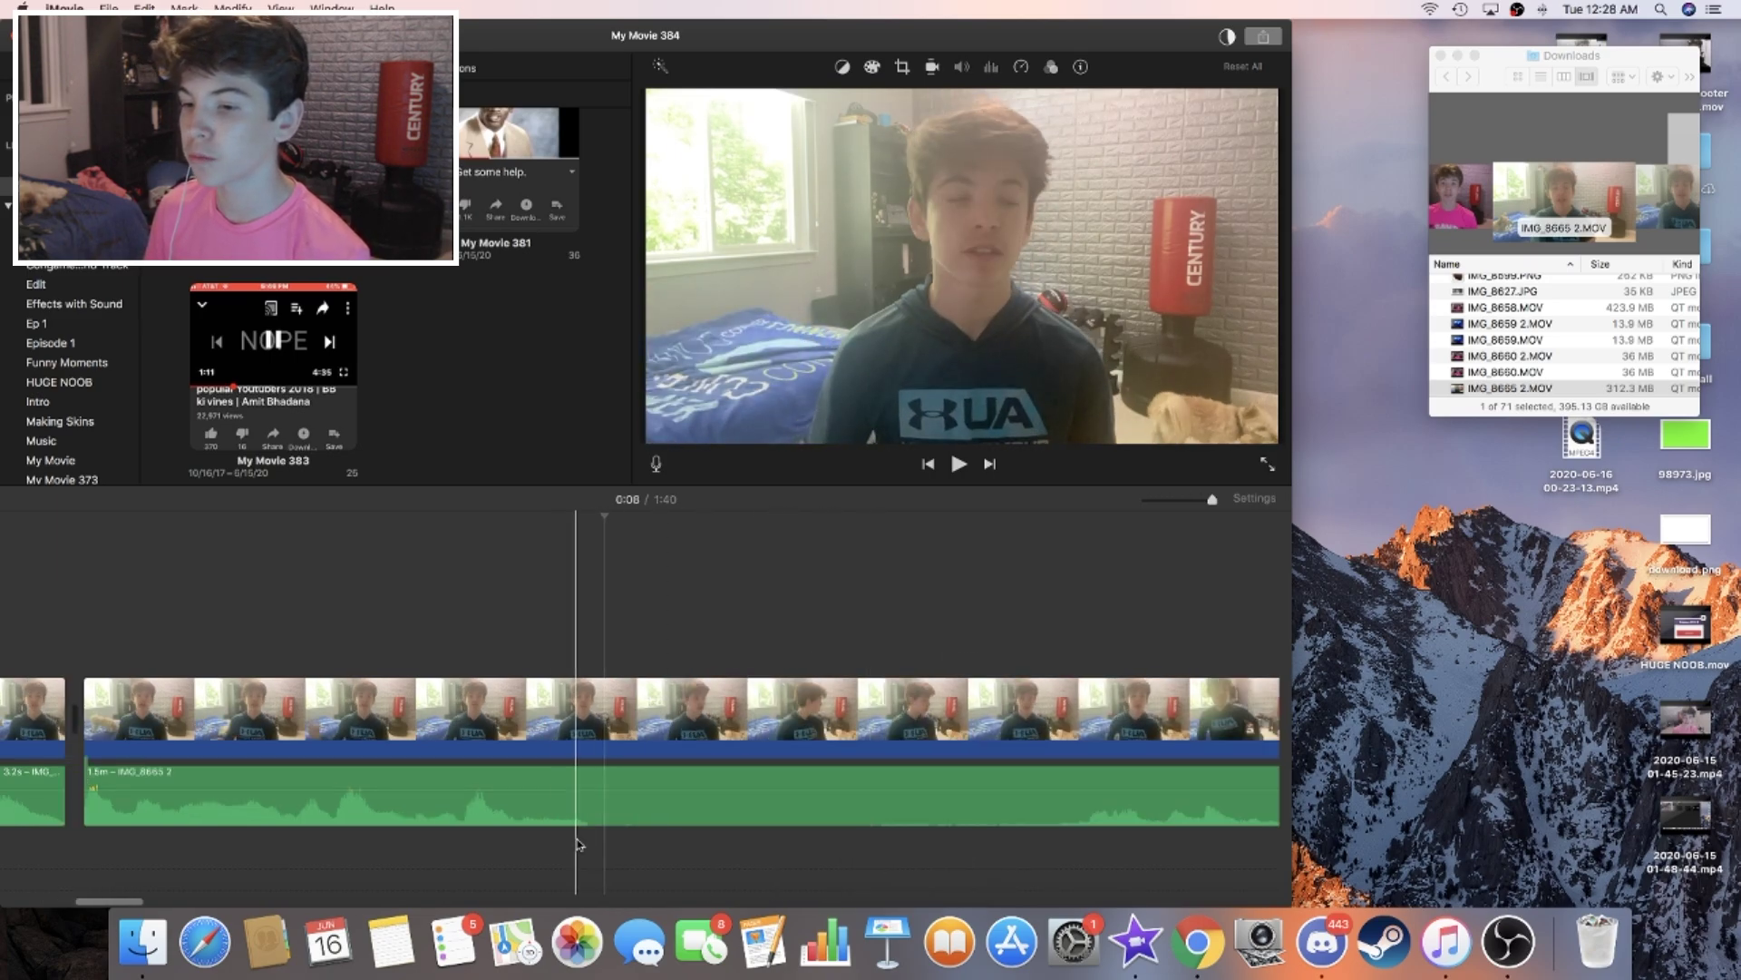
right_click(704, 721)
left_click(753, 742)
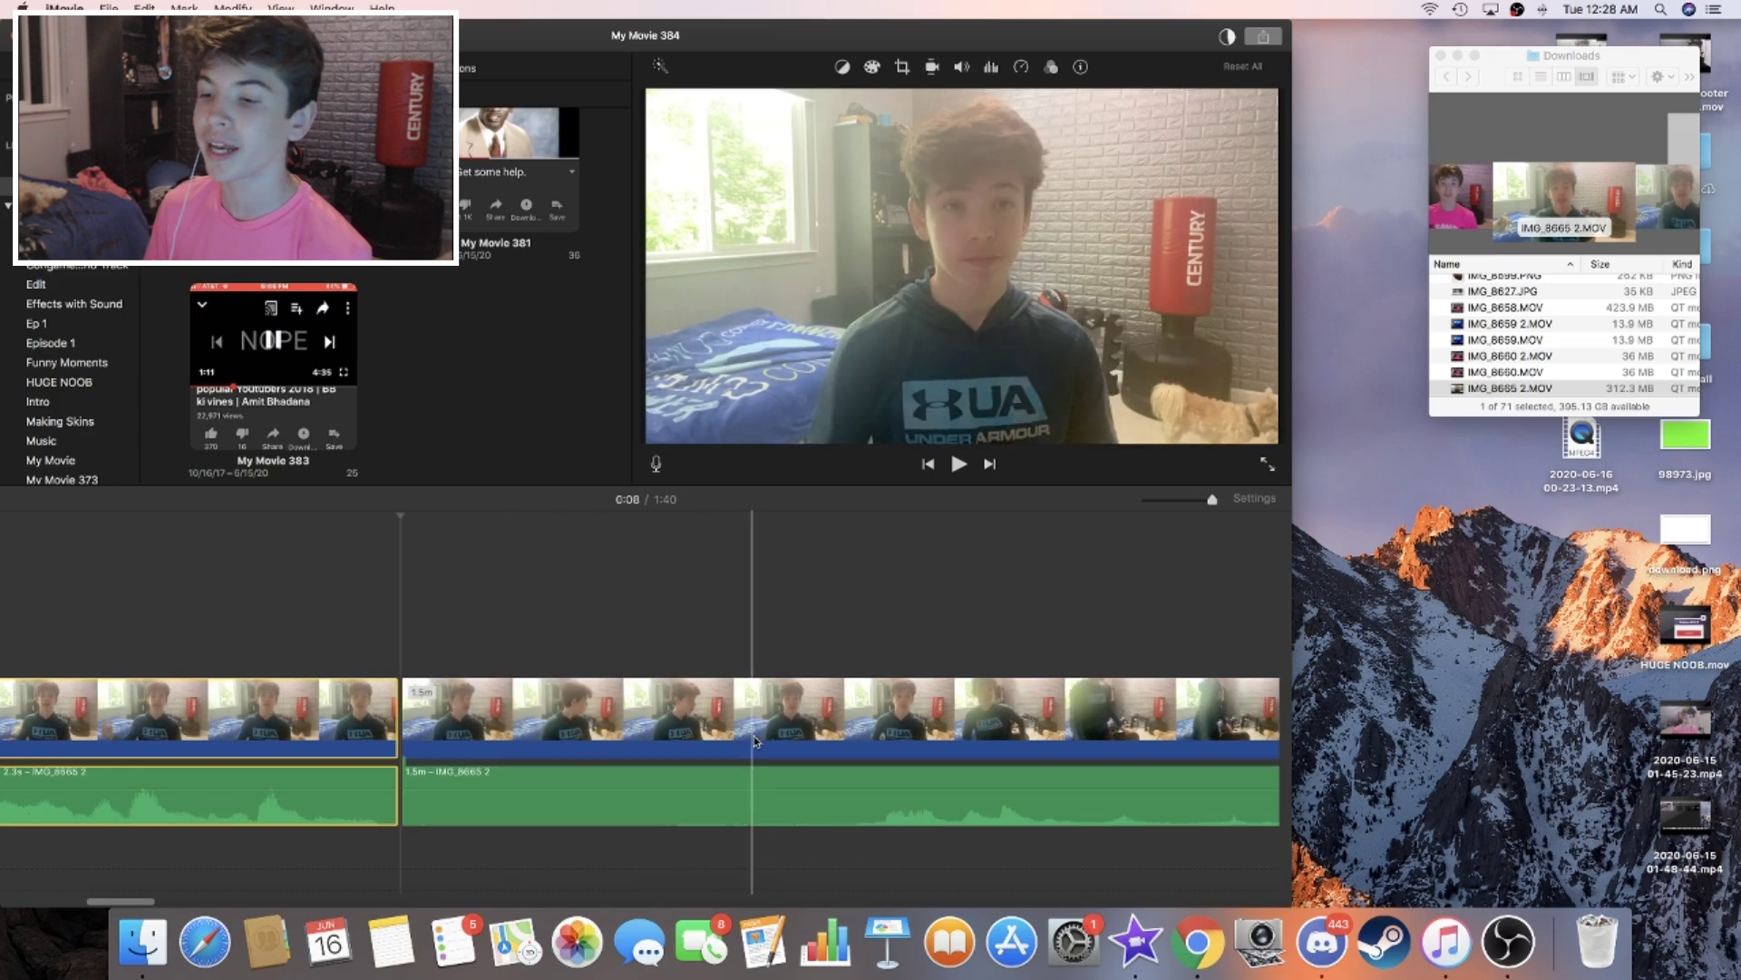
scroll(817, 848, "right", 4)
left_click(564, 848)
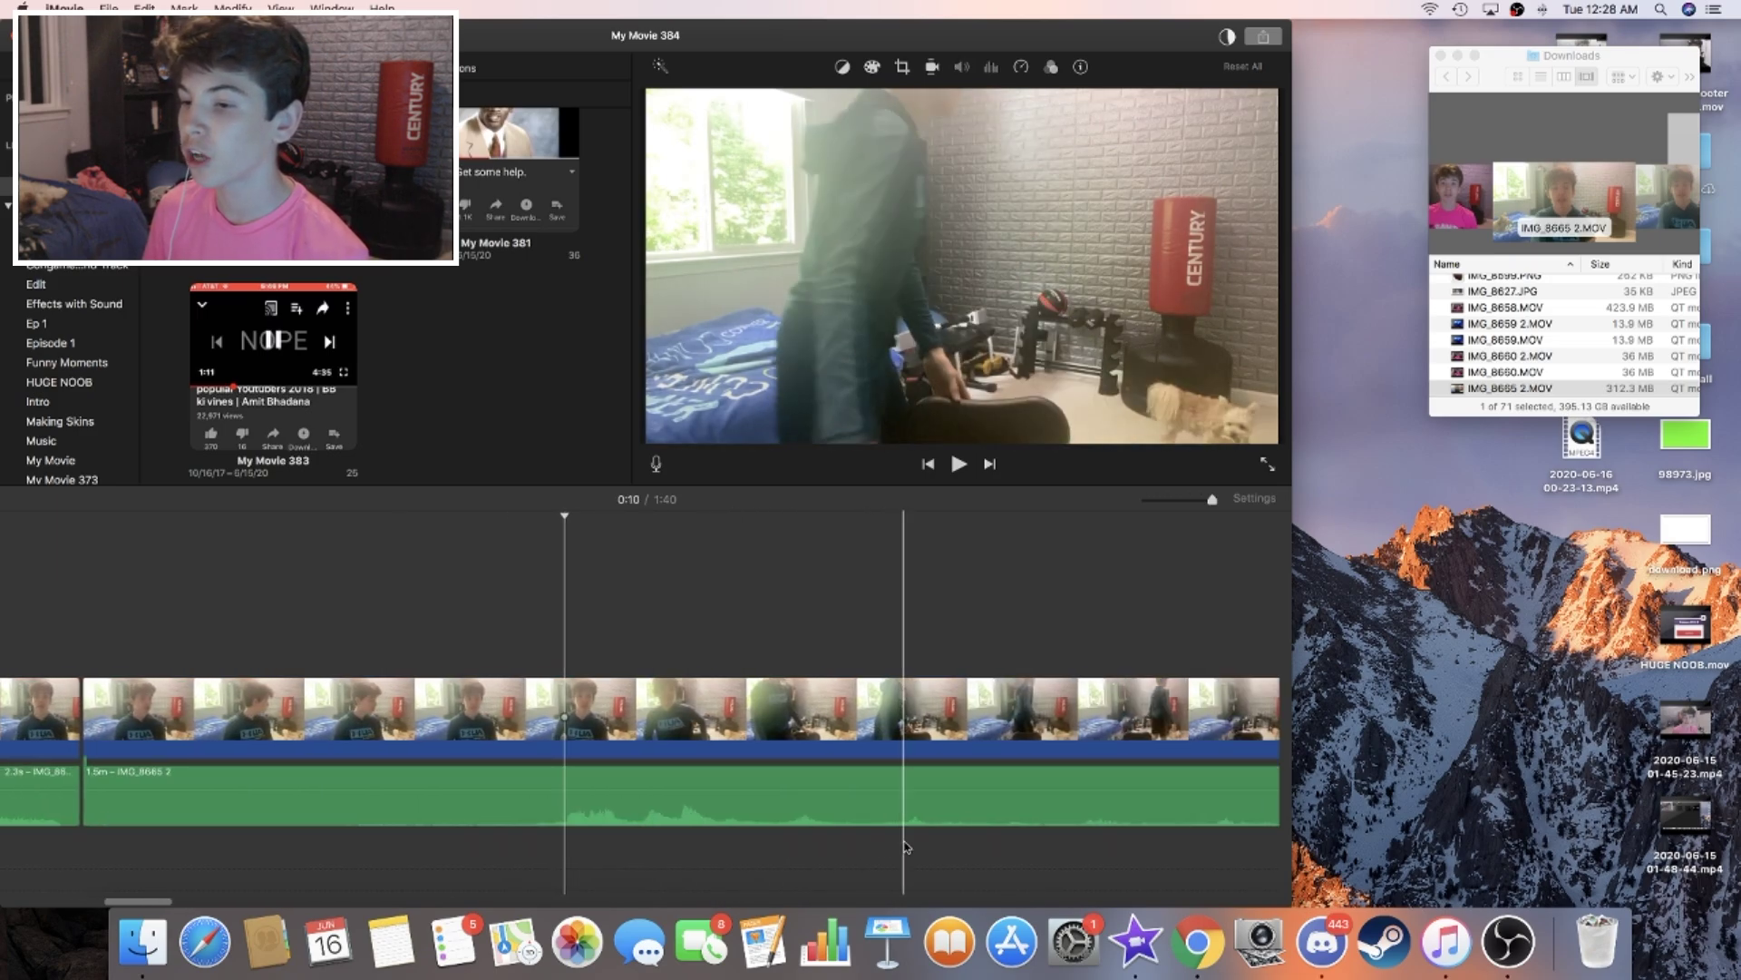
scroll(526, 844, "left", 3)
left_click(632, 721)
right_click(712, 721)
left_click(753, 740)
key("Delete")
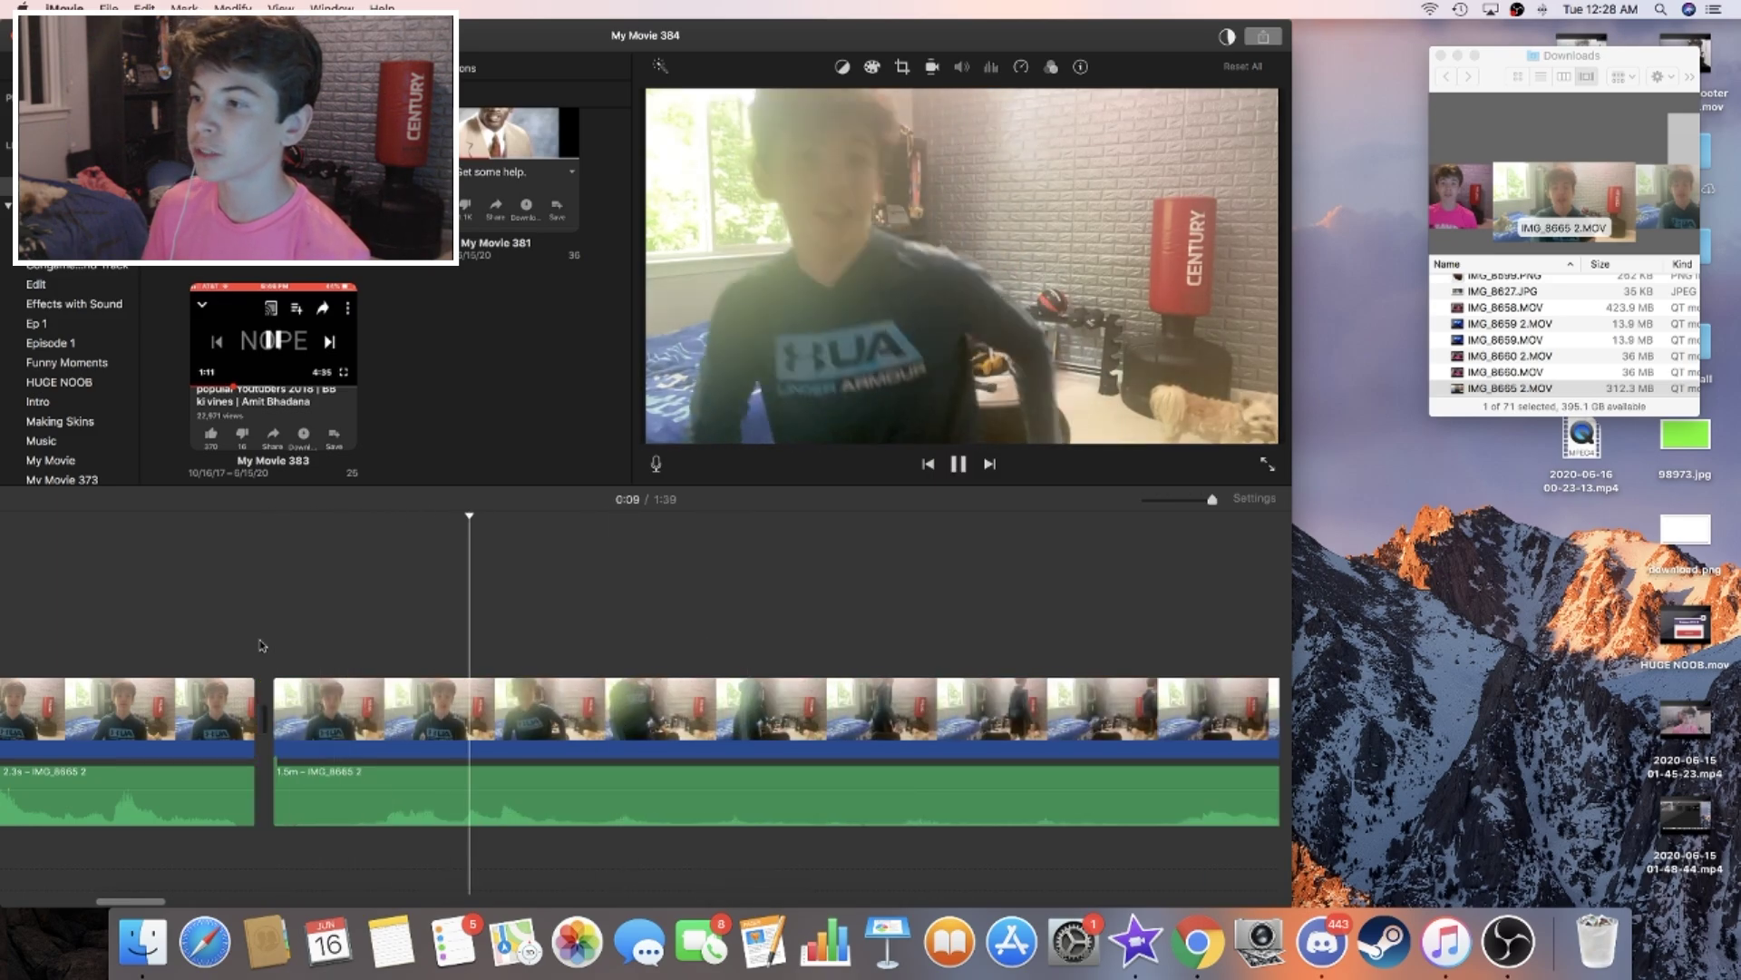
Step: Split the clip near 0:09 as the speaker leaves the frame, and extend the first part's video start ahead of its audio to 1.6 s
key("space")
key("space")
key("super+b")
scroll(489, 726, "left", 3)
left_click_drag(440, 699, 392, 701)
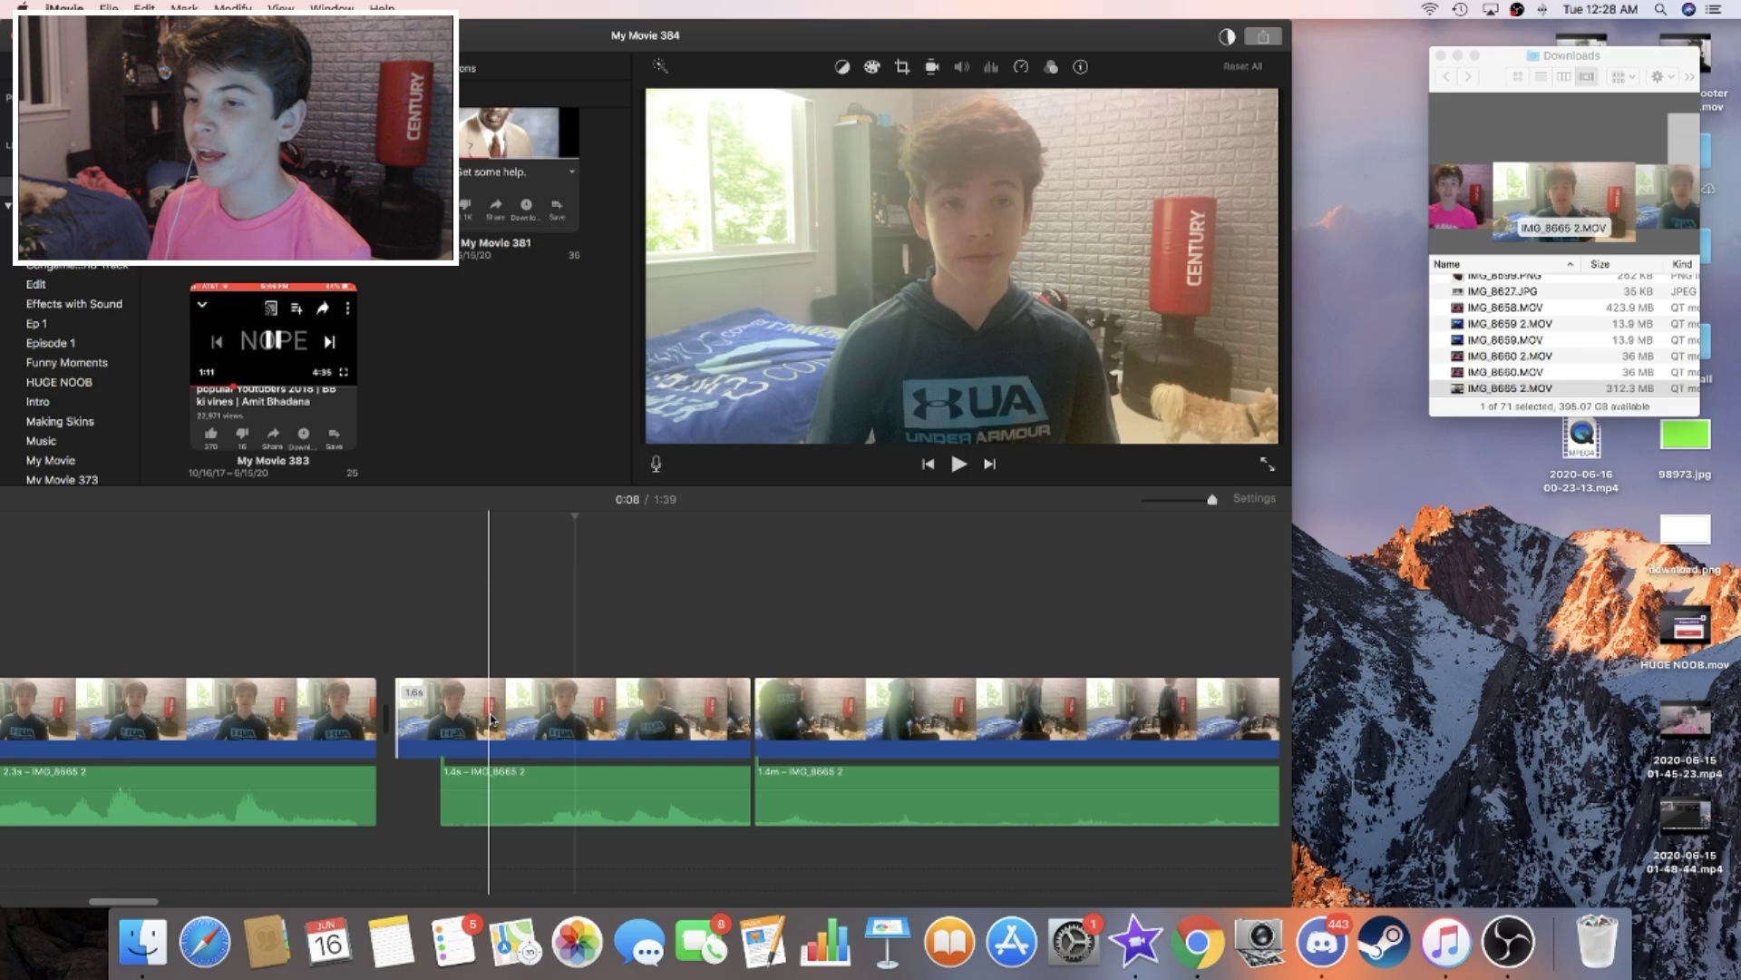
Step: Remove the footage of the speaker away from the camera, from the end of the 1.6 s clip until the talking resumes
scroll(490, 719, "right", 3)
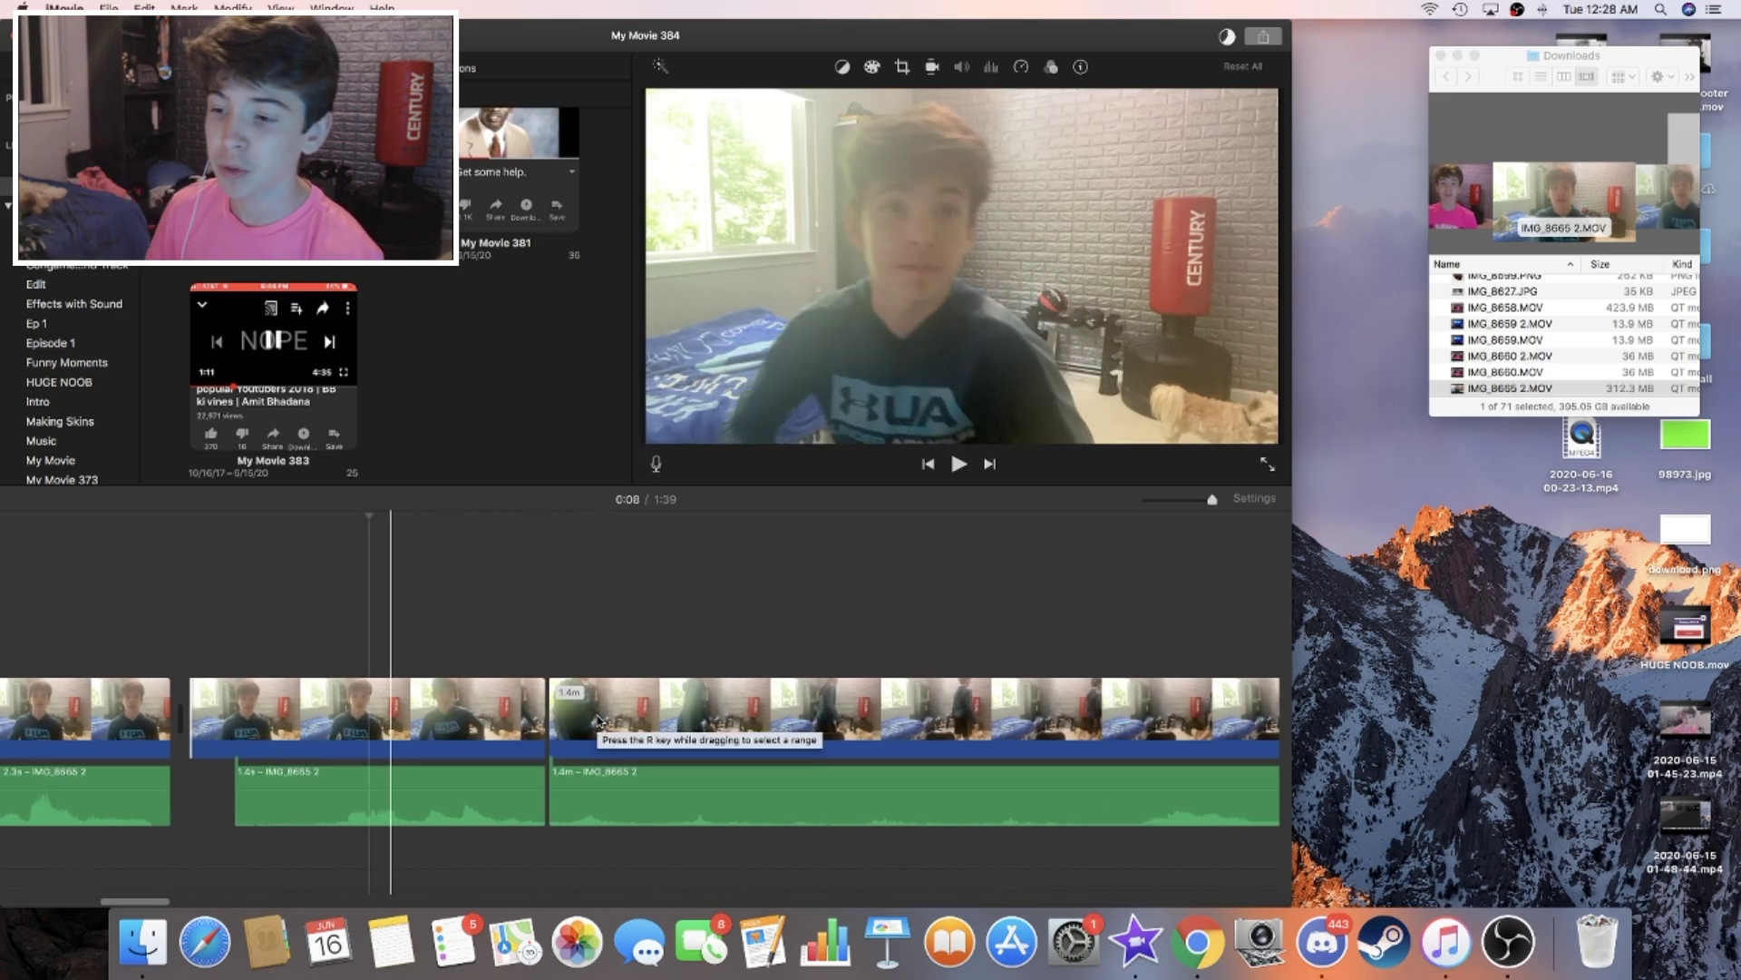
scroll(598, 721, "right", 8)
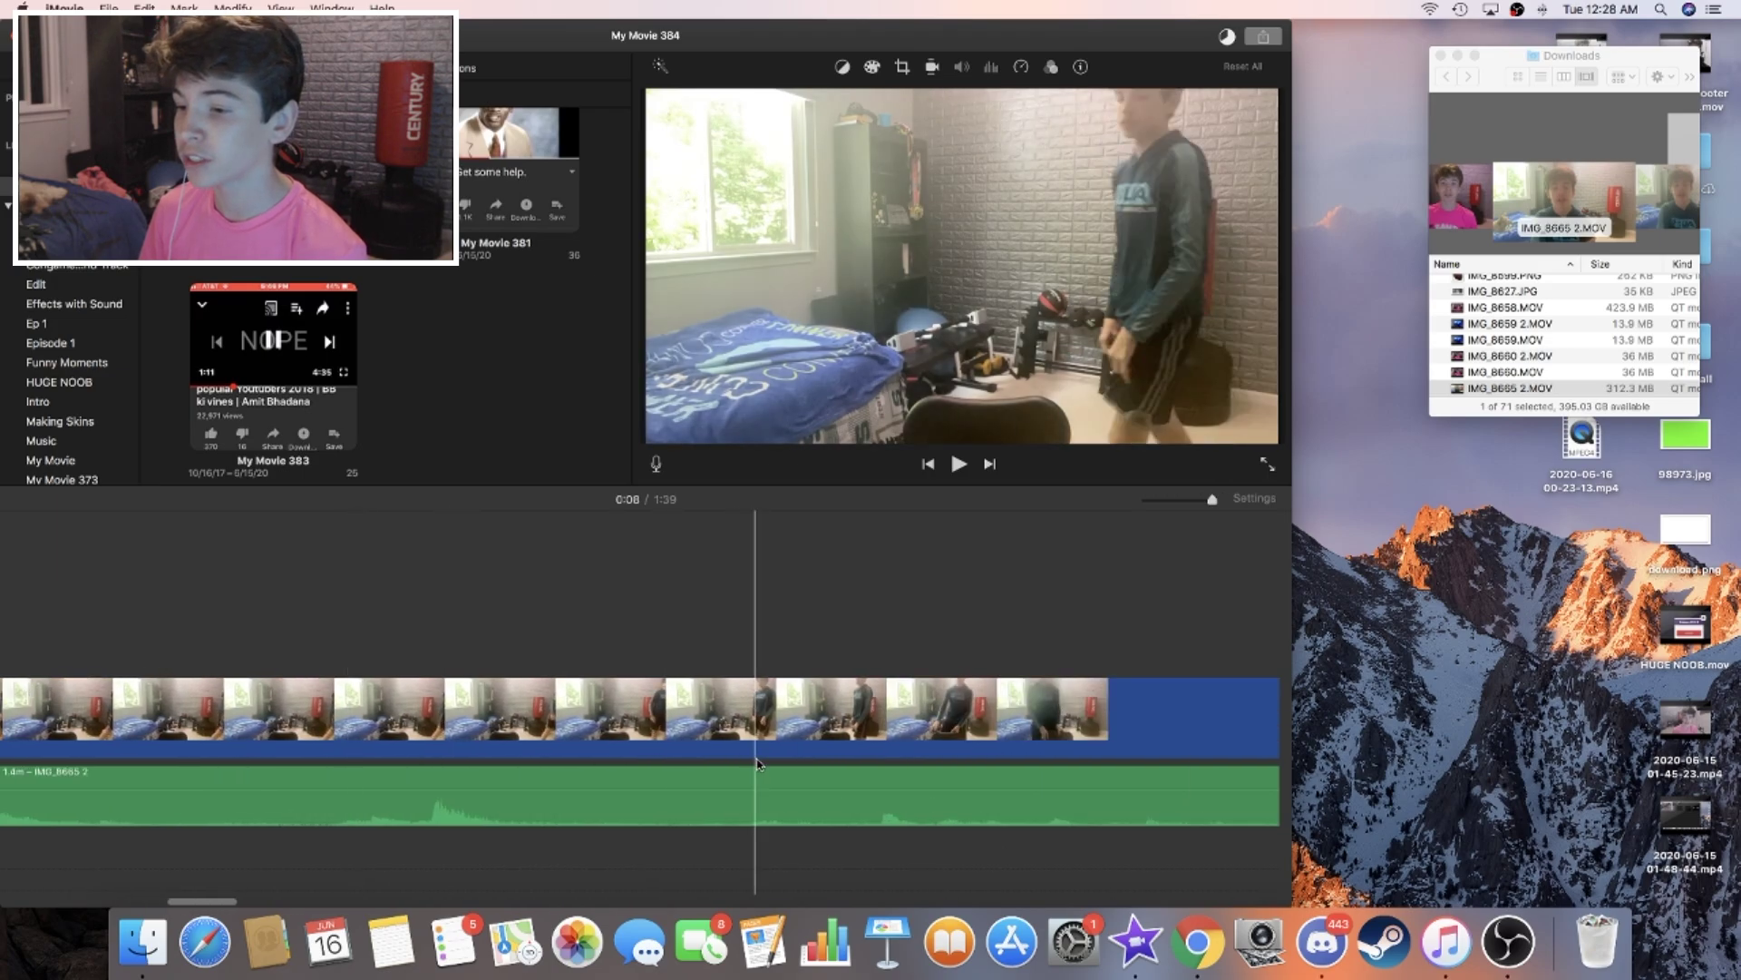
scroll(757, 764, "right", 6)
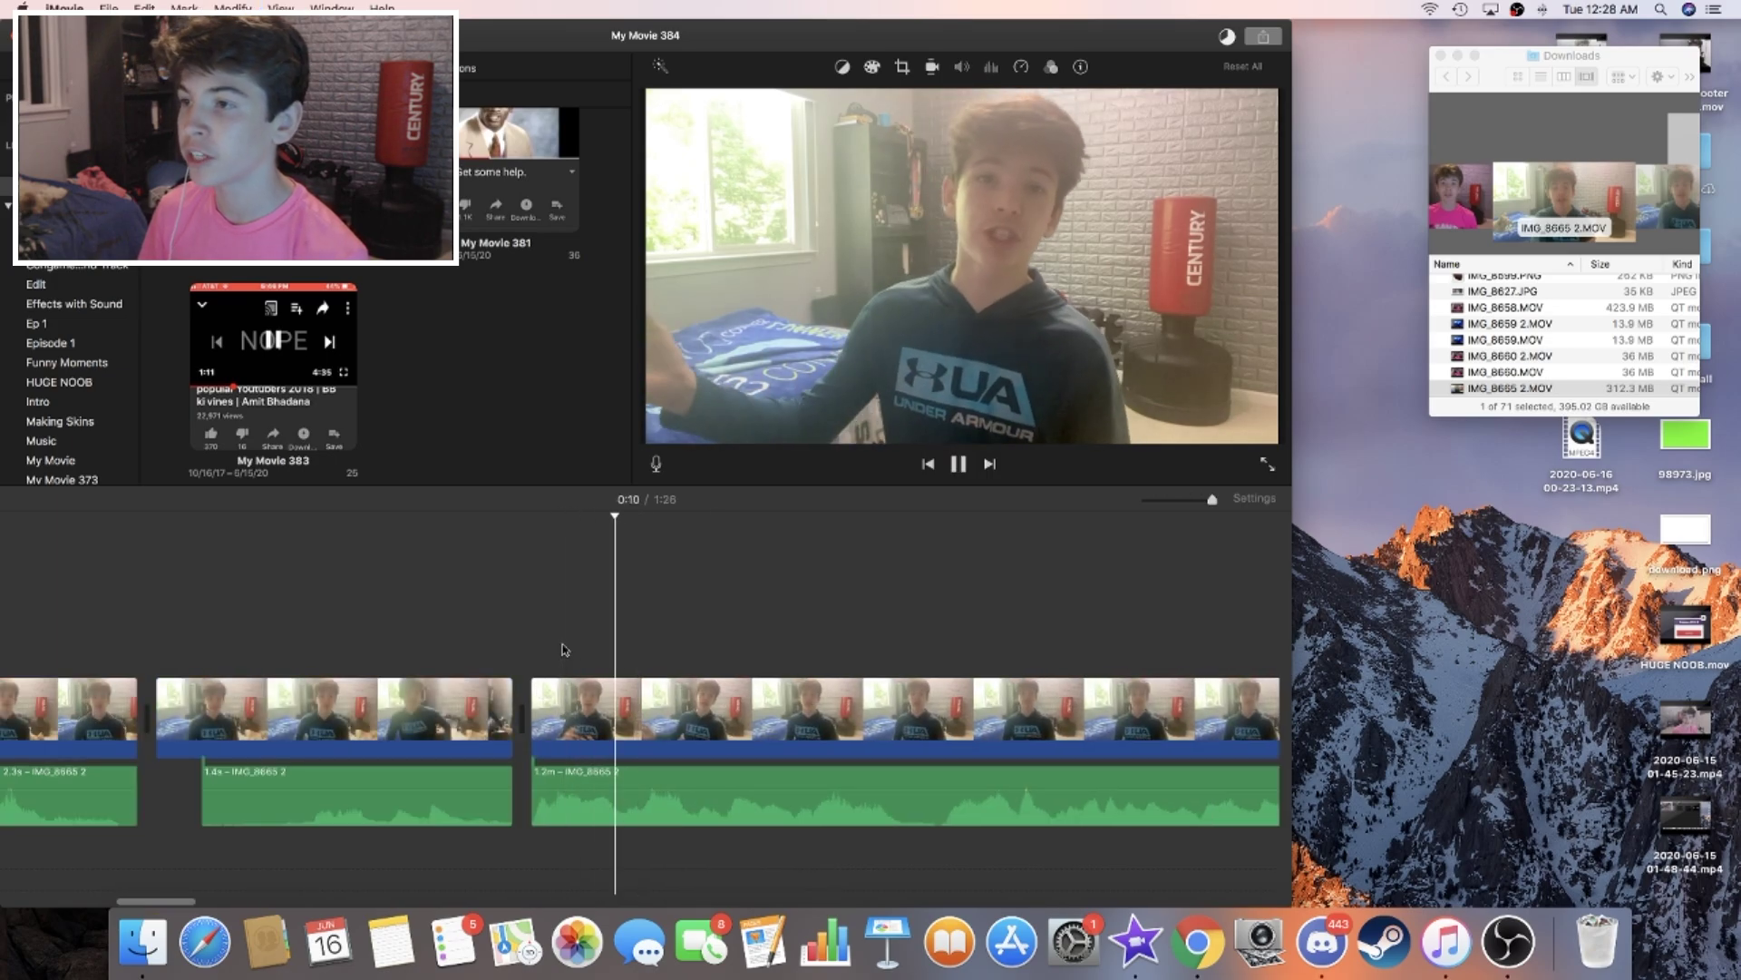
Step: Split the following talking clip's video and audio at the pauses between sentences, from about 0:15 onward
scroll(565, 649, "right", 2)
scroll(565, 649, "right", 5)
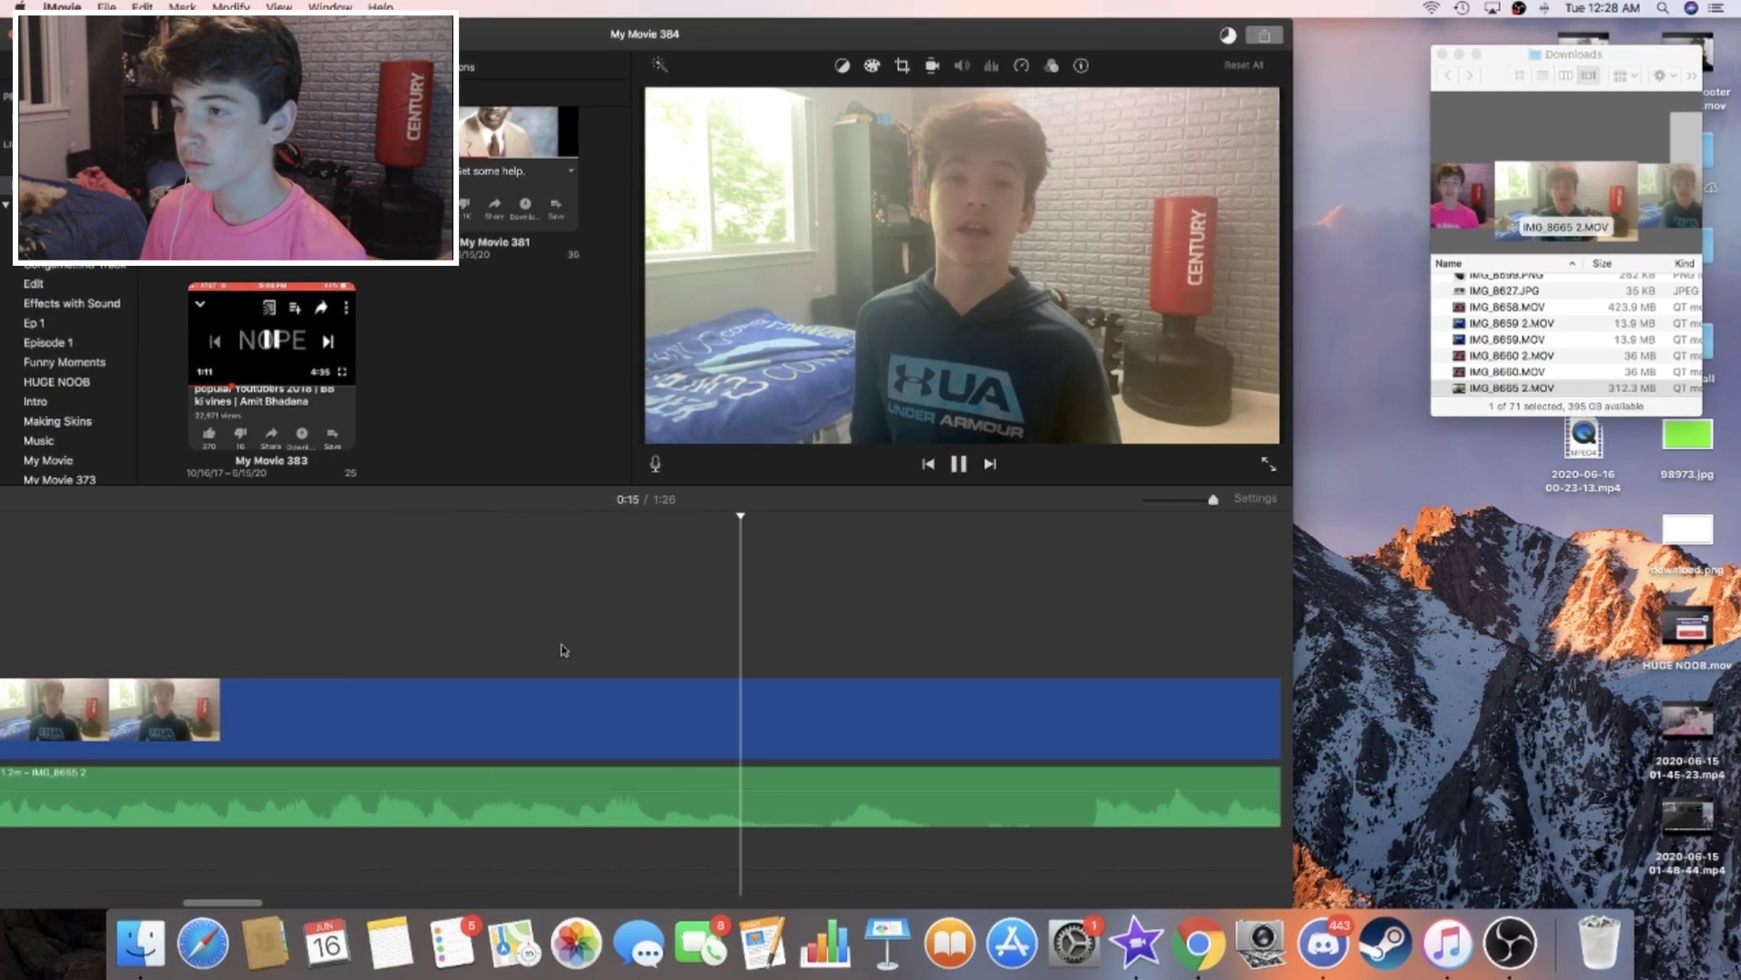
right_click(313, 644)
left_click(372, 739)
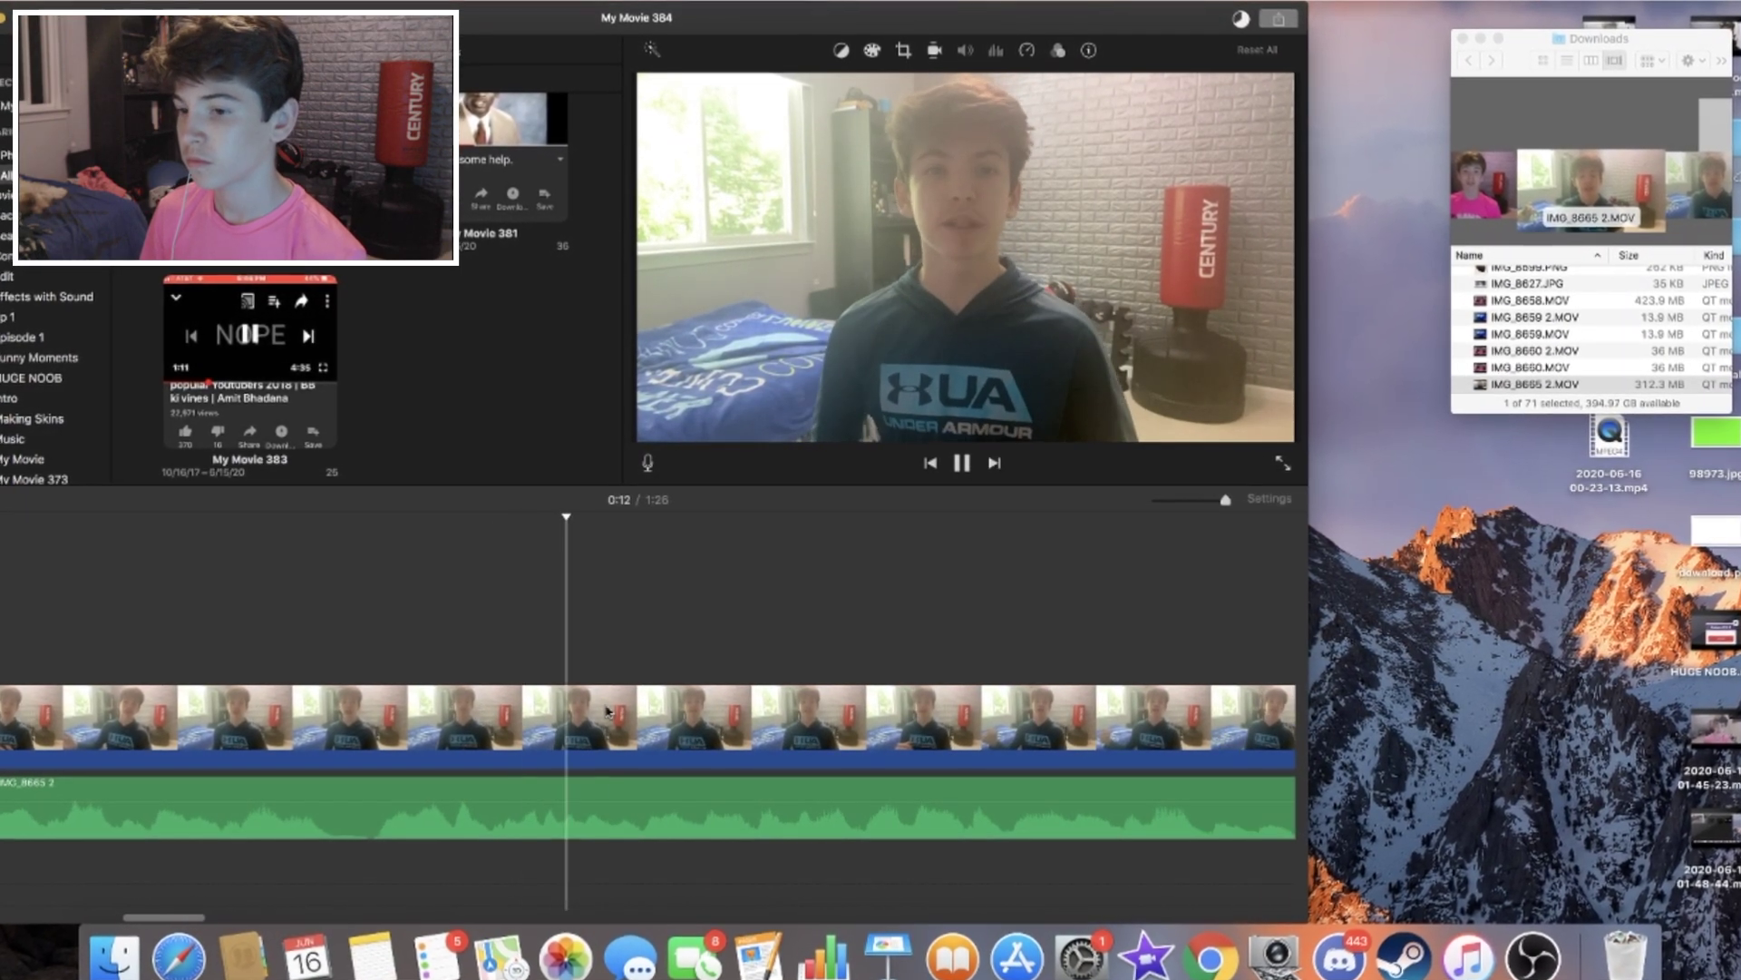
right_click(404, 717)
left_click(427, 747)
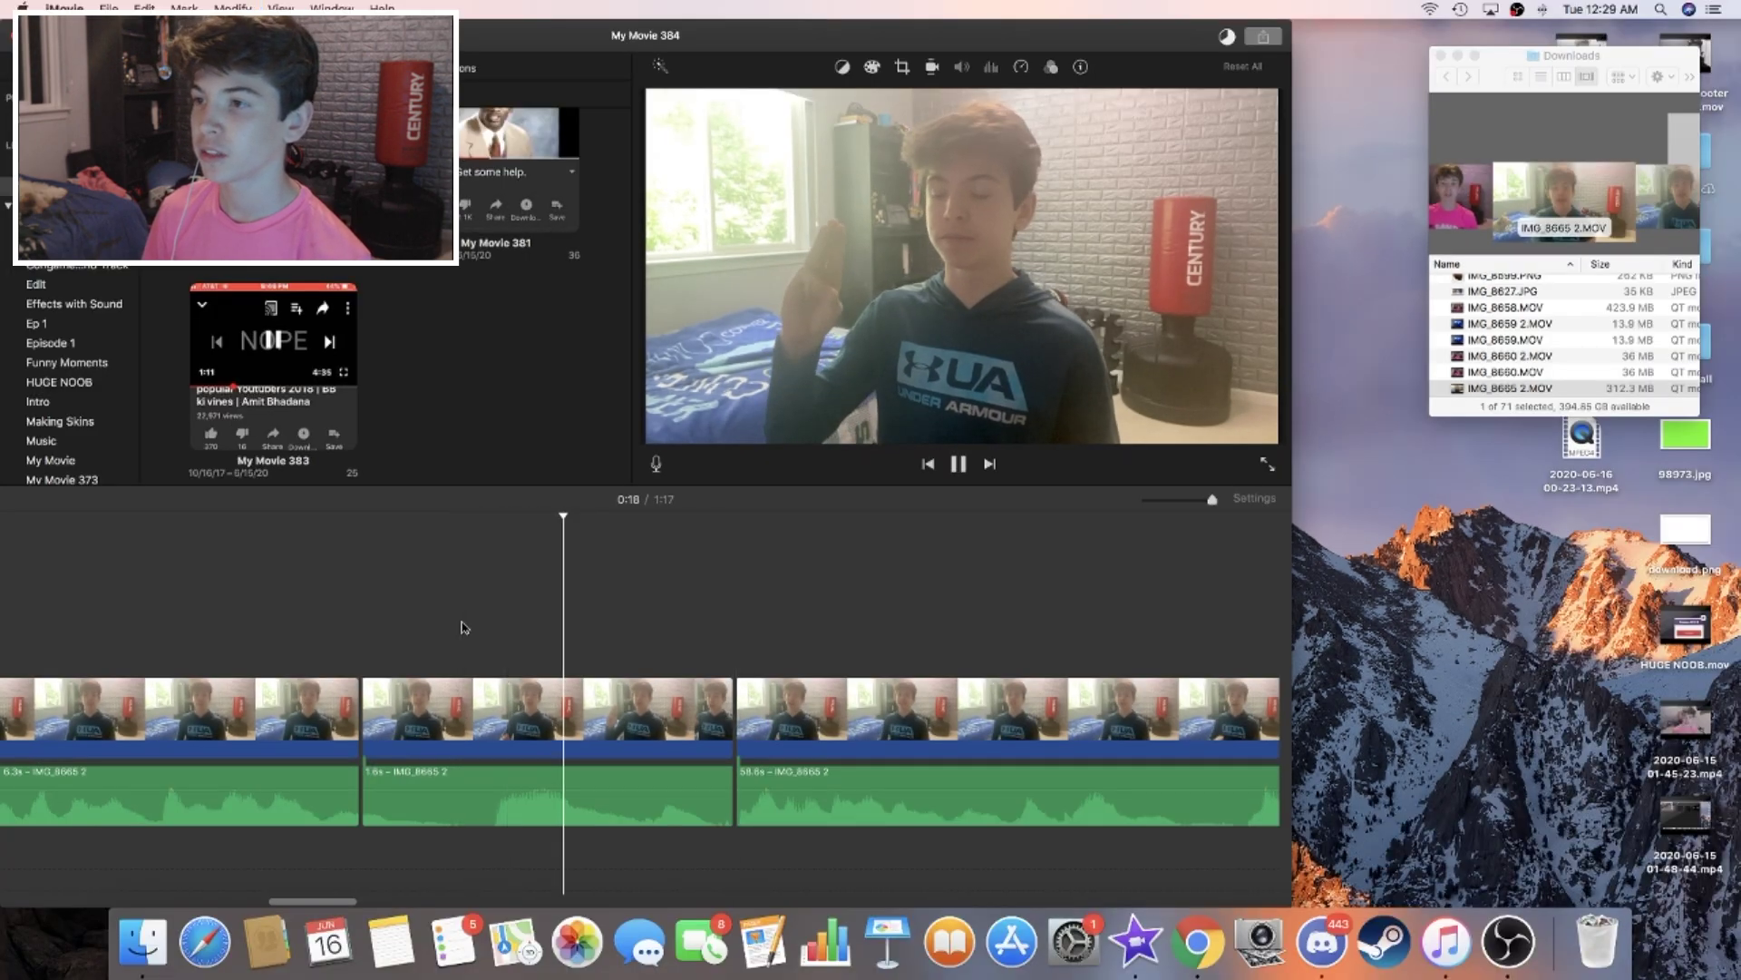
Step: Delete the short bad take near 0:18, both video and audio, and play the long clip that follows
key("space")
left_click(576, 707)
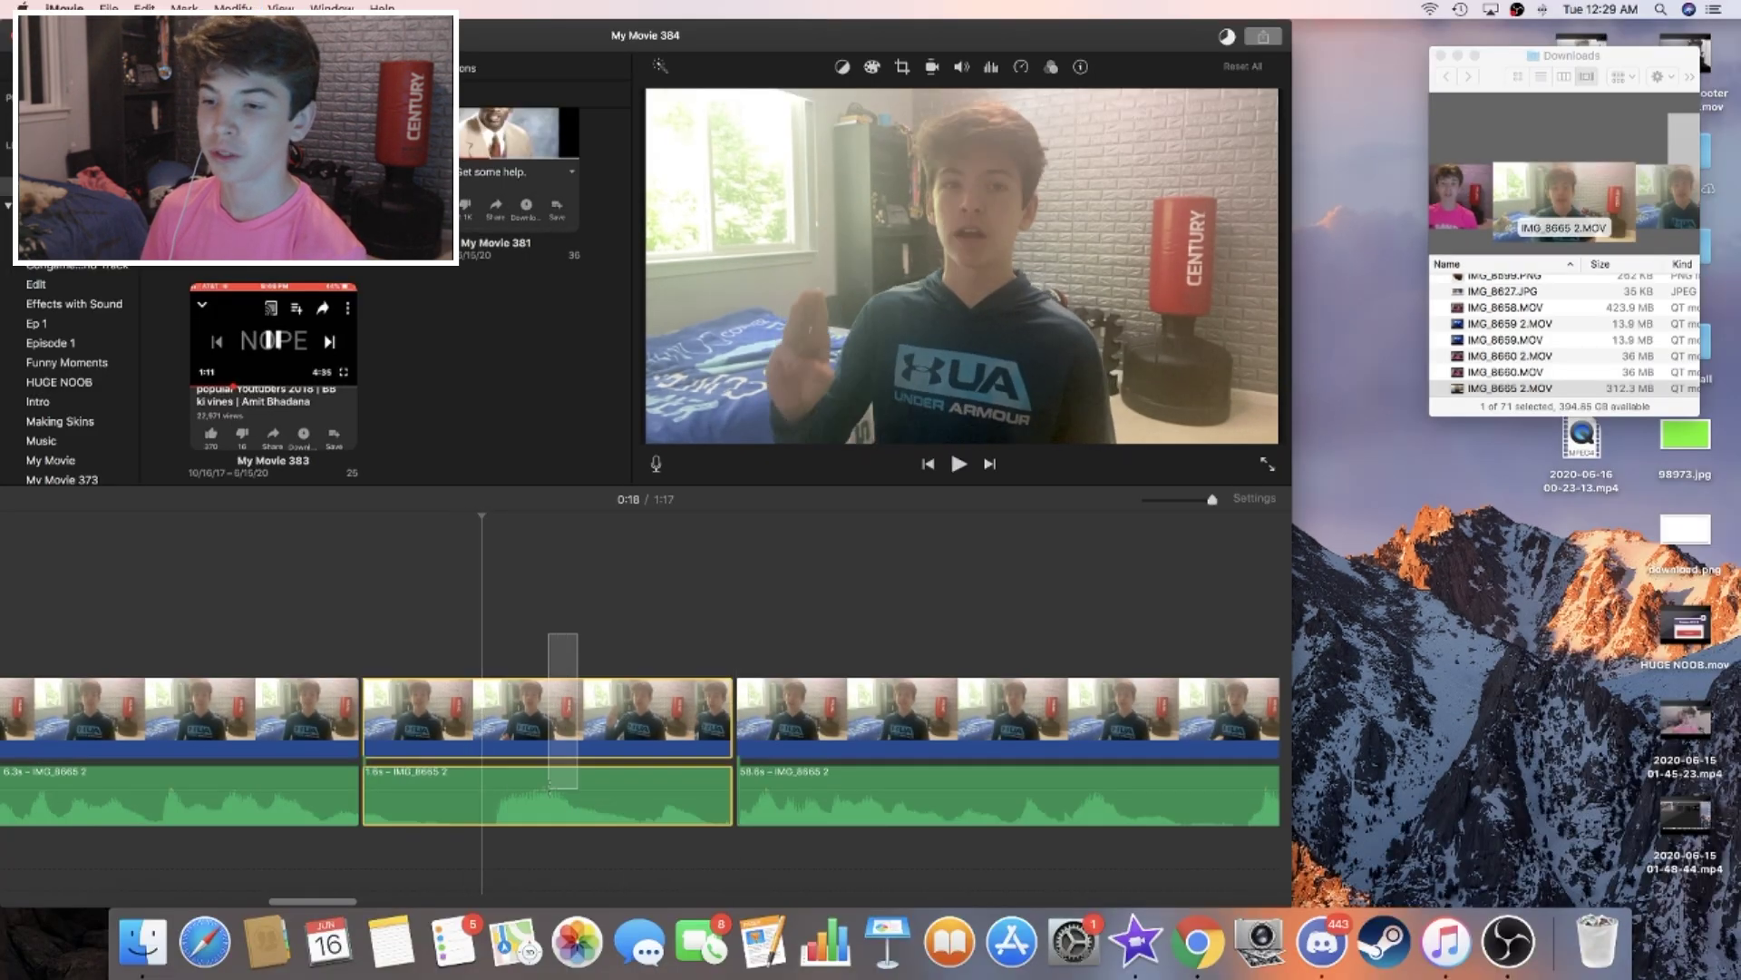
key("Delete")
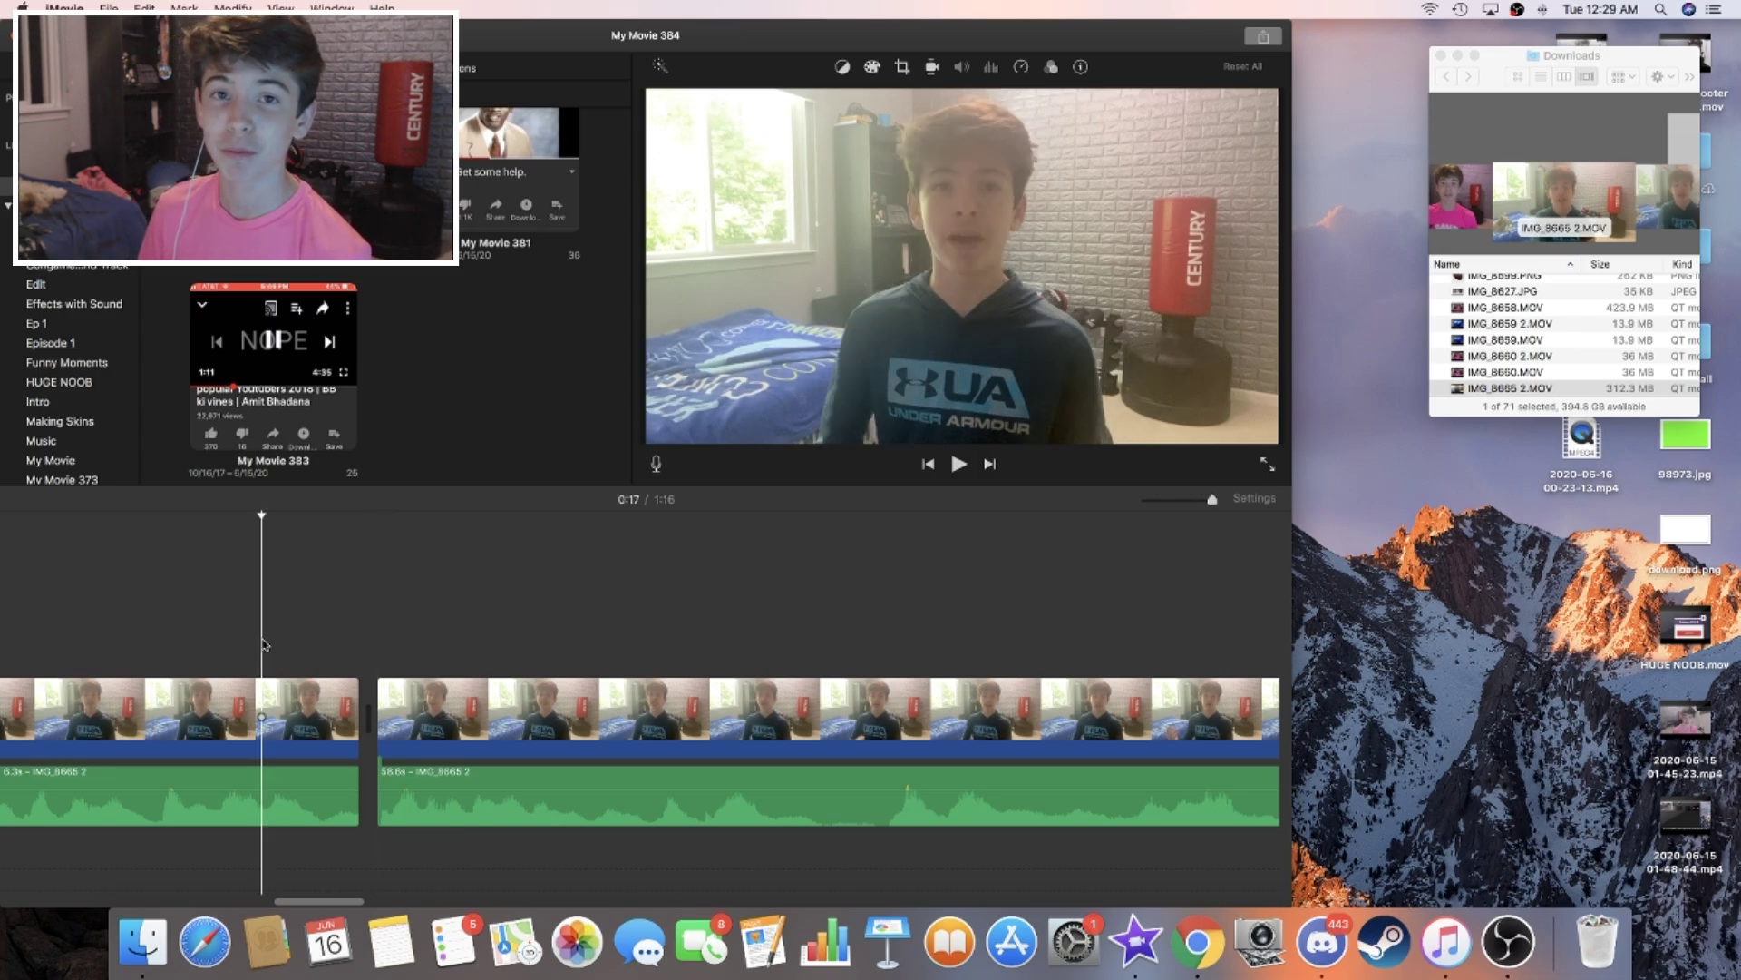
scroll(263, 645, "right", 5)
key("space")
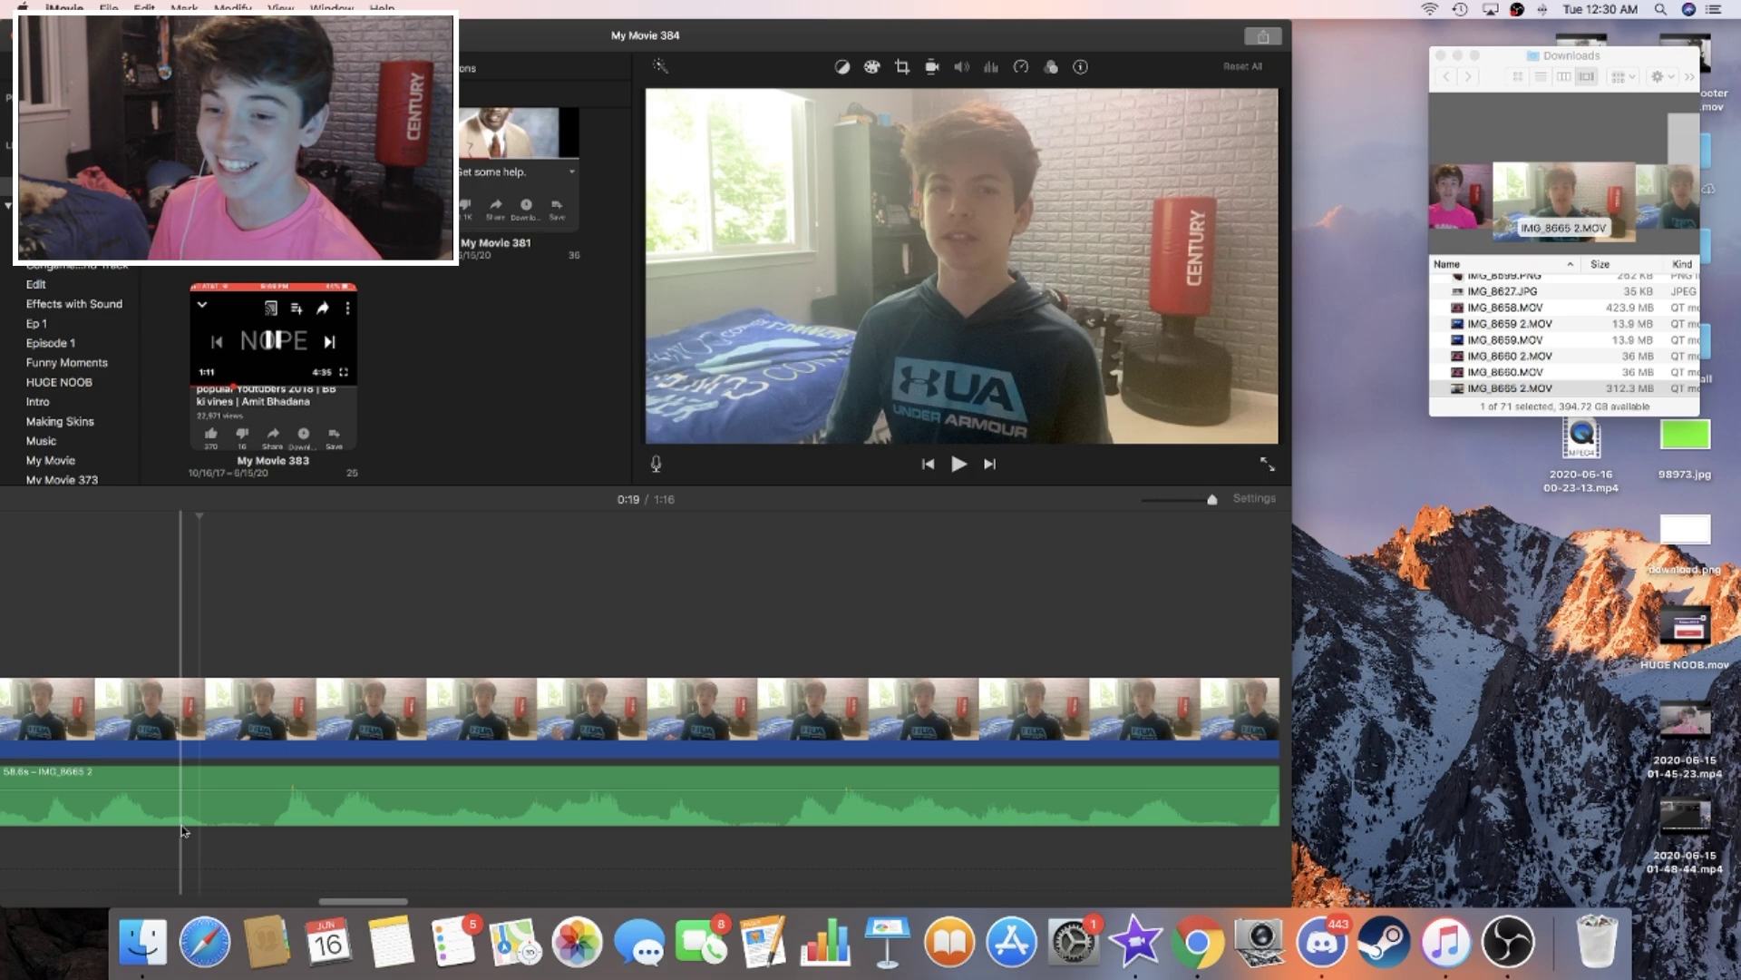
left_click(182, 823)
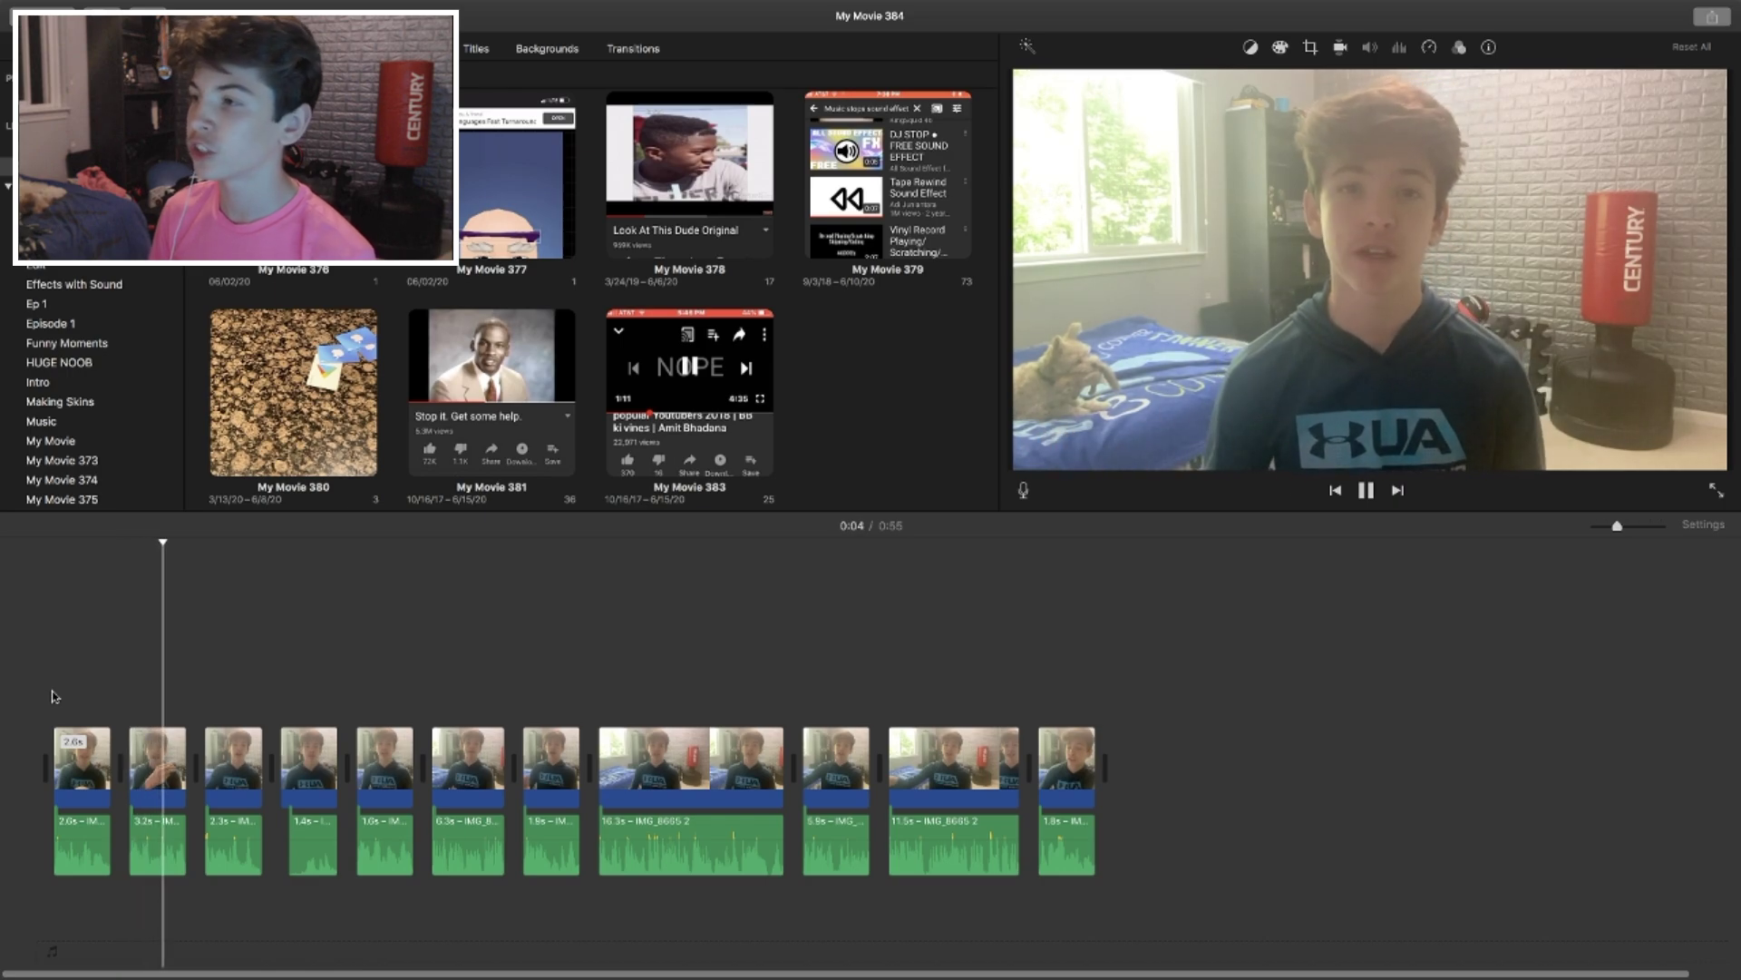
Step: Split the video of the talking clip near 0:08 just before the speech starts, leaving a 0.6 s first part
left_click(274, 719)
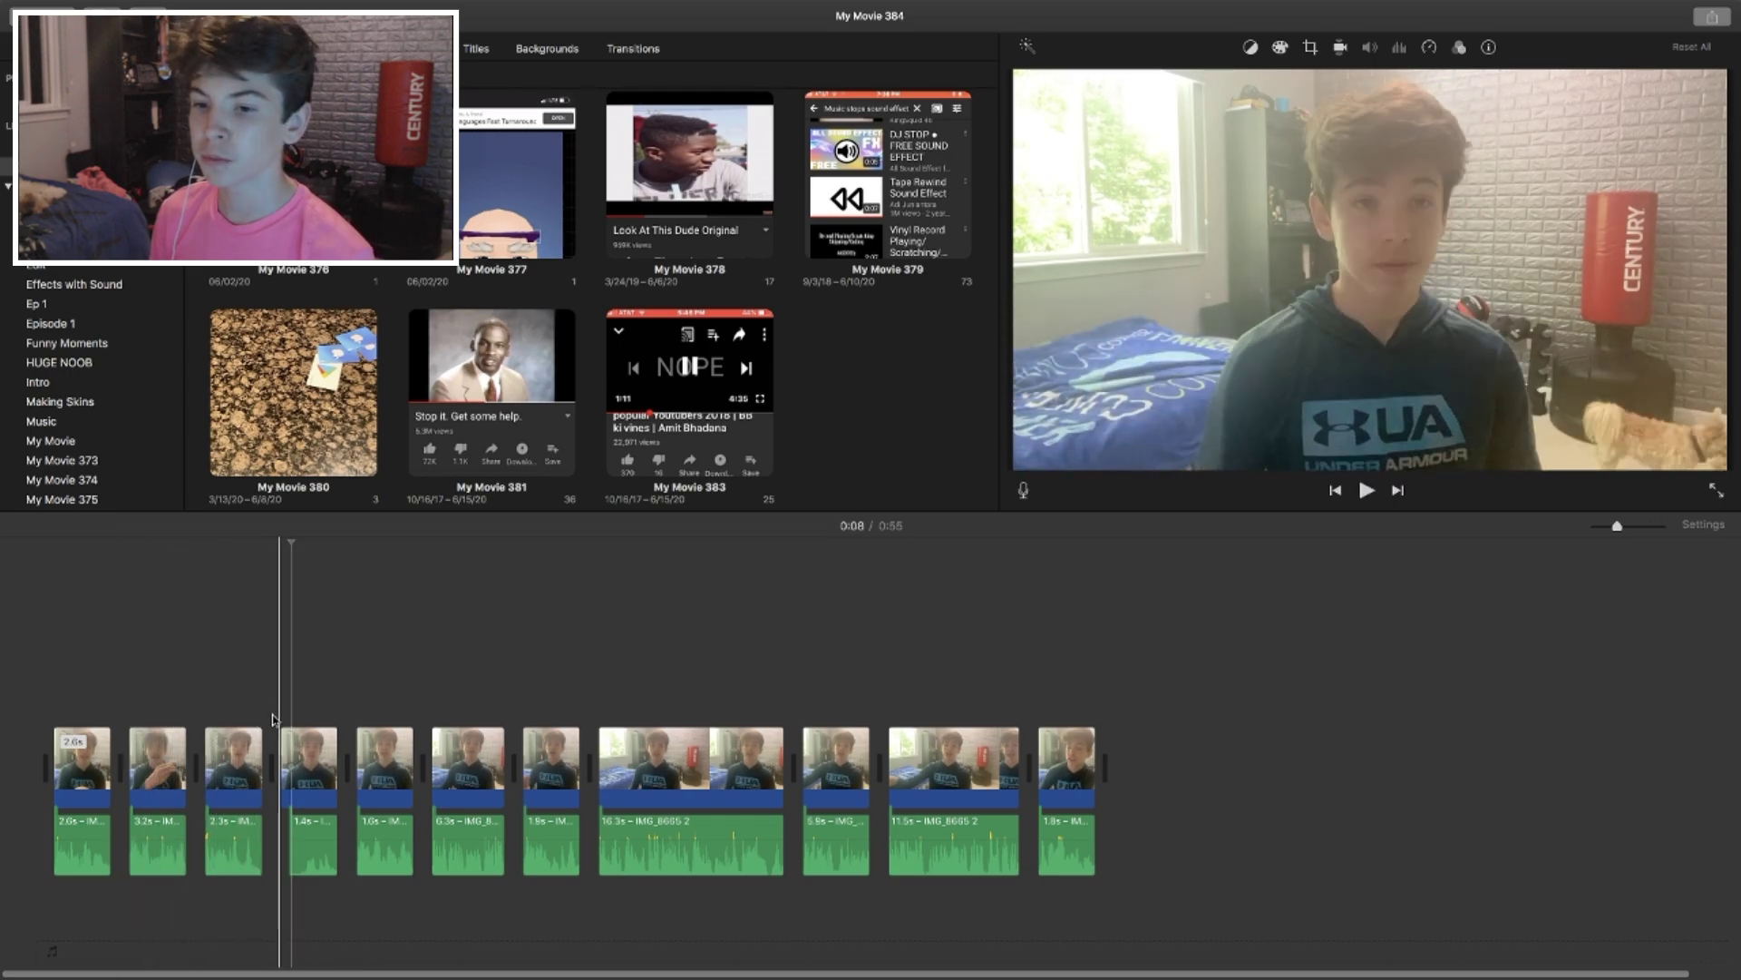
key("super+equal")
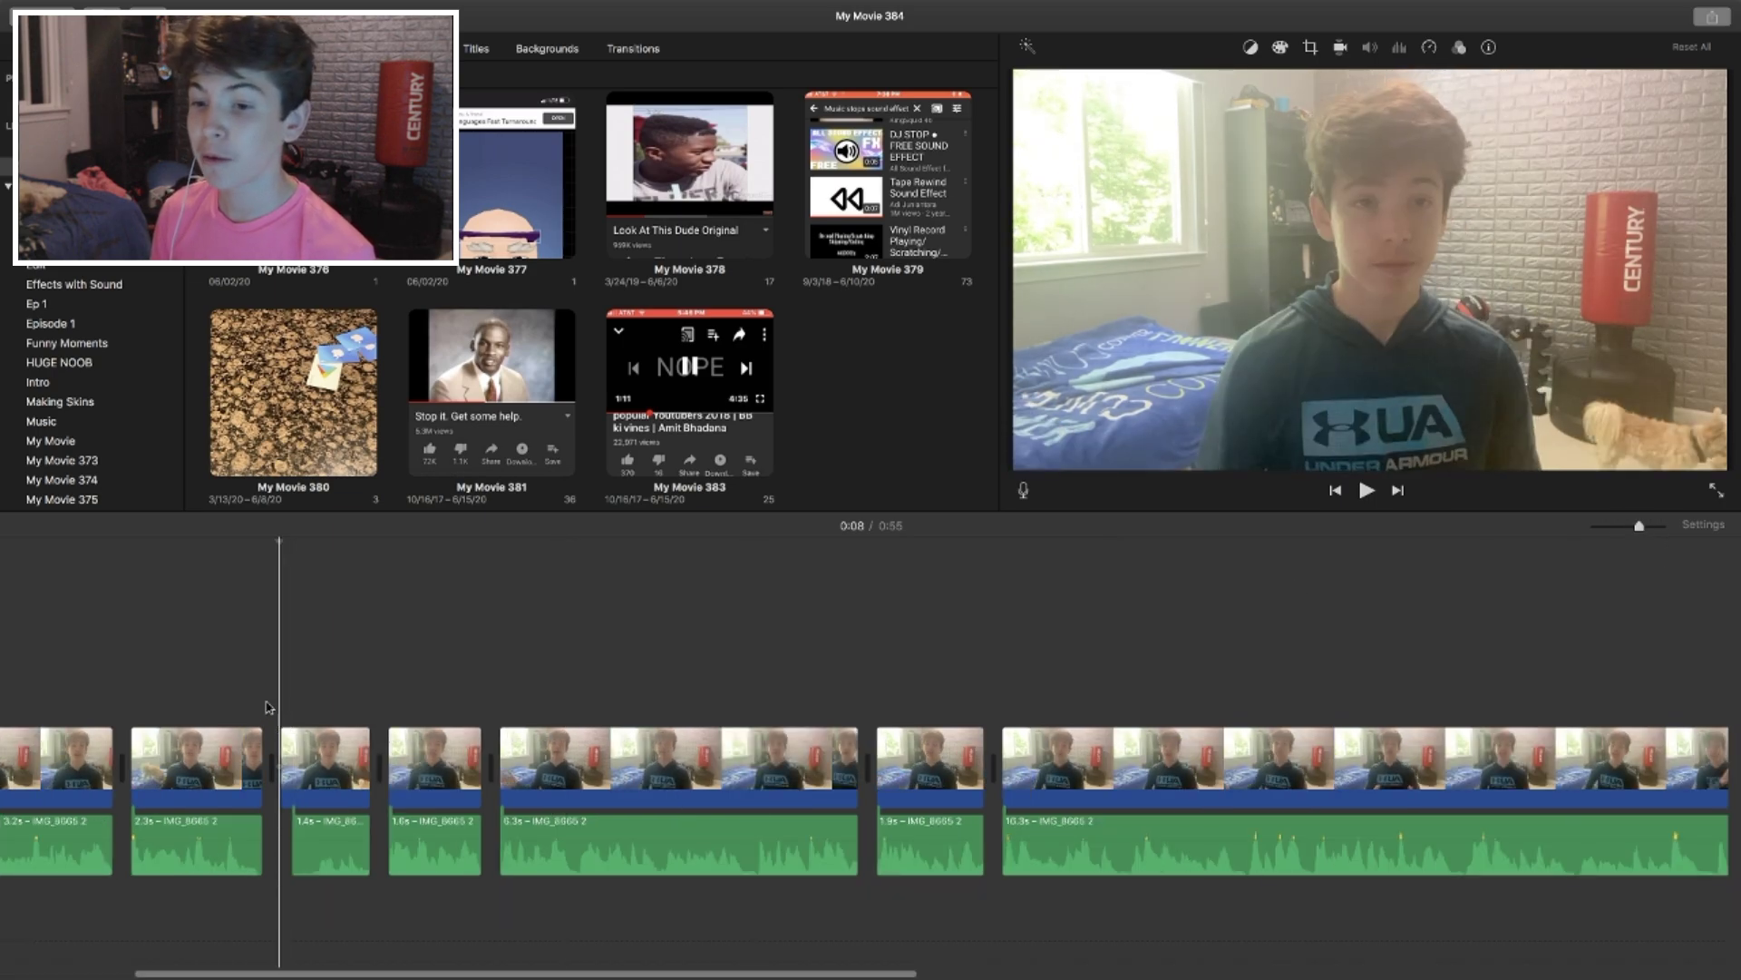
right_click(316, 750)
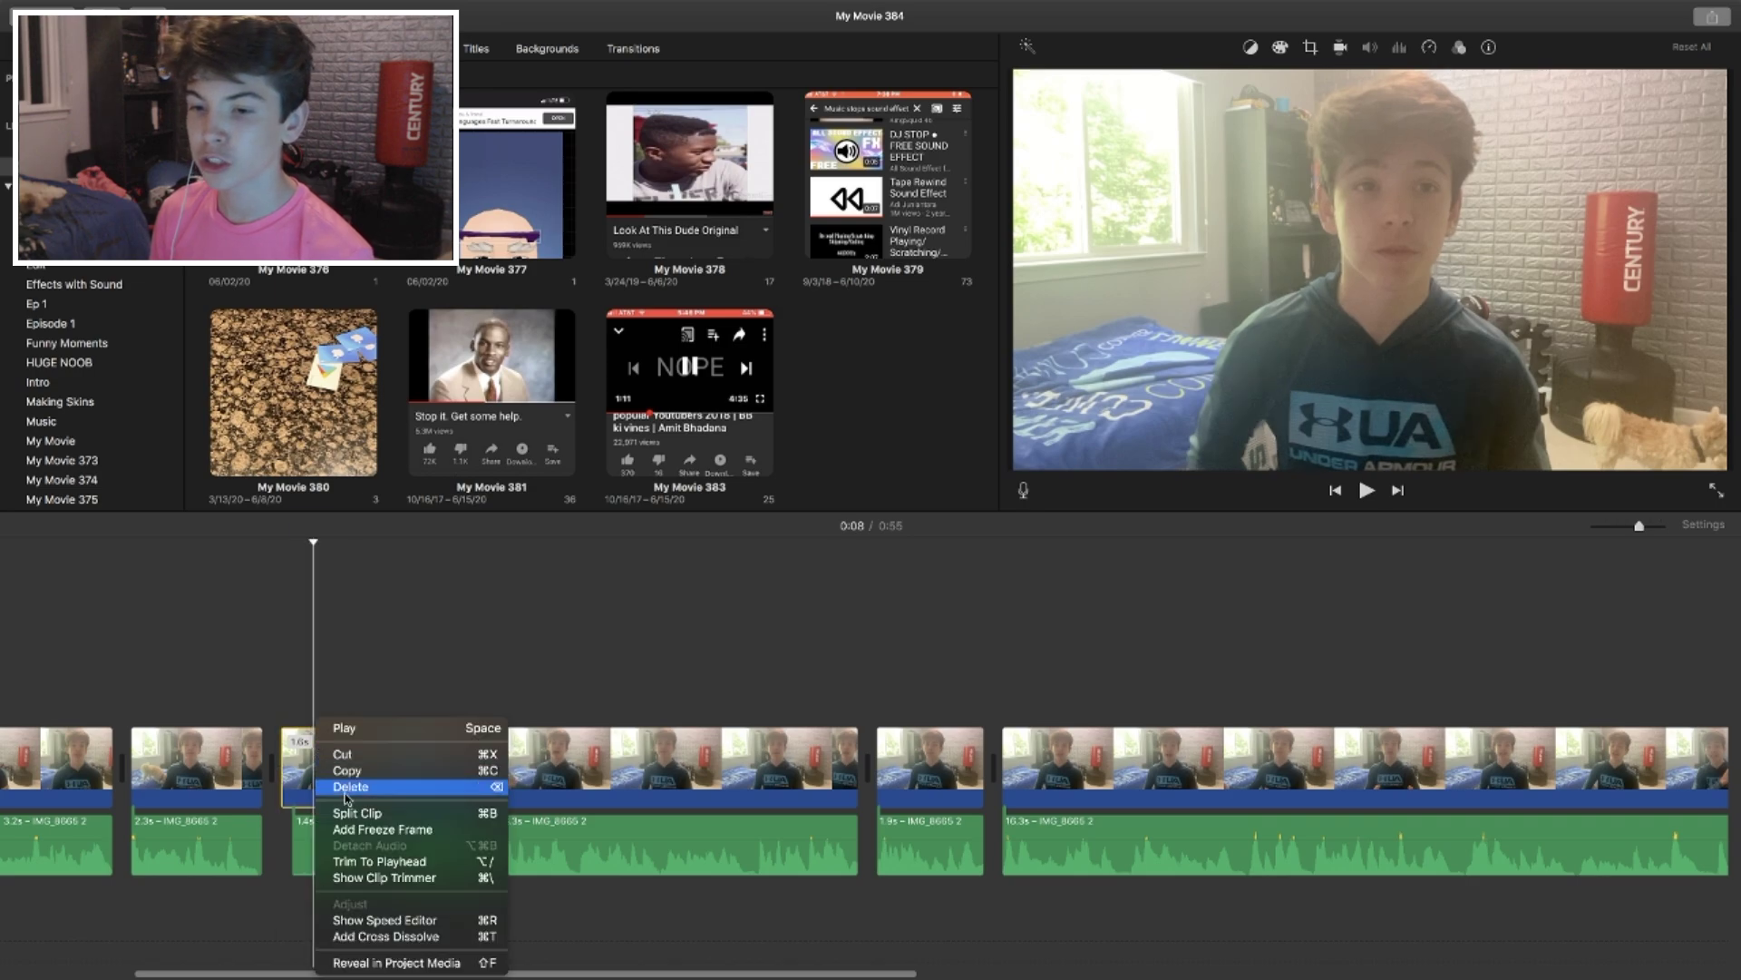
left_click(353, 815)
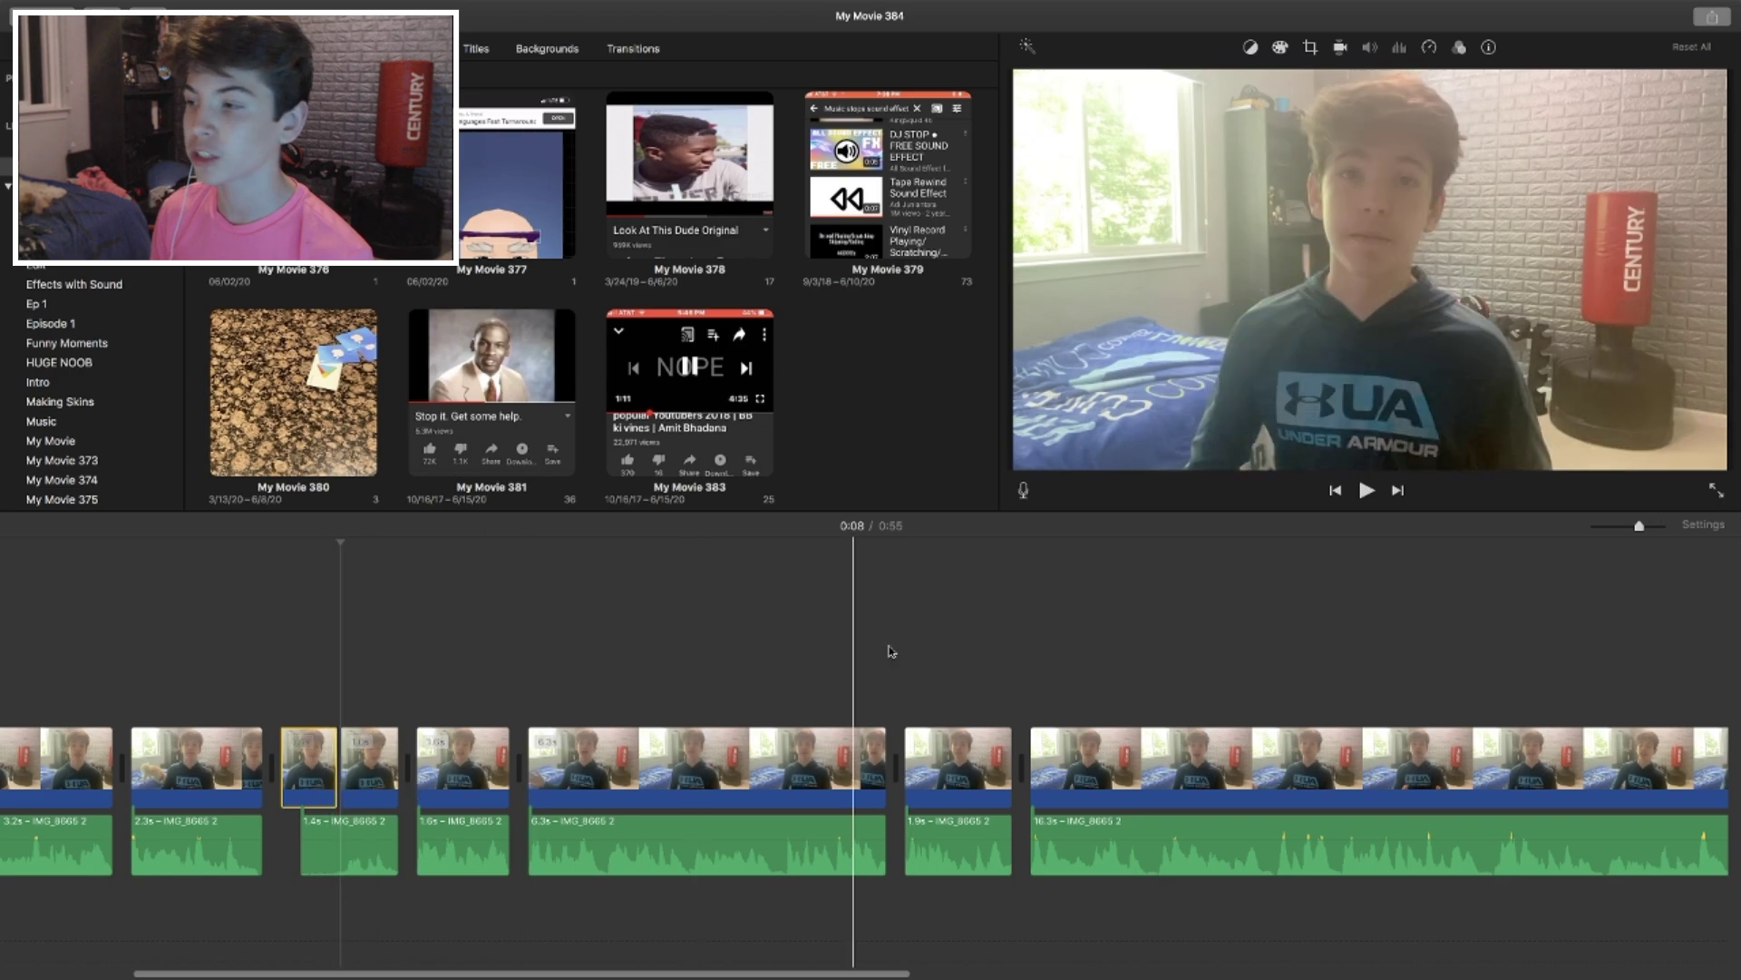
Step: Trim the start of the 1.4 s audio clip to 1.0 s so it begins at the video split
left_click(1658, 527)
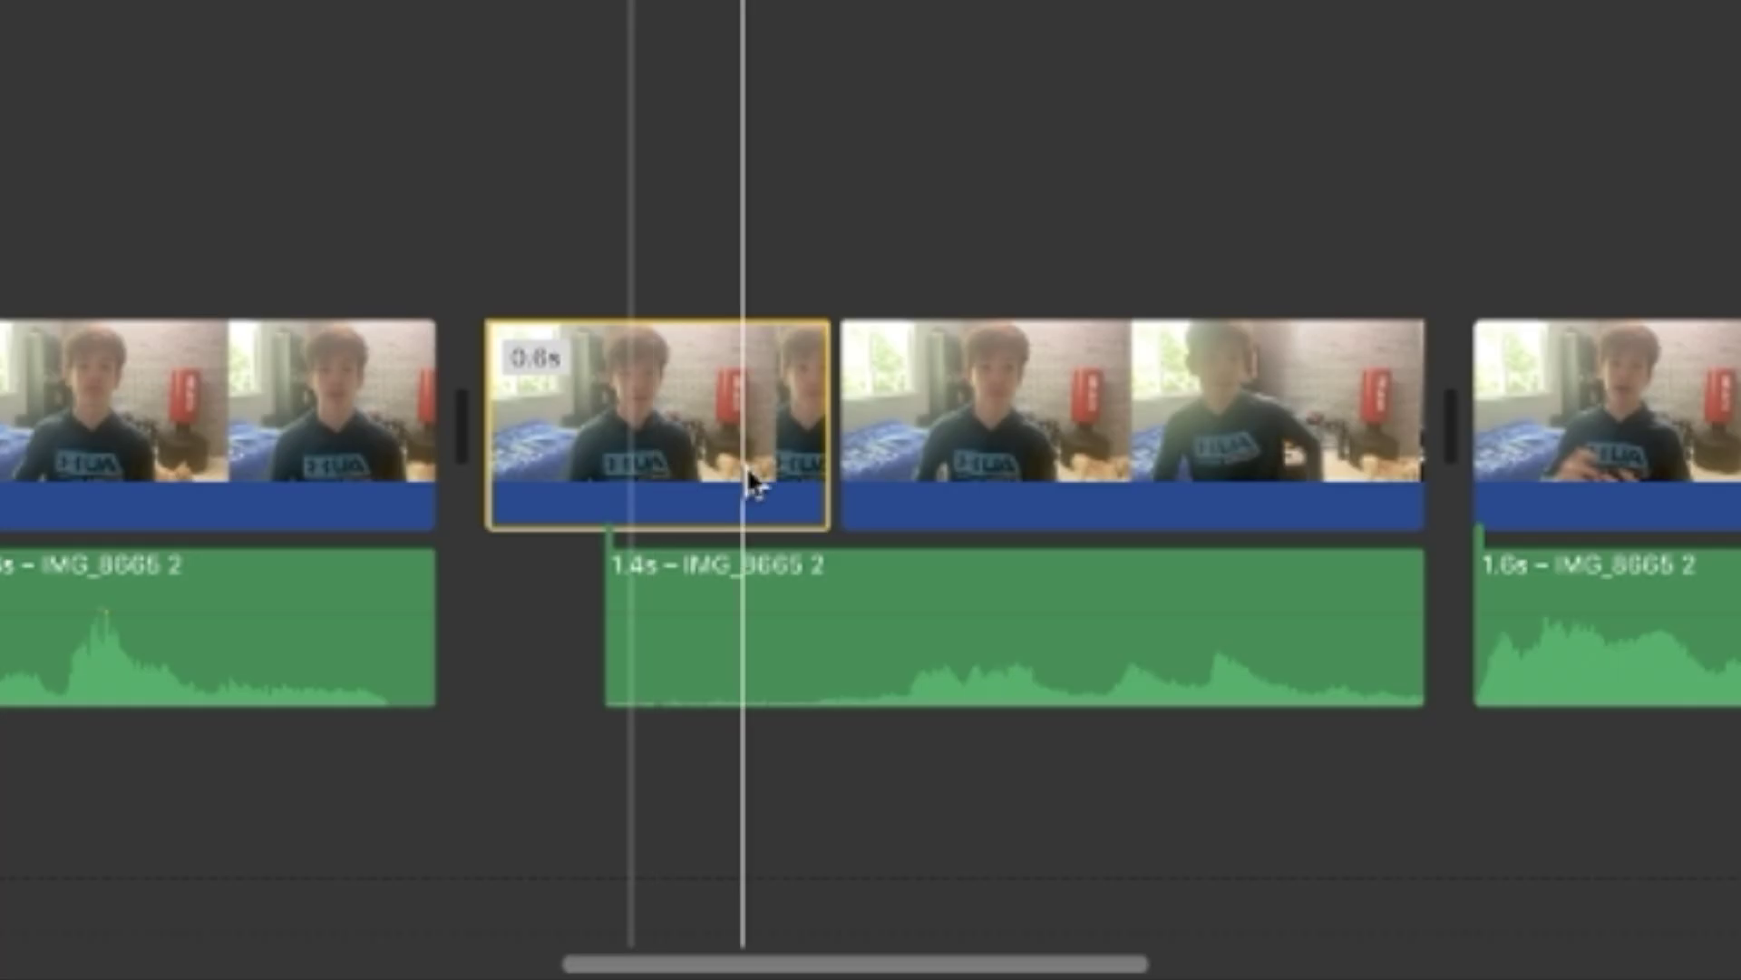
left_click_drag(606, 555, 850, 551)
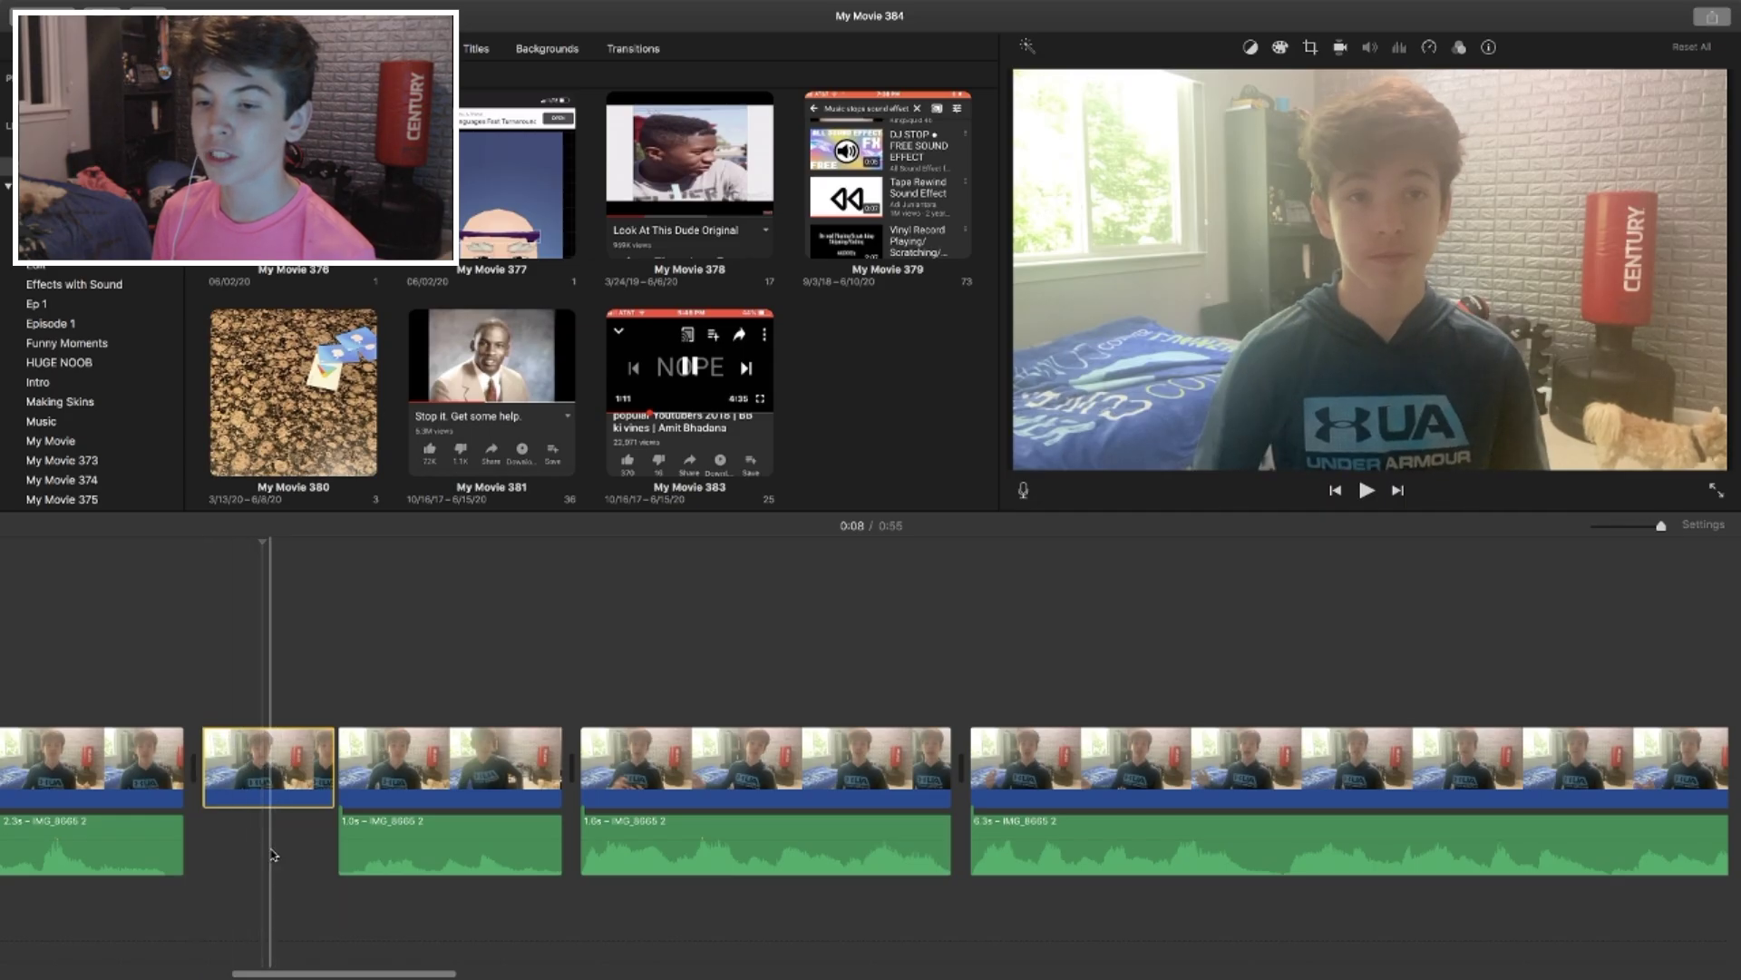
left_click_drag(338, 823, 188, 821)
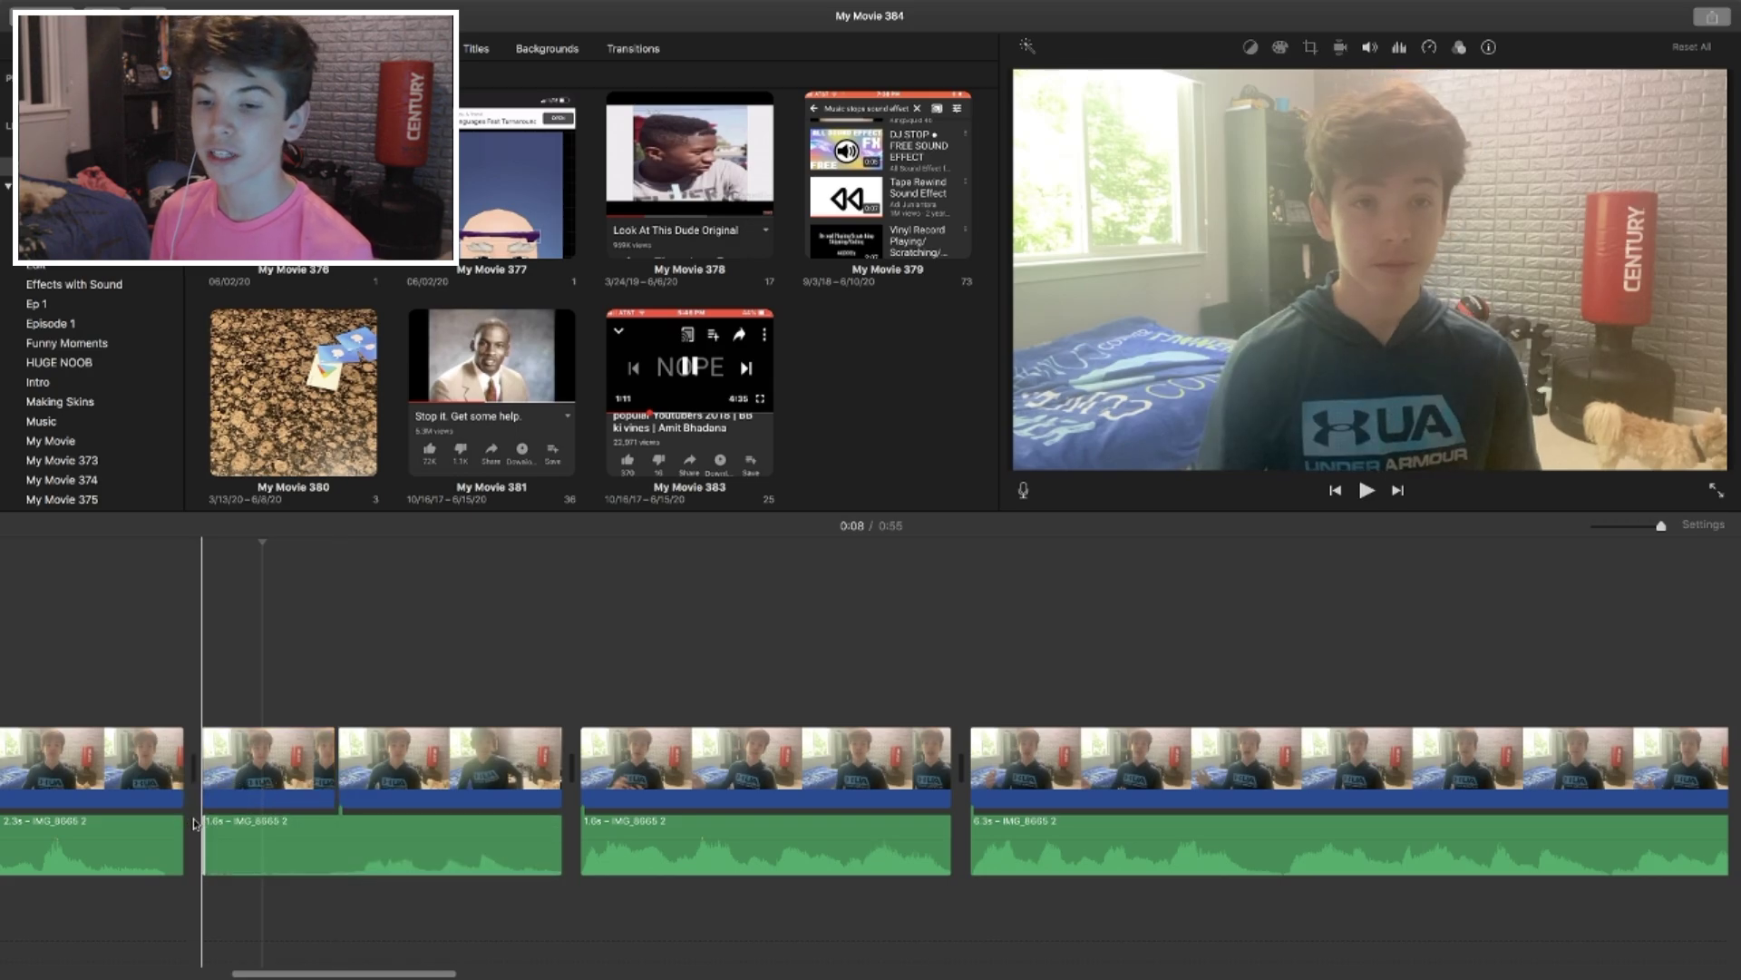
key("super+z")
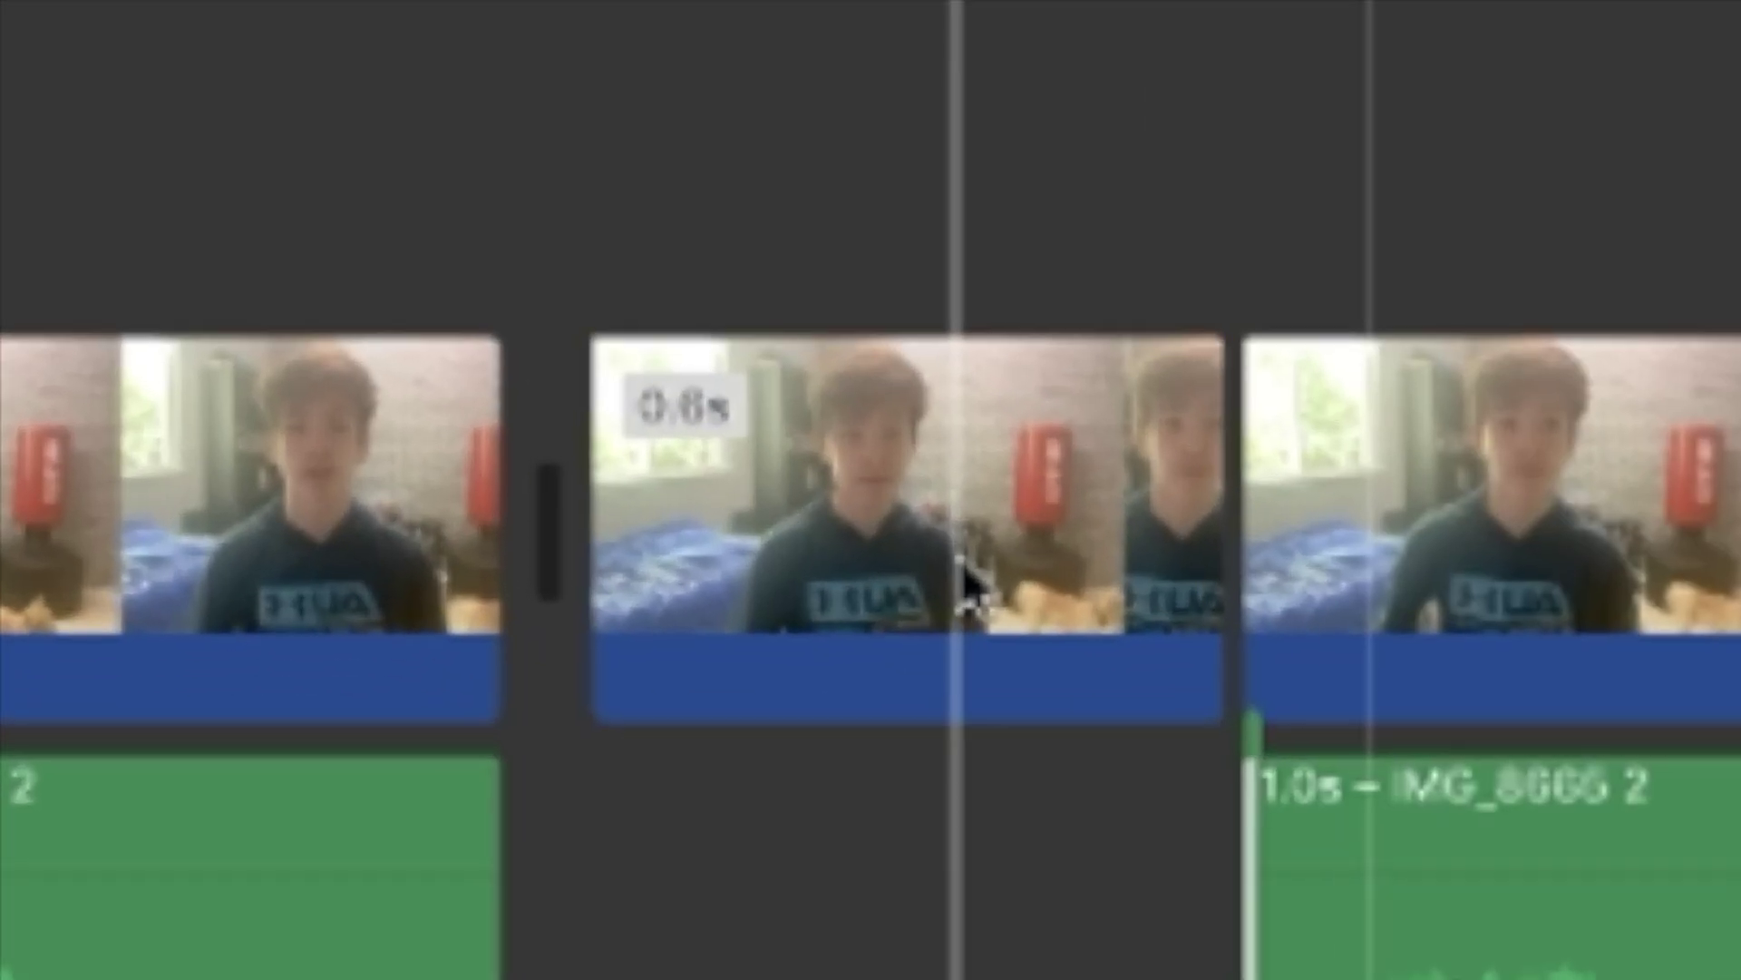
Step: Apply the Ken Burns style to the 0.6 s clip, with its end frame zoomed in tightly on the dog
left_click(276, 780)
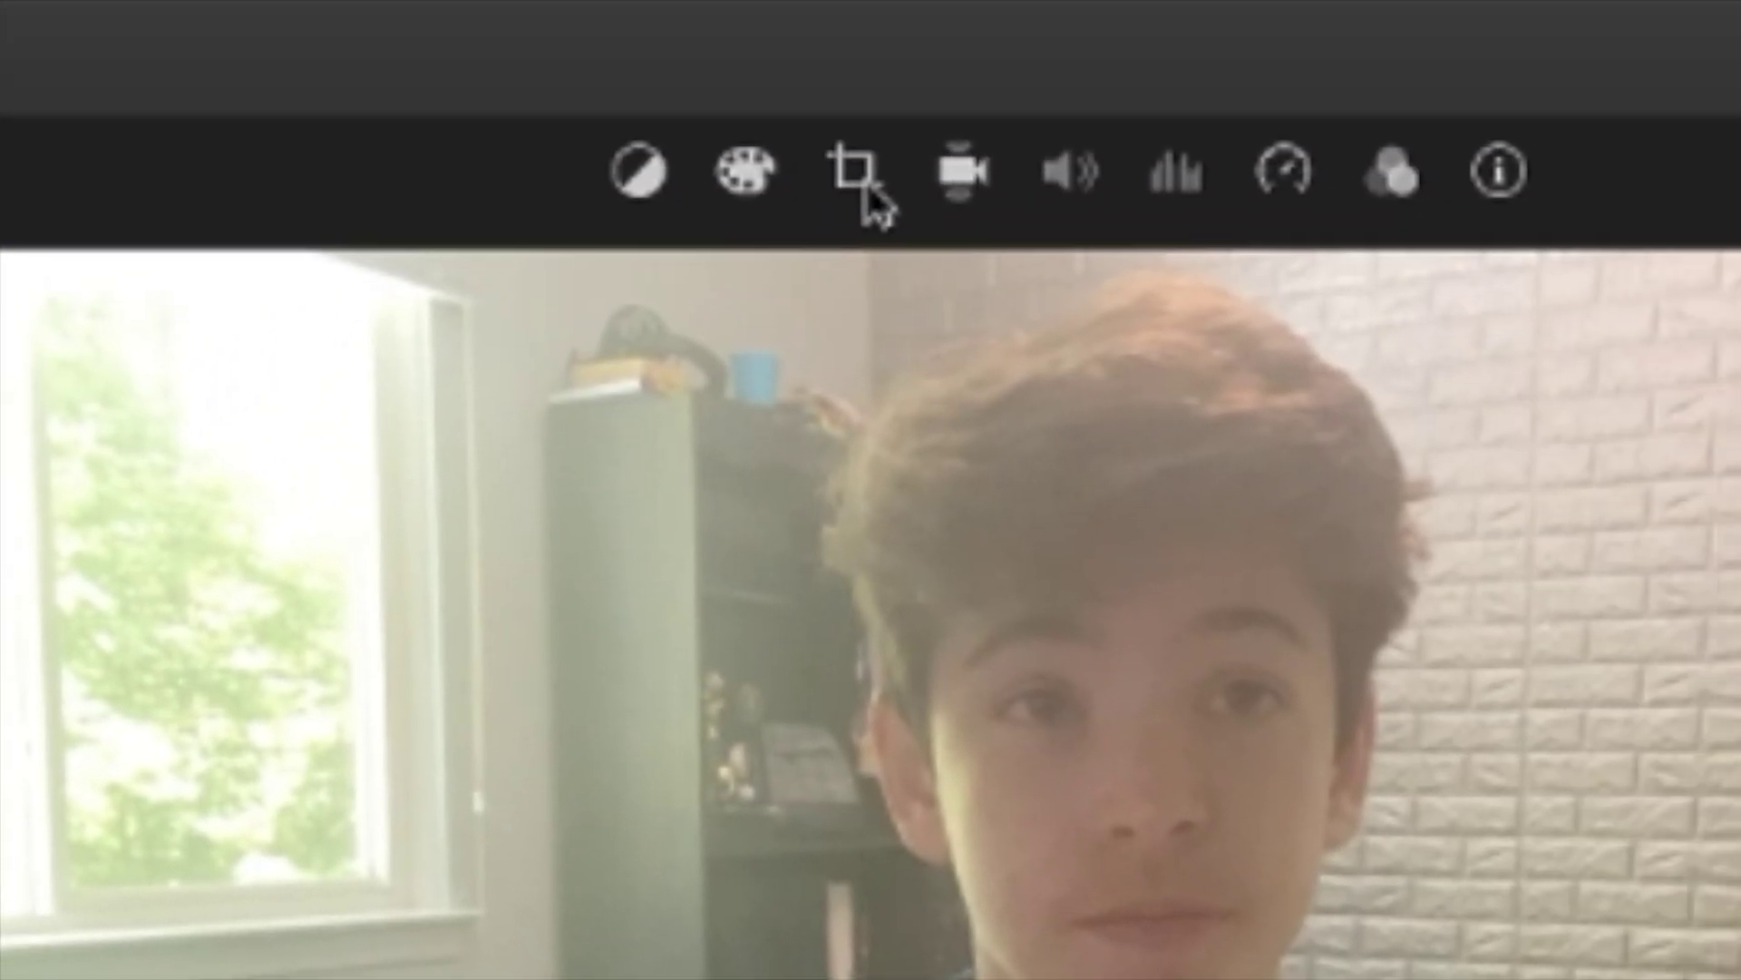
left_click(866, 196)
left_click(421, 322)
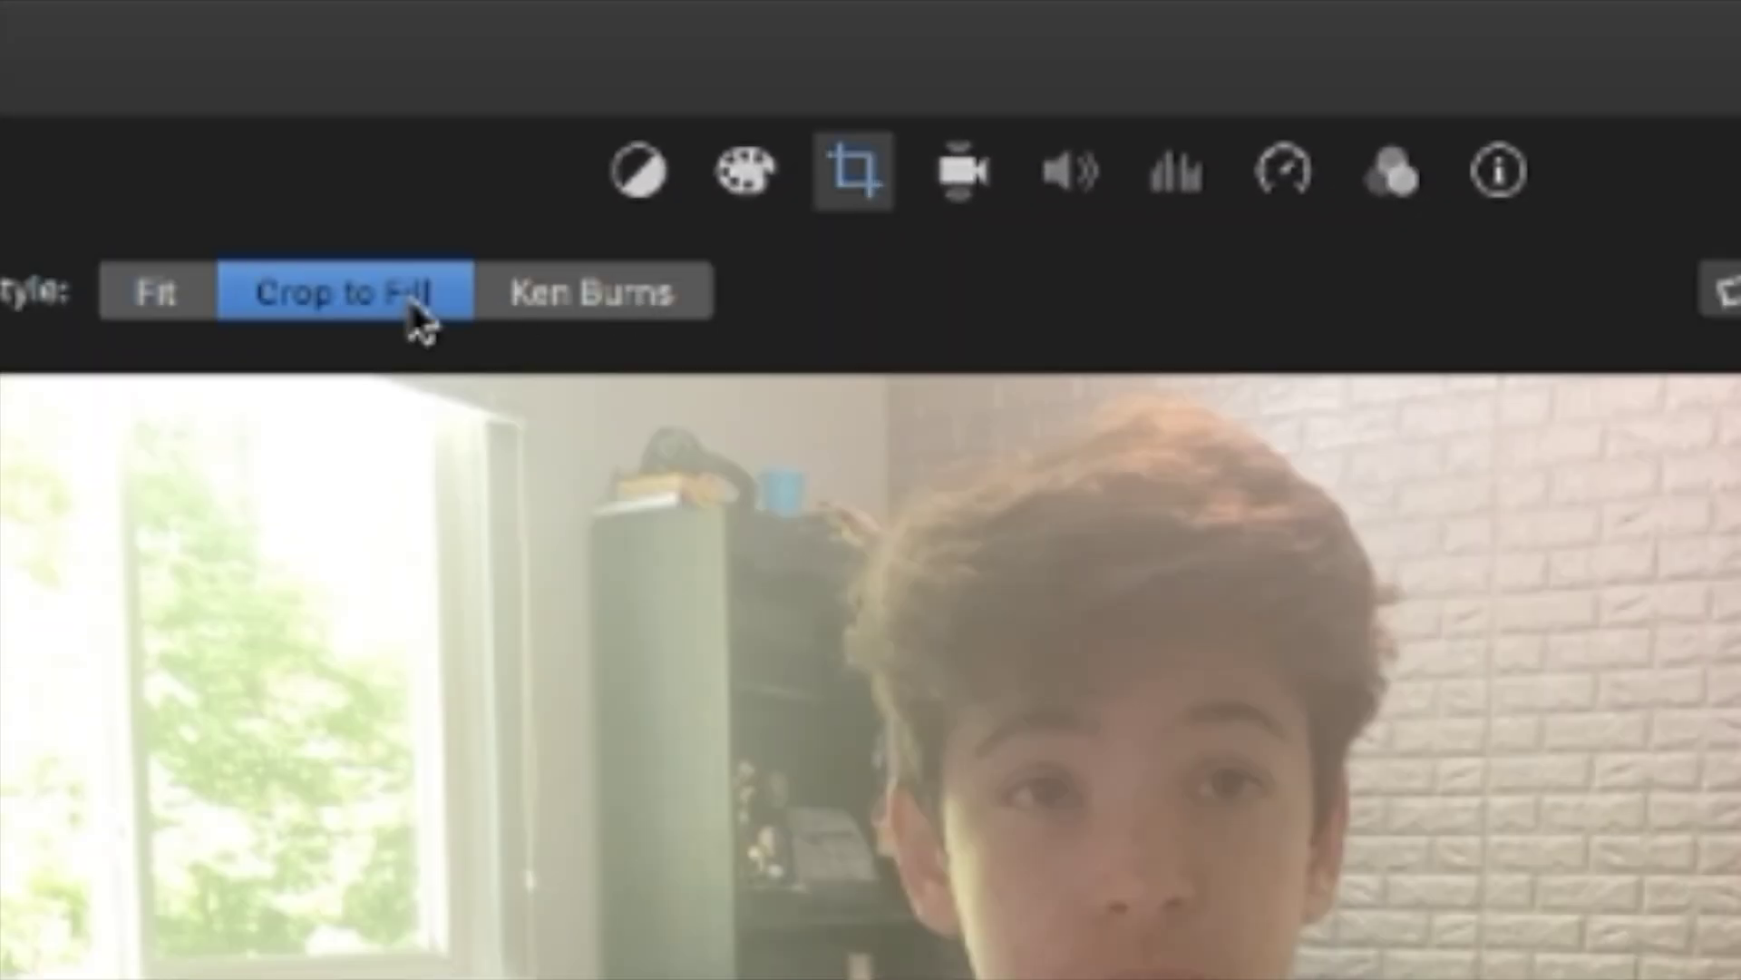
left_click(519, 313)
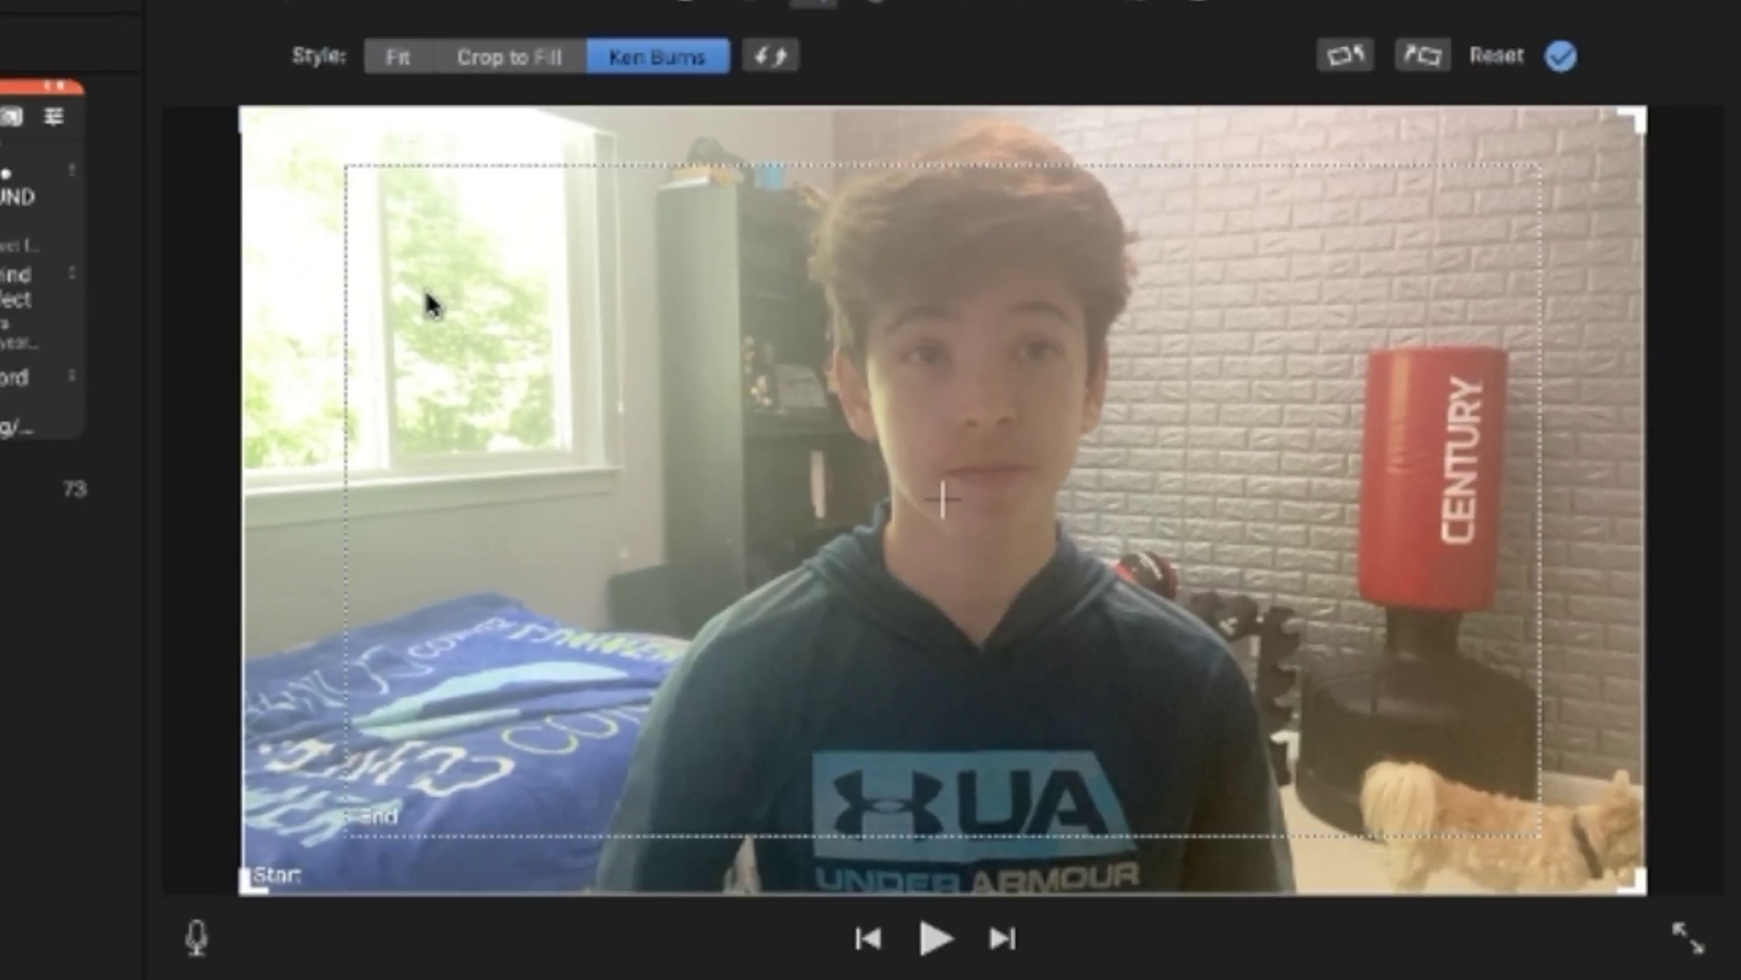
left_click_drag(348, 170, 1066, 577)
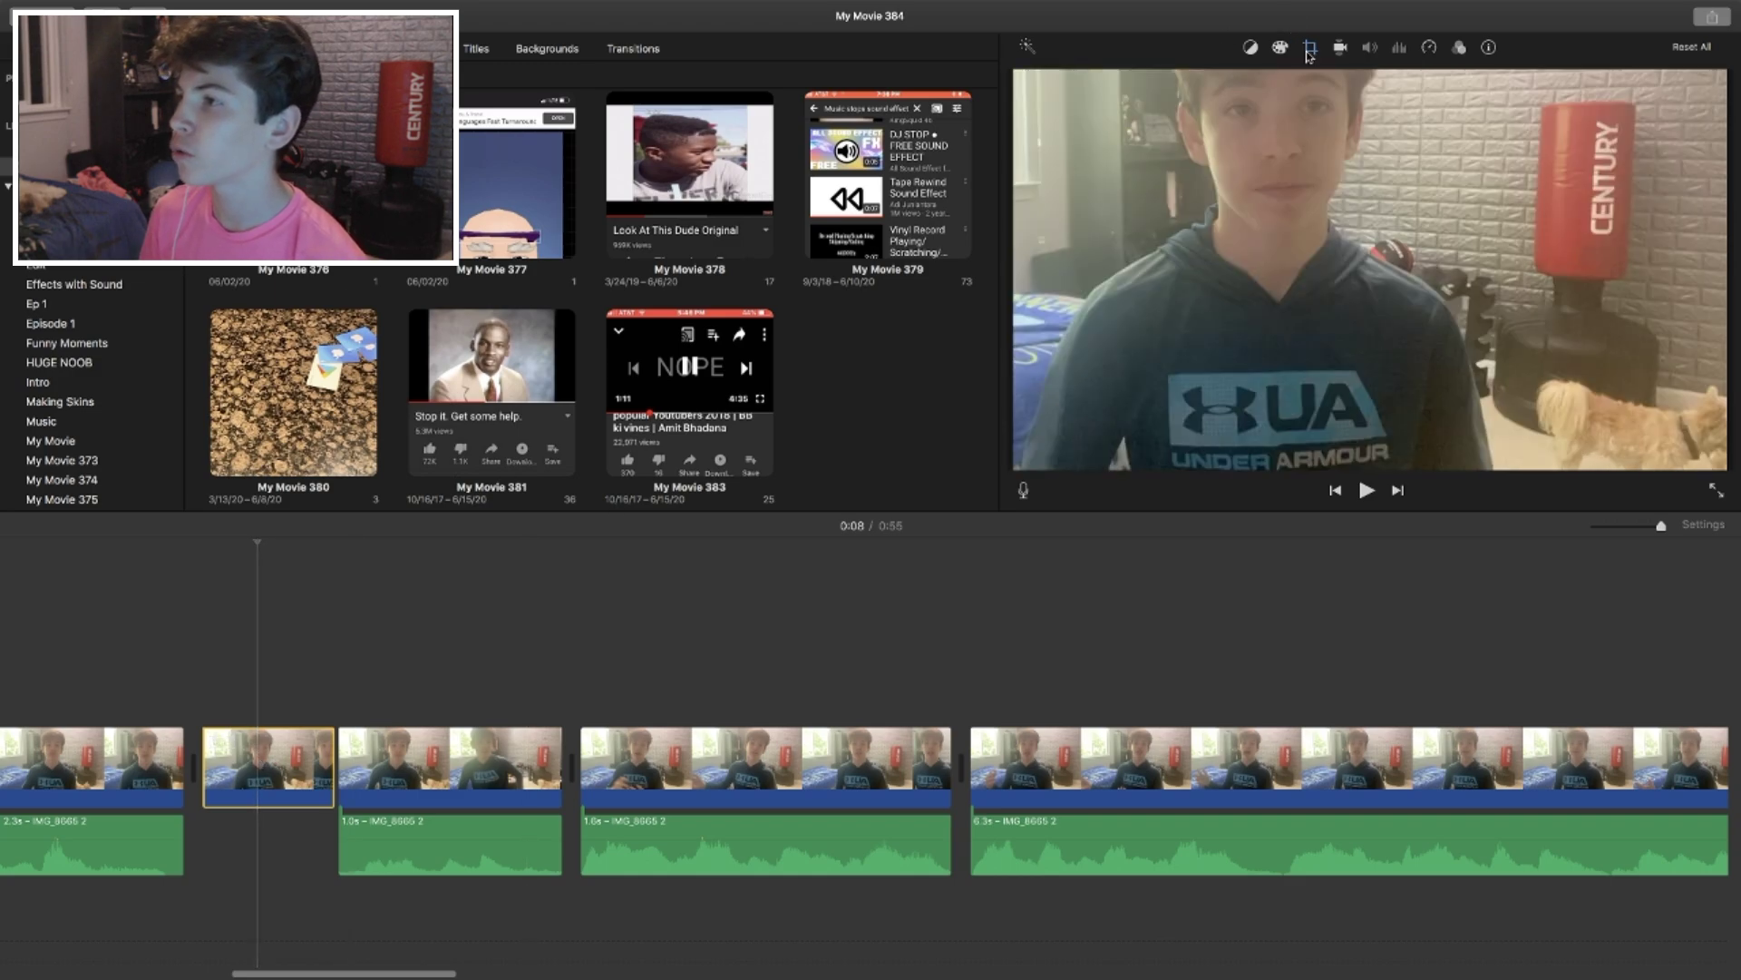
Step: Use Crop to Fill on the 0.6 s clip, framing only the dog, and play the result
left_click(1310, 50)
left_click(1168, 82)
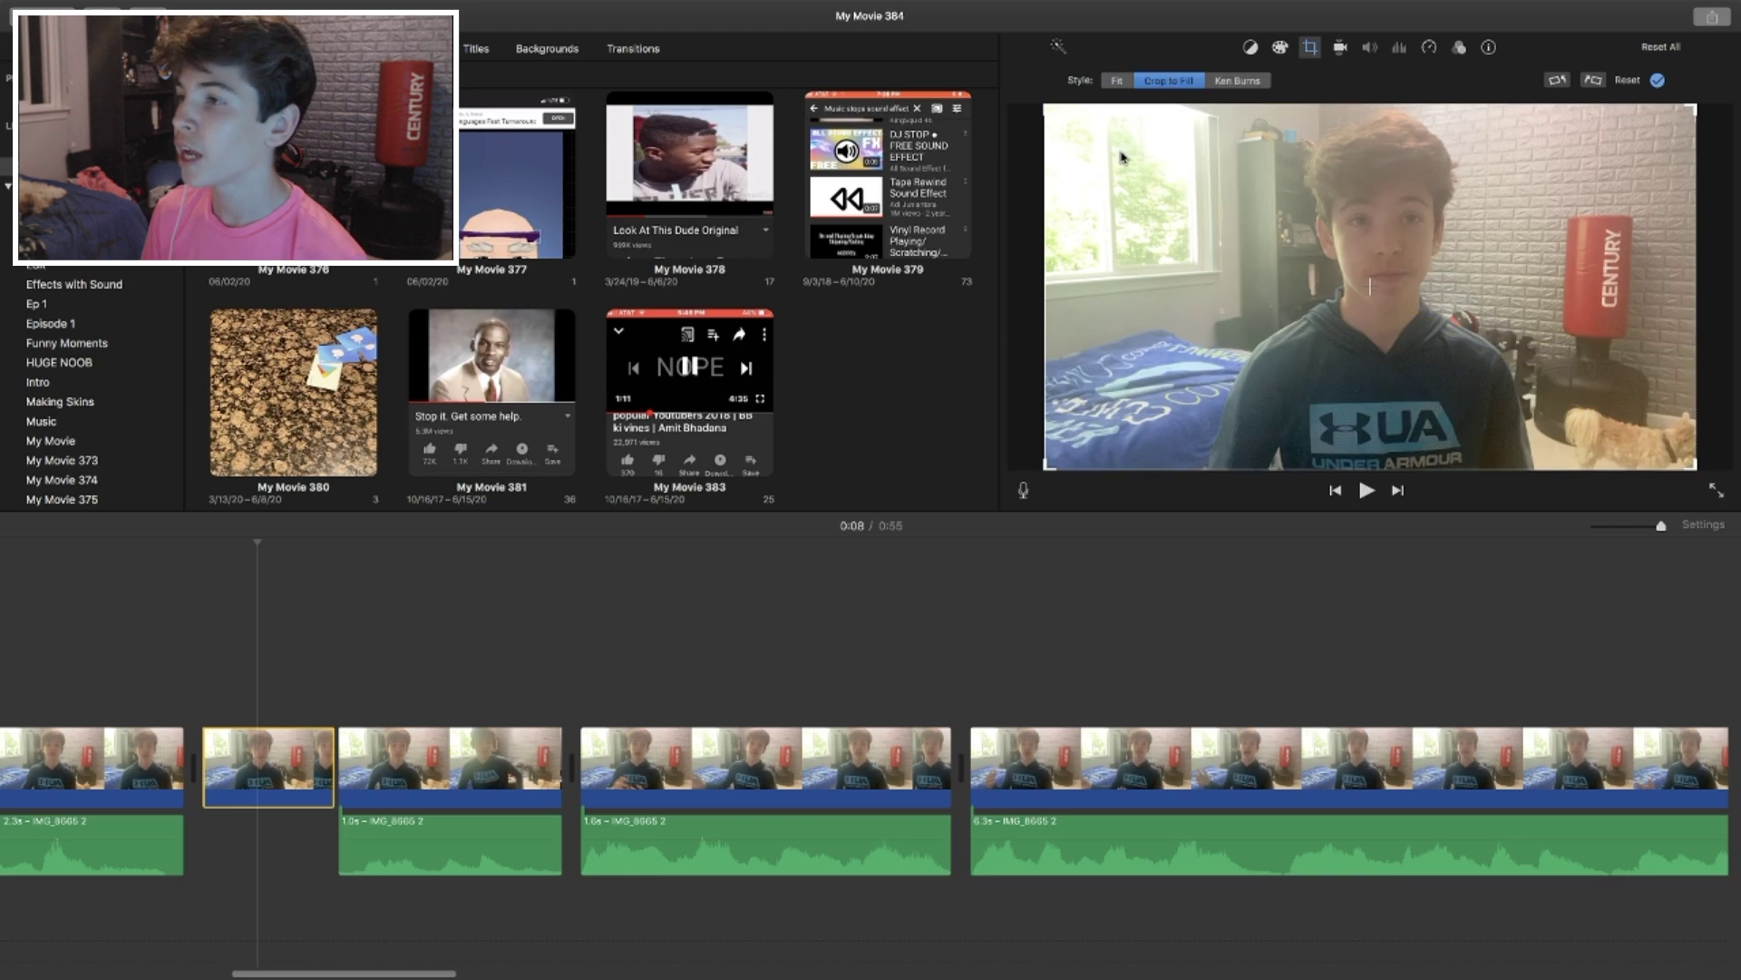
left_click_drag(1045, 109, 1539, 366)
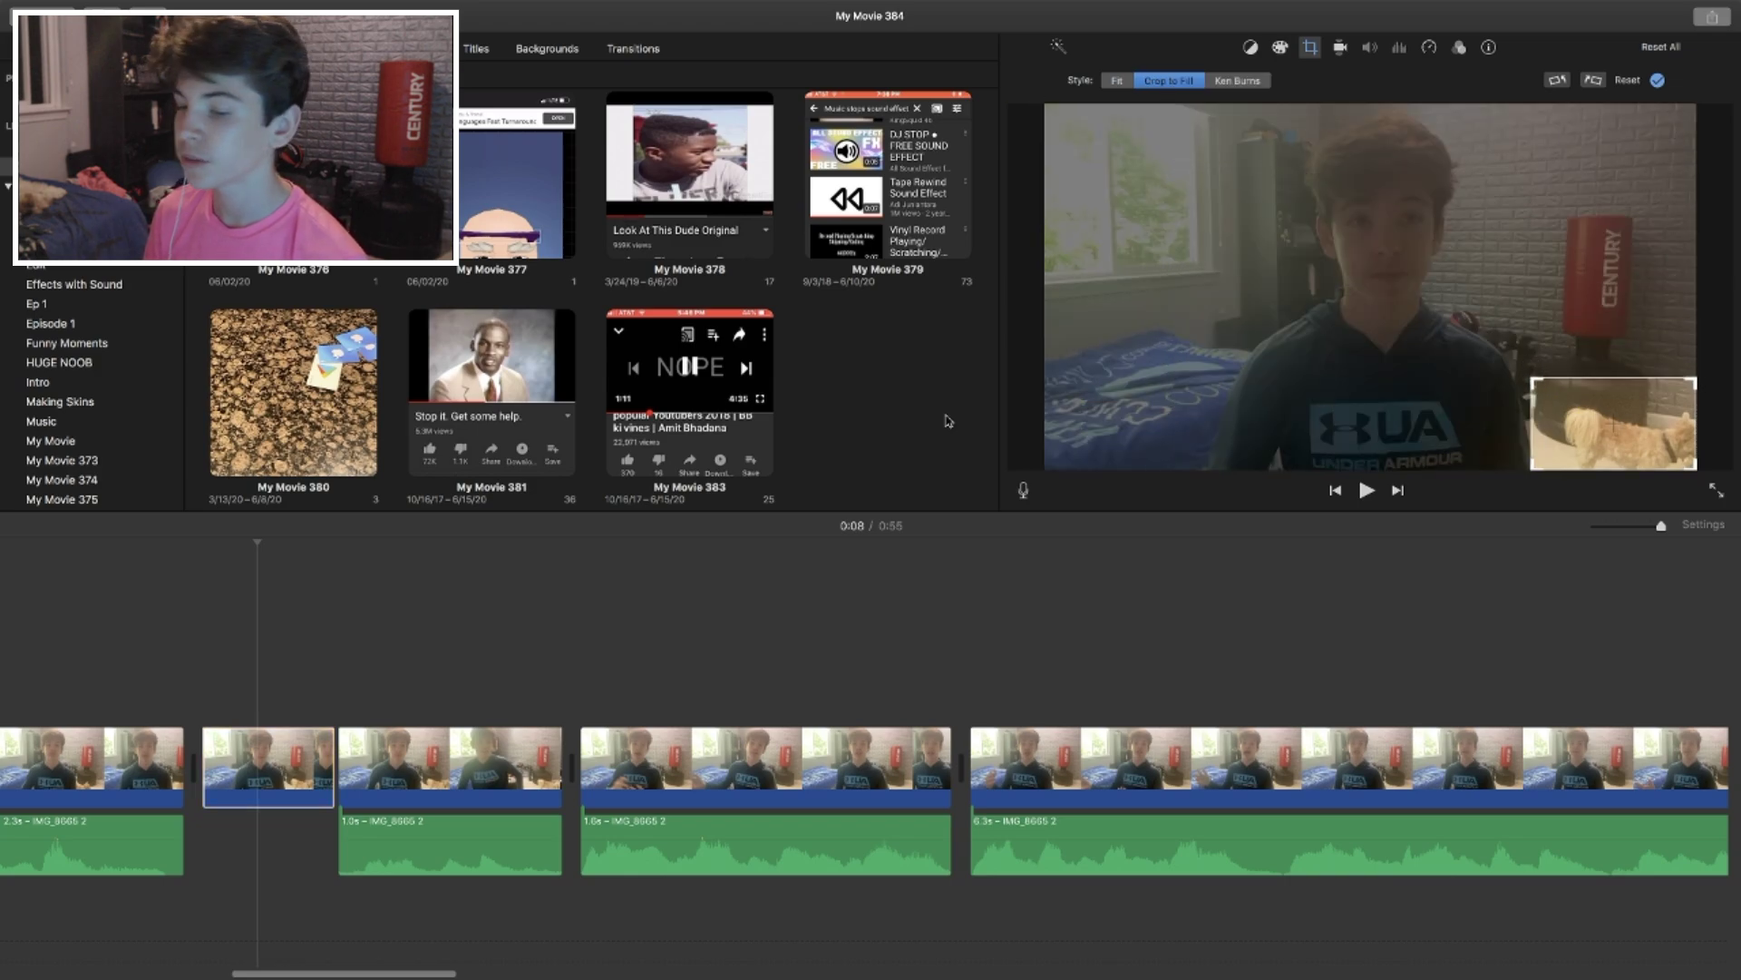
scroll(81, 691, "right", 3)
left_click(82, 691)
key("space")
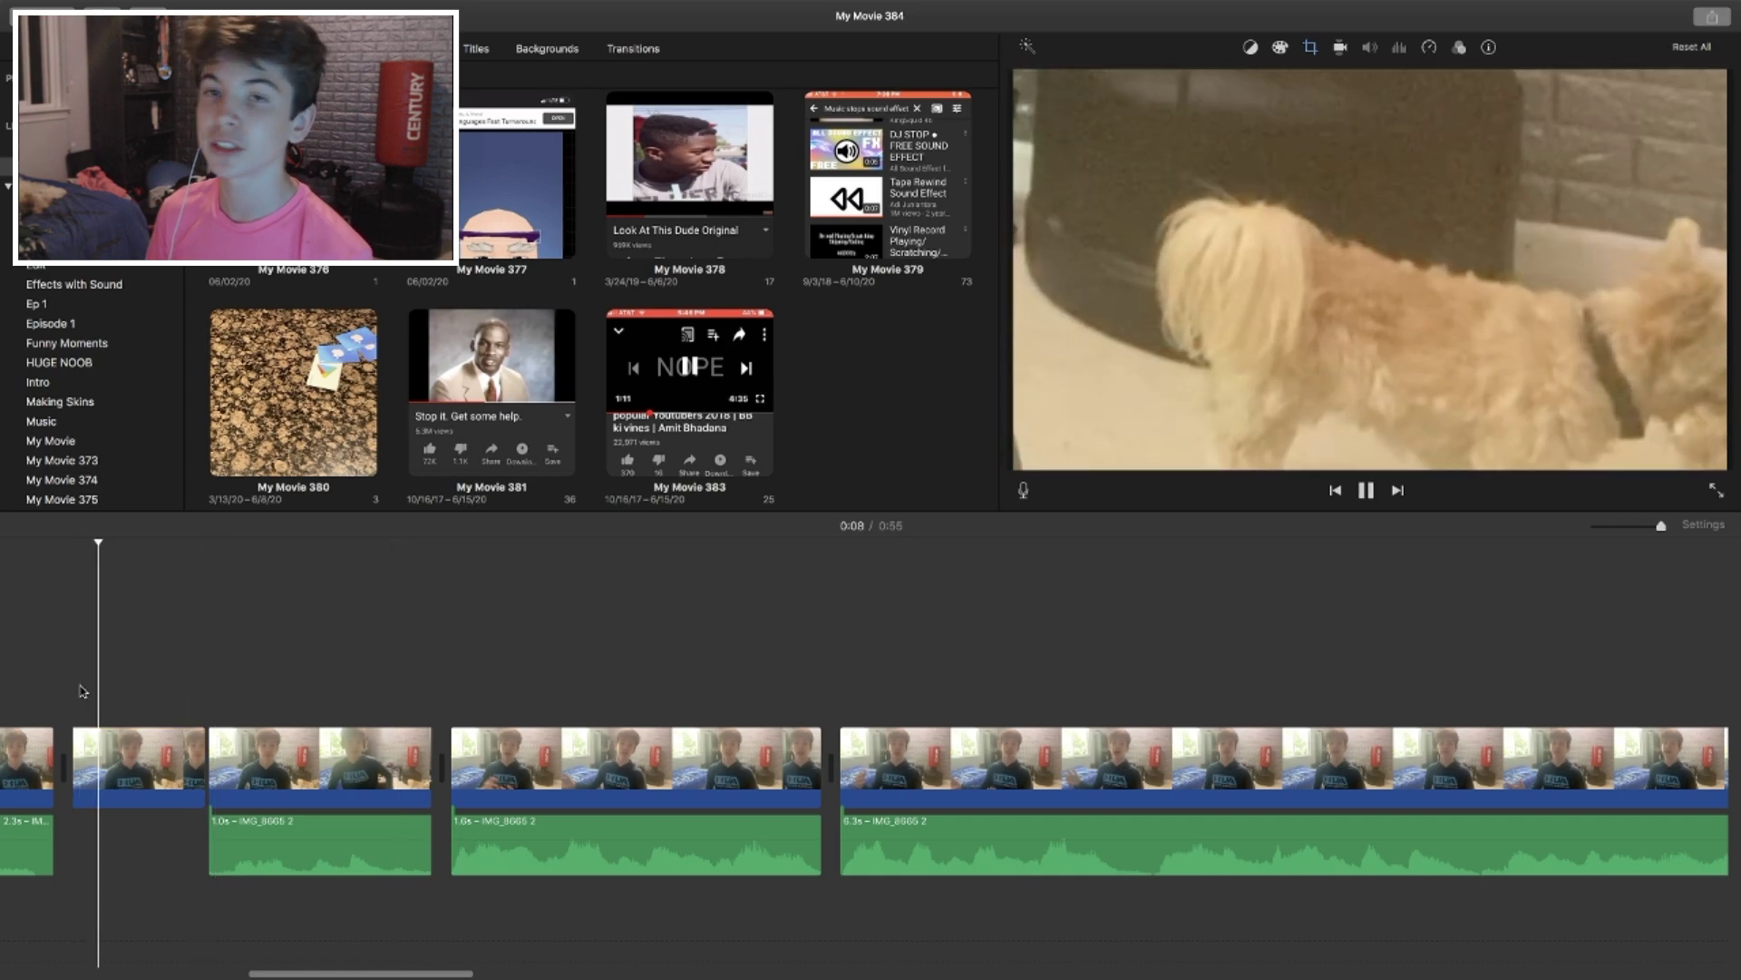
key("space")
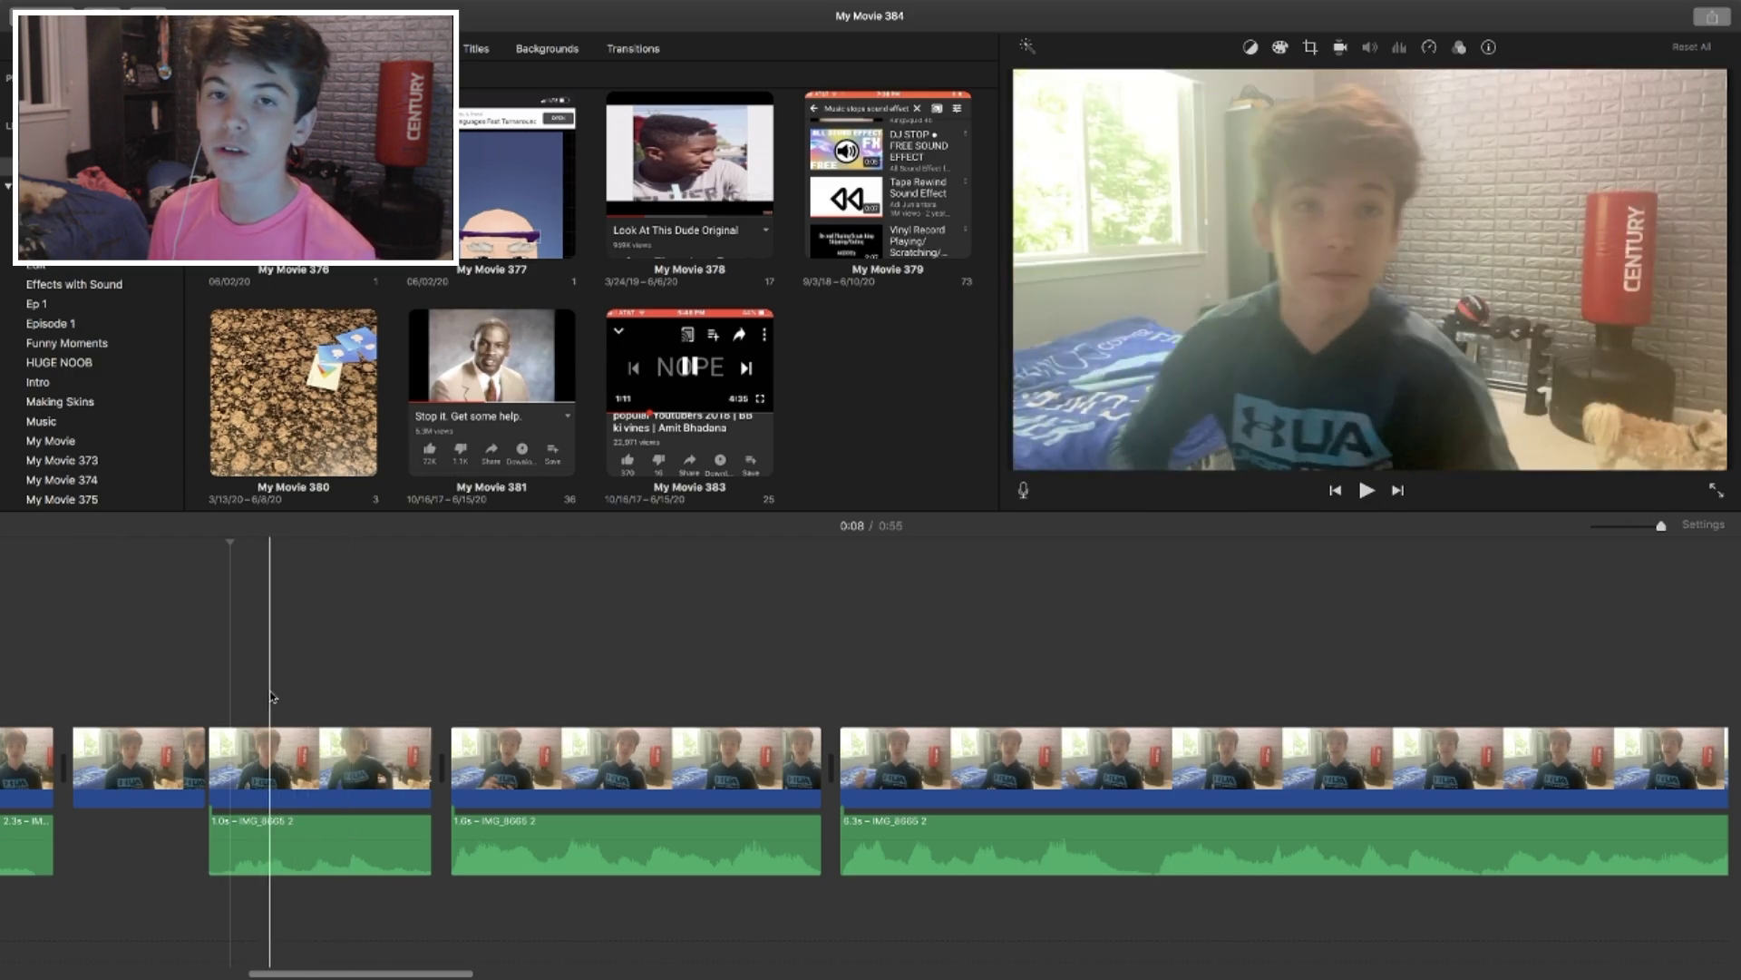
Step: Raise the volume of the 1.0 s audio clip near 0:09 and play back the section where the speaker gets up
key("space")
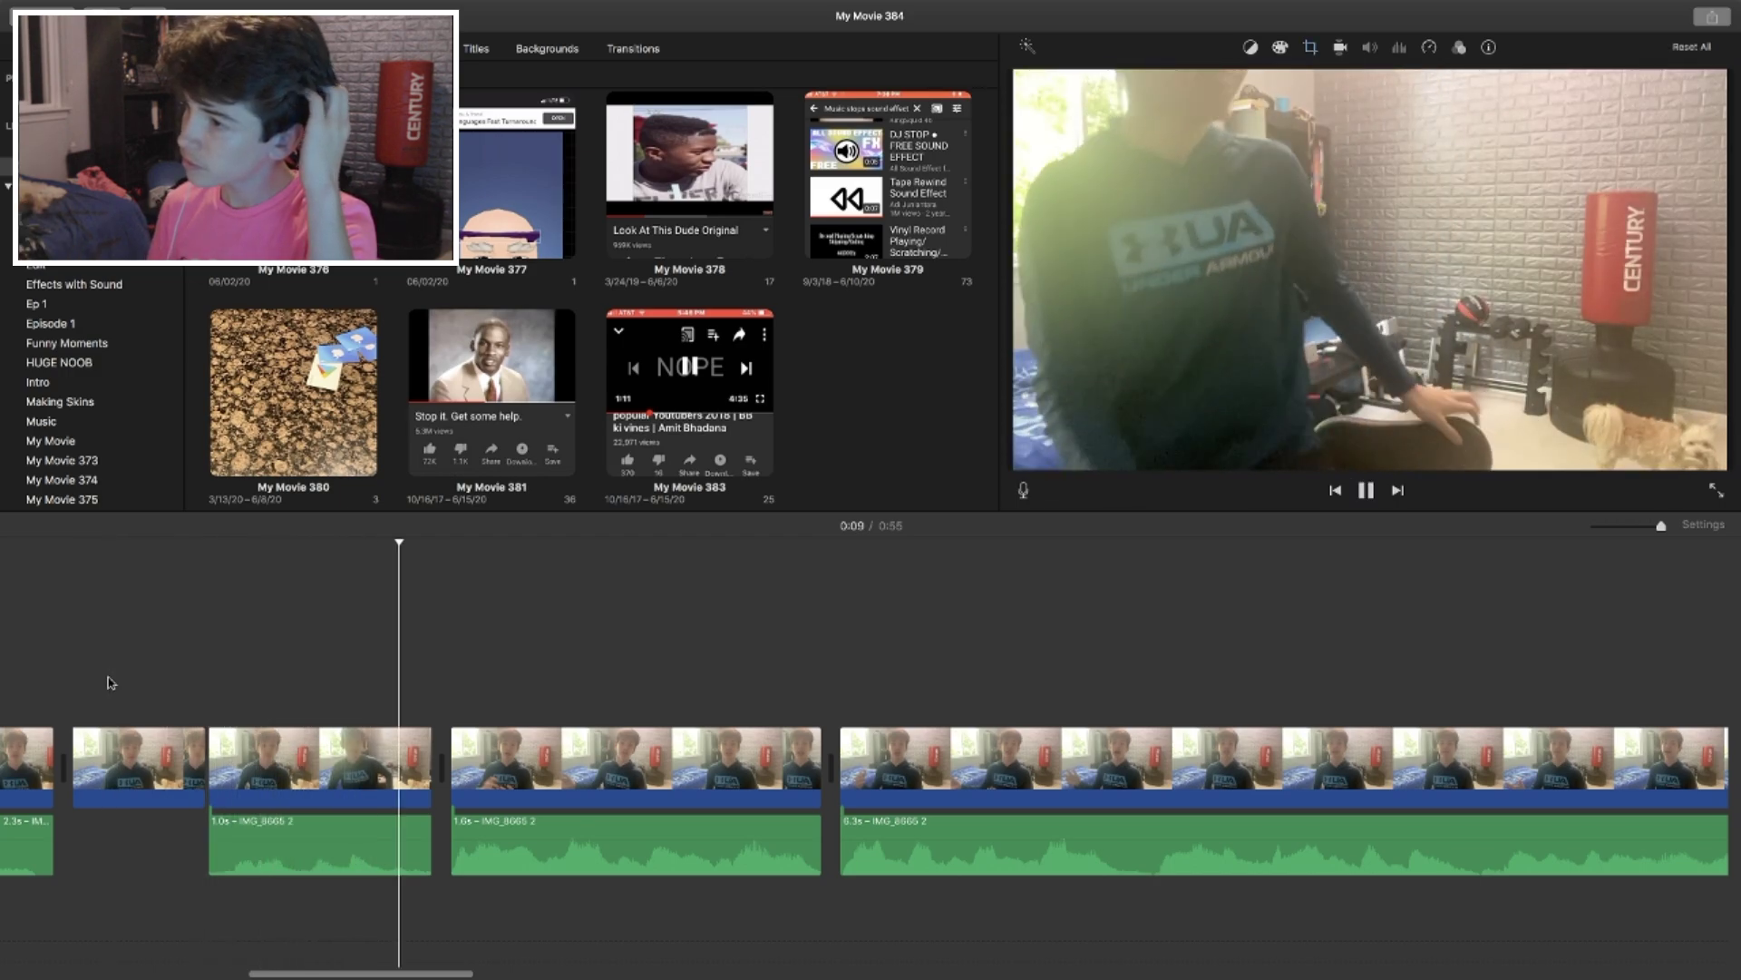
left_click(263, 673)
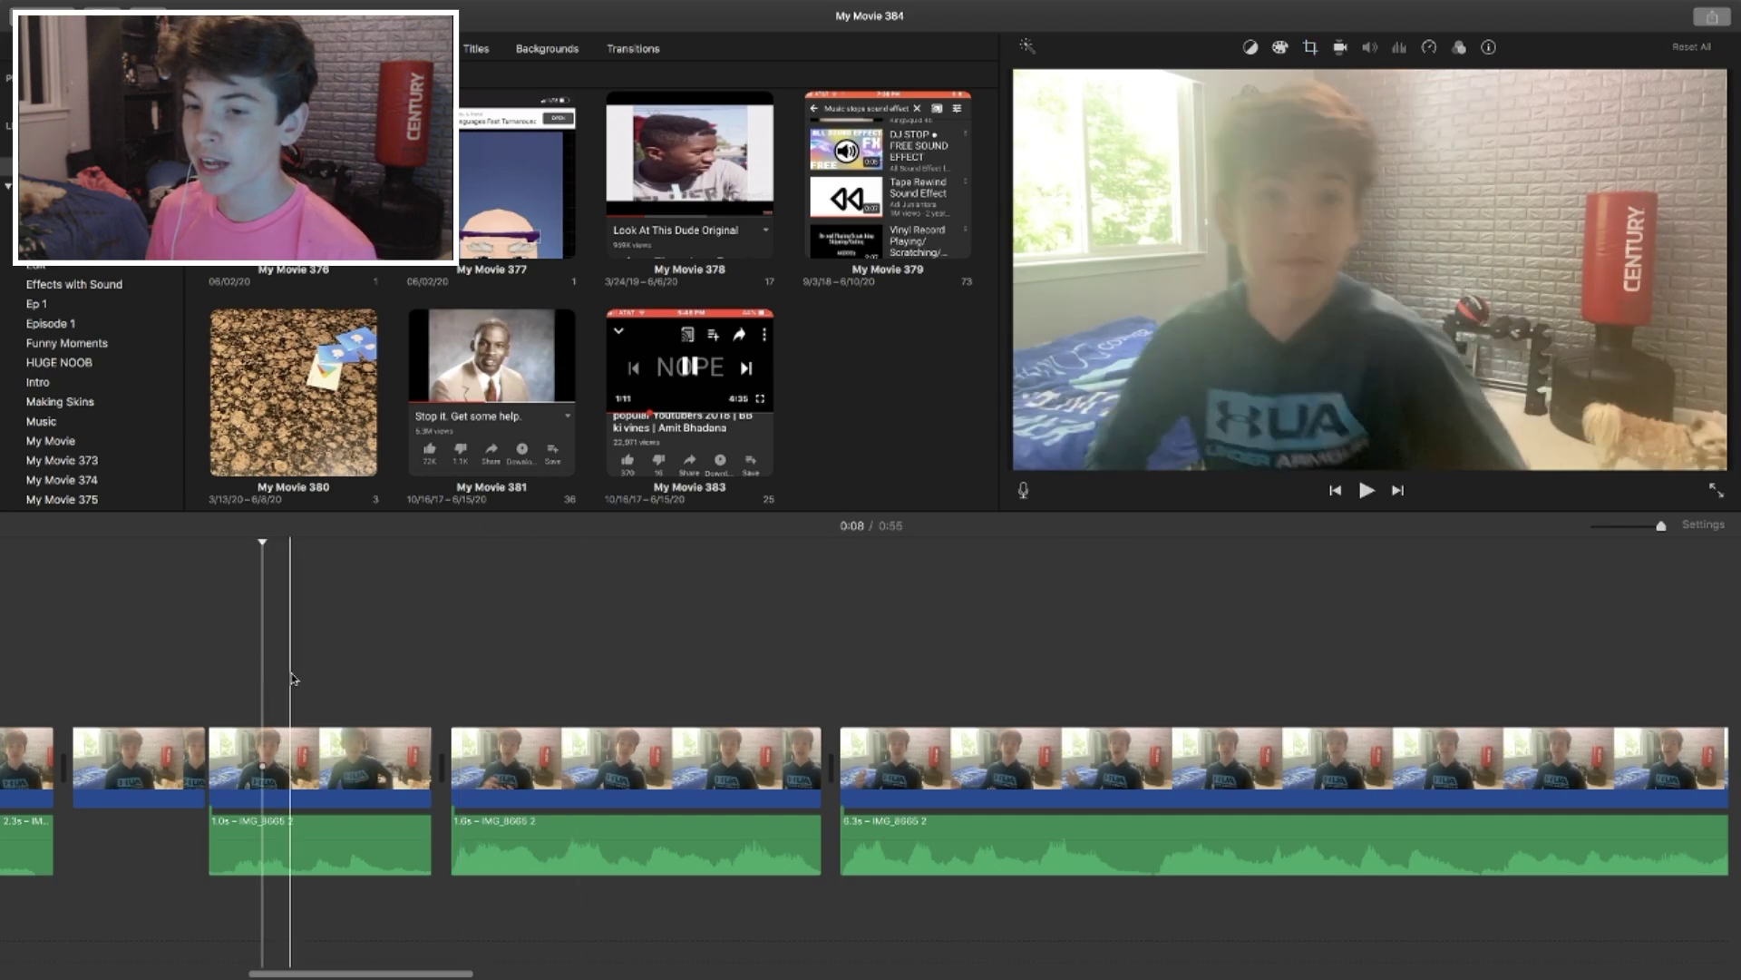
left_click(299, 673)
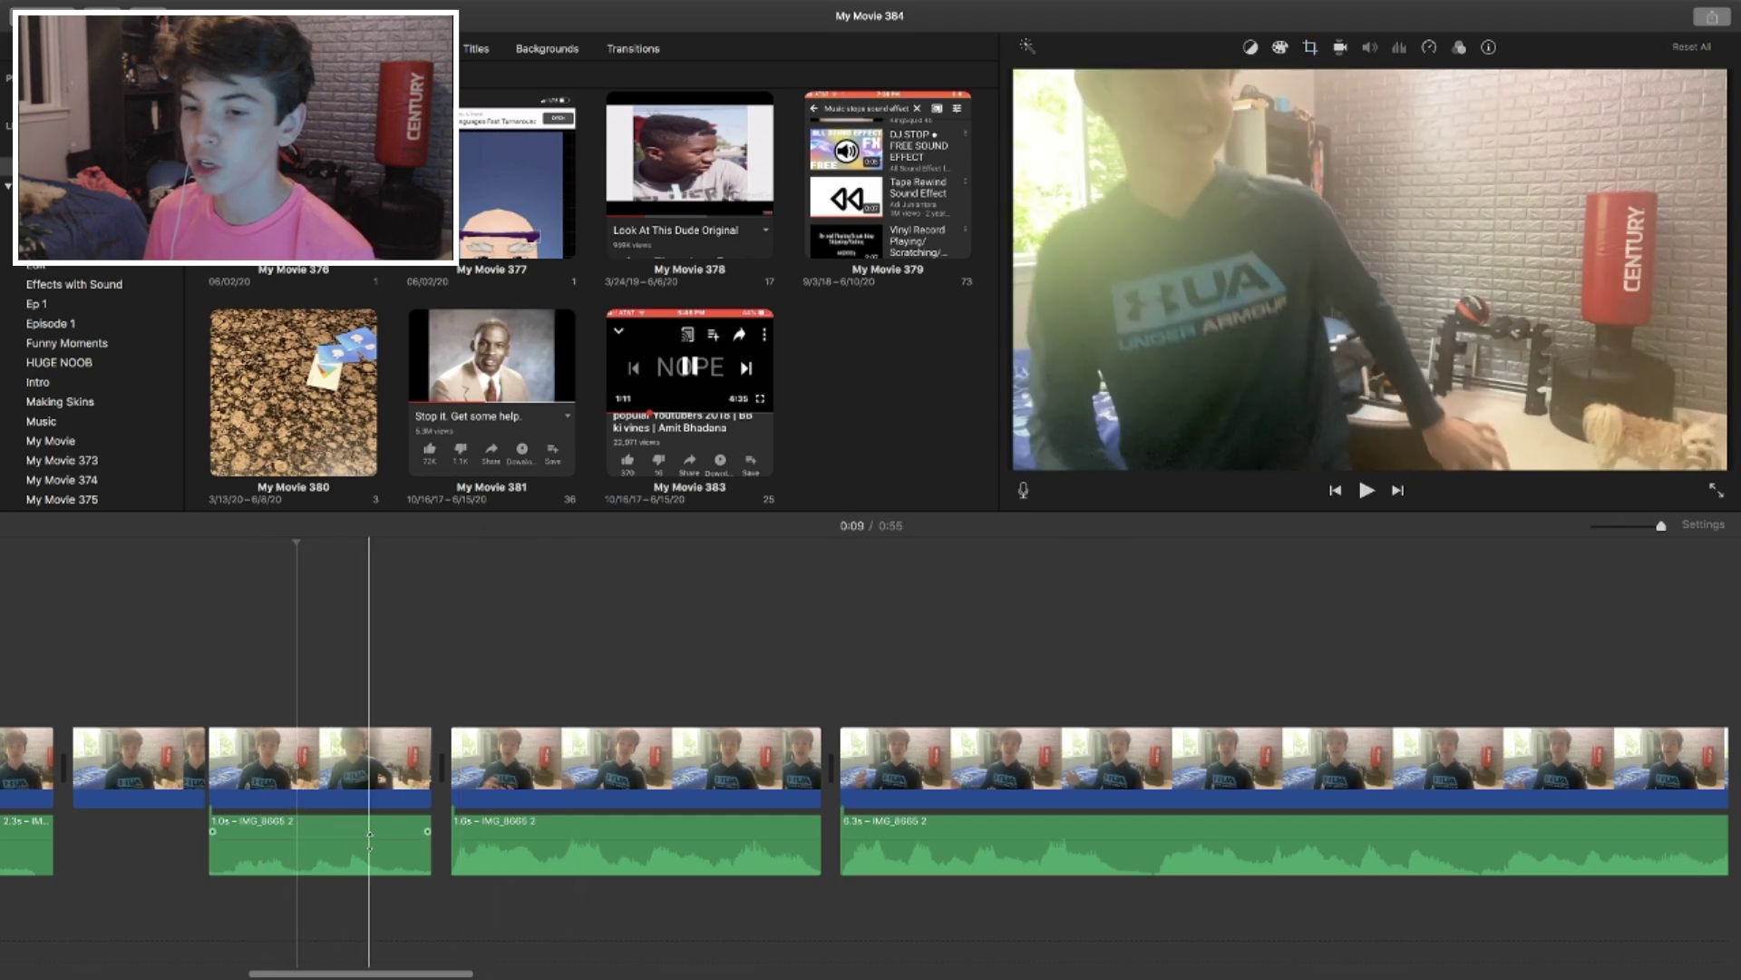
key("space")
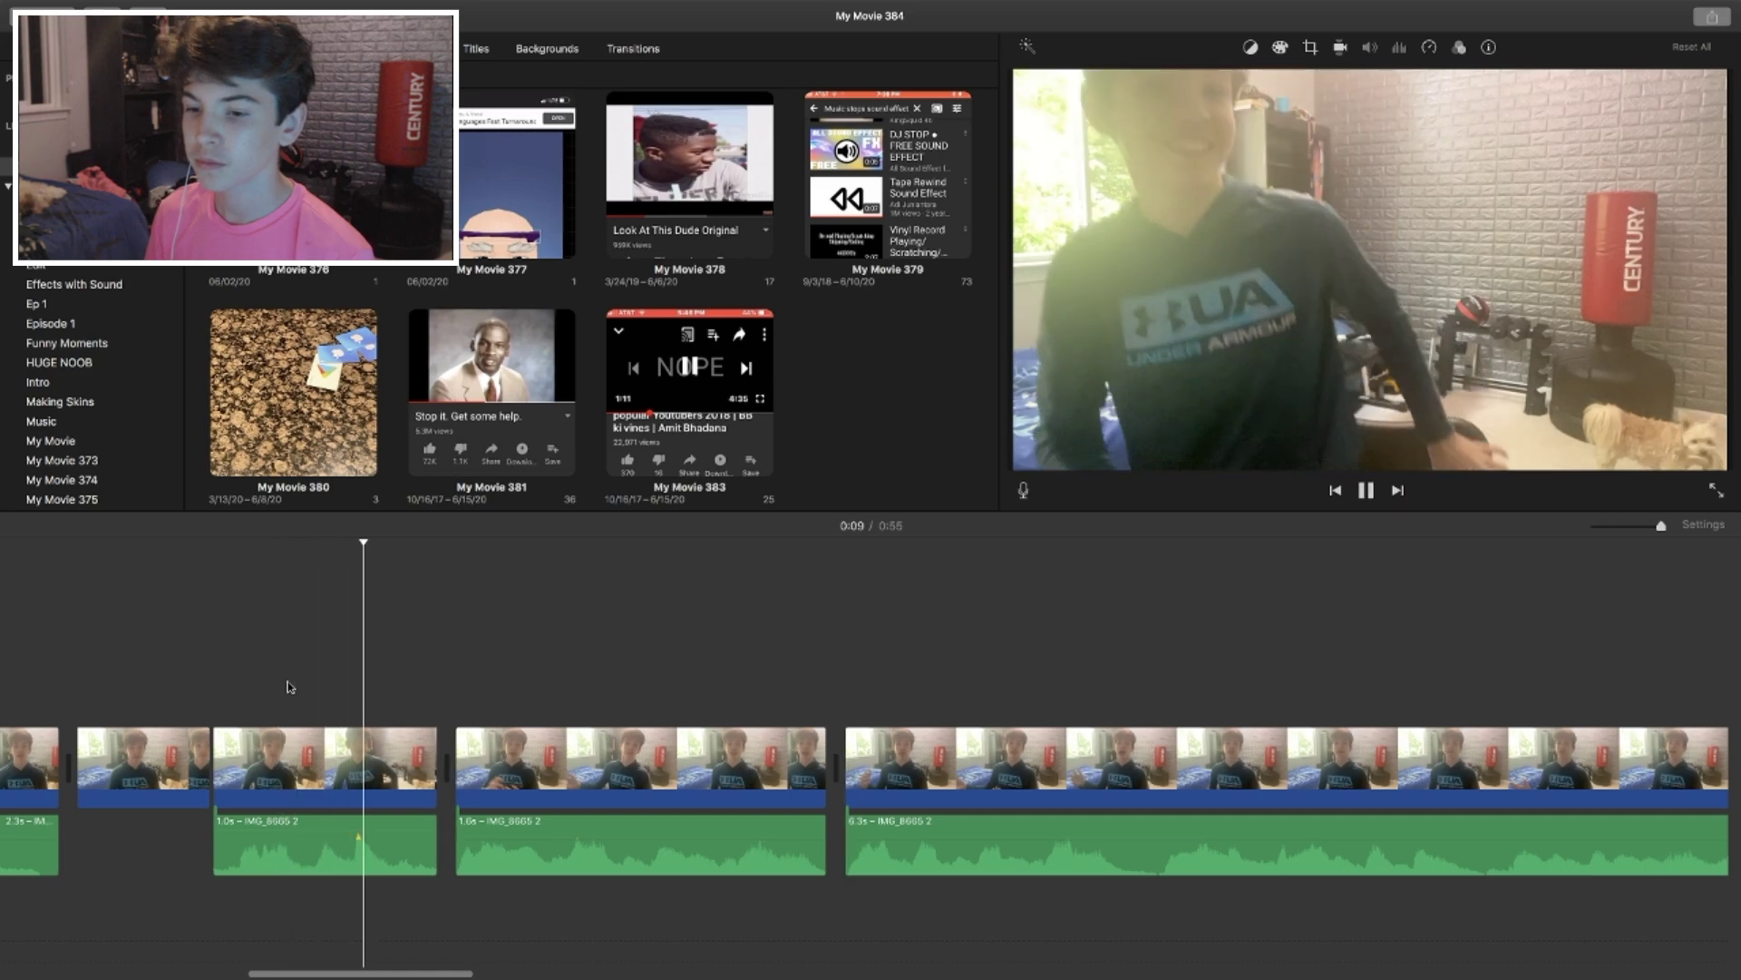
key("space")
Step: Trim the end of the video above the 1.0 s audio to before the speaker gets up, letting the audio overlap the next clip
left_click(313, 683)
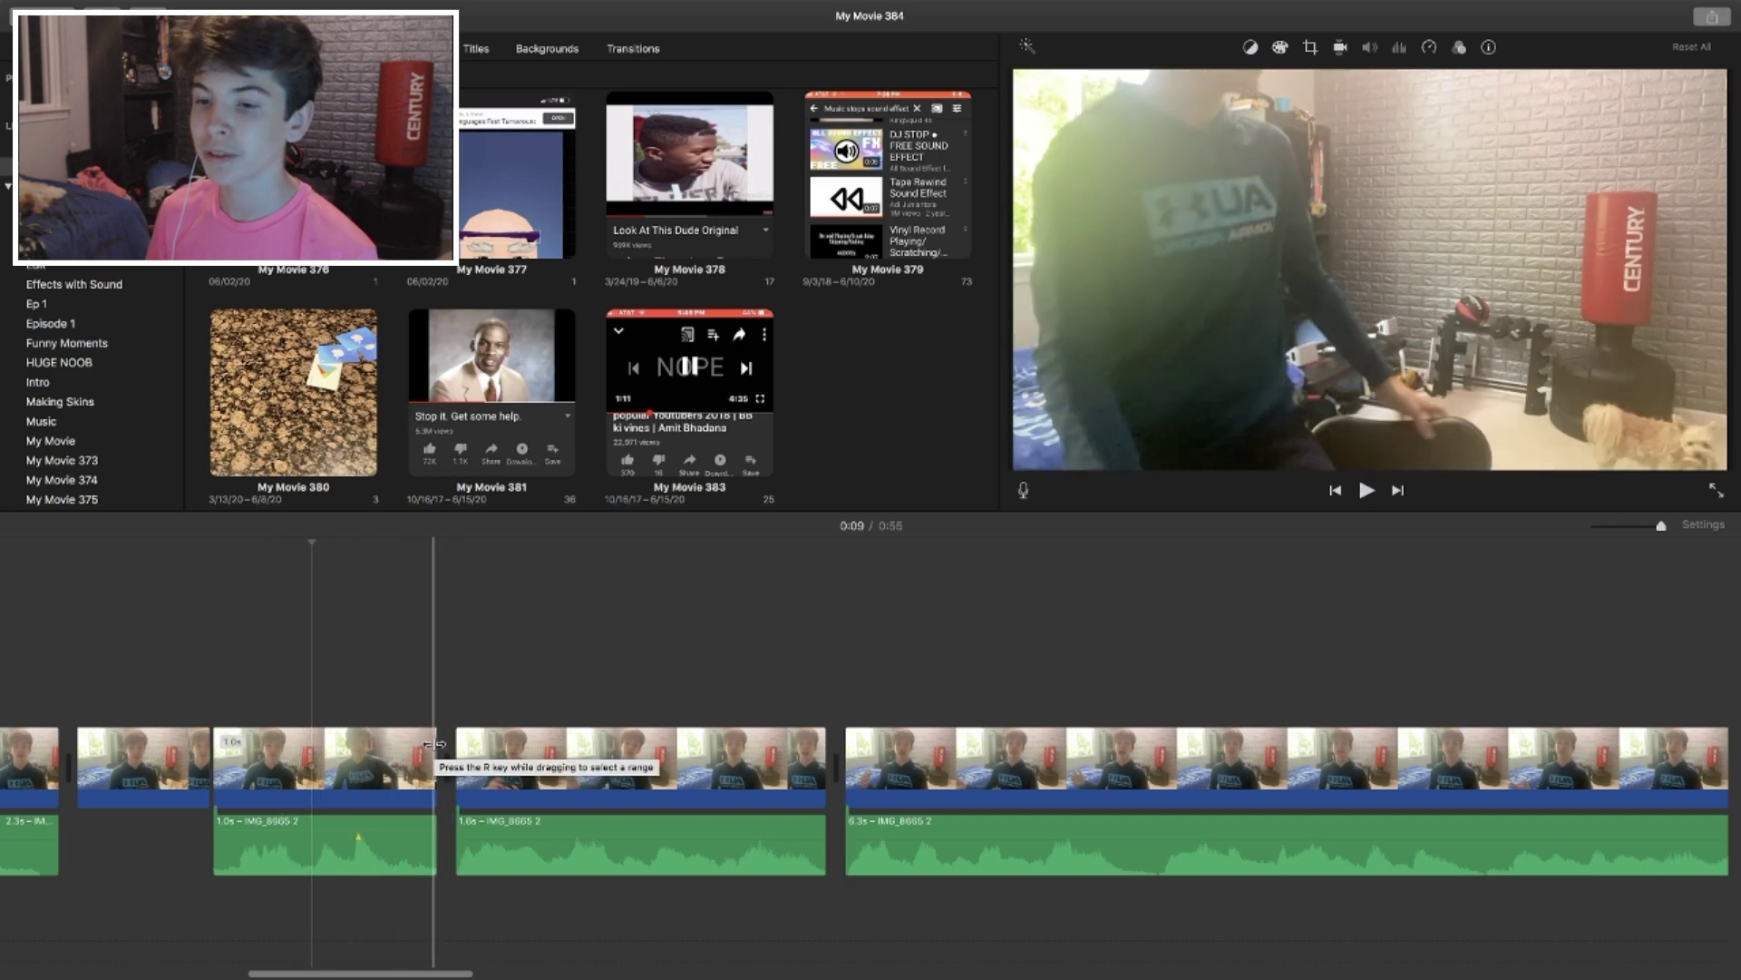
left_click_drag(436, 743, 314, 751)
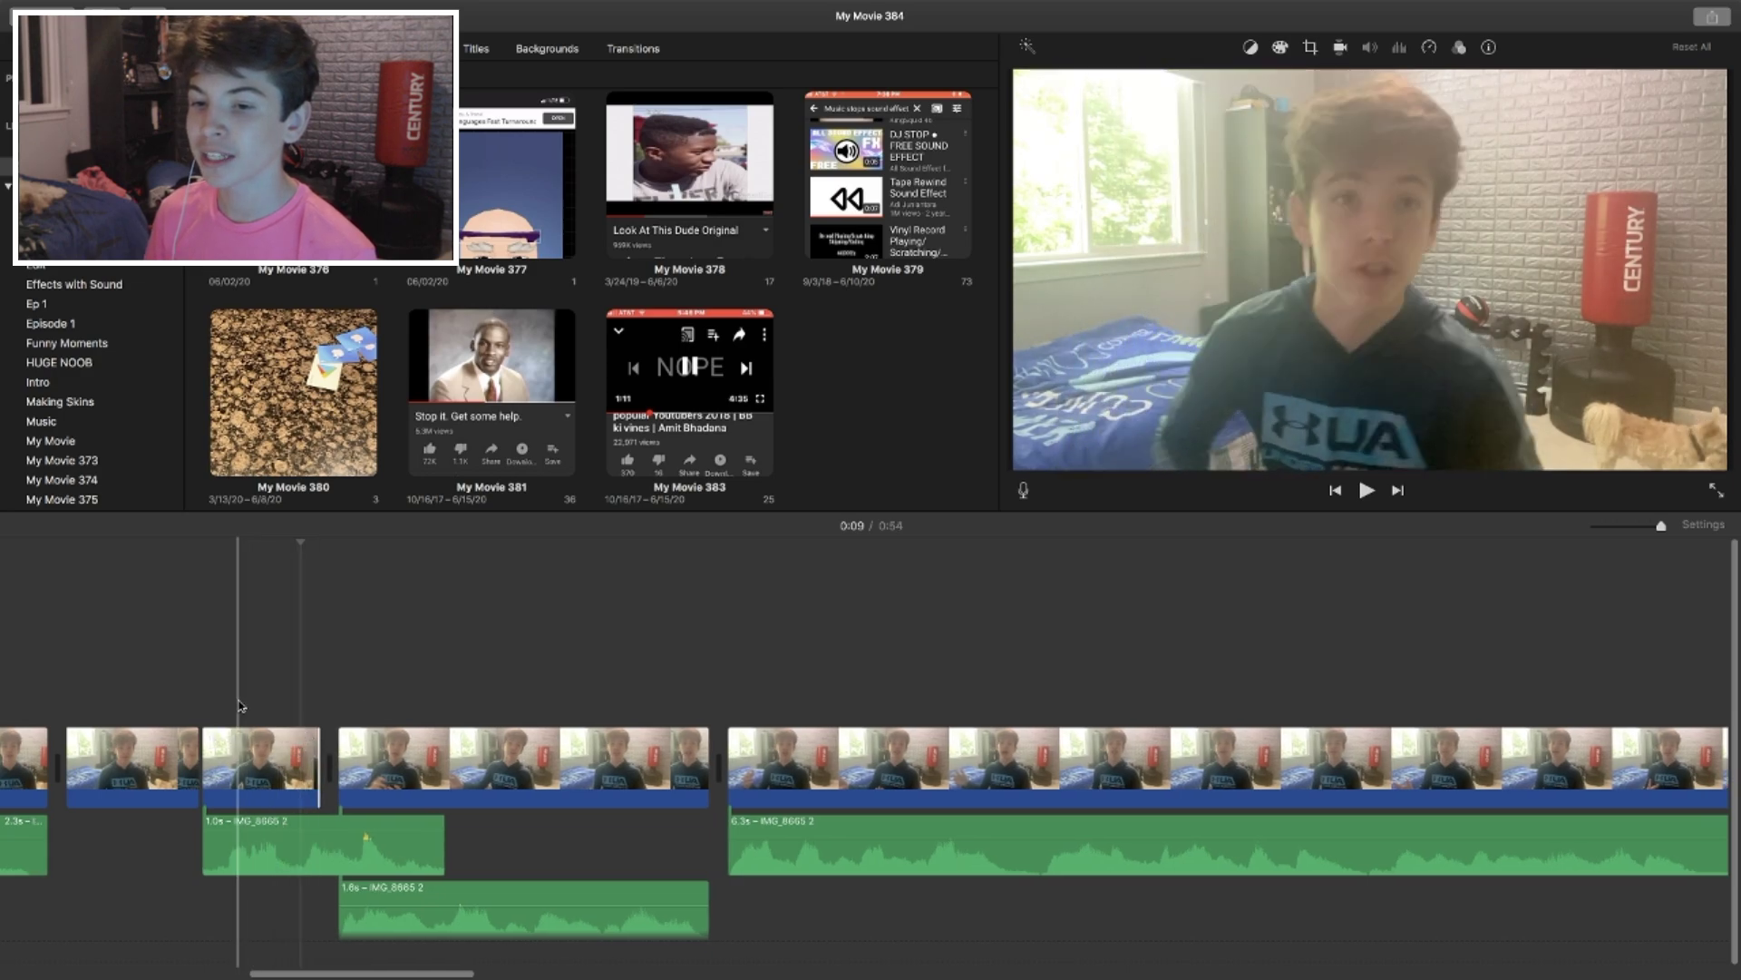
left_click(206, 707)
key("space")
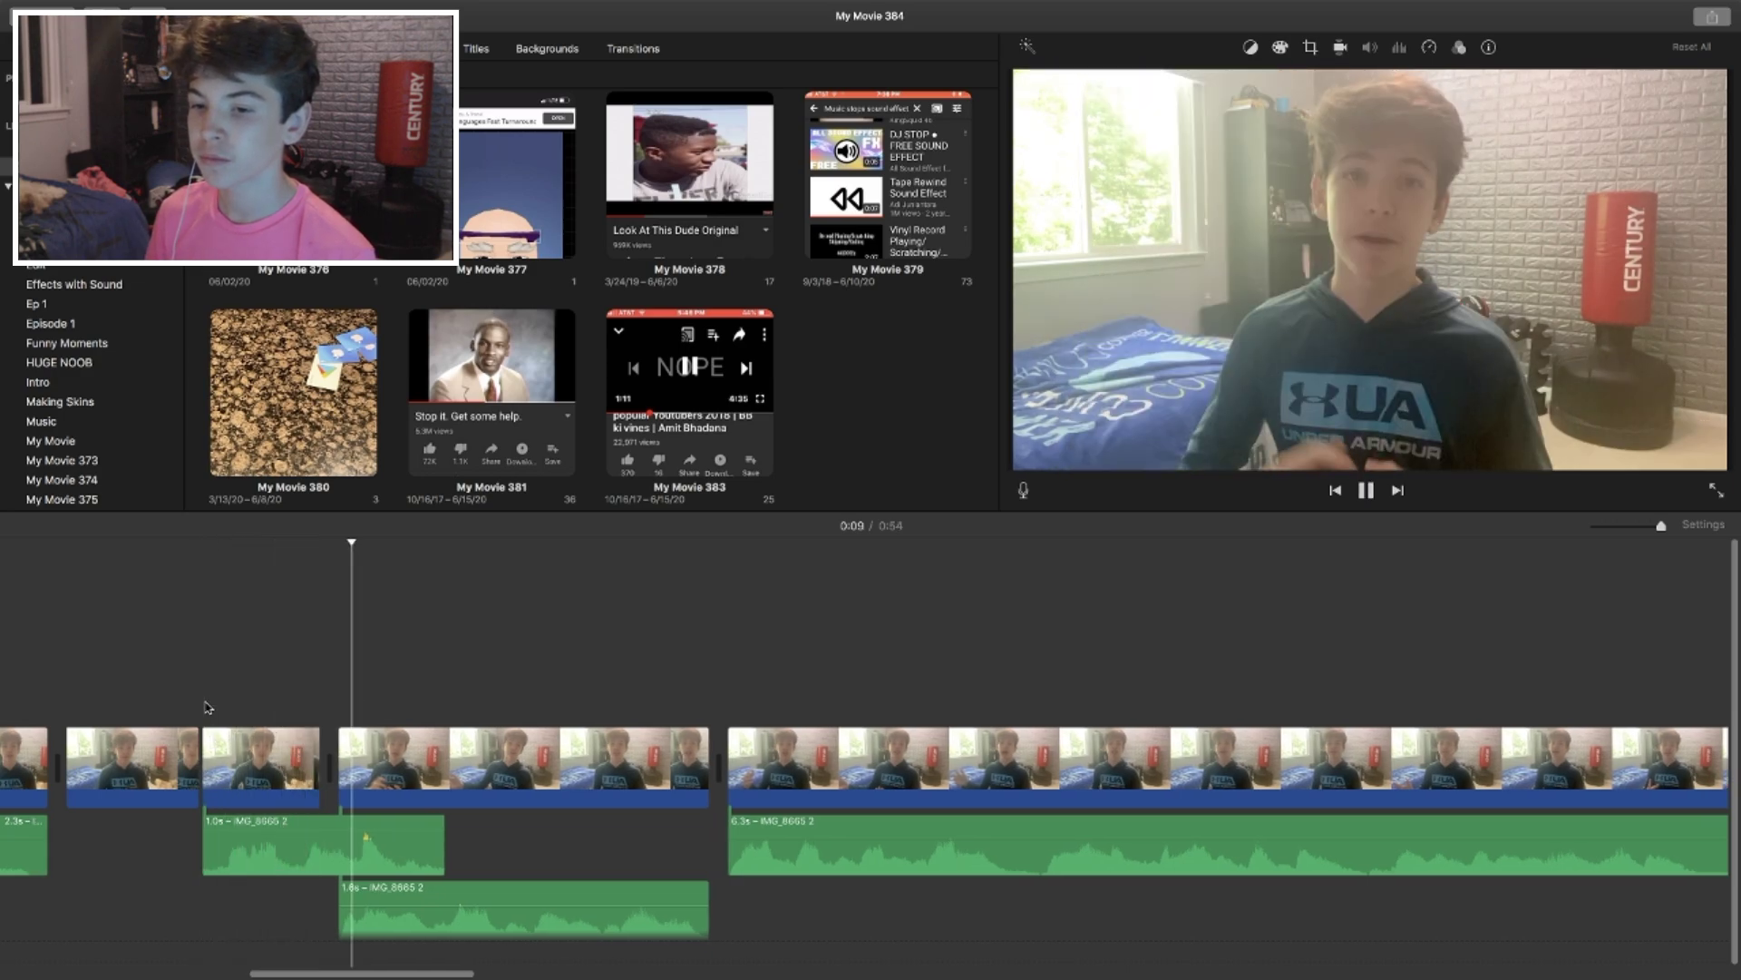
left_click_drag(318, 751, 327, 745)
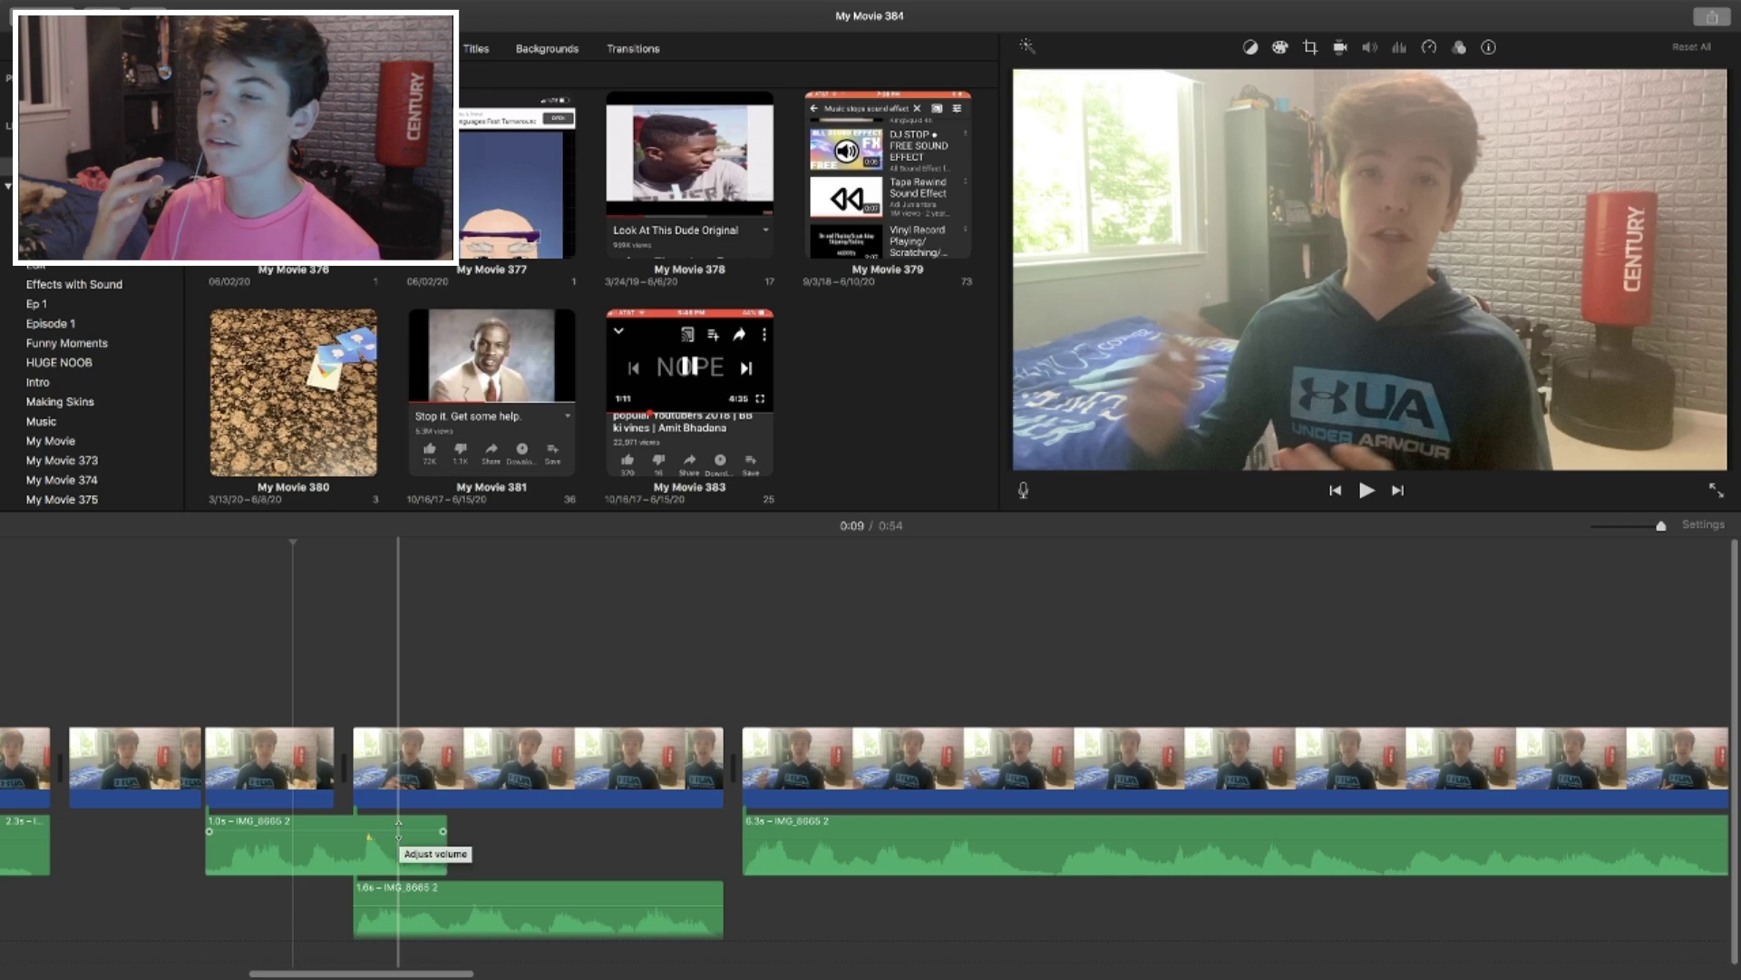
Step: Lower the volume of the 1.0 s audio clip that overlaps the next clip, and play the transition from the dog close-up
left_click_drag(399, 835, 397, 832)
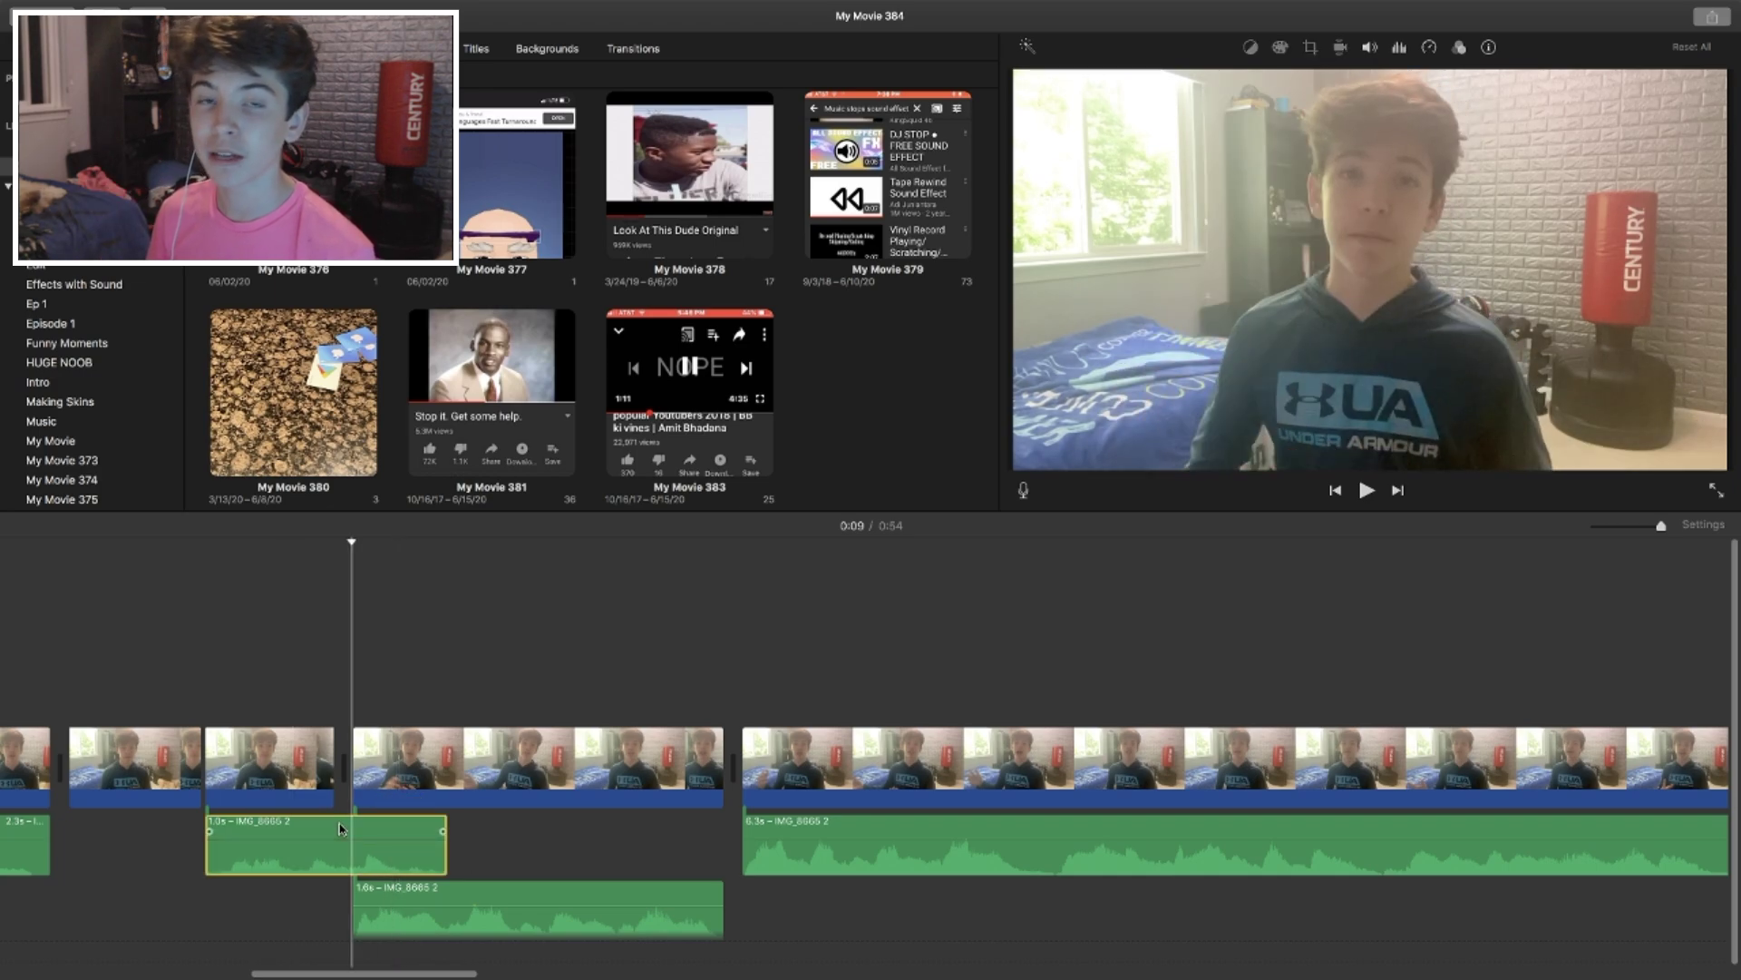
left_click(166, 702)
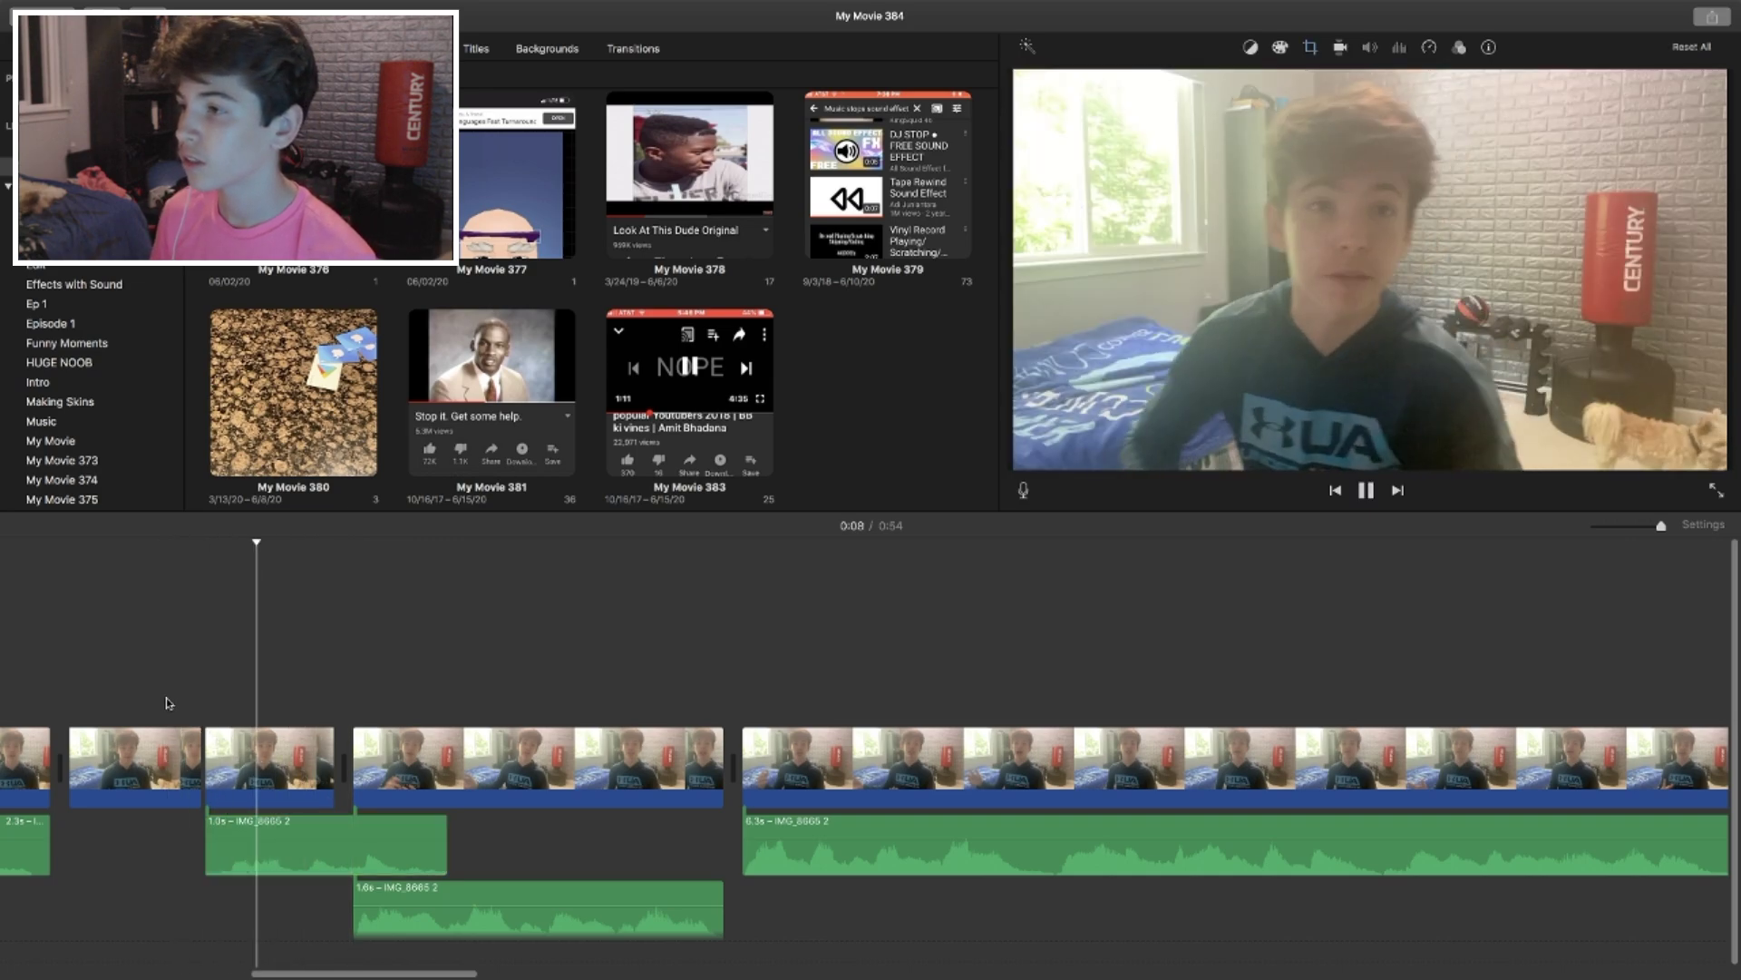
key("space")
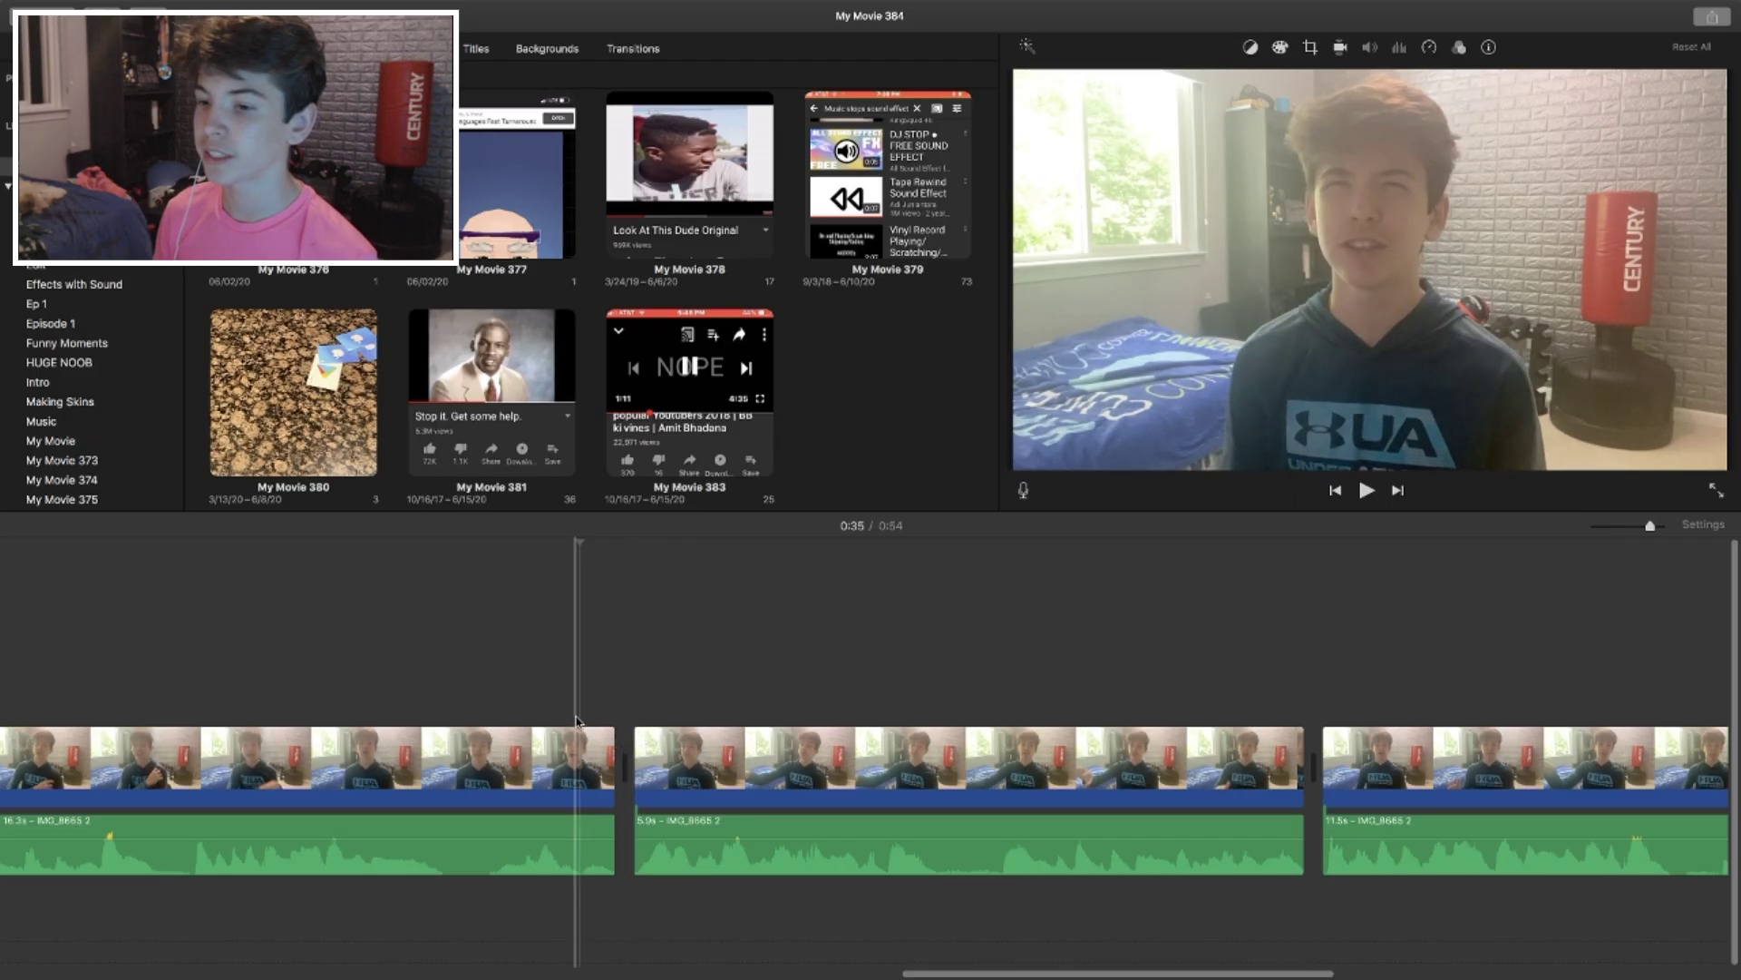
Step: Extend the end of the 16.3 s video clip past its audio and split it where the audio ends
key("space")
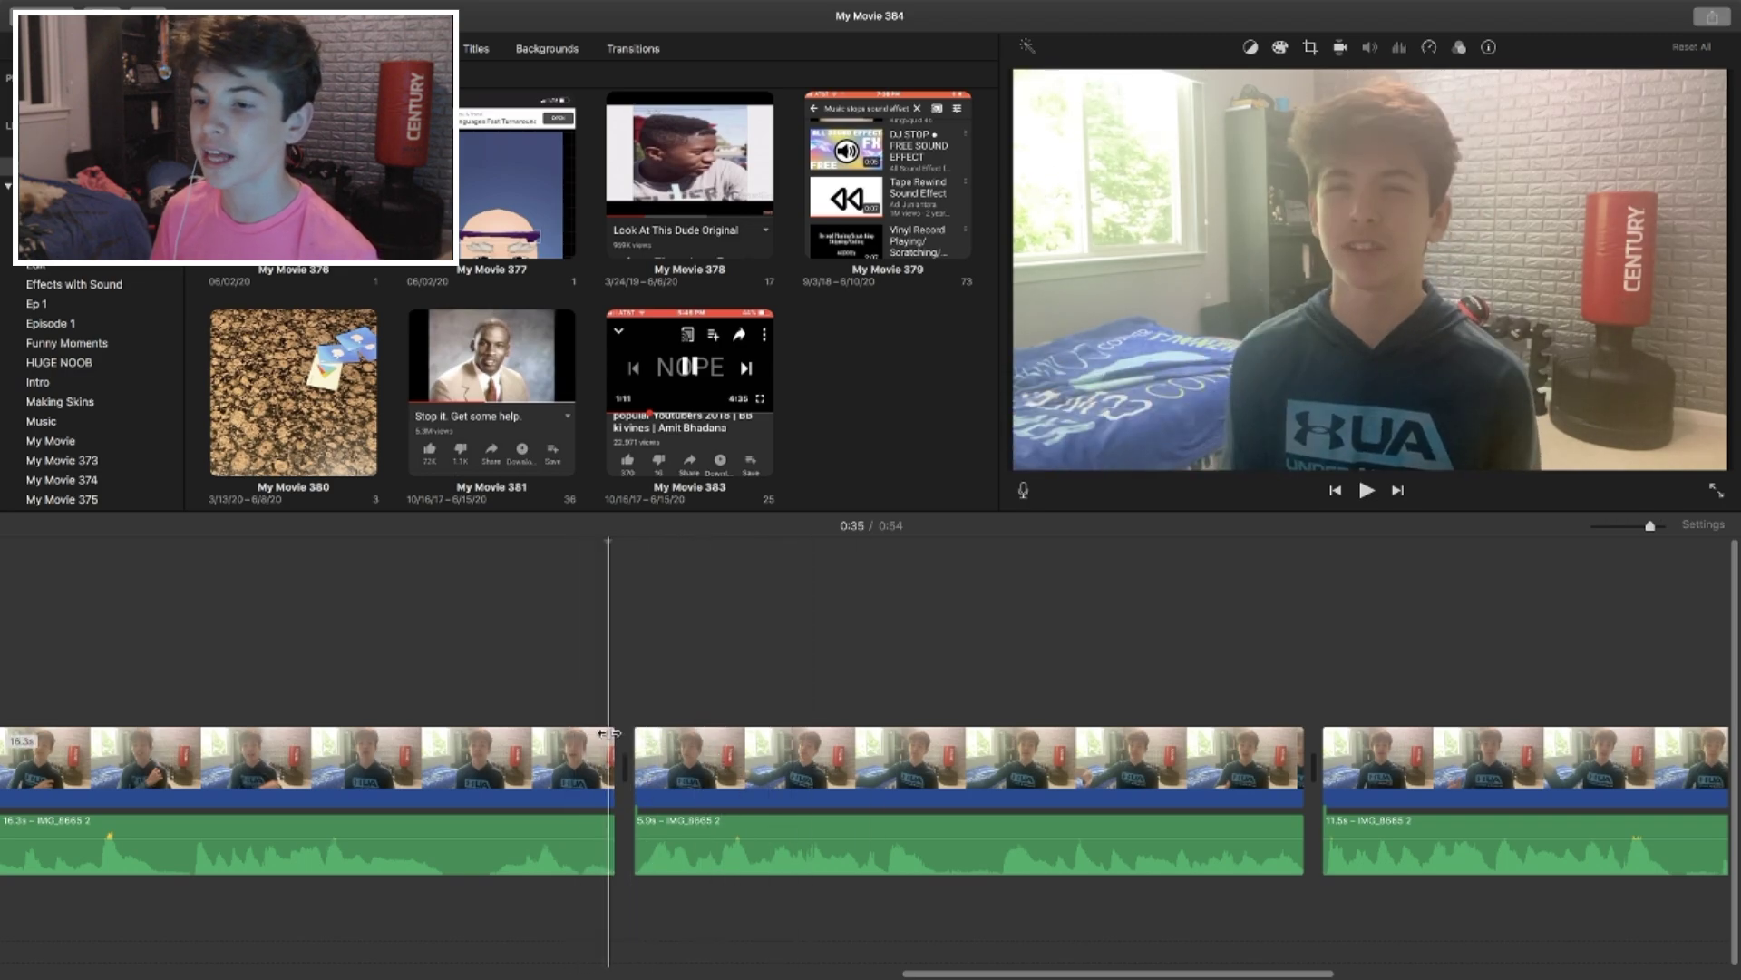
left_click_drag(1650, 526, 1661, 529)
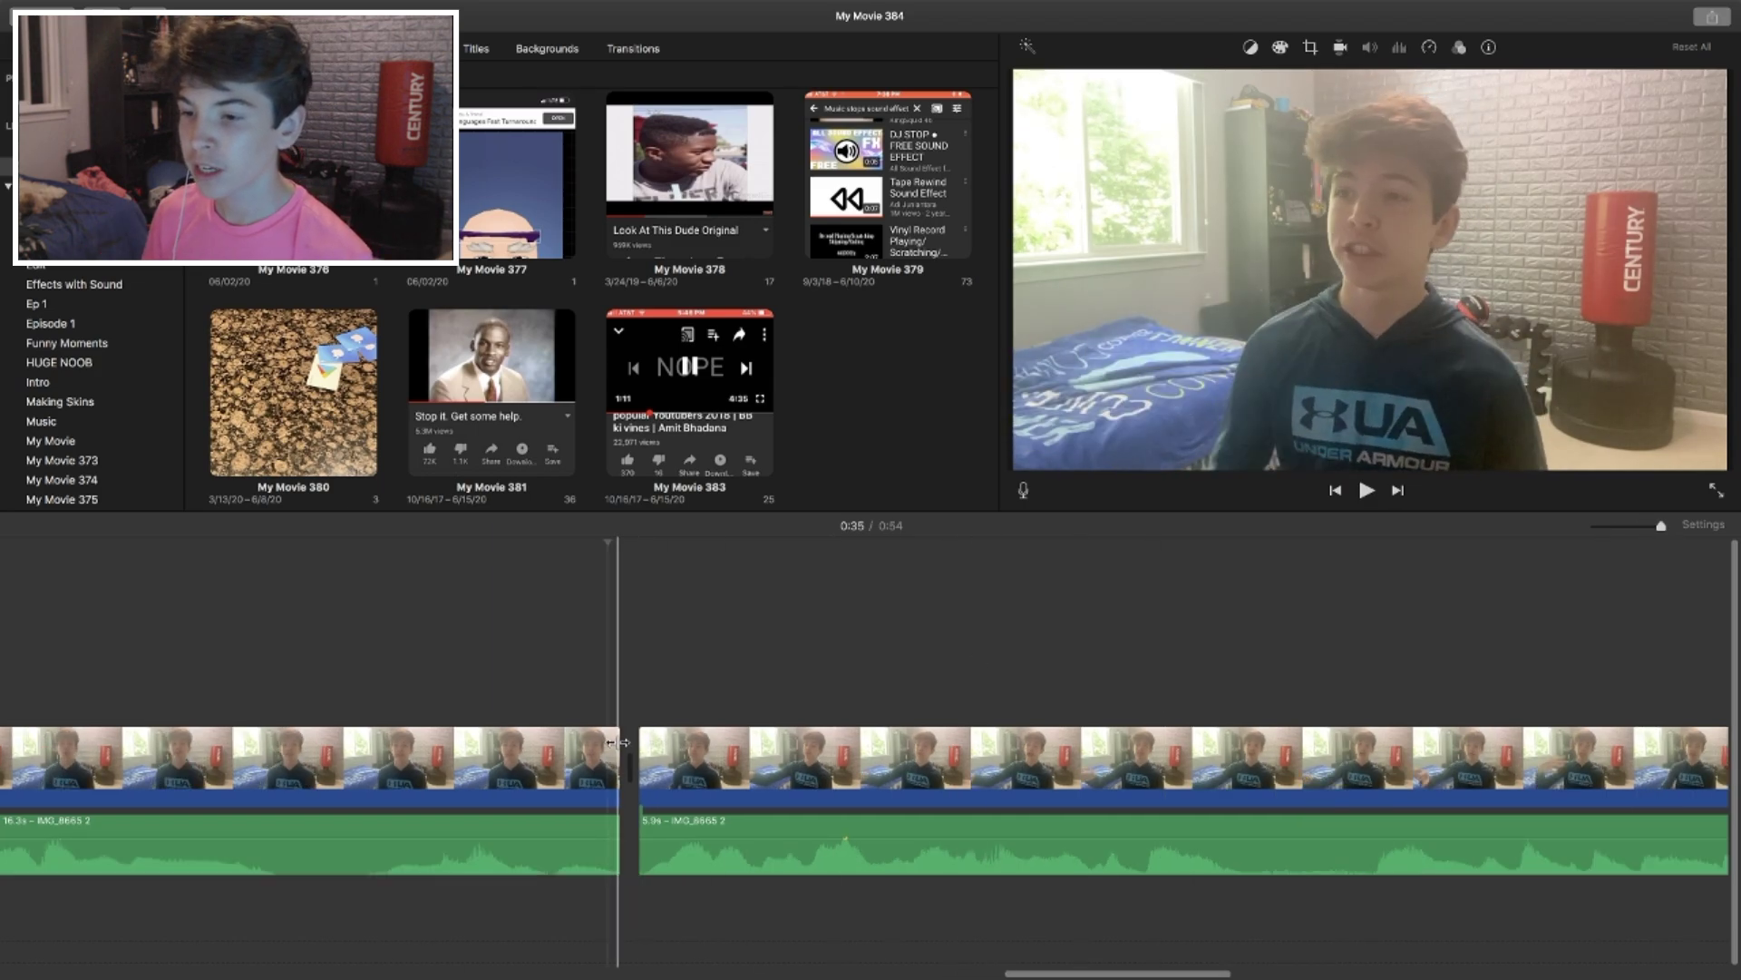
left_click_drag(619, 744, 649, 743)
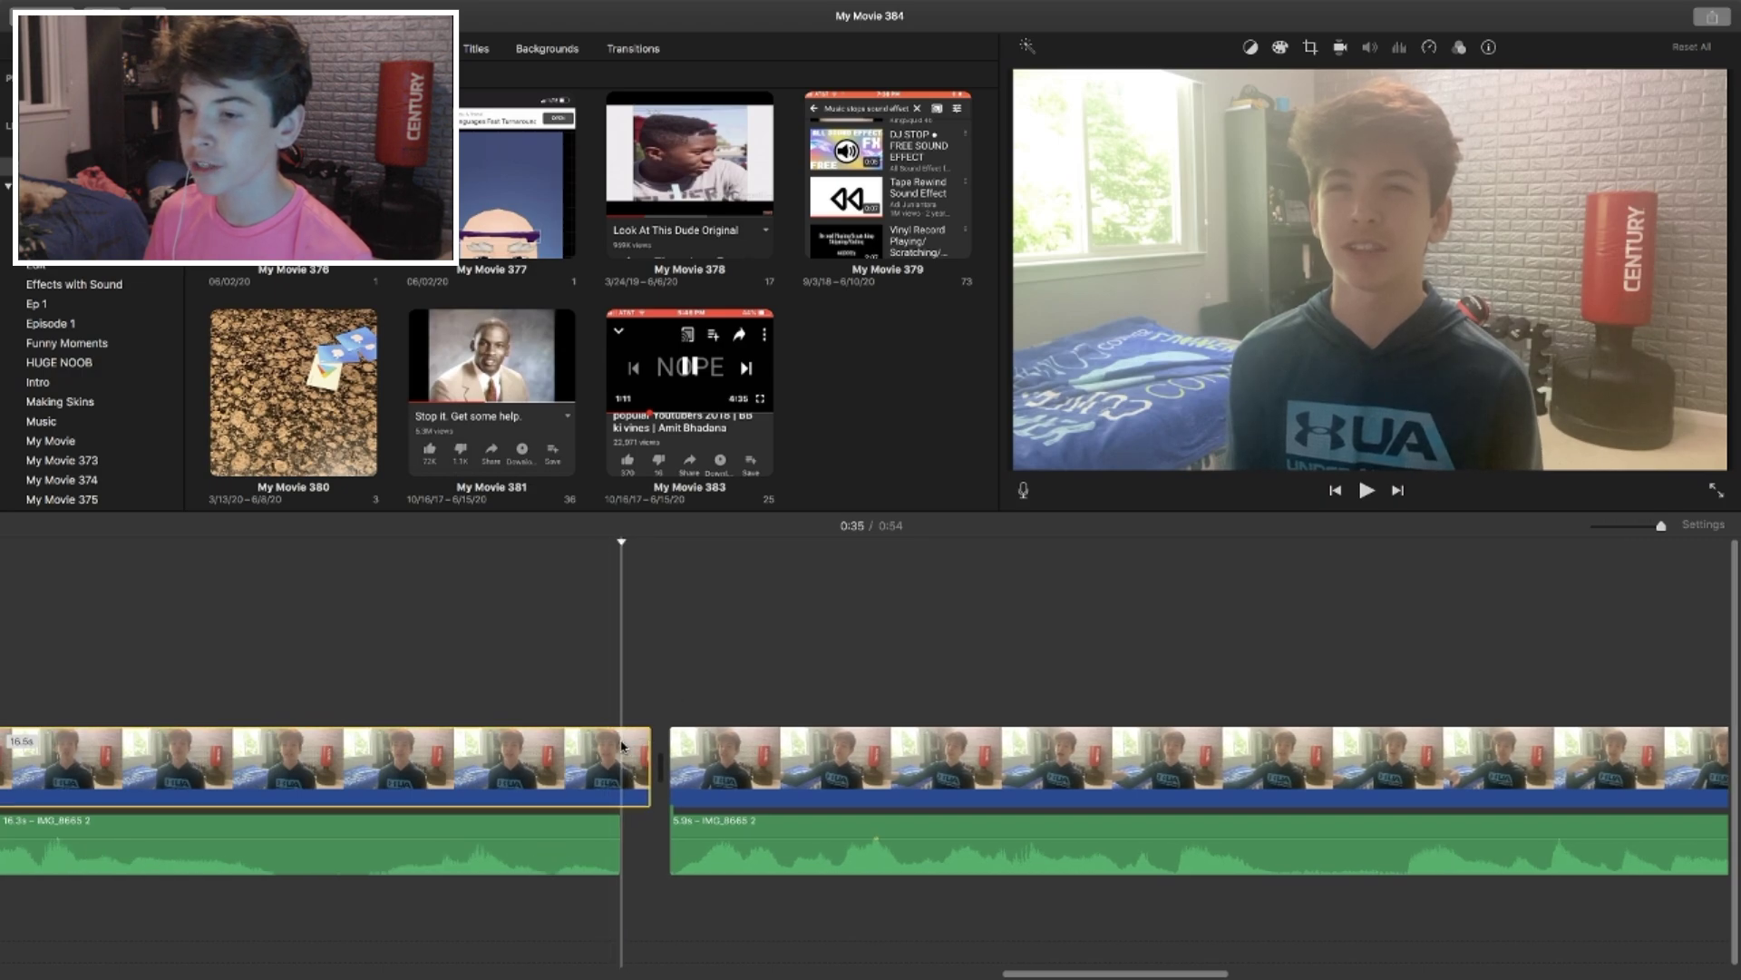
right_click(622, 746)
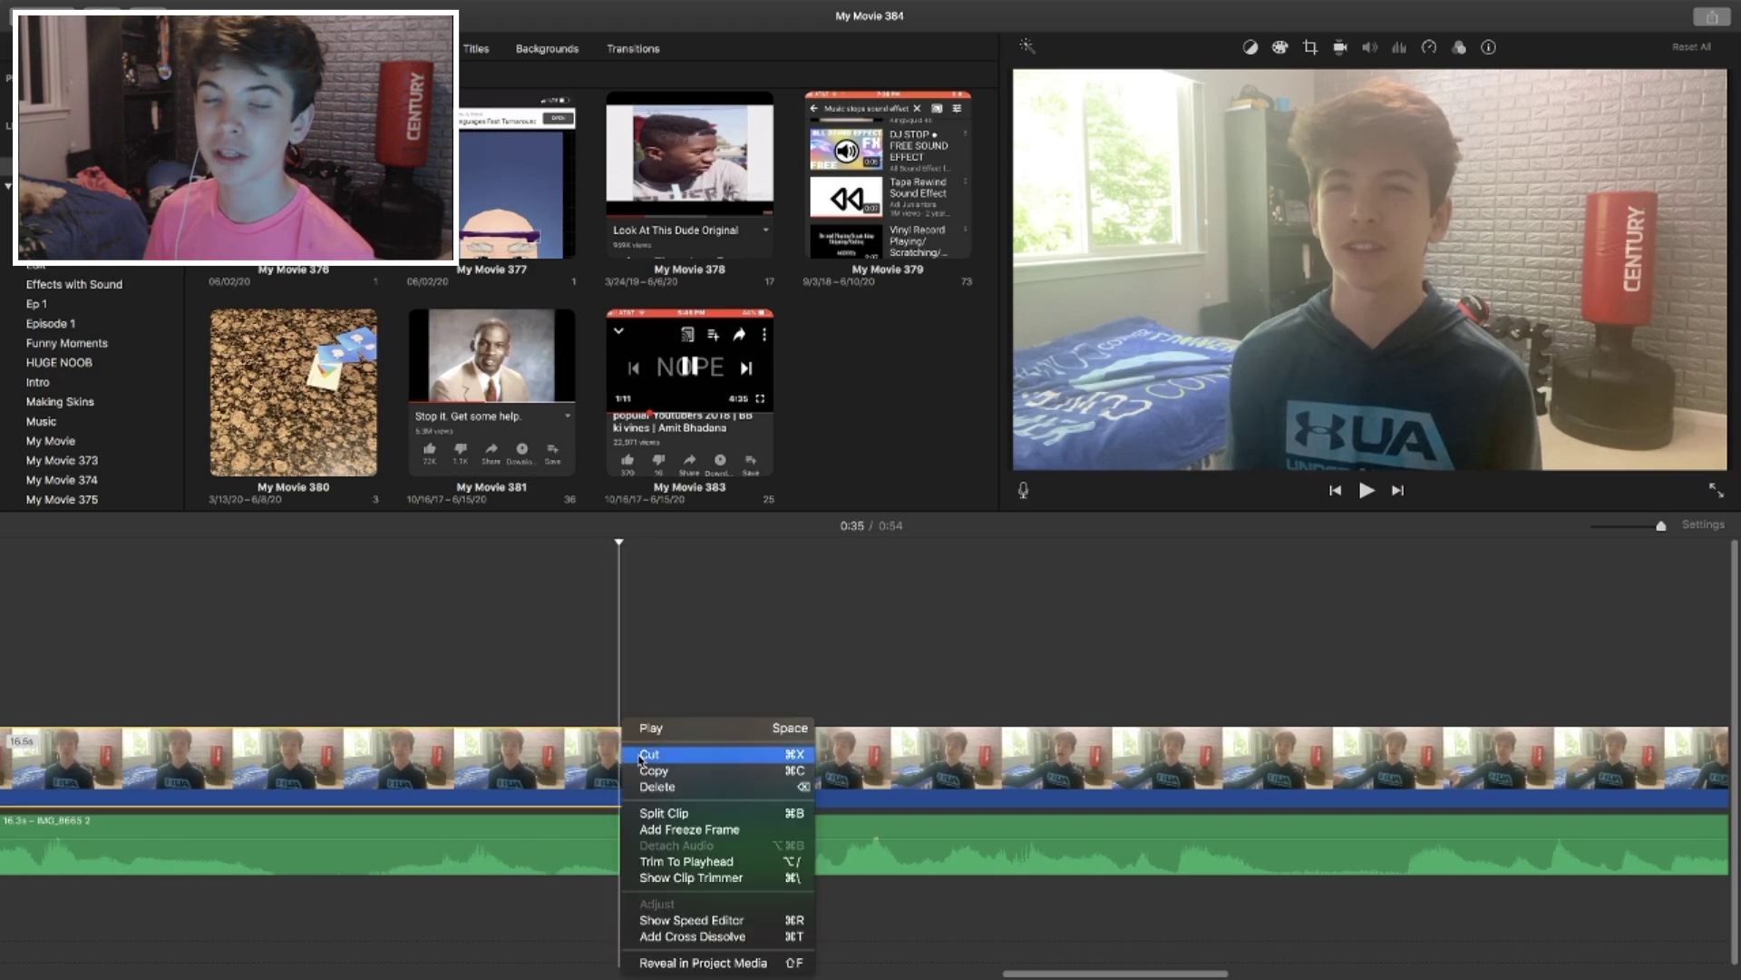
left_click(695, 814)
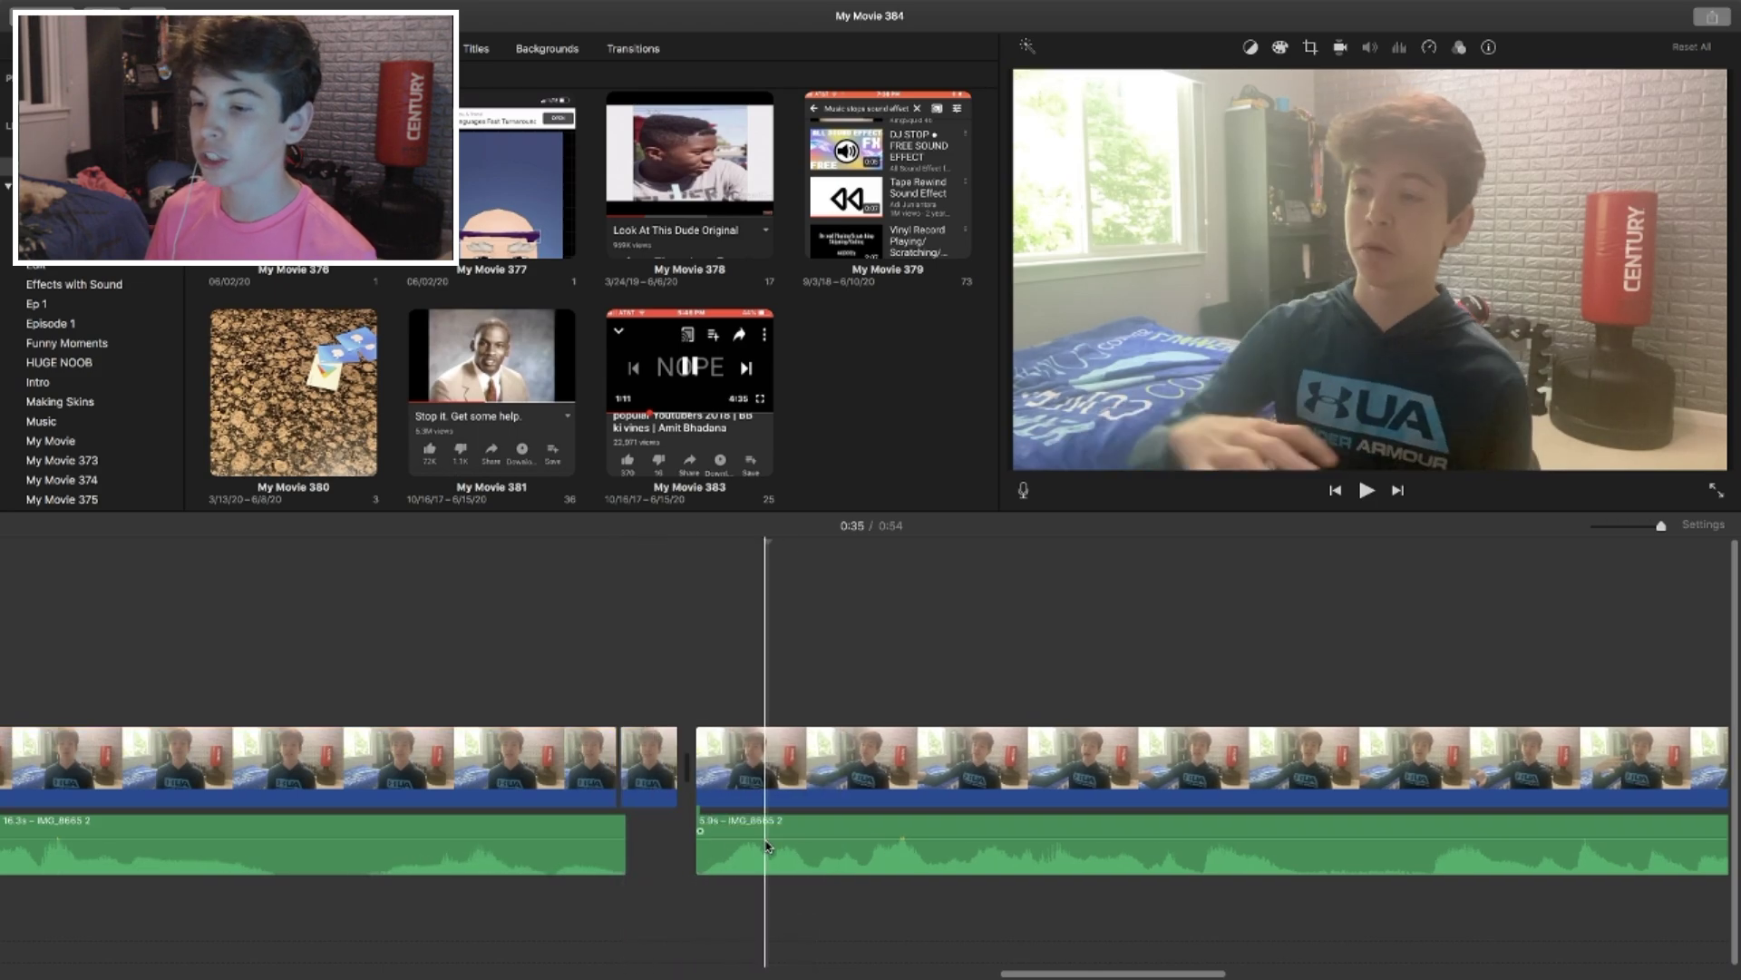
Step: Detach the 5.9 s clip's audio and move it earlier so it starts beneath the short silent clip before it
left_click(716, 797)
key("super+alt+b")
left_click_drag(738, 862, 664, 885)
scroll(1088, 843, "right", 5)
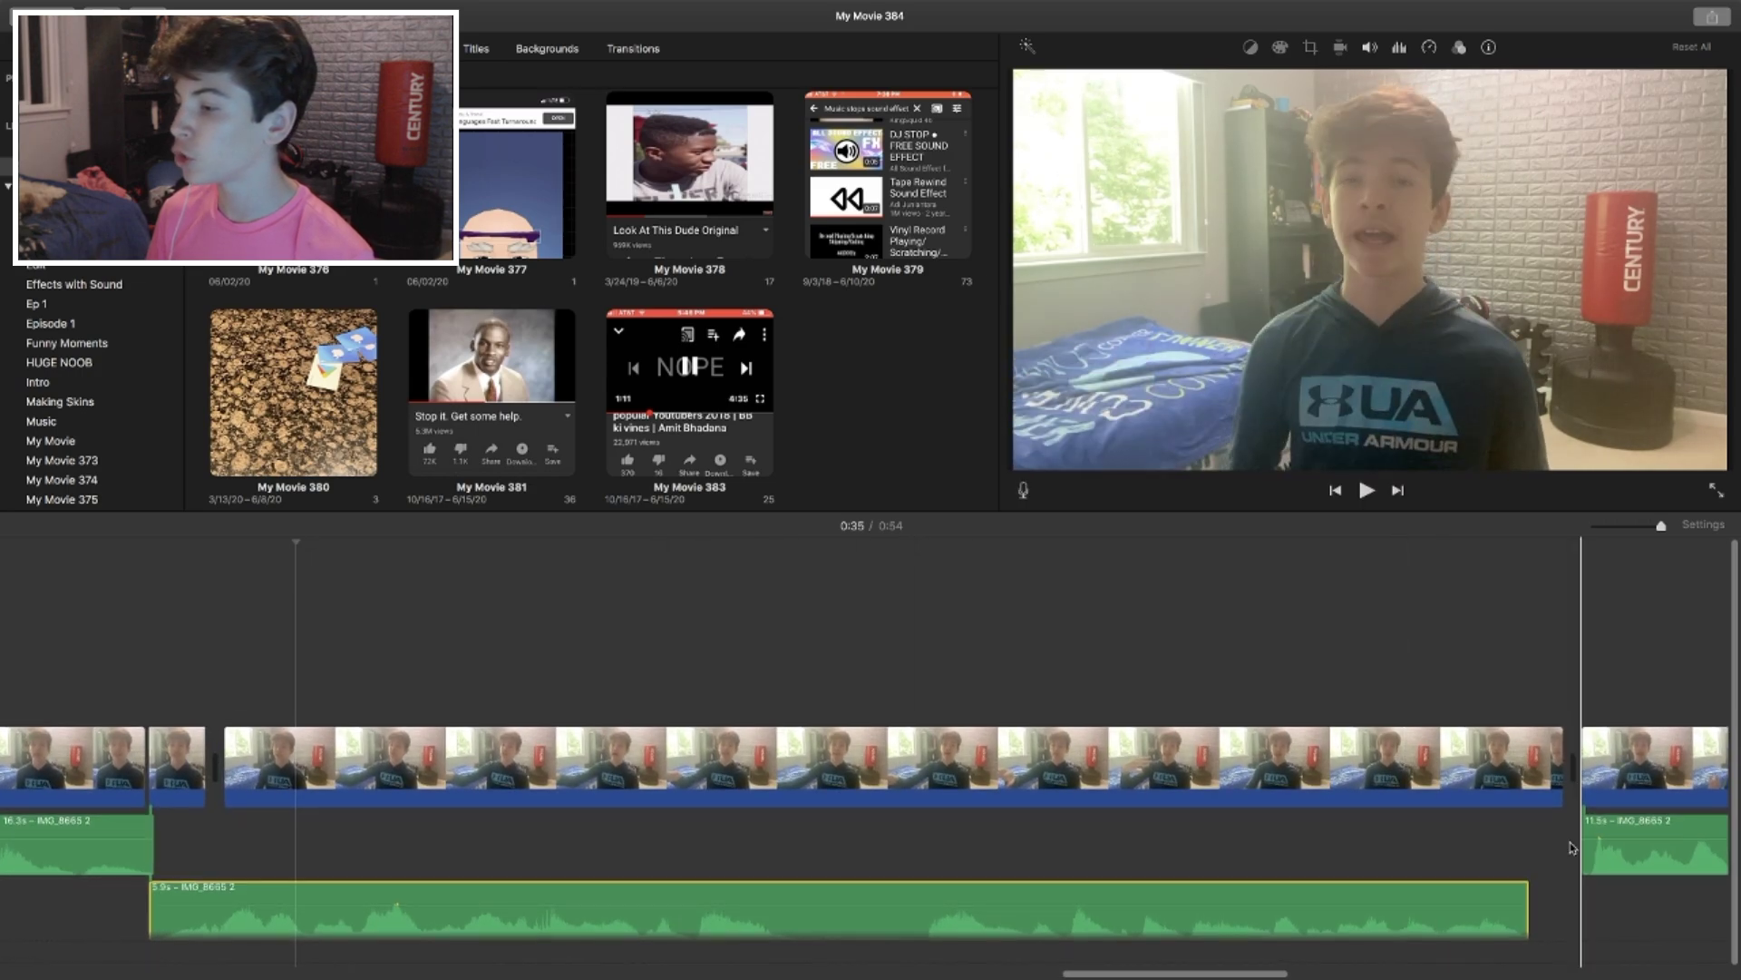
Step: Trim the start of the 5.9 s clip's video to match its shifted audio
left_click(1531, 844)
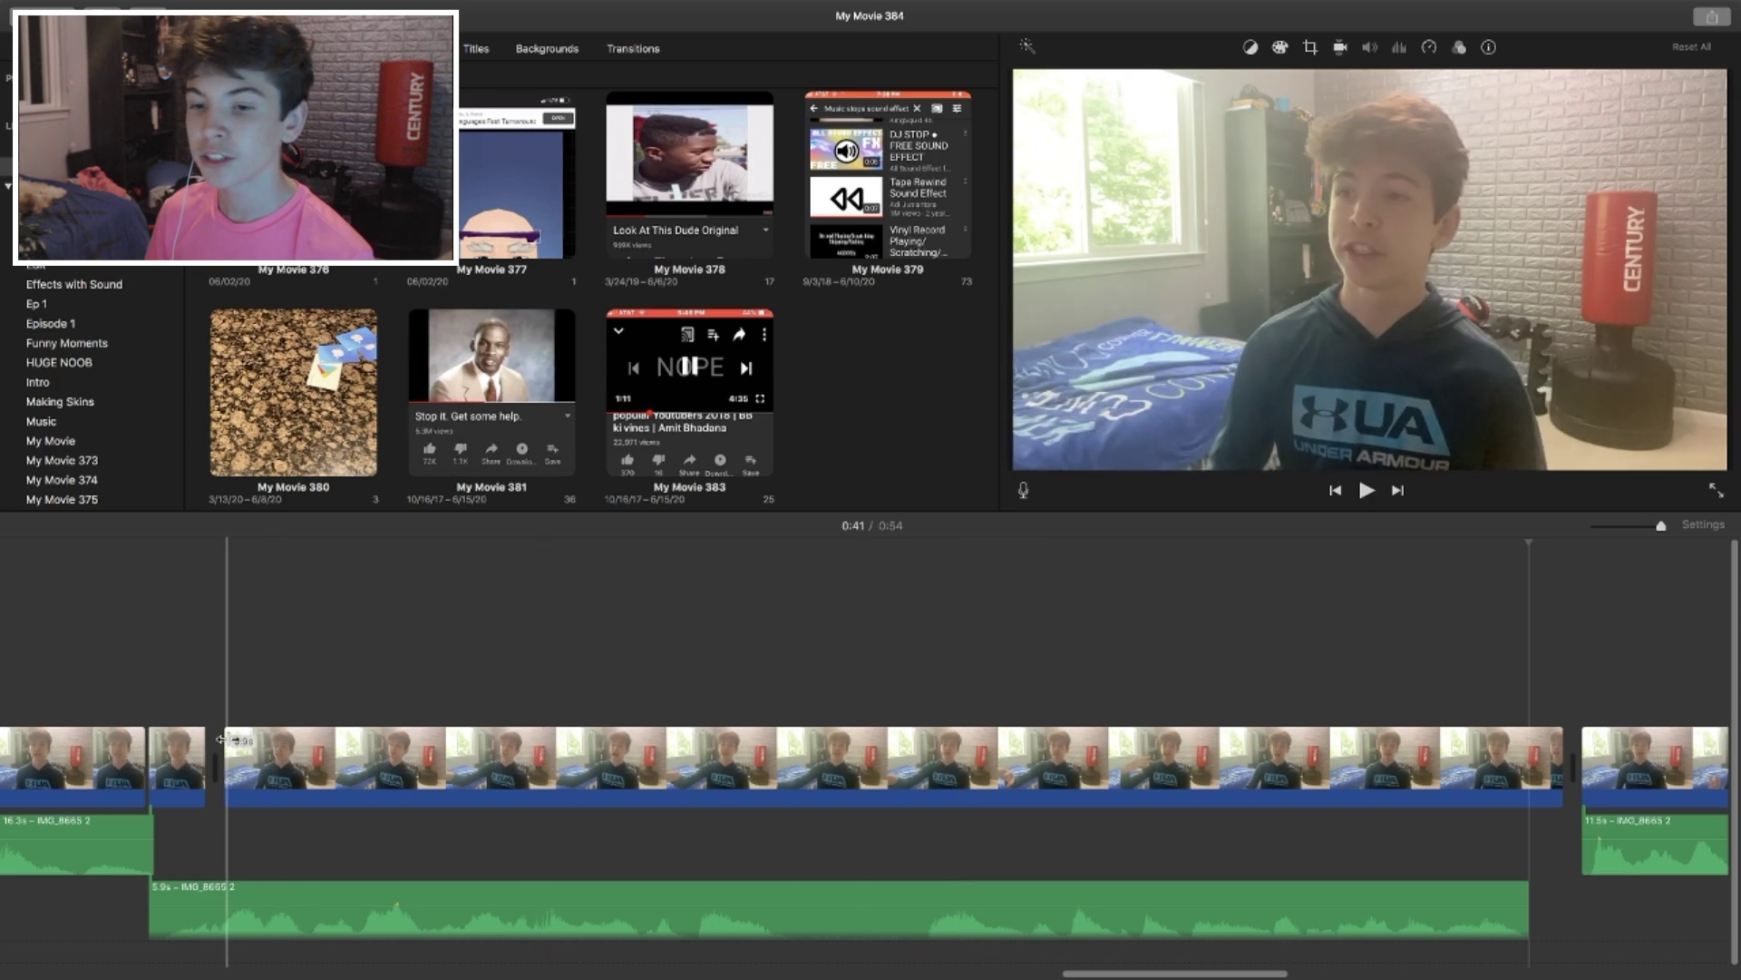
left_click_drag(221, 739, 305, 733)
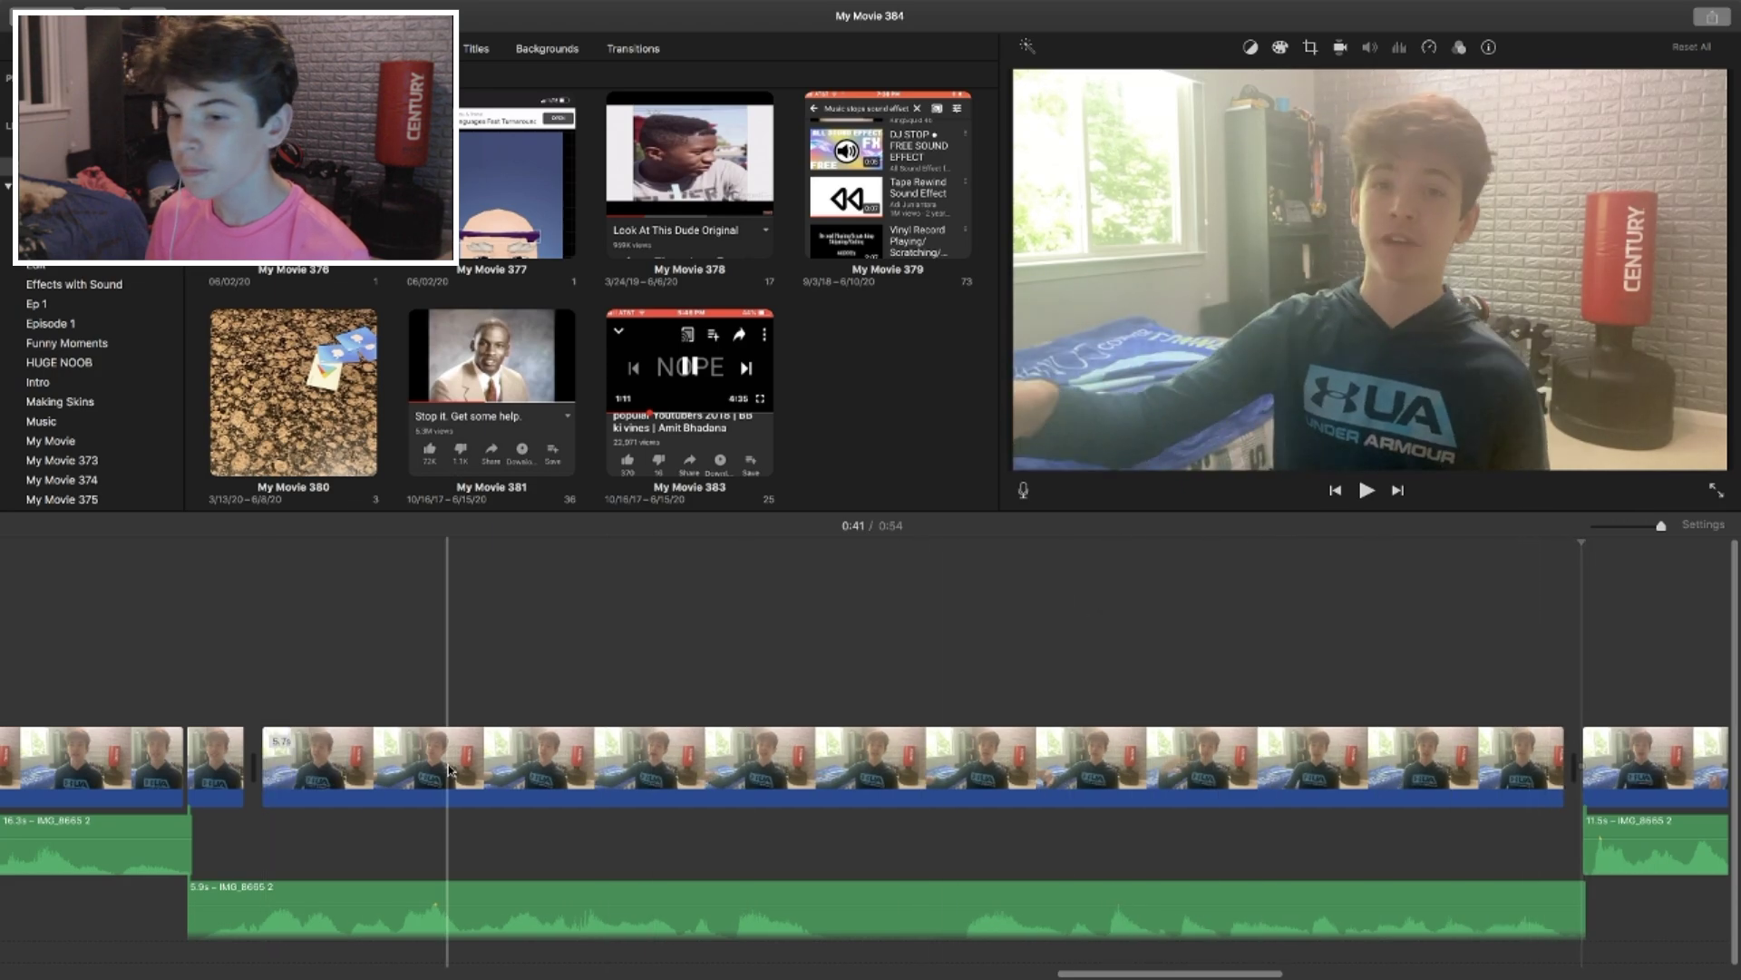
scroll(390, 635, "left", 5)
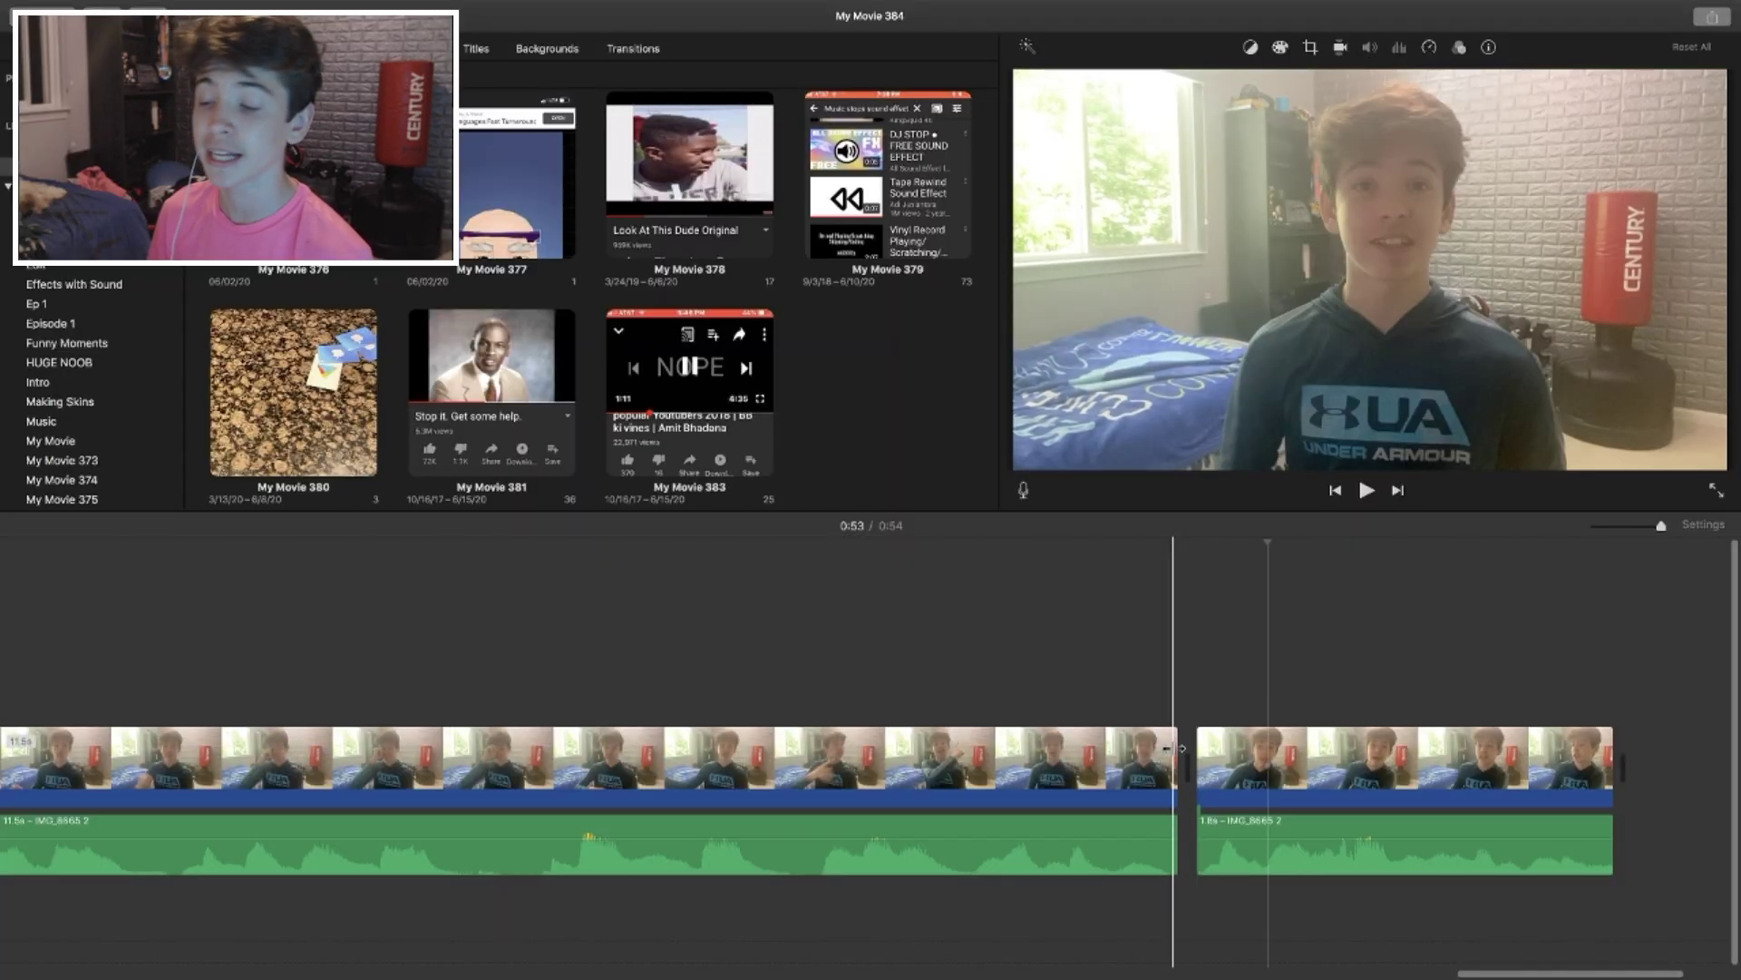
Step: Overlap the last clip's 1.8 s audio onto a short silent extension of the 11.5 s clip, trim the last video to match, and play it
left_click_drag(1179, 748, 1224, 754)
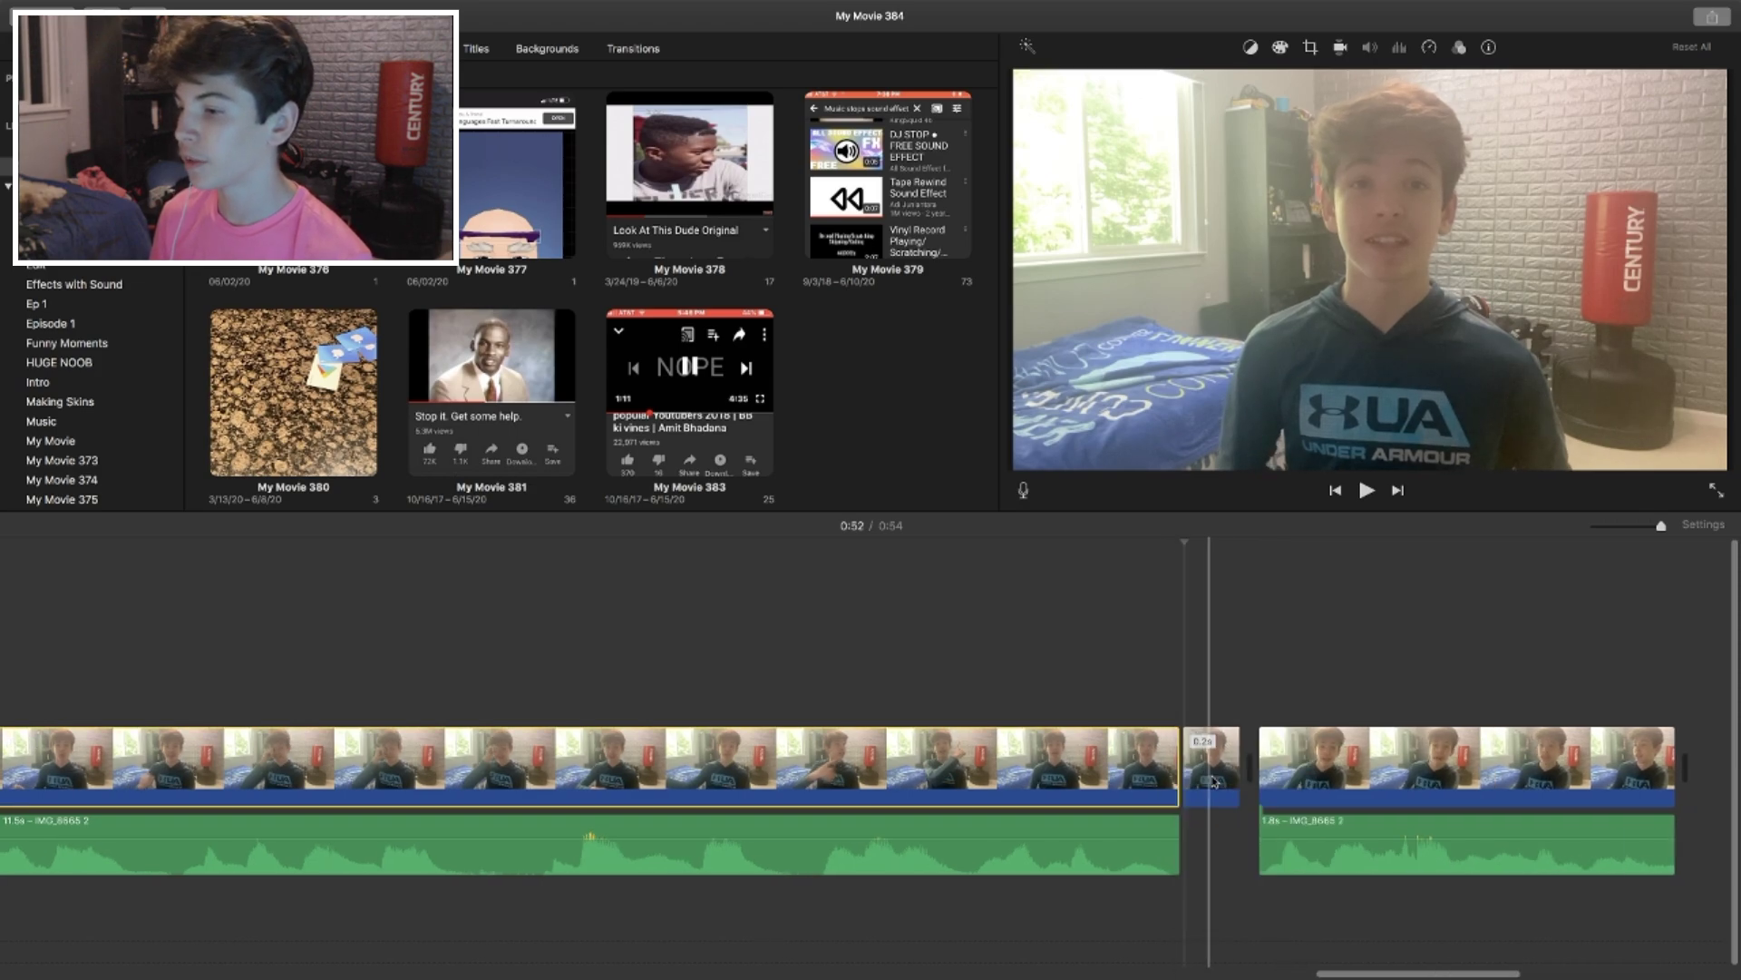
left_click(1249, 852)
left_click_drag(1250, 852, 1200, 853)
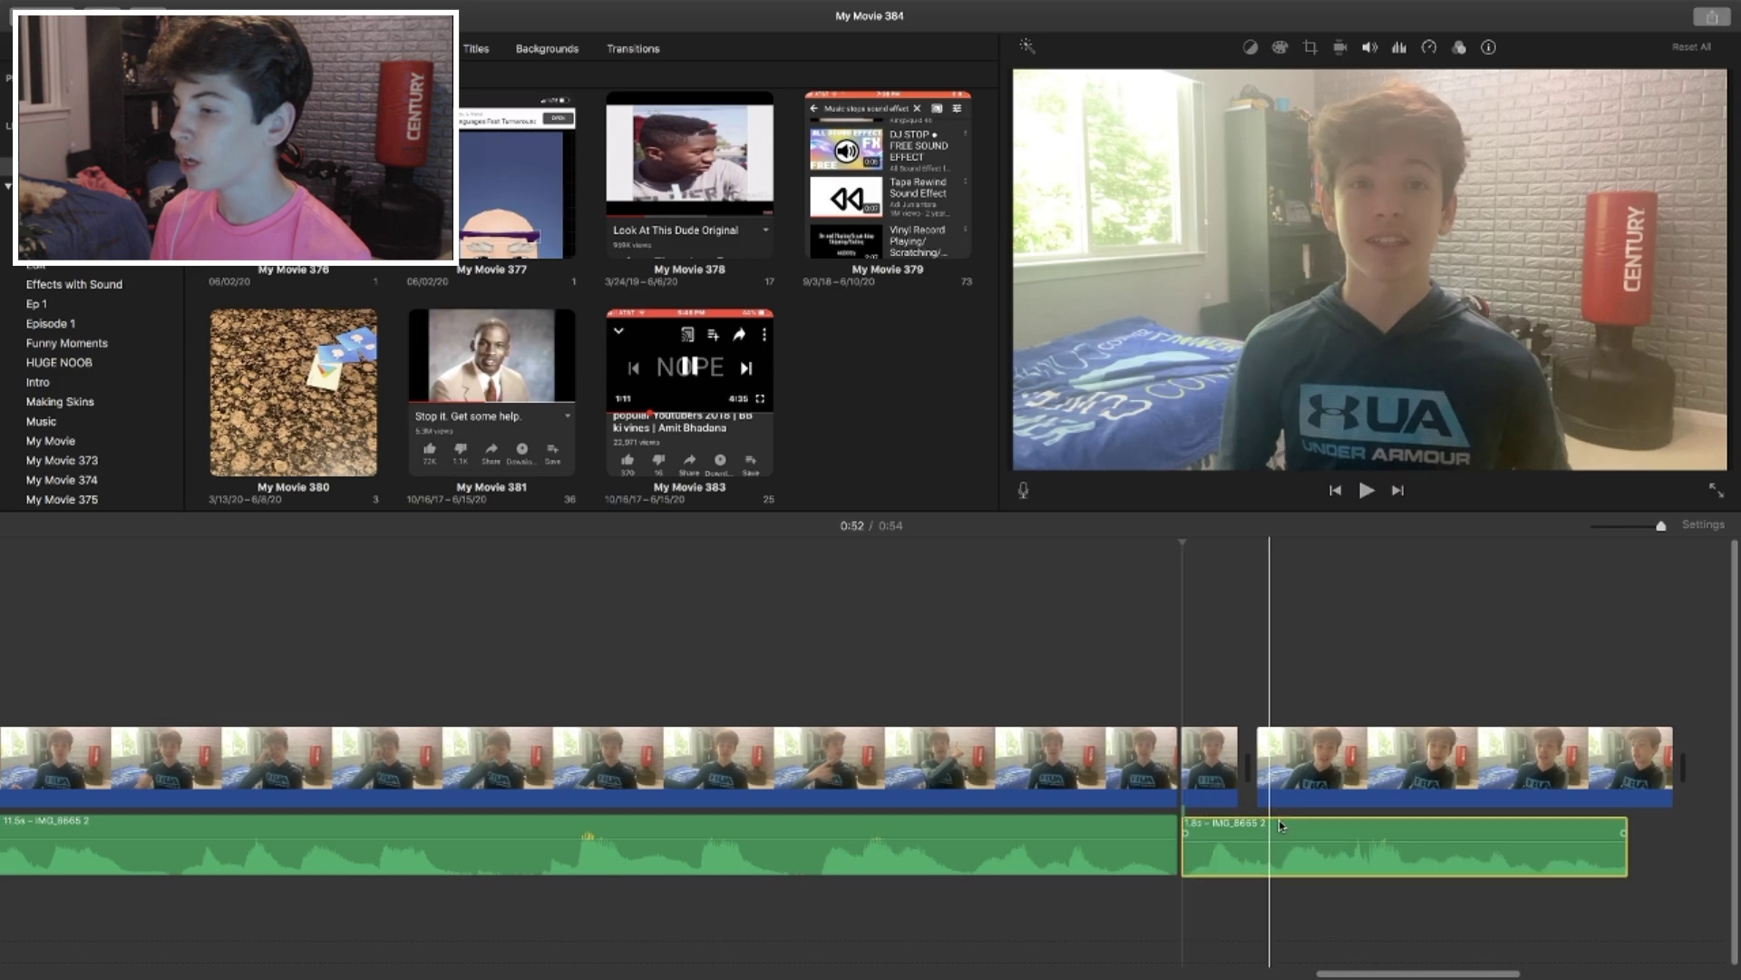
left_click_drag(1267, 765, 1306, 765)
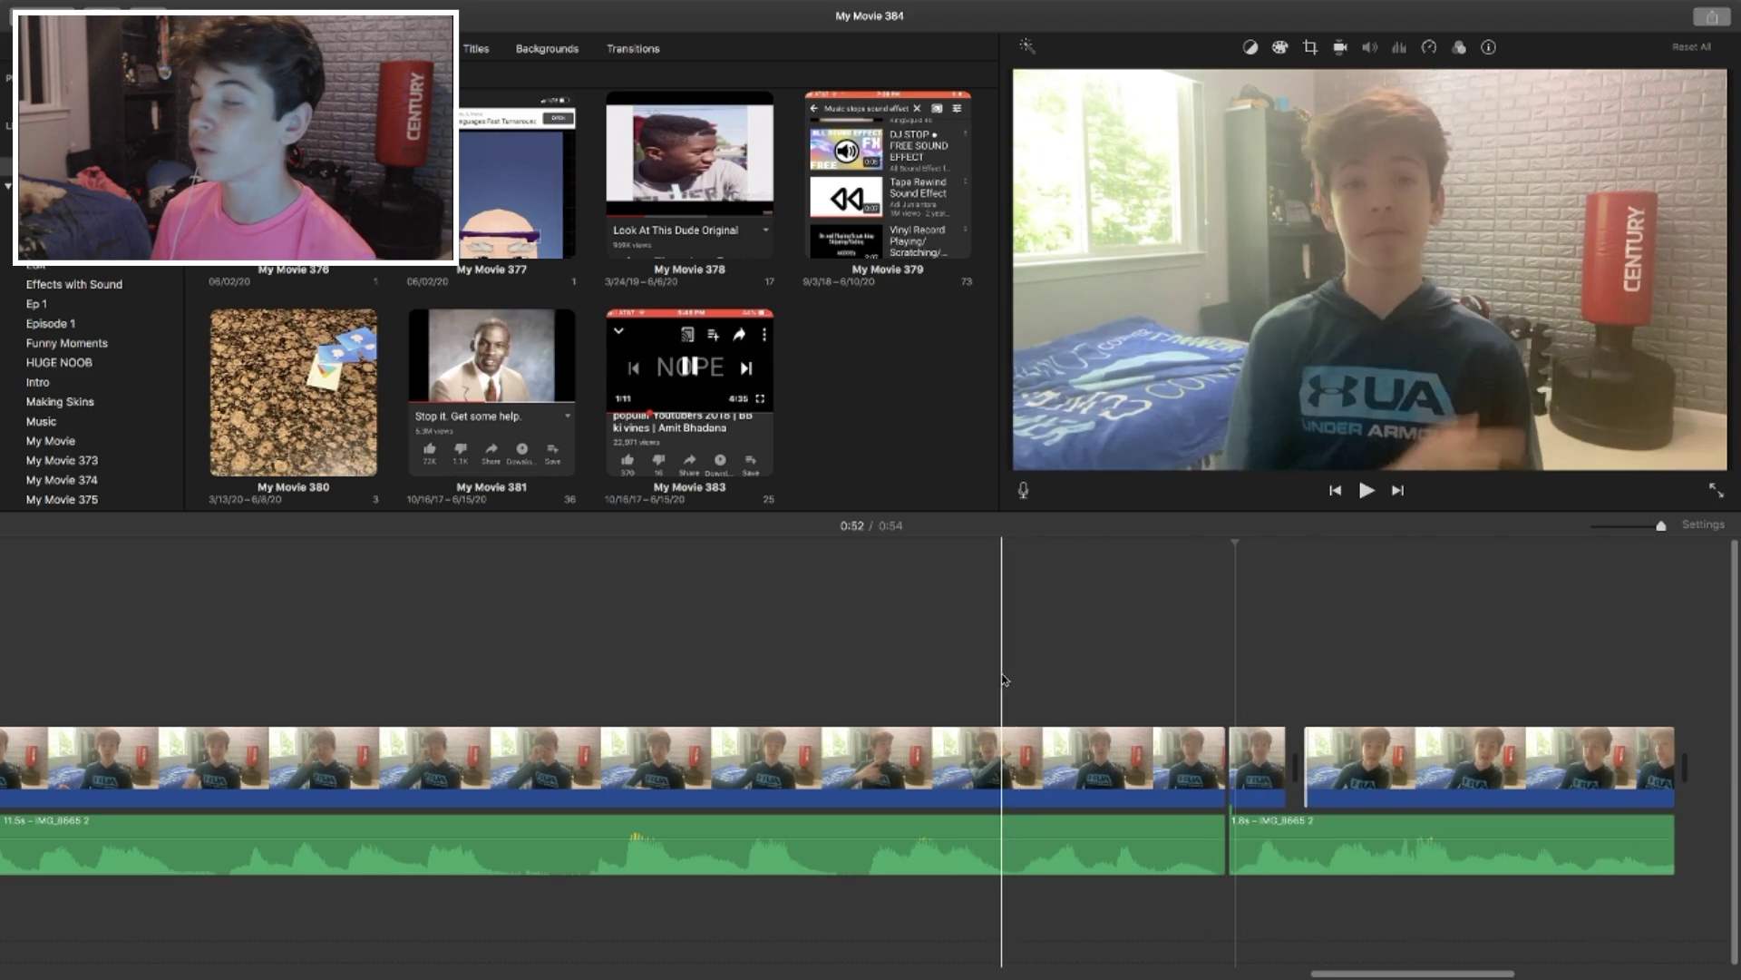
key("space")
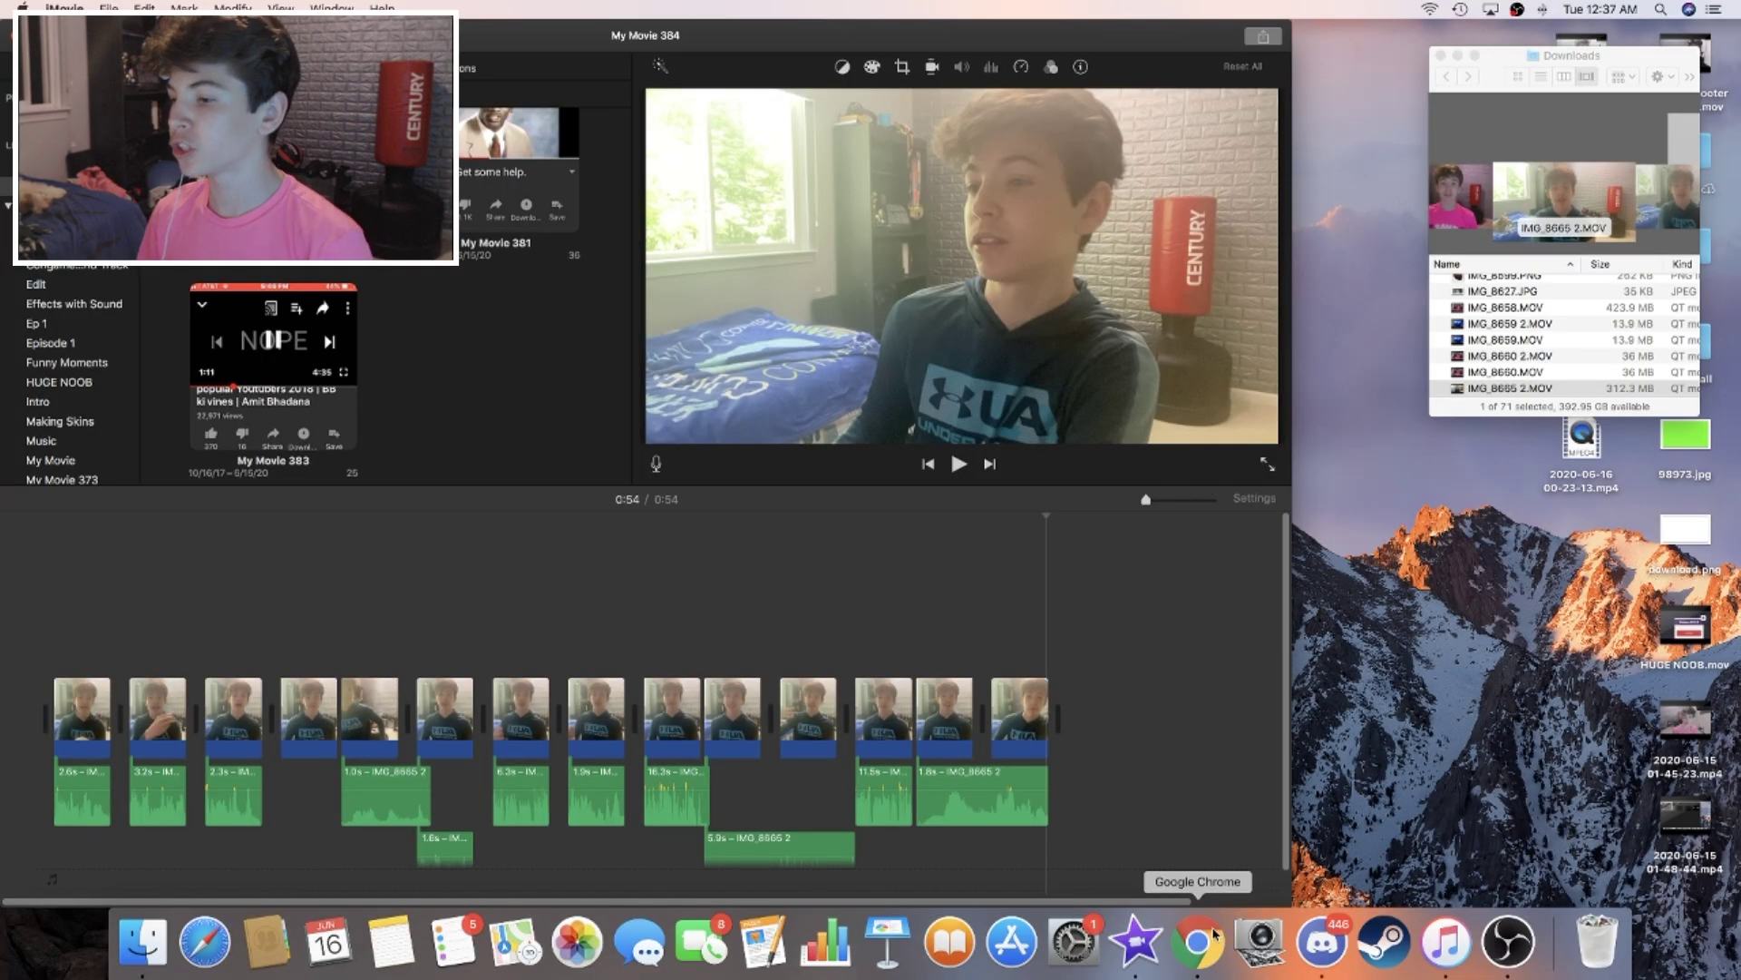
Step: Switch to Google Chrome, open footagecrate.com and log in to the account
left_click(1197, 939)
left_click(557, 178)
type("footage")
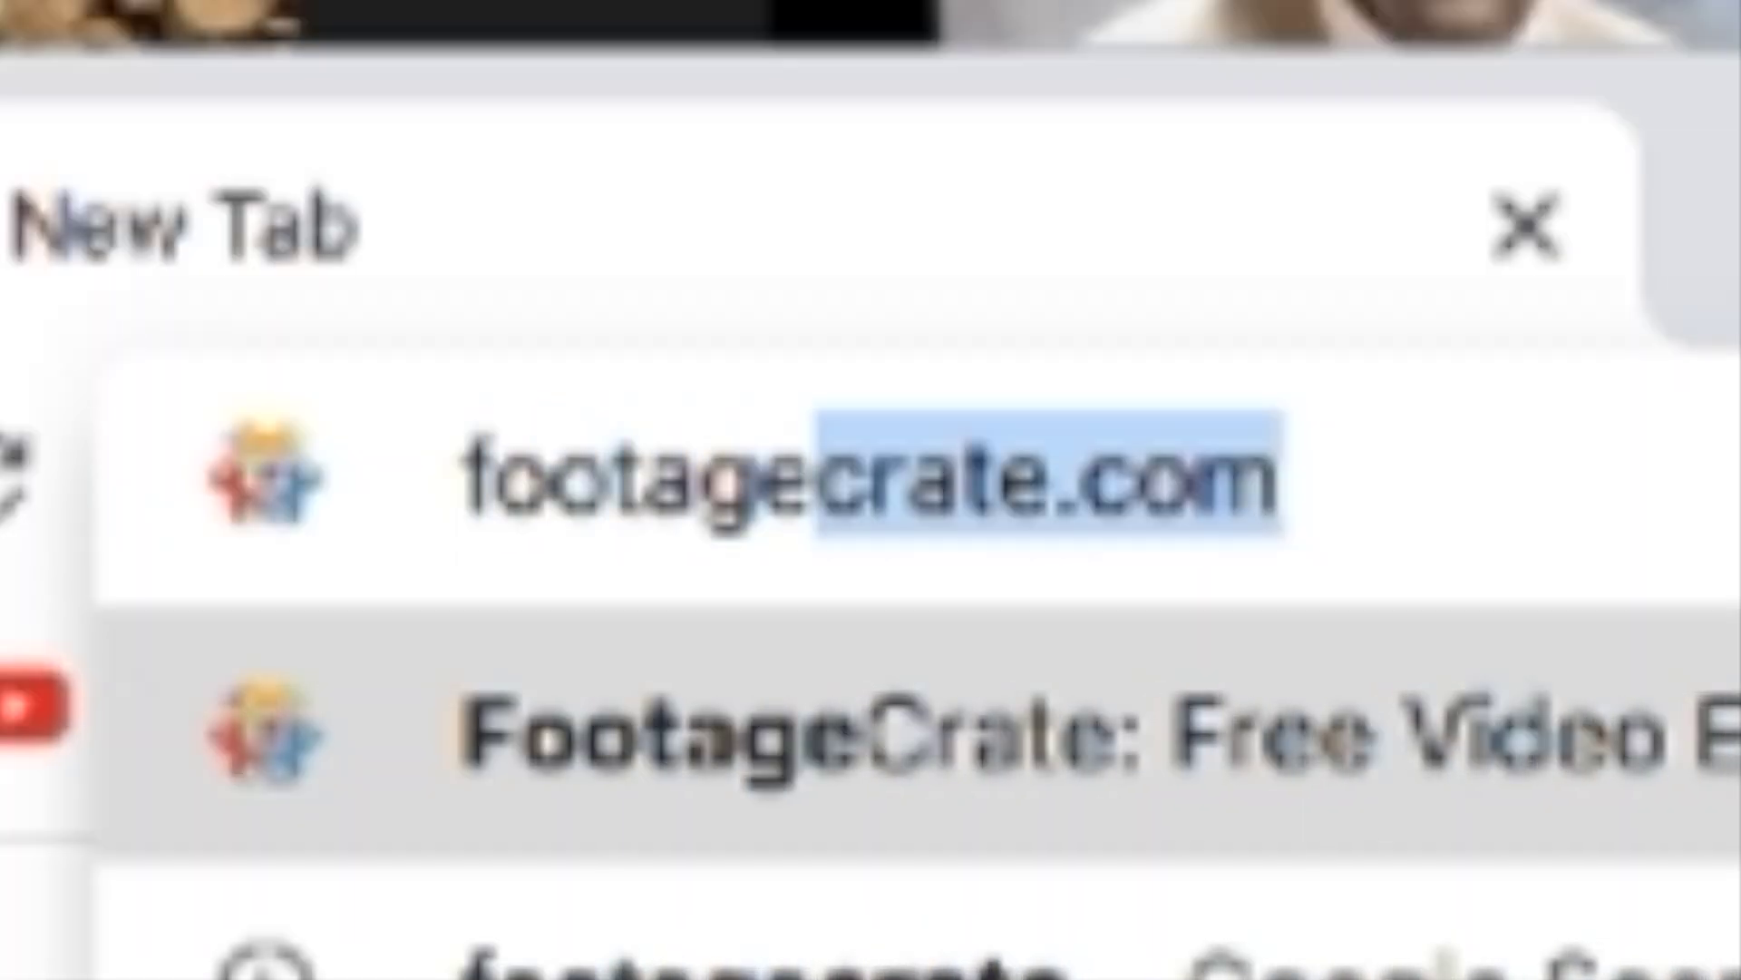
type("crat")
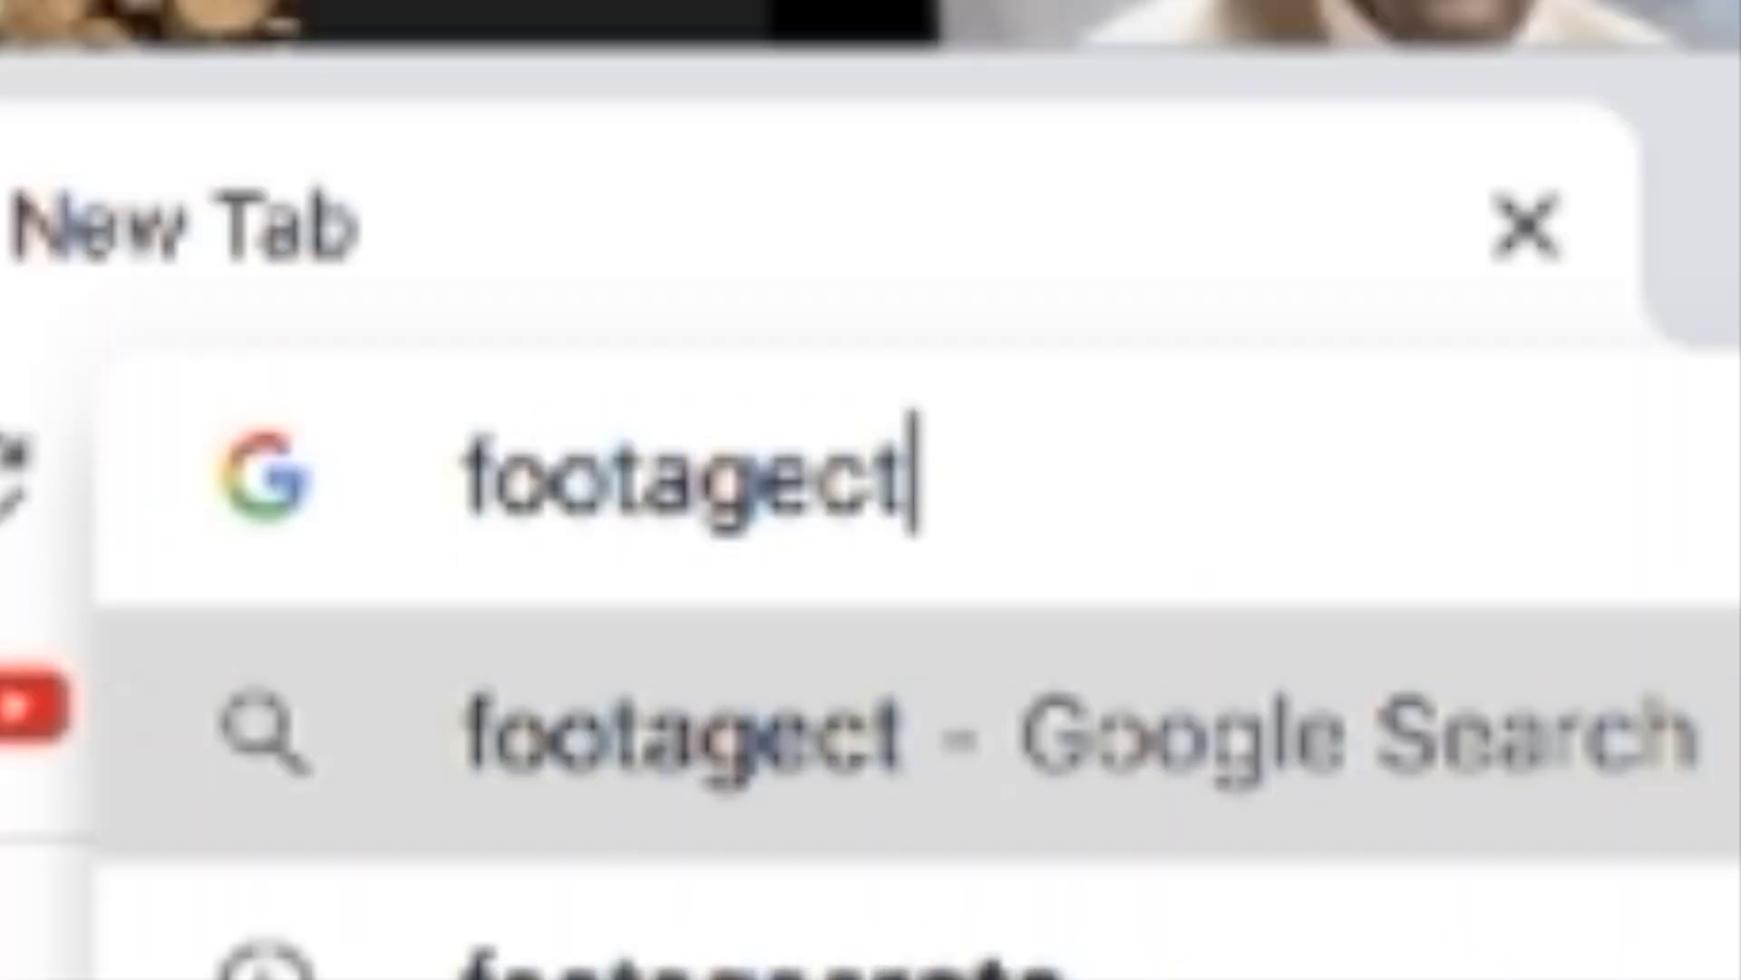
key("BackSpace")
type("rate.com")
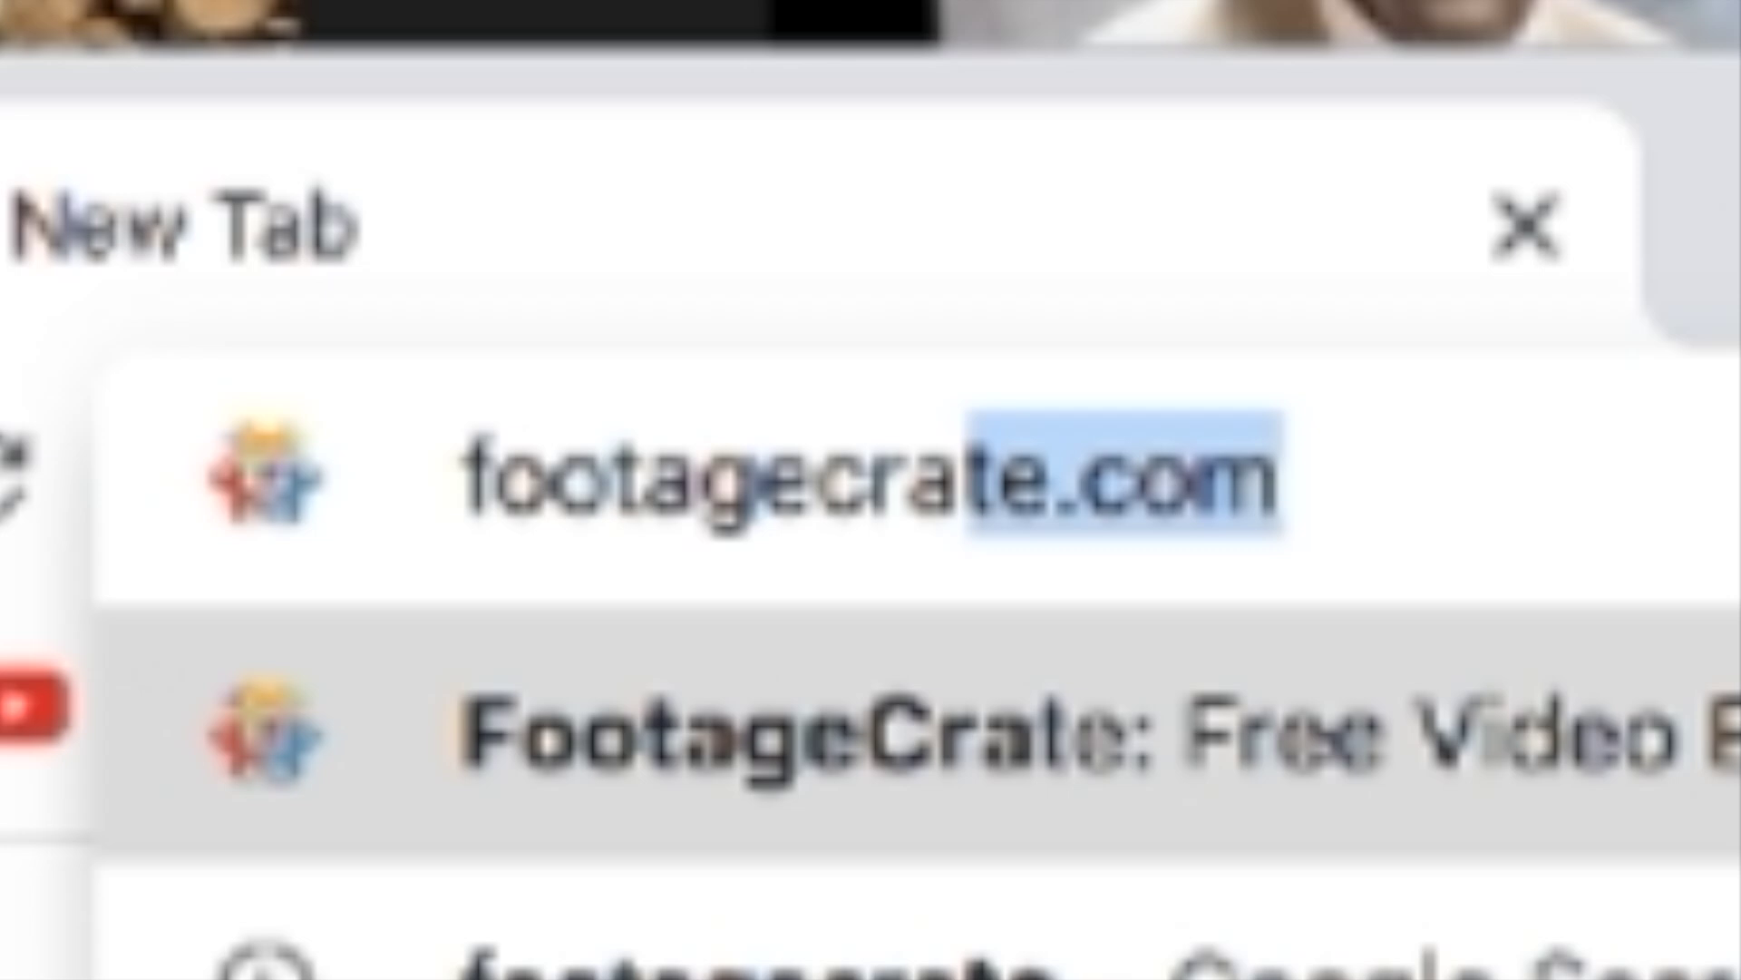
key("Return")
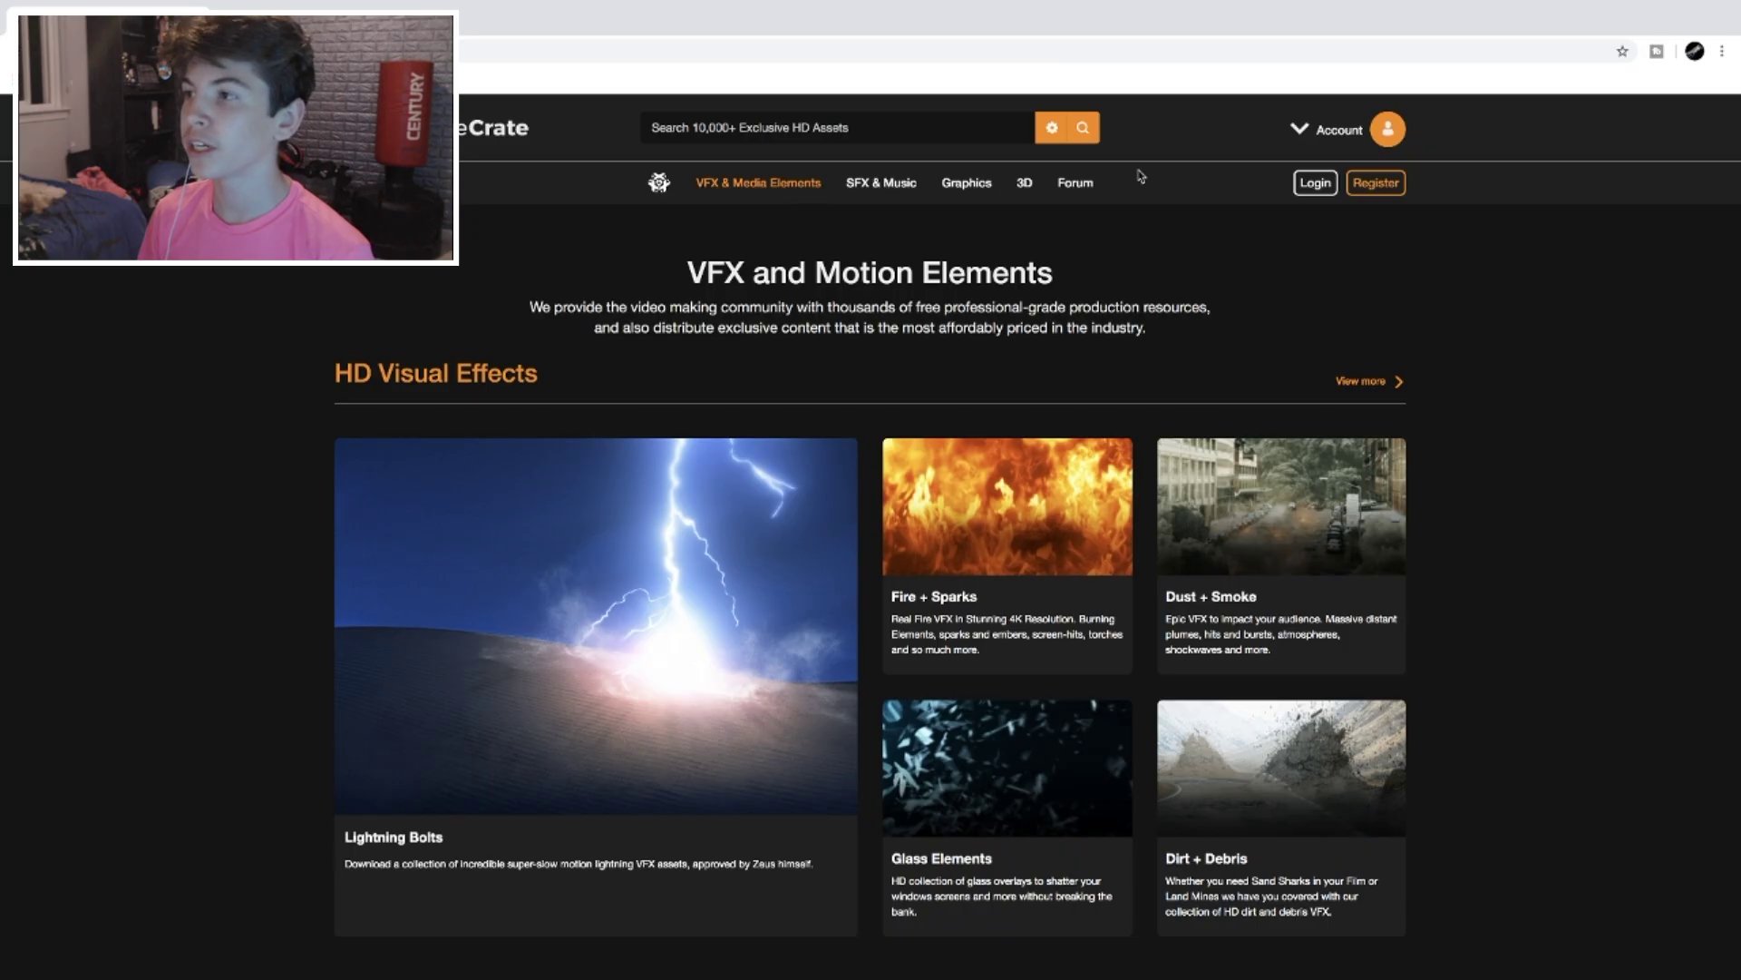
left_click(1315, 147)
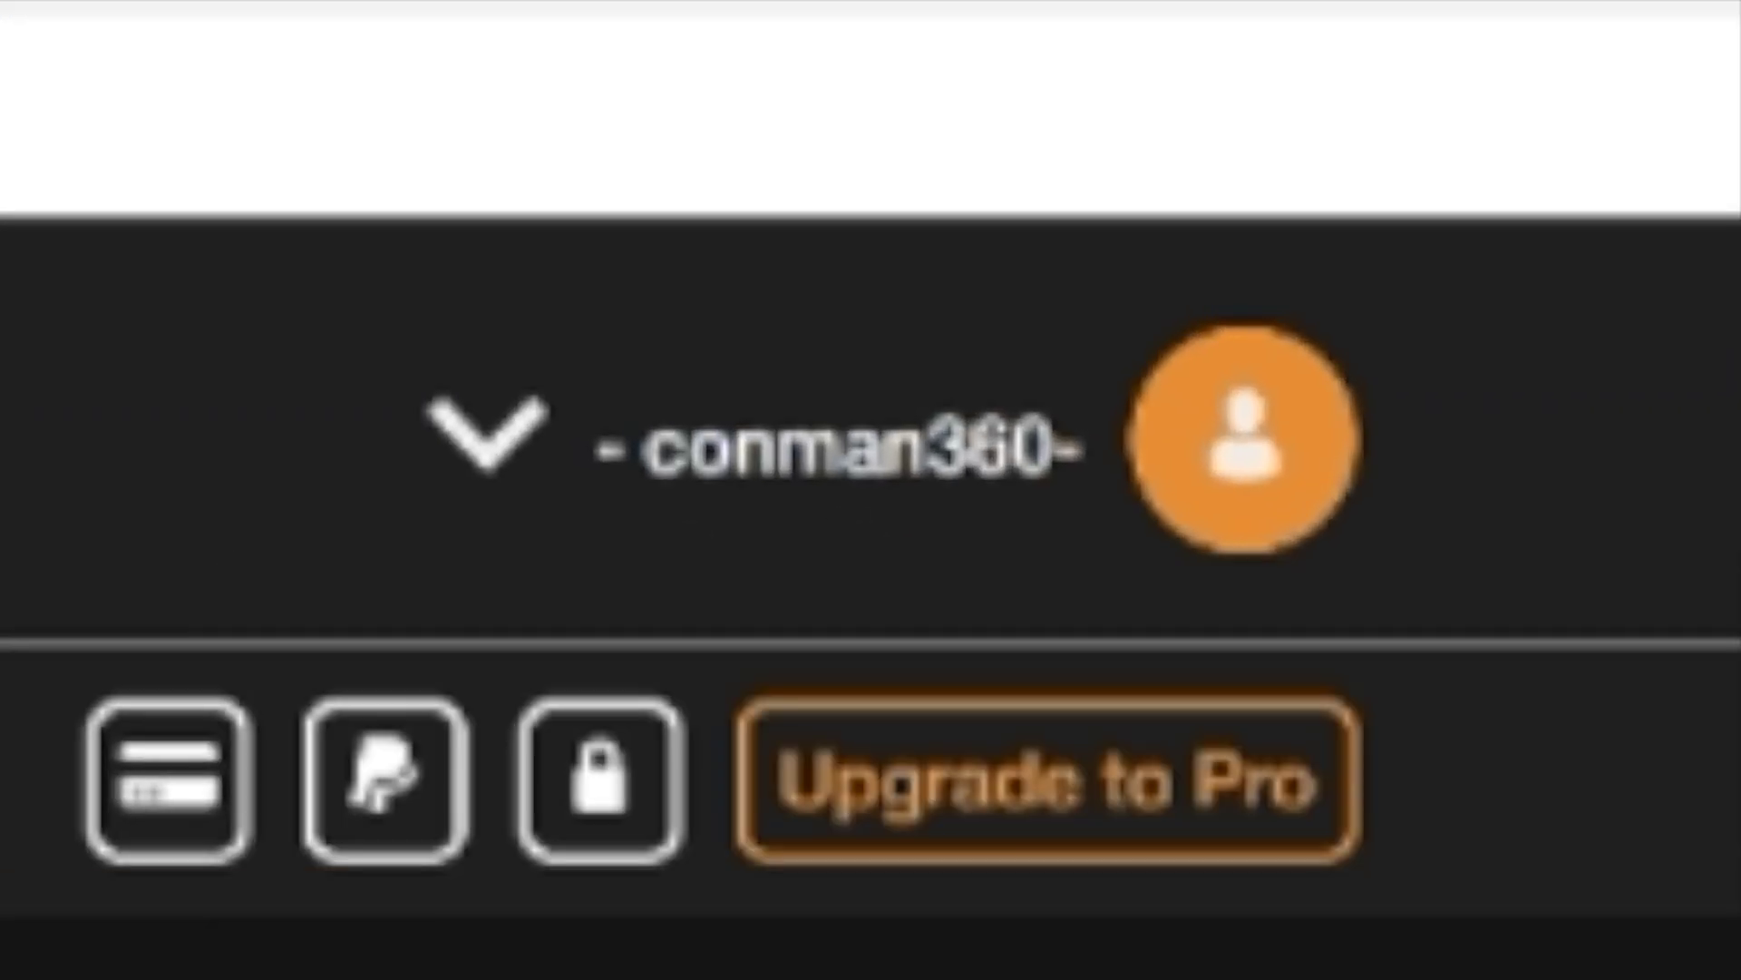
Step: Browse the Modern Social Media set in the Buttons & Icons category of Mograph & Editing
mouse_move(622, 584)
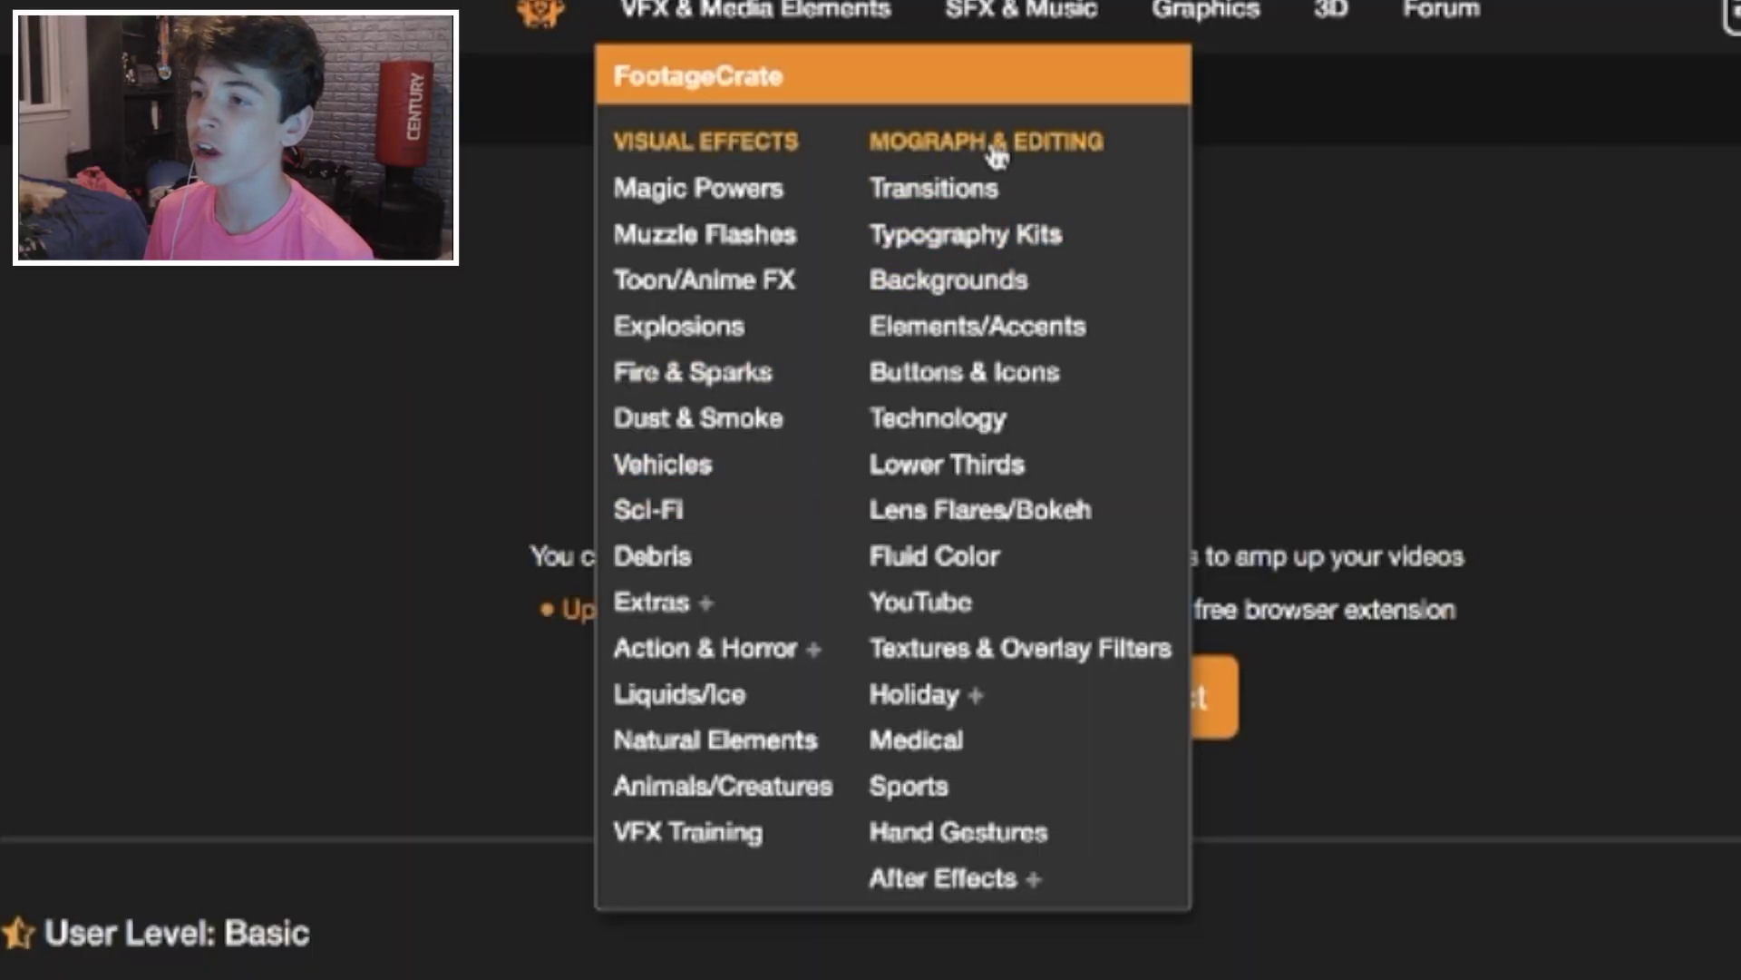
left_click(964, 371)
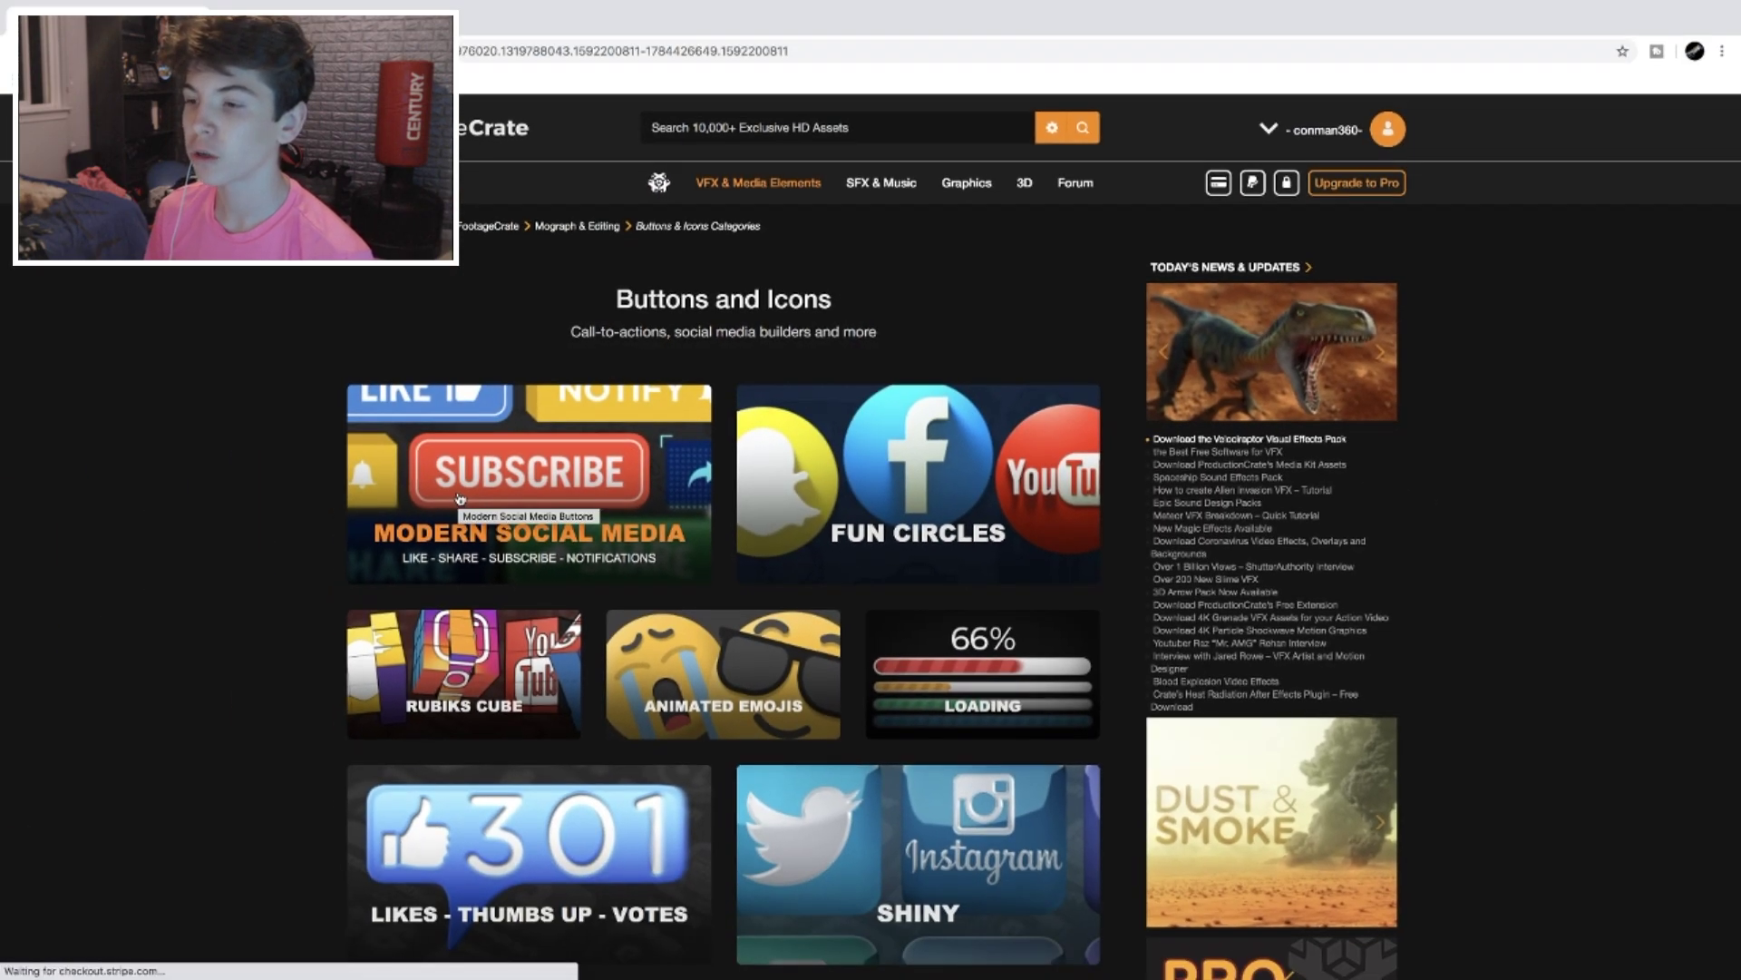
left_click(462, 497)
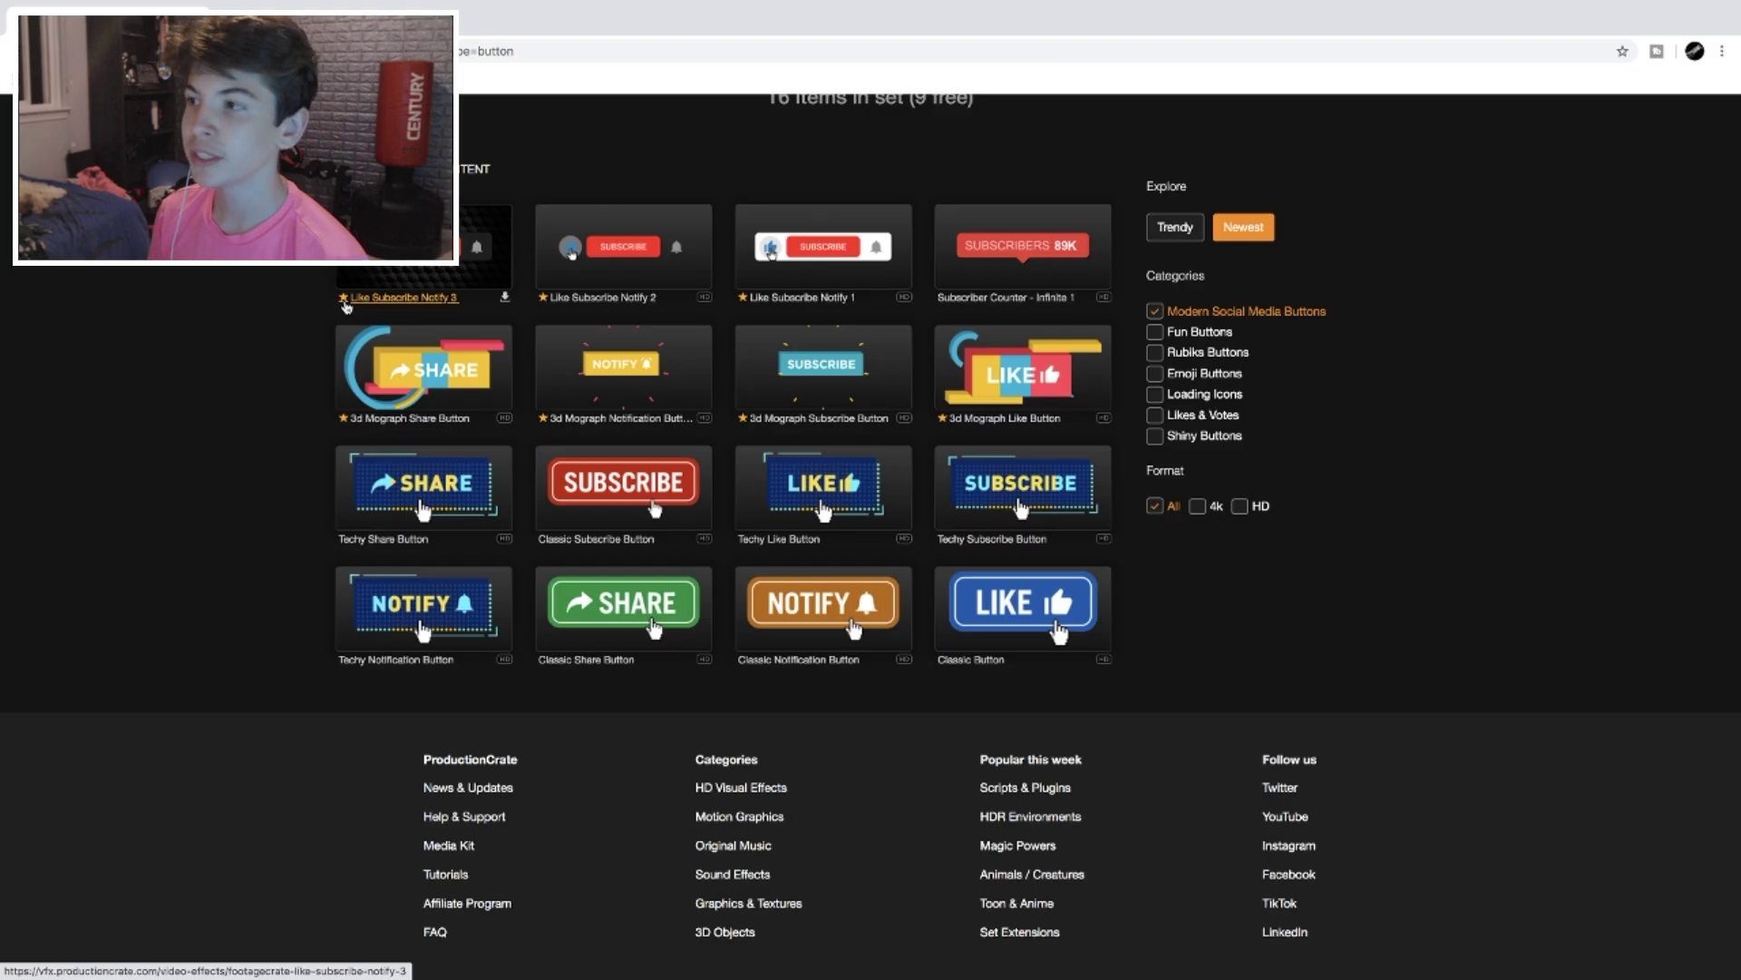
scroll(925, 349, "down", 2)
scroll(925, 349, "up", 5)
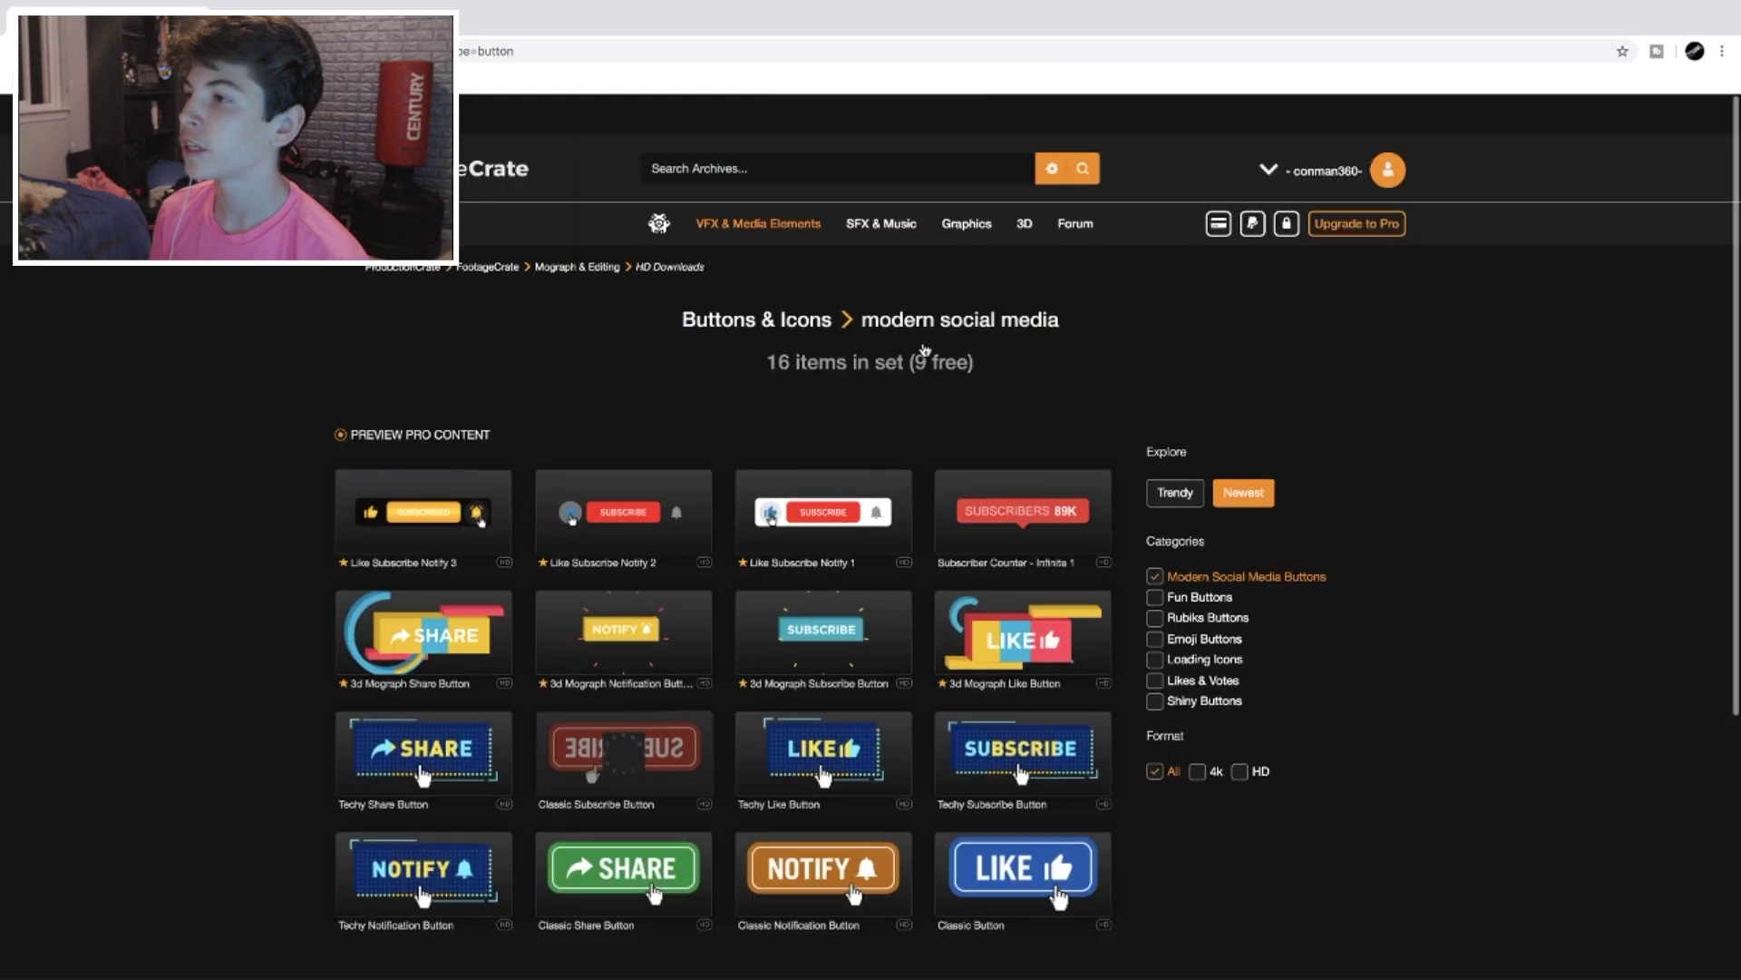
scroll(925, 350, "down", 1)
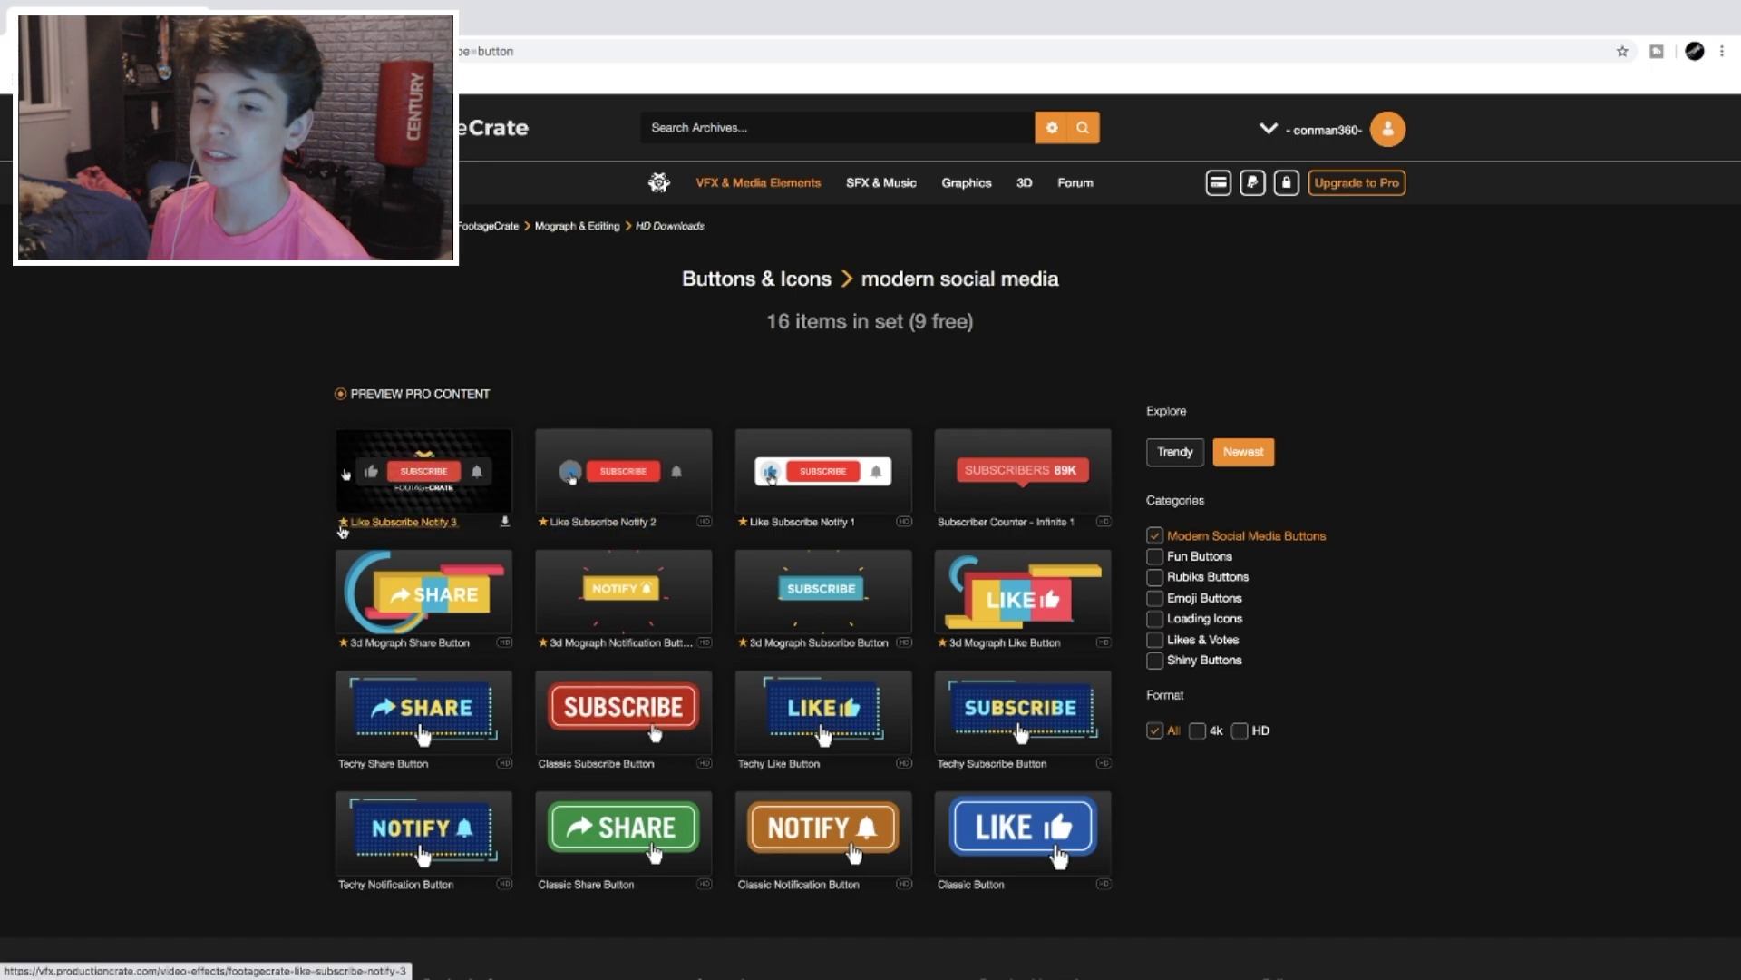
scroll(381, 531, "down", 3)
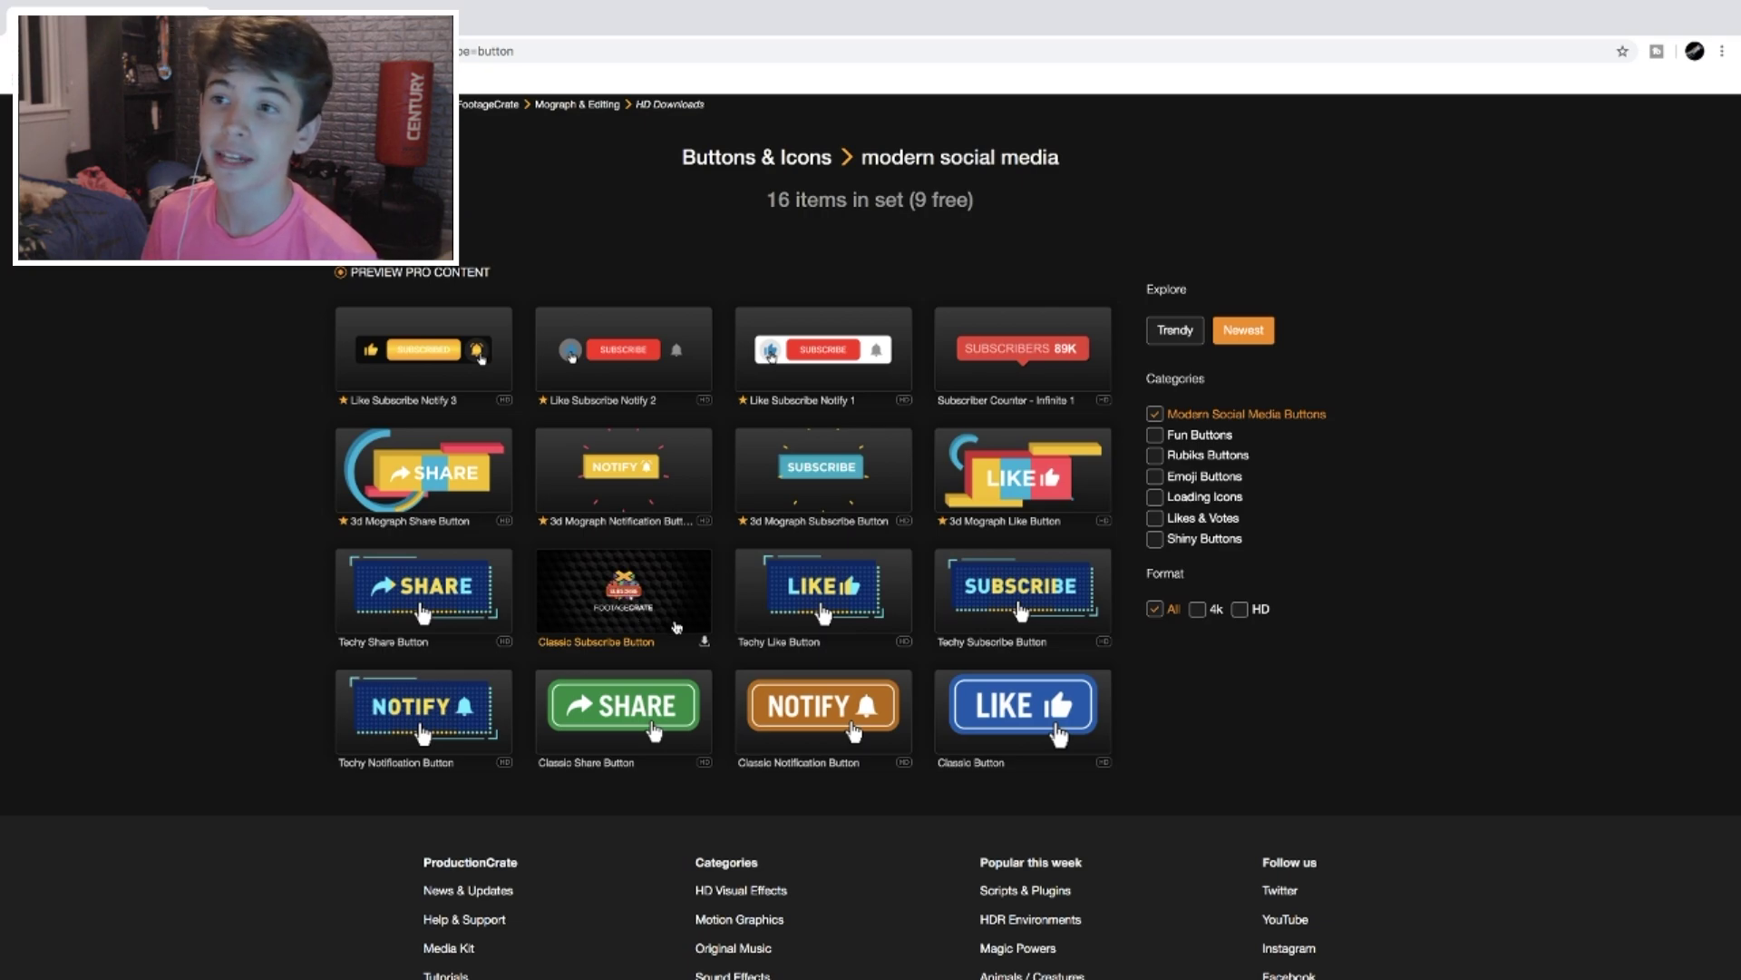
Step: Open the Call-to-Actions set in the YouTube category of the FootageCrate assets
left_click(756, 157)
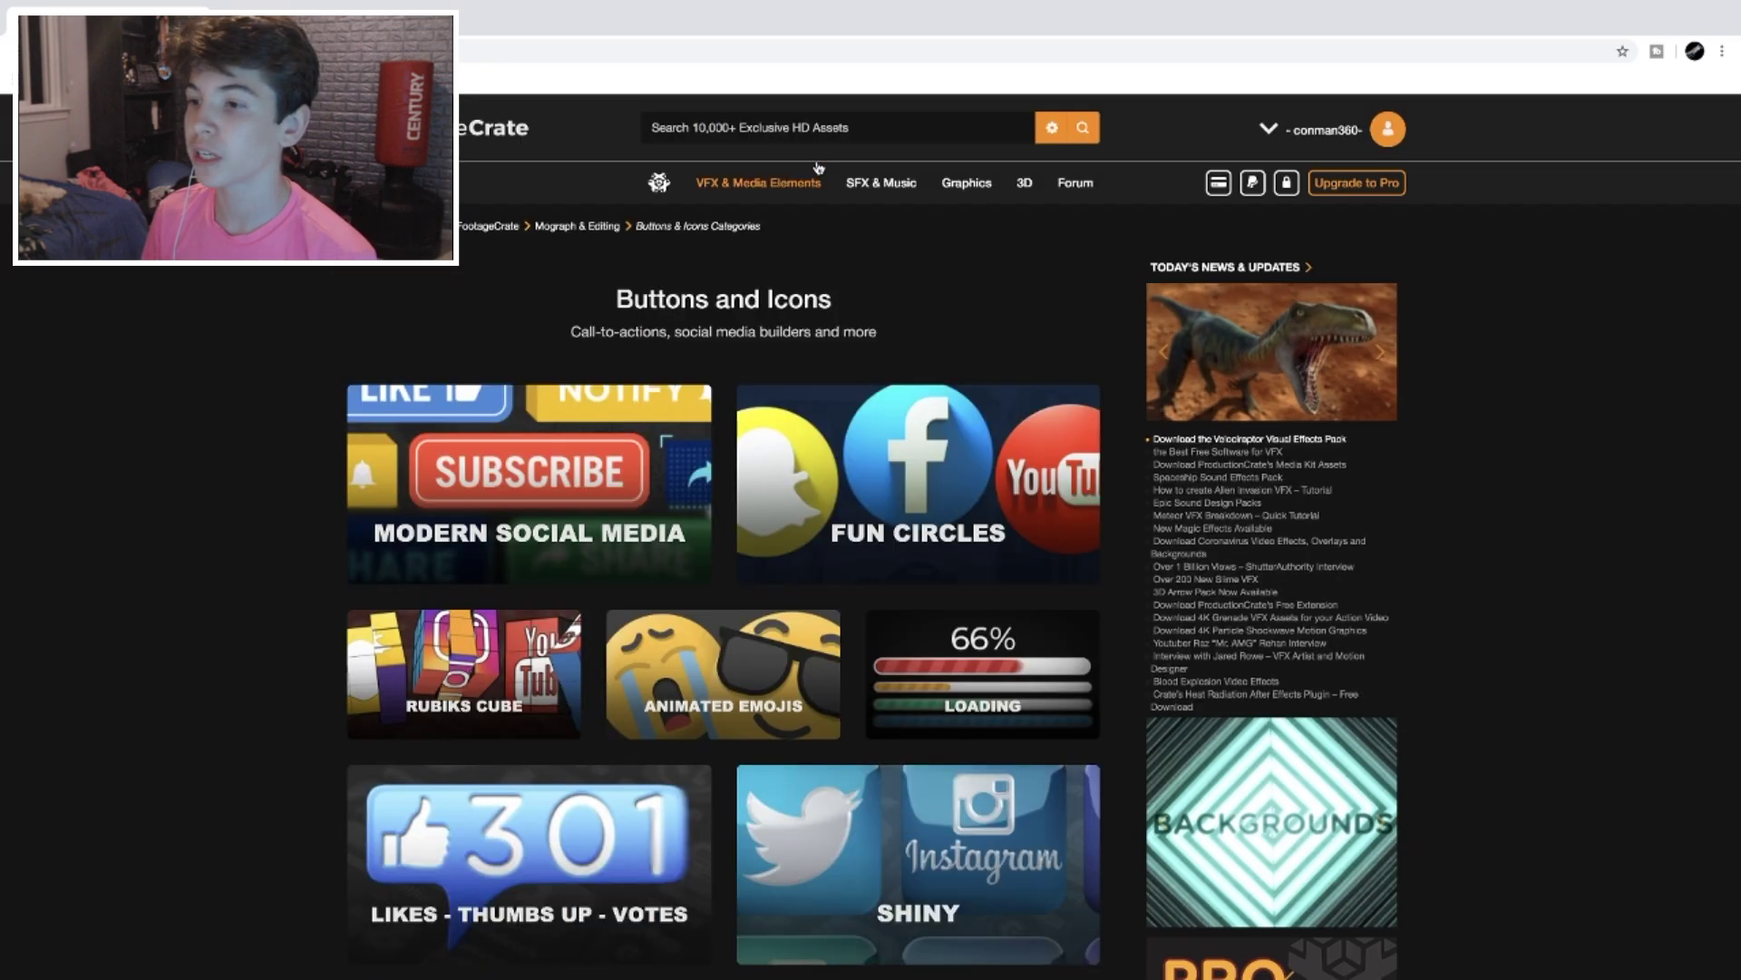
mouse_move(799, 183)
left_click(834, 457)
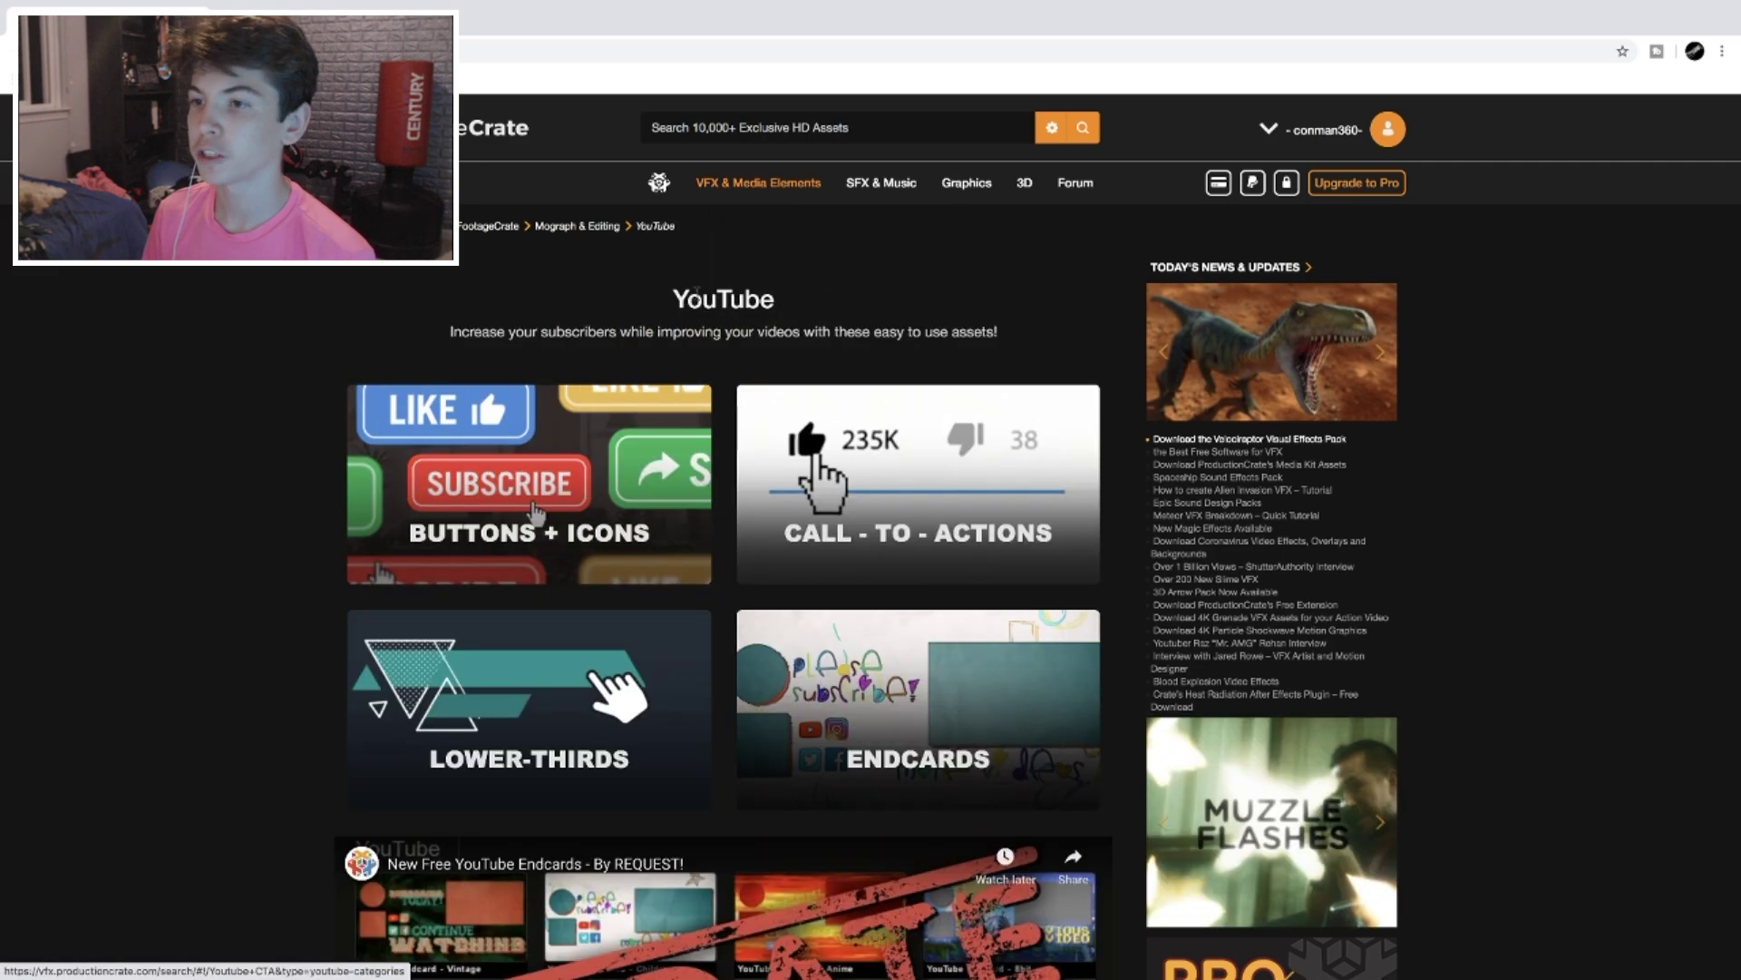
left_click(883, 458)
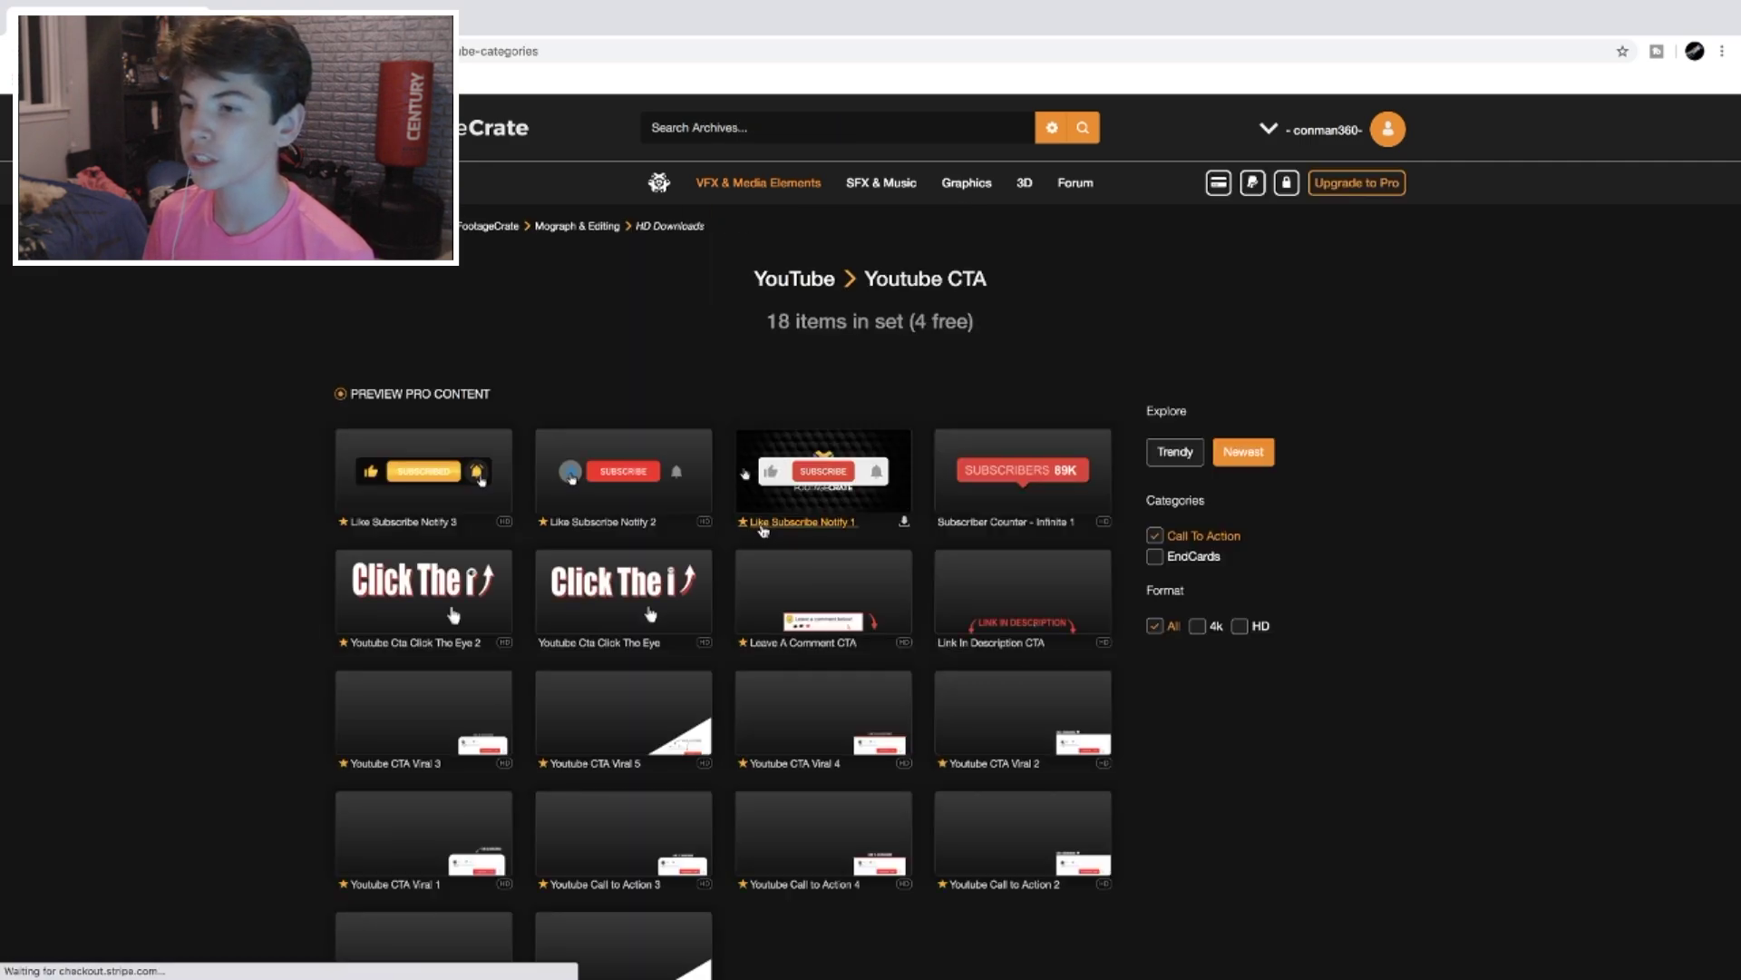
scroll(765, 531, "down", 1)
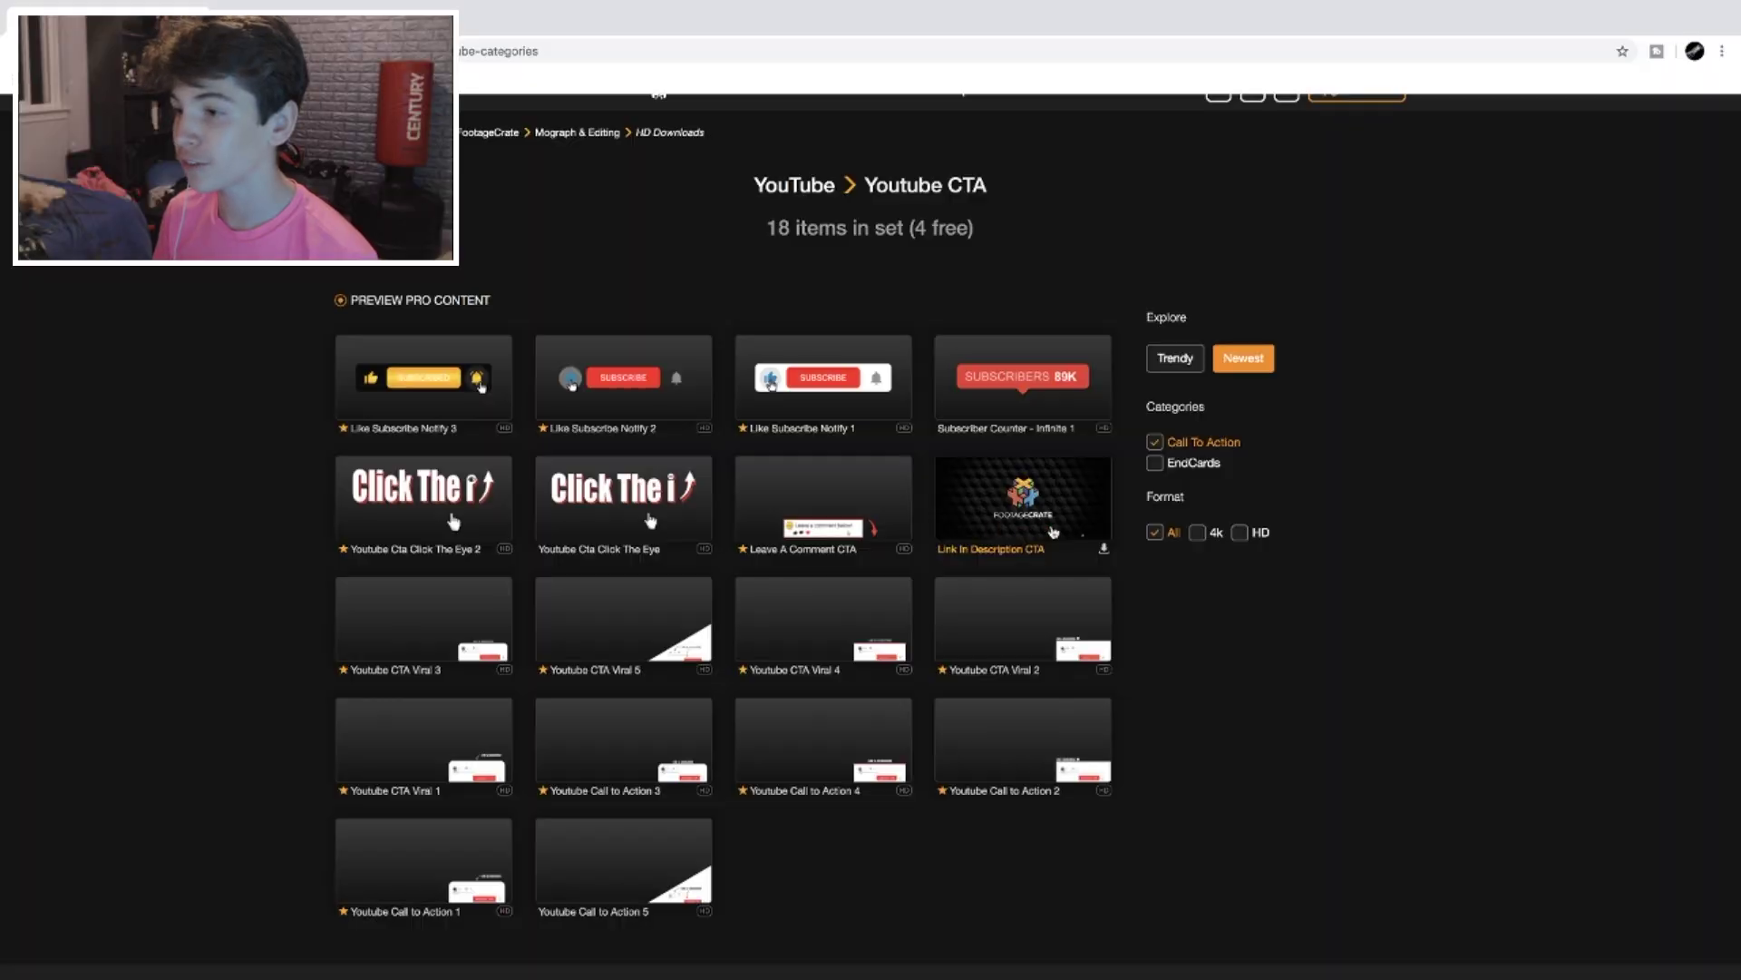
Step: Download the Link In Description CTA in HD 1920x1080, locate the zip in Downloads and extract it
left_click(1013, 509)
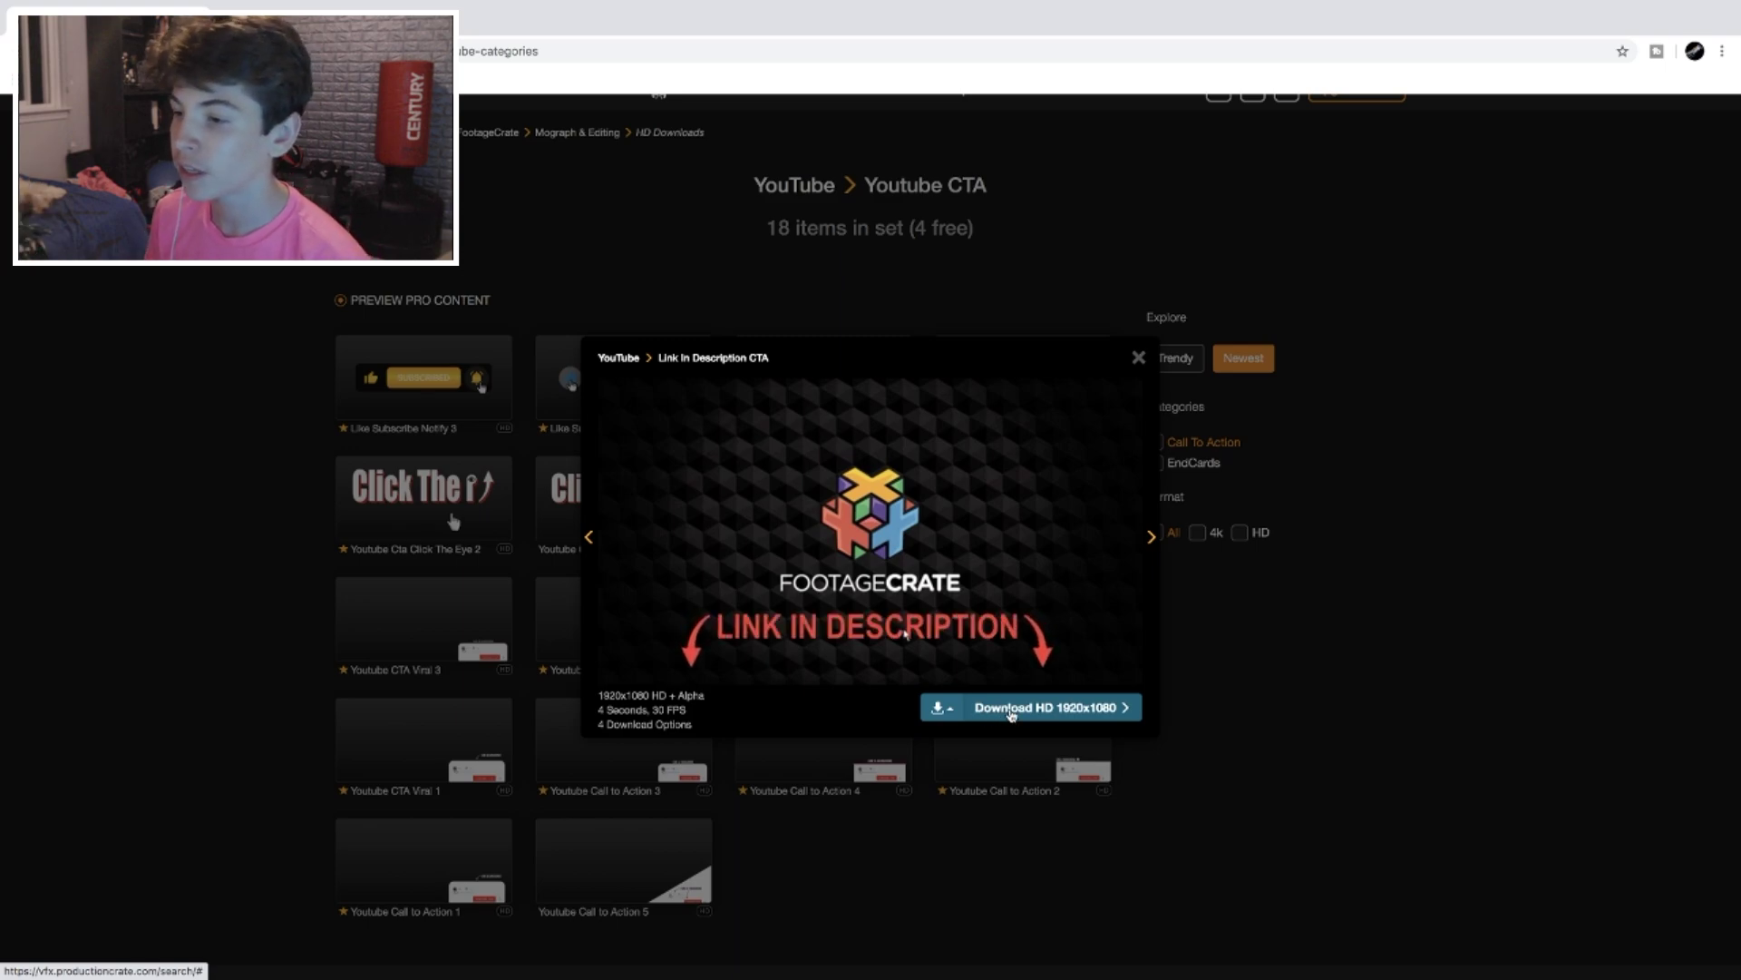
left_click(1011, 713)
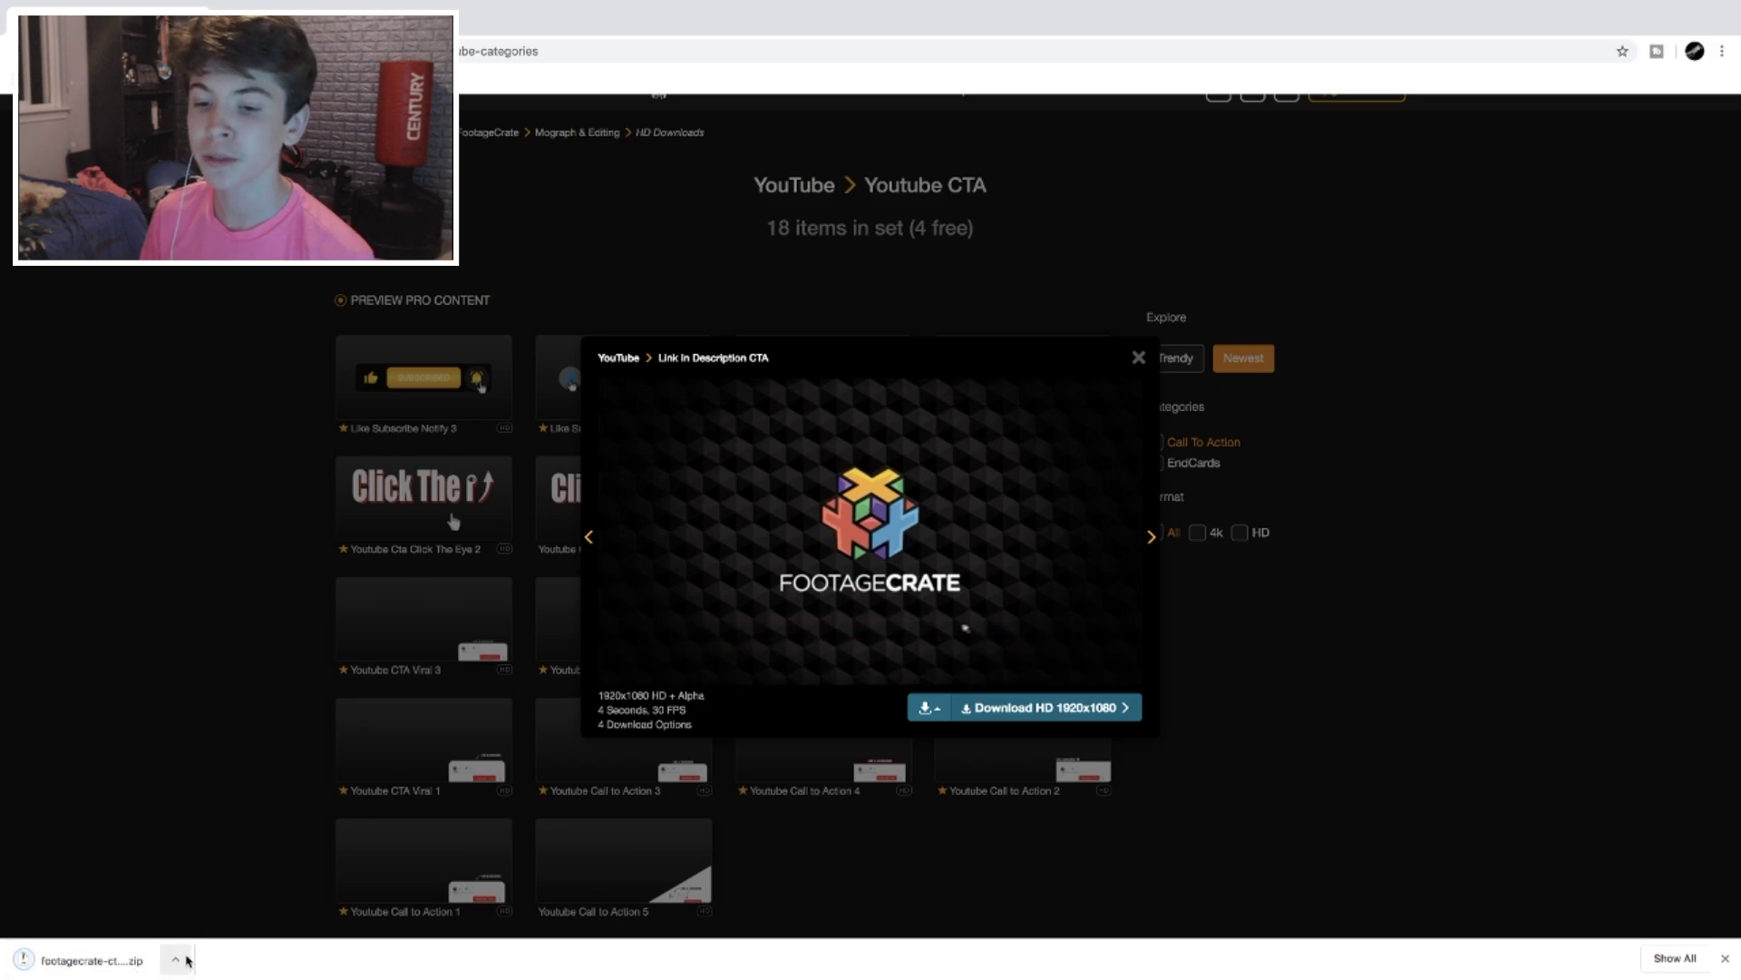
left_click(177, 961)
left_click(195, 933)
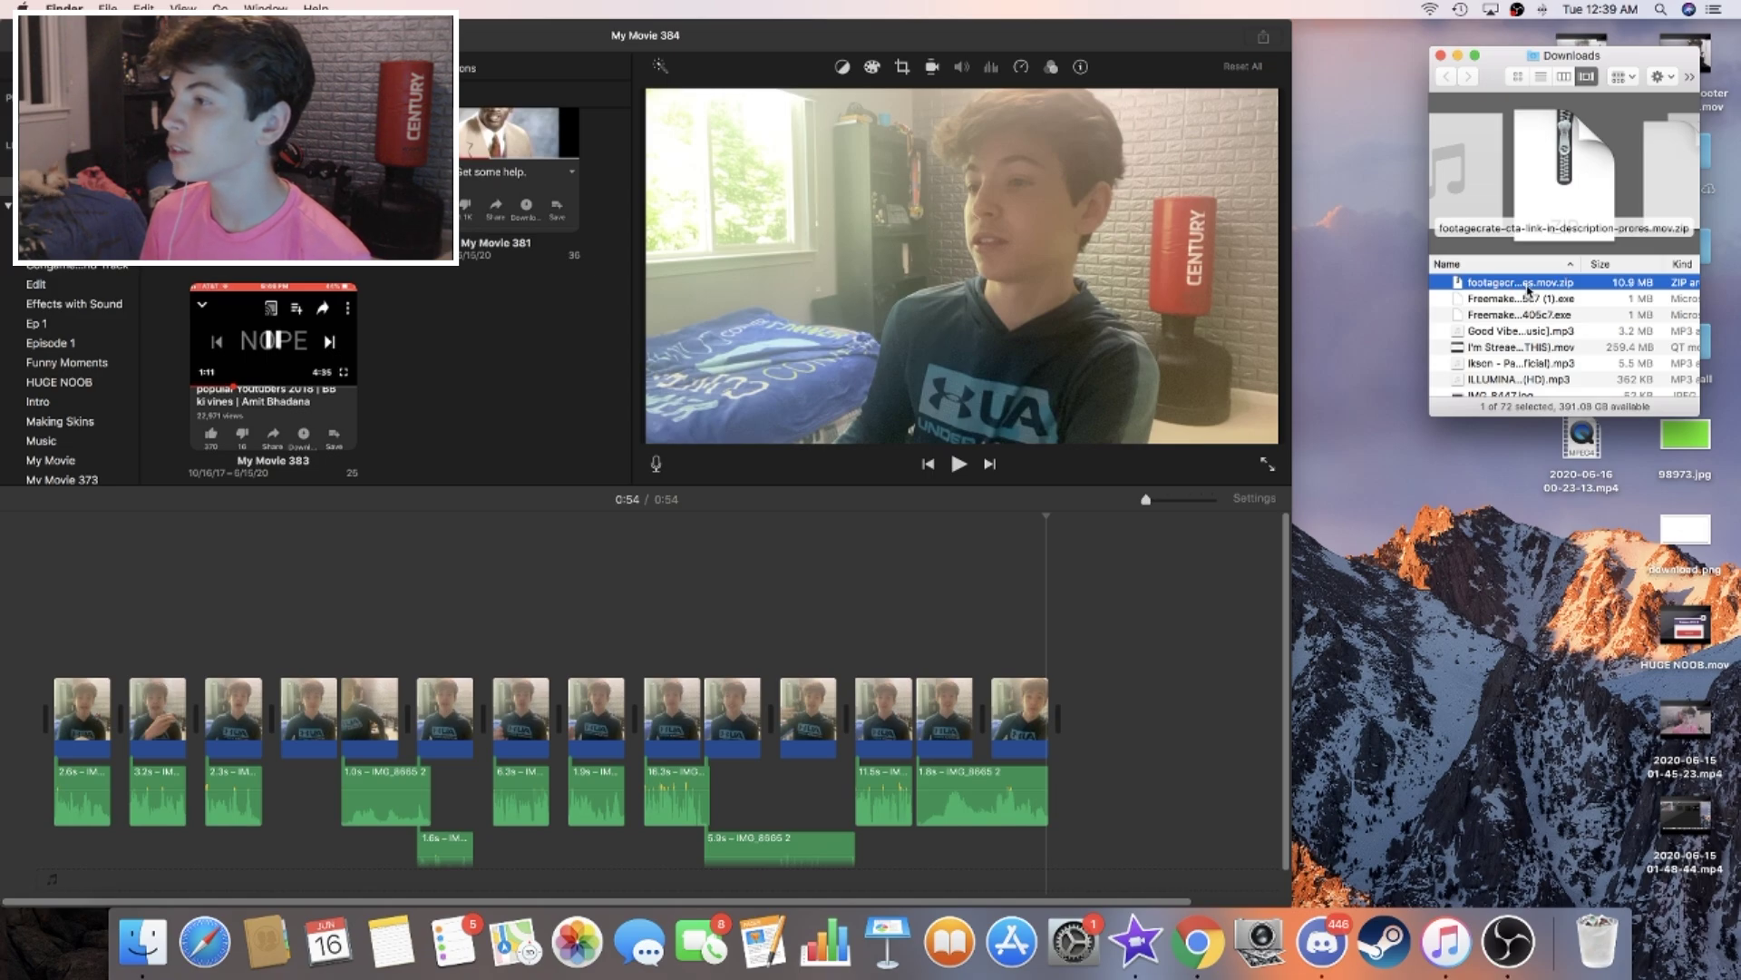
double_click(1530, 291)
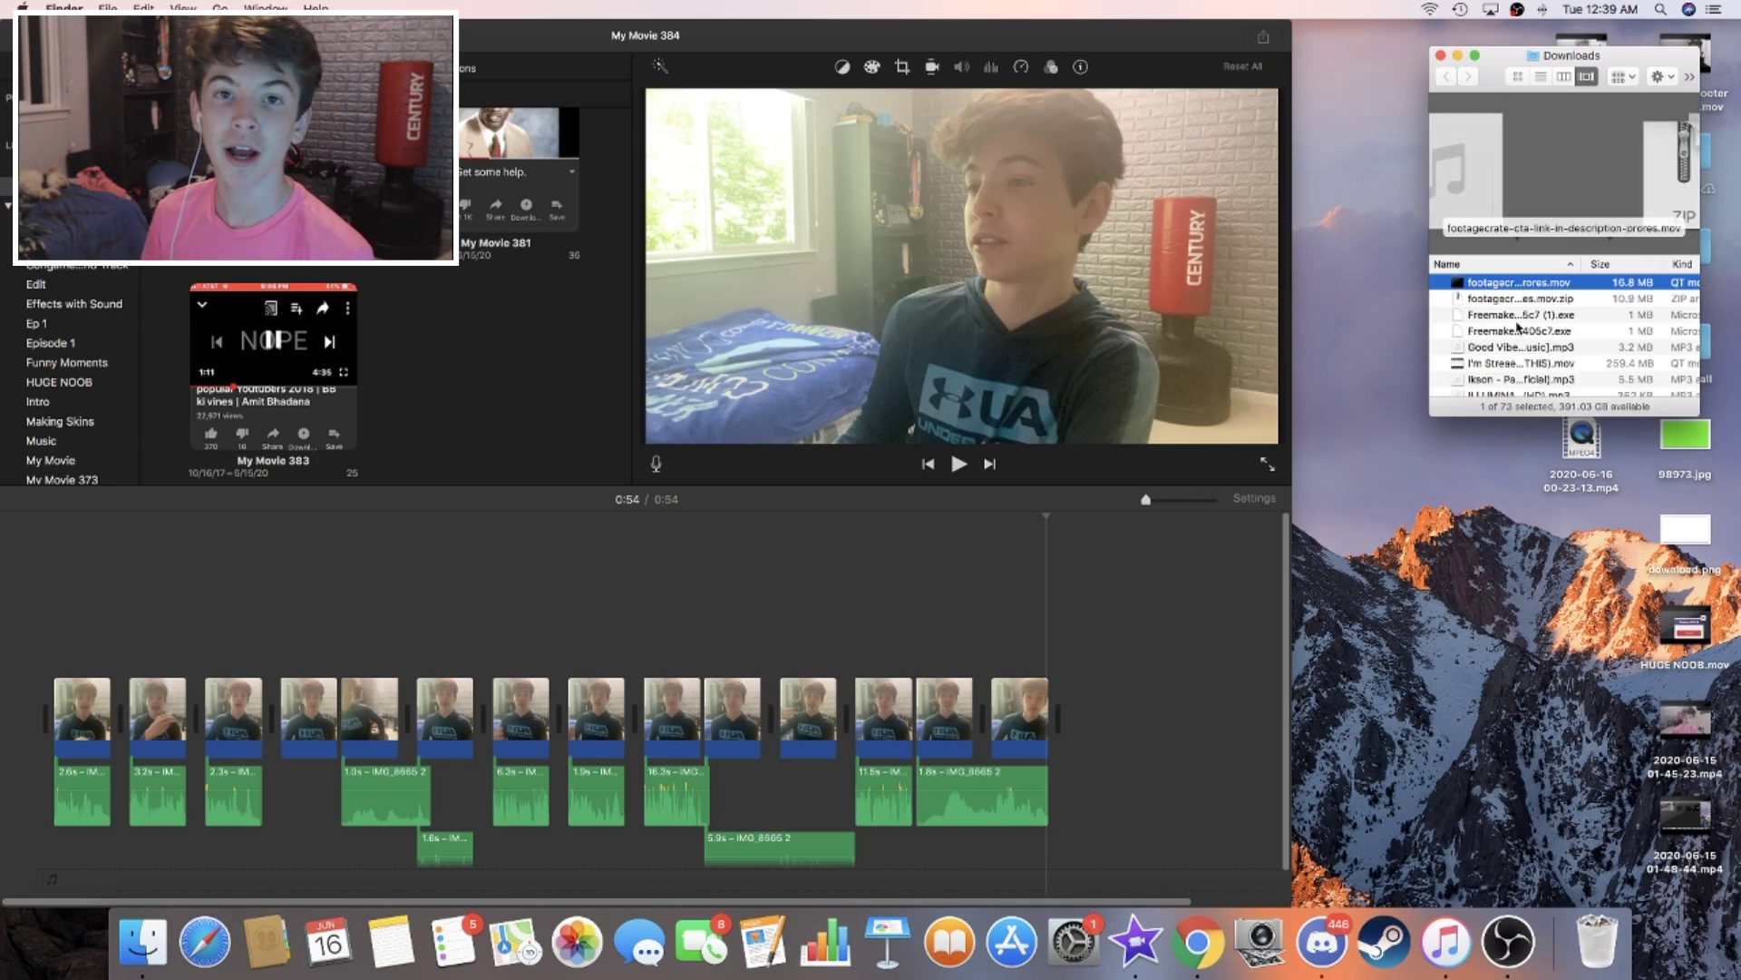
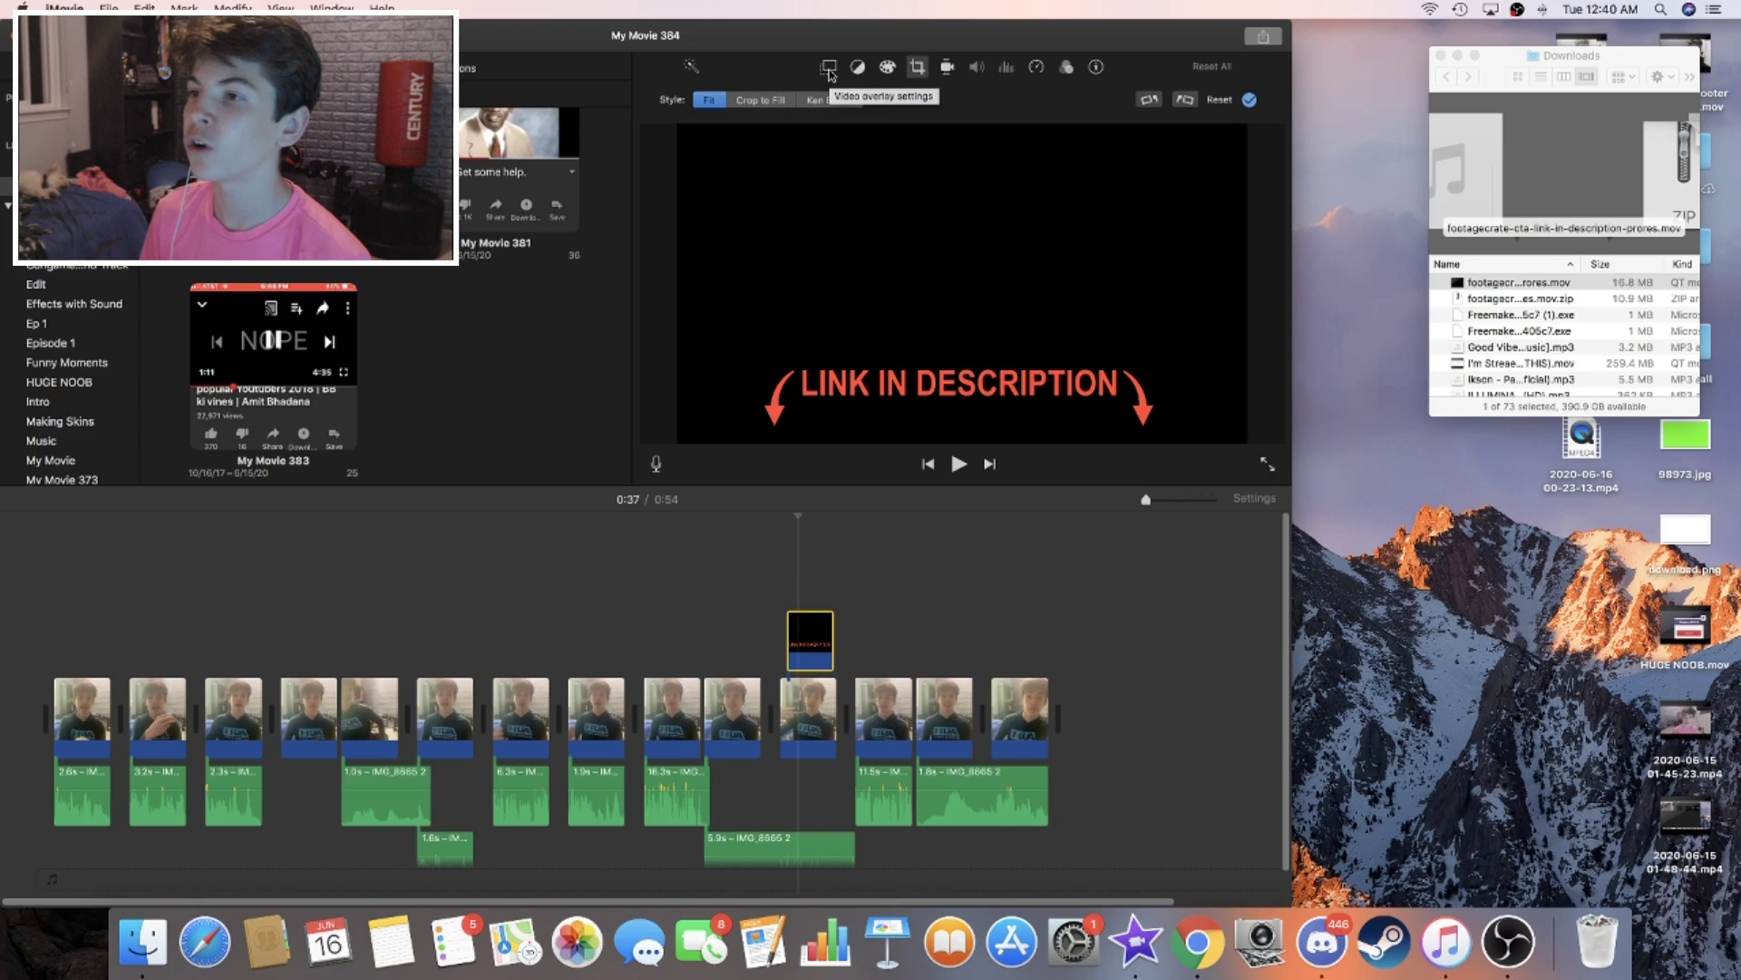
Step: Set the Link In Description overlay to Picture in Picture and reposition it towards the lower left of the frame
left_click(829, 69)
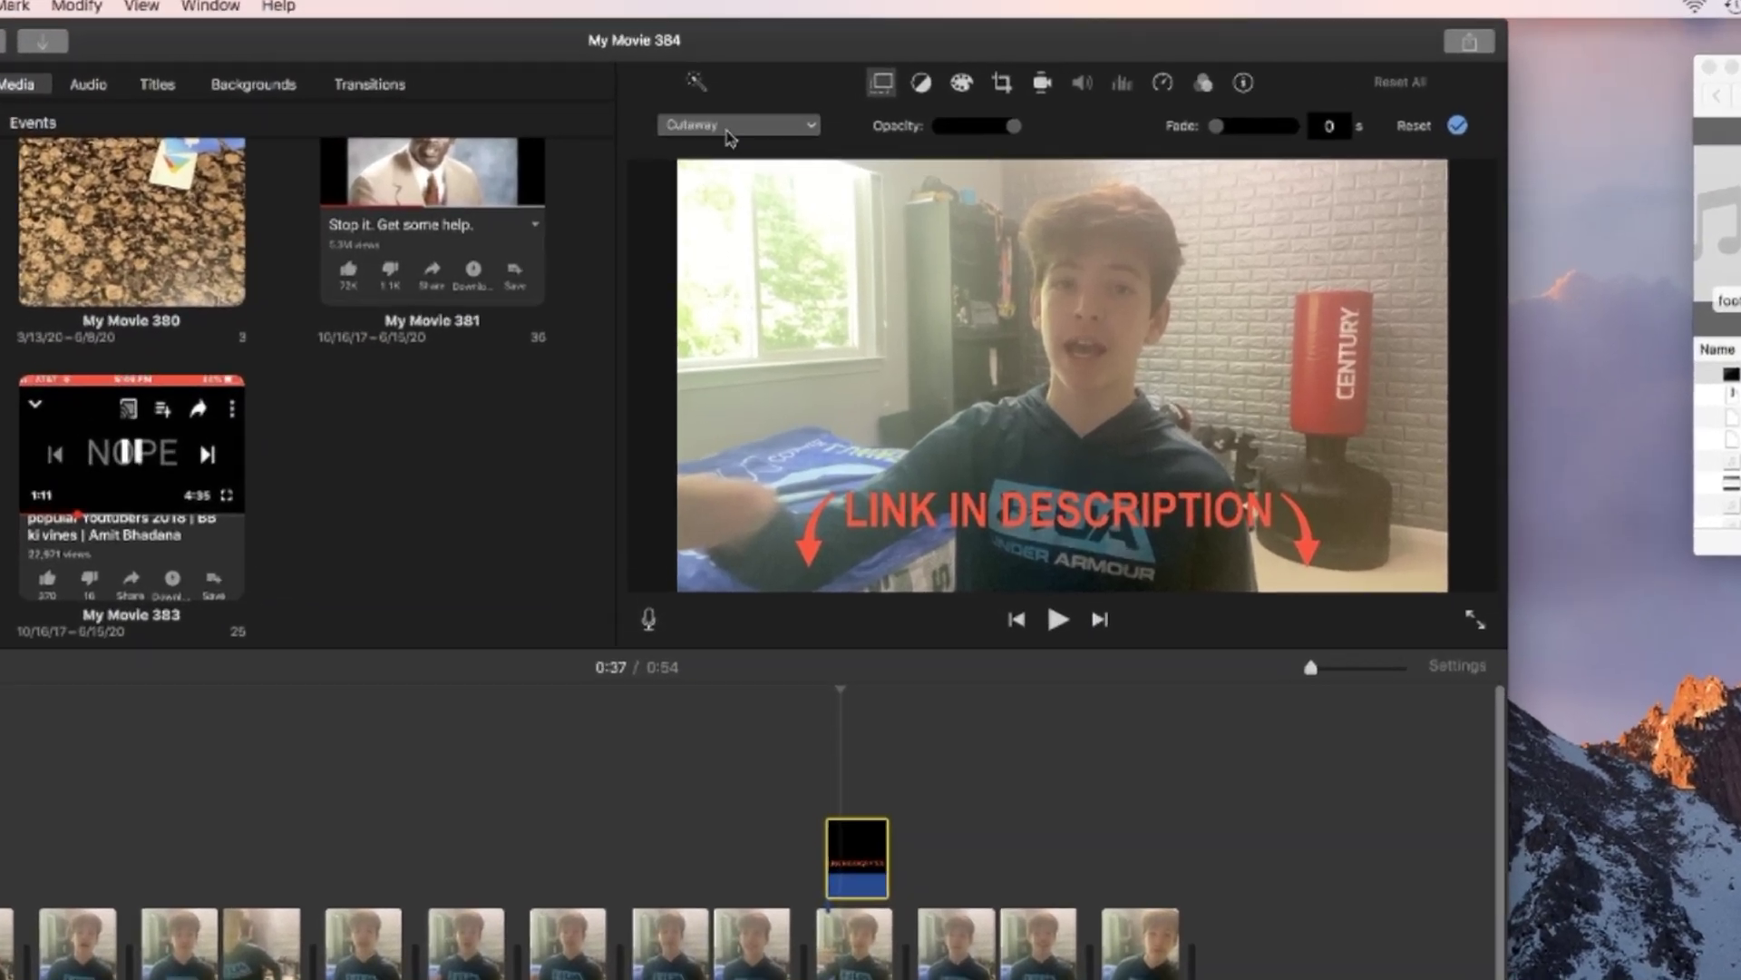
left_click(715, 99)
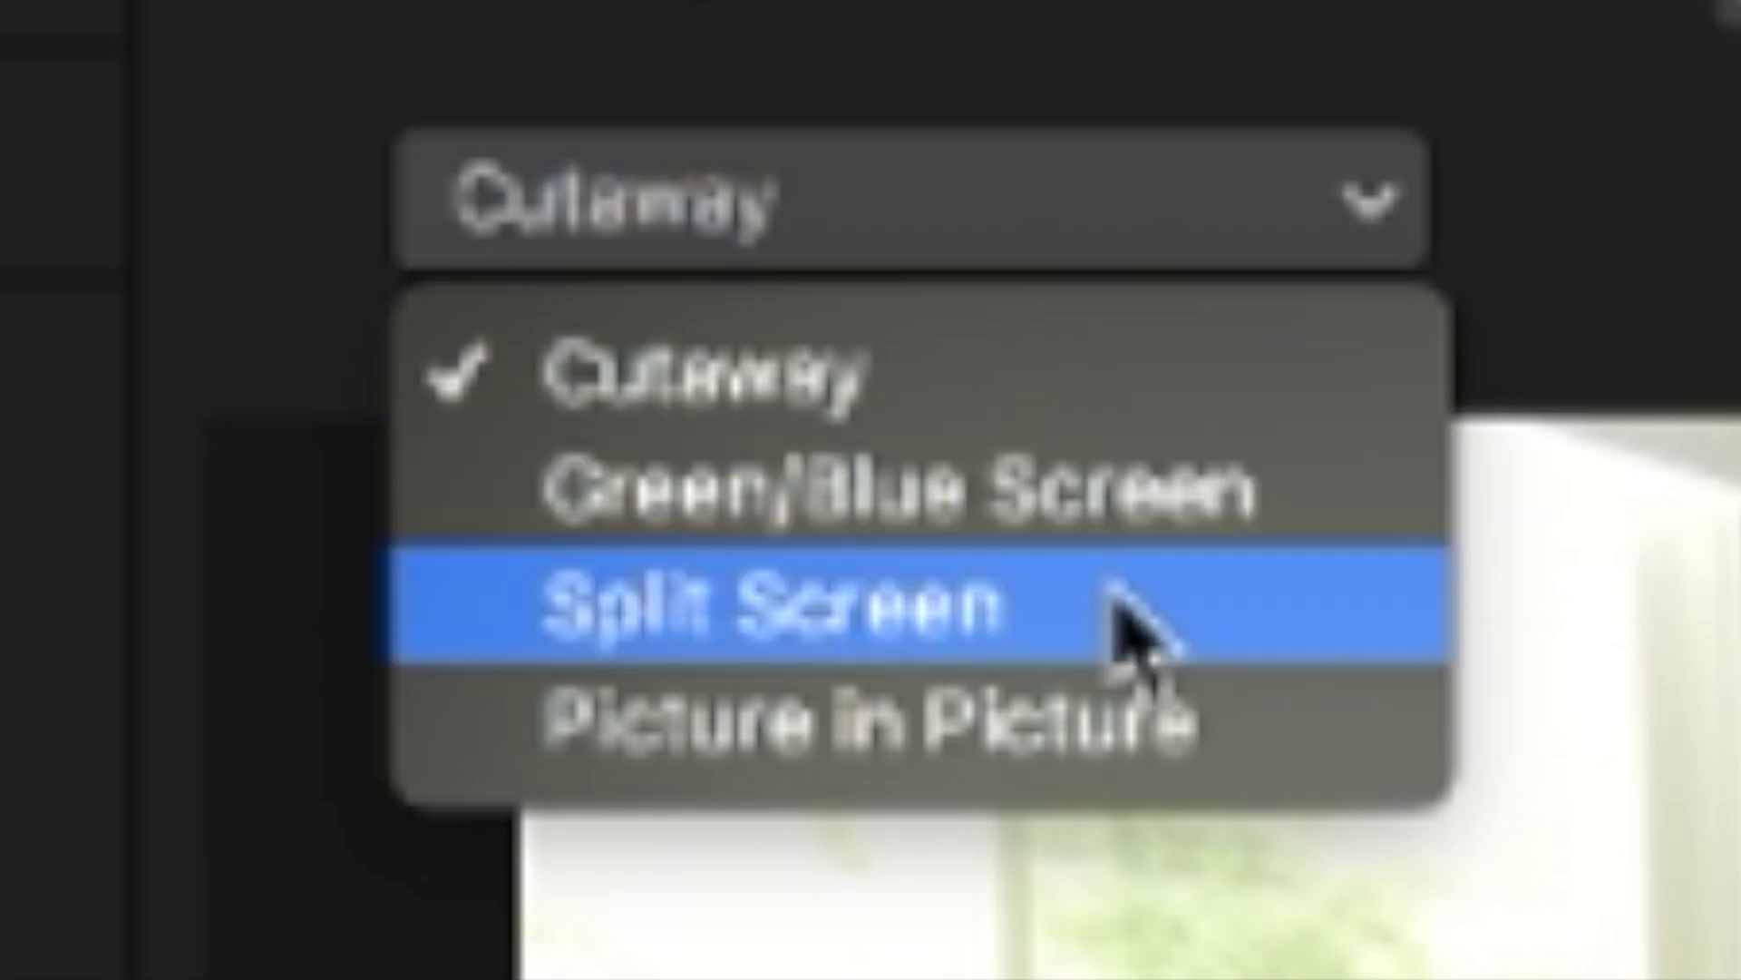
left_click(1052, 717)
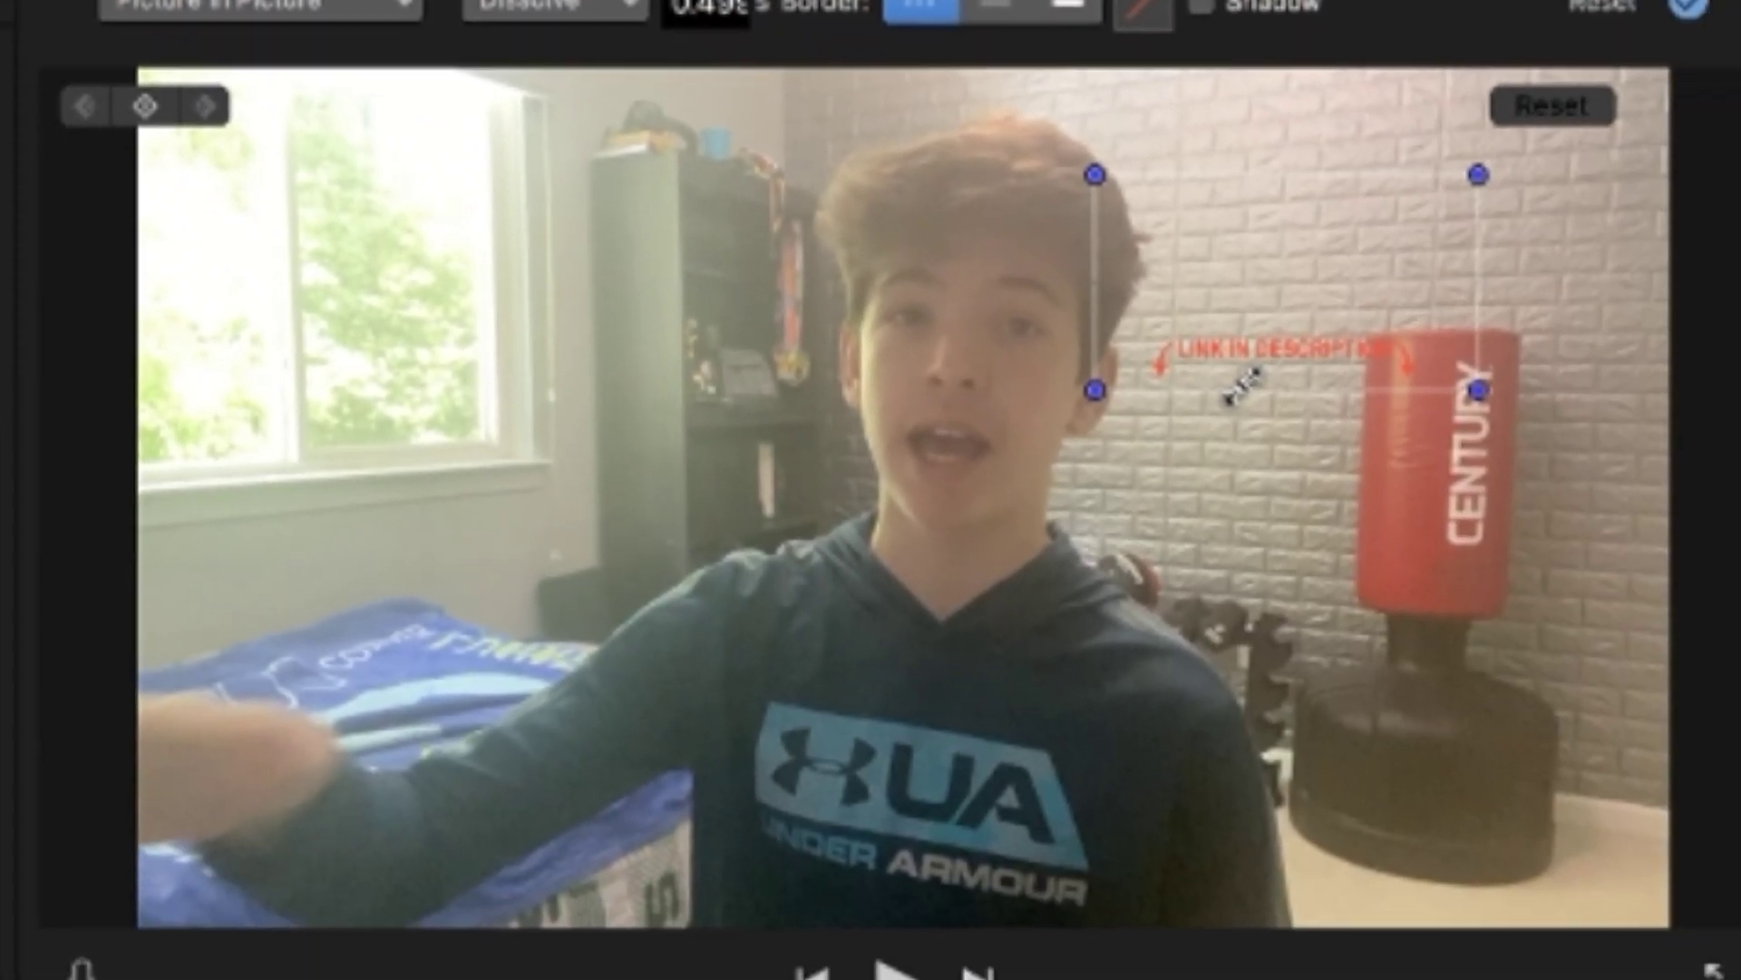
left_click_drag(1242, 386, 303, 828)
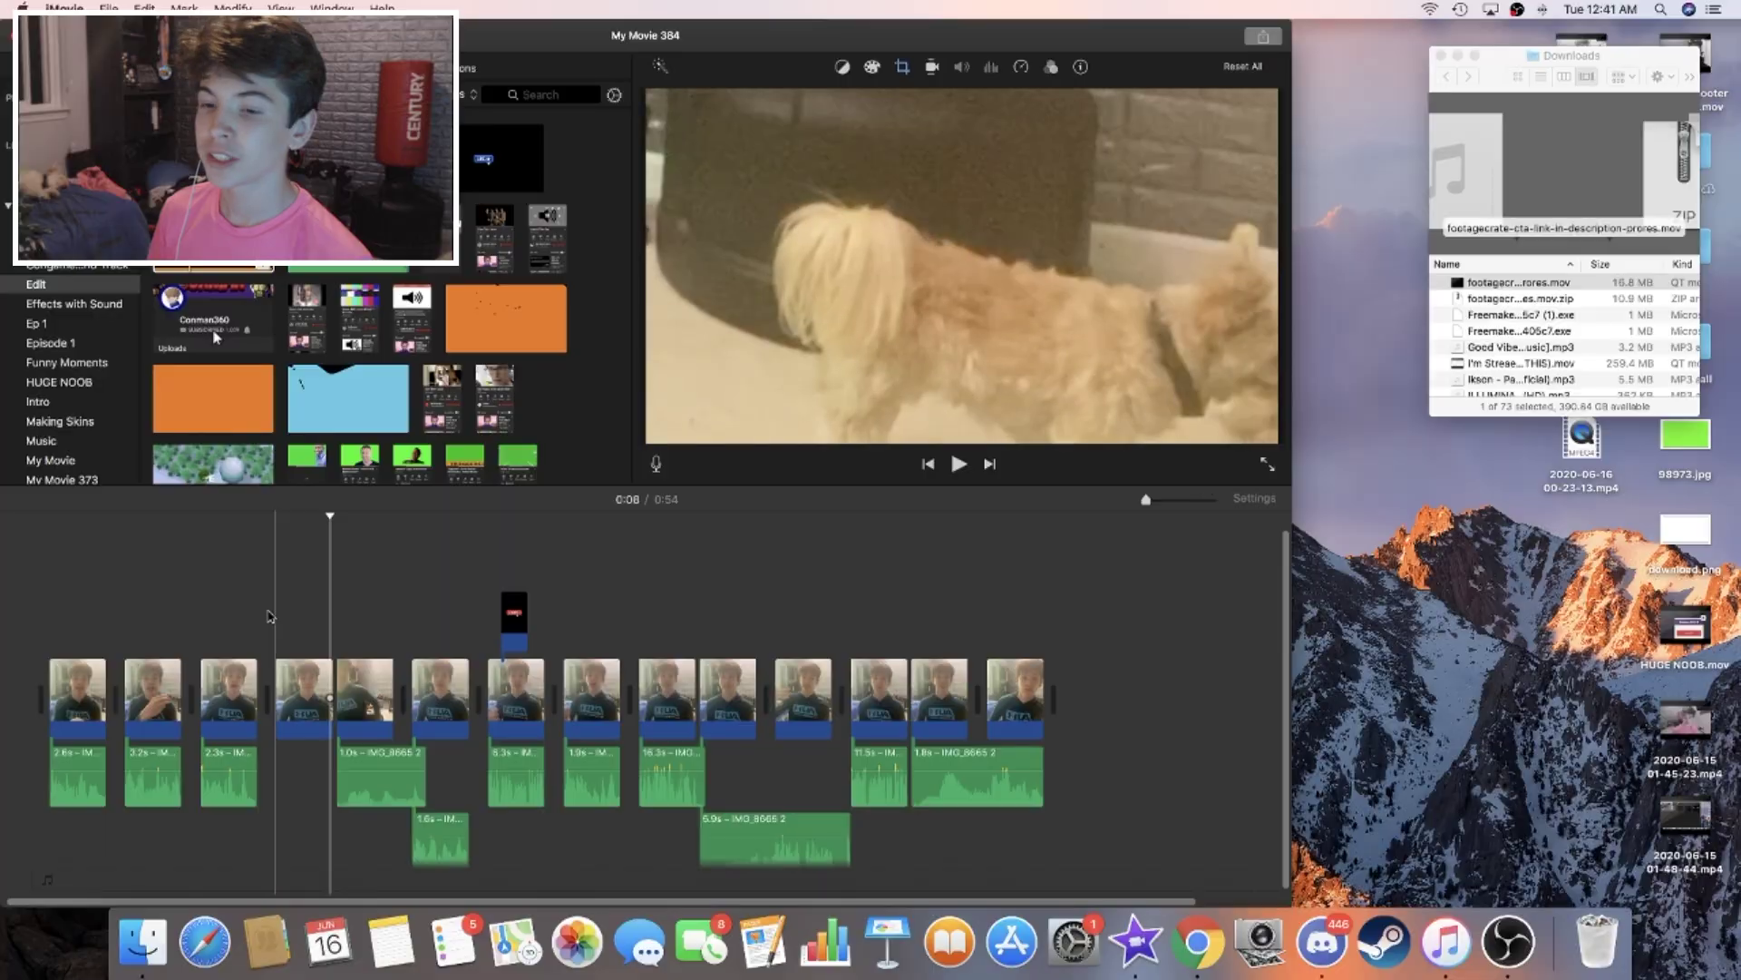
Step: Close the Downloads window, add the cooltext LET ME OUT image from the desktop, and place it above the fourth clip
left_click(1441, 55)
left_click_drag(1574, 254, 555, 606)
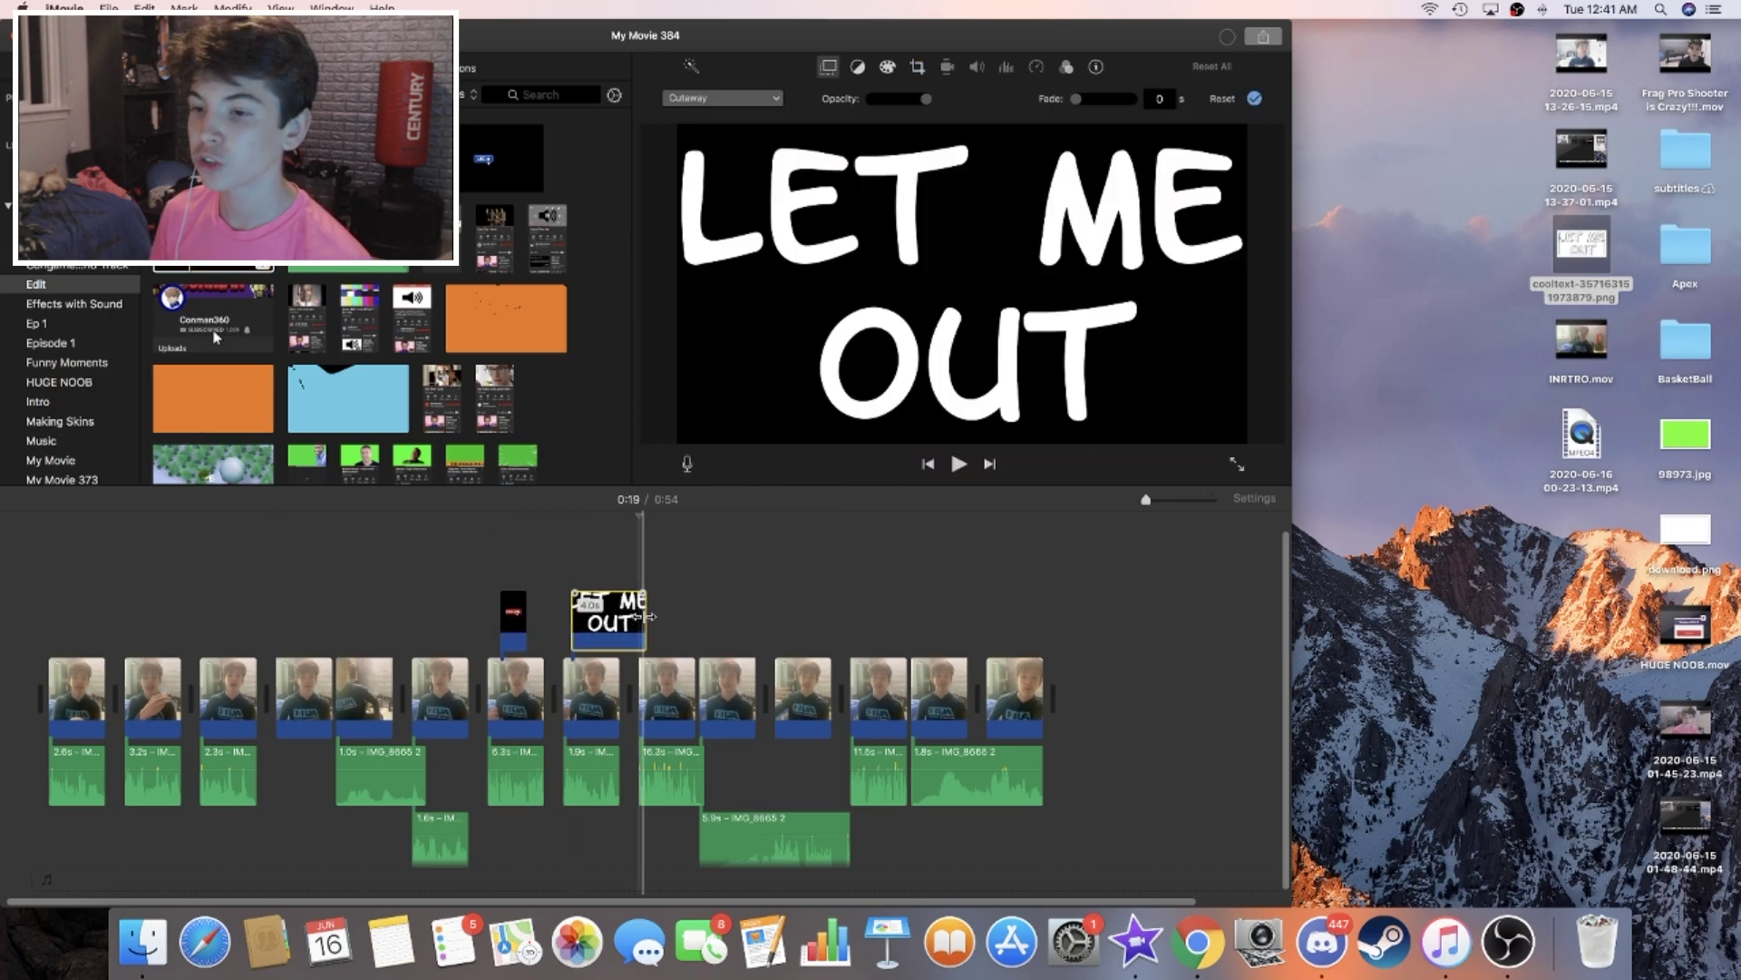
left_click_drag(638, 621, 336, 606)
left_click(281, 588)
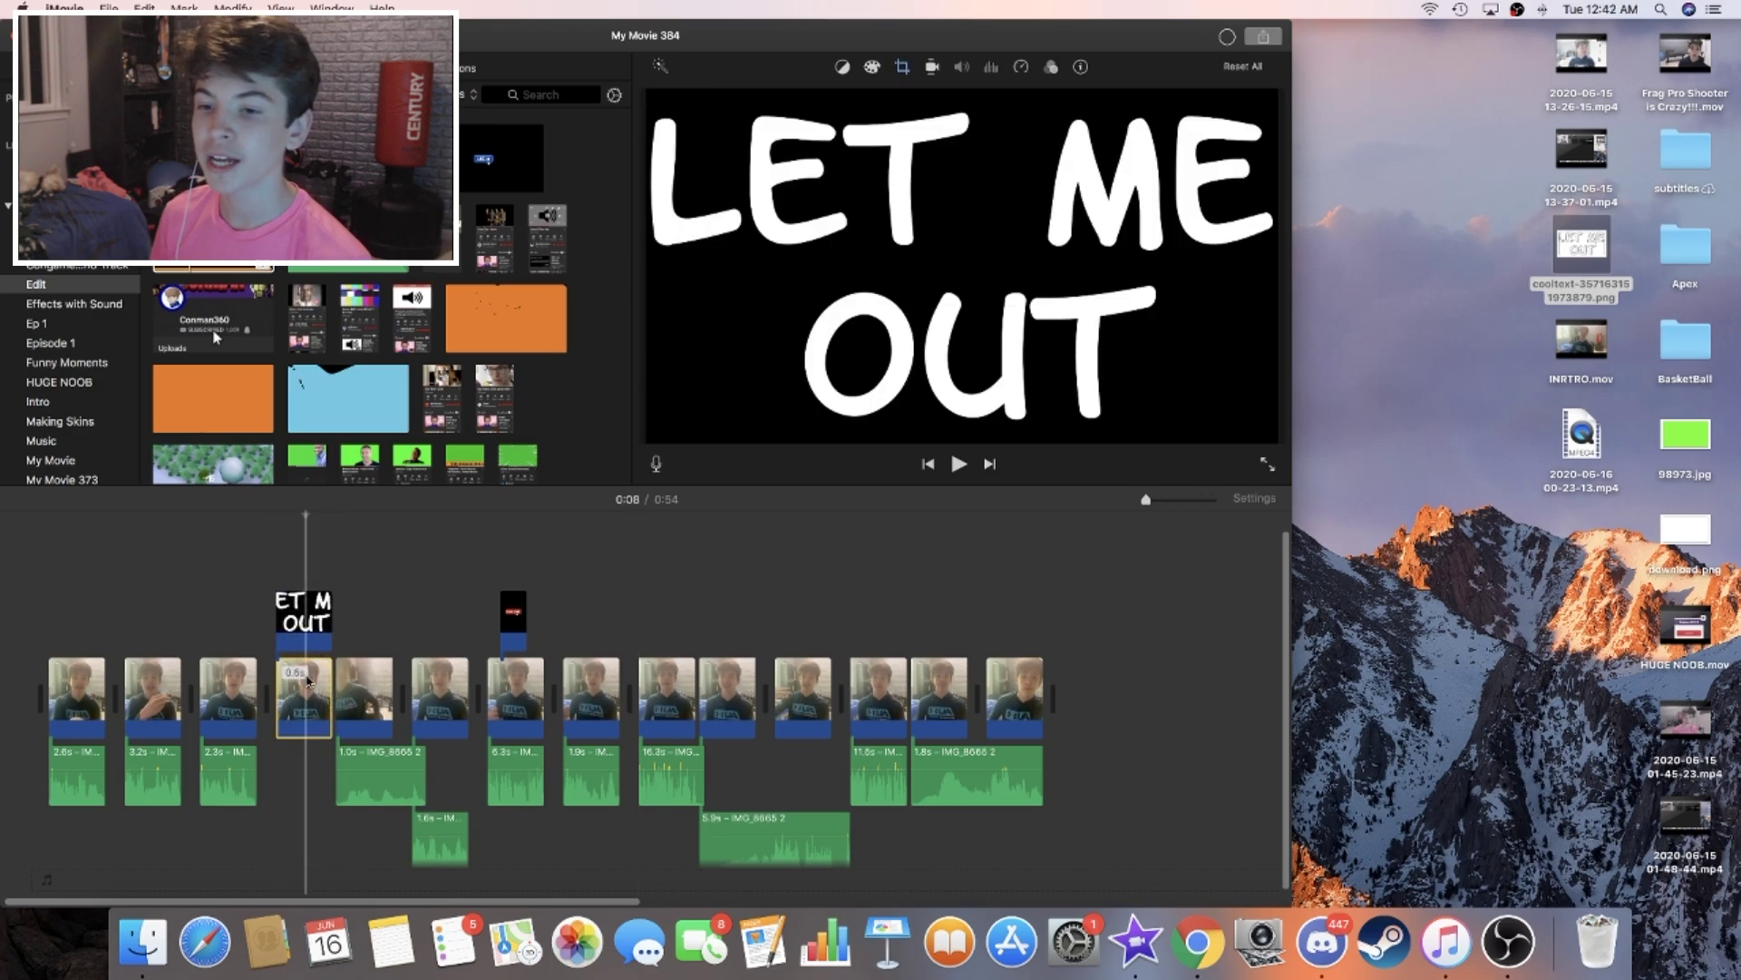
Step: Try the Ken Burns crop style on the LET ME OUT image
left_click(303, 619)
left_click(918, 64)
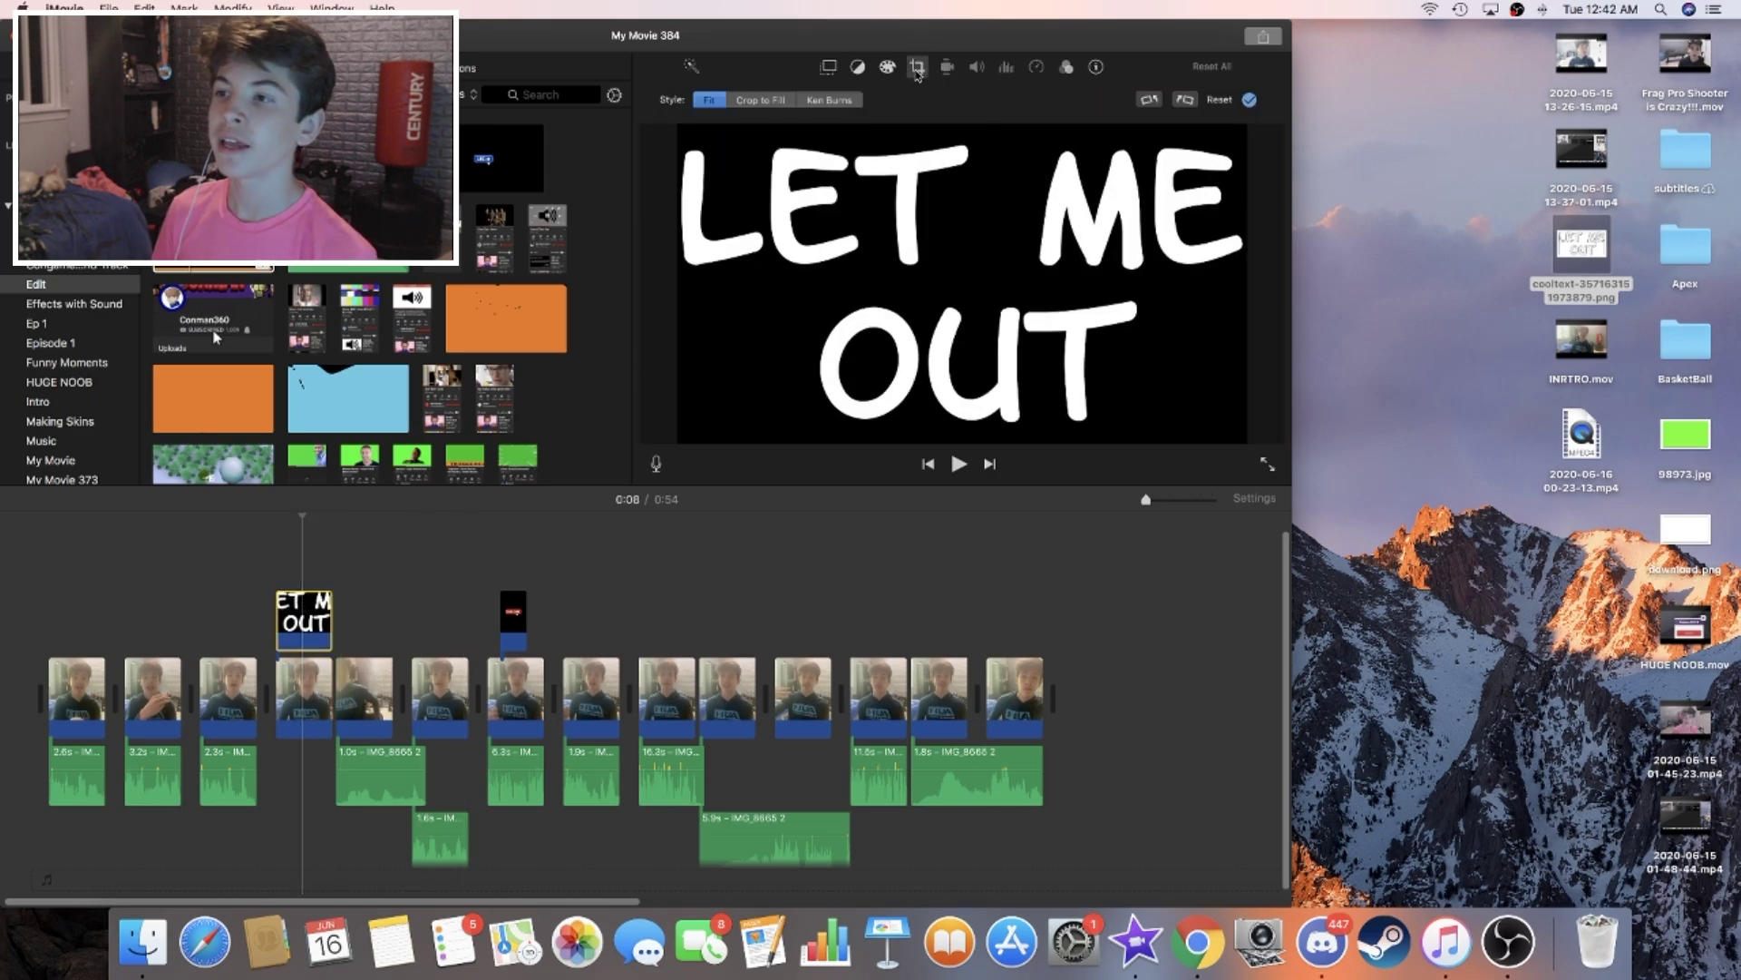
left_click(830, 100)
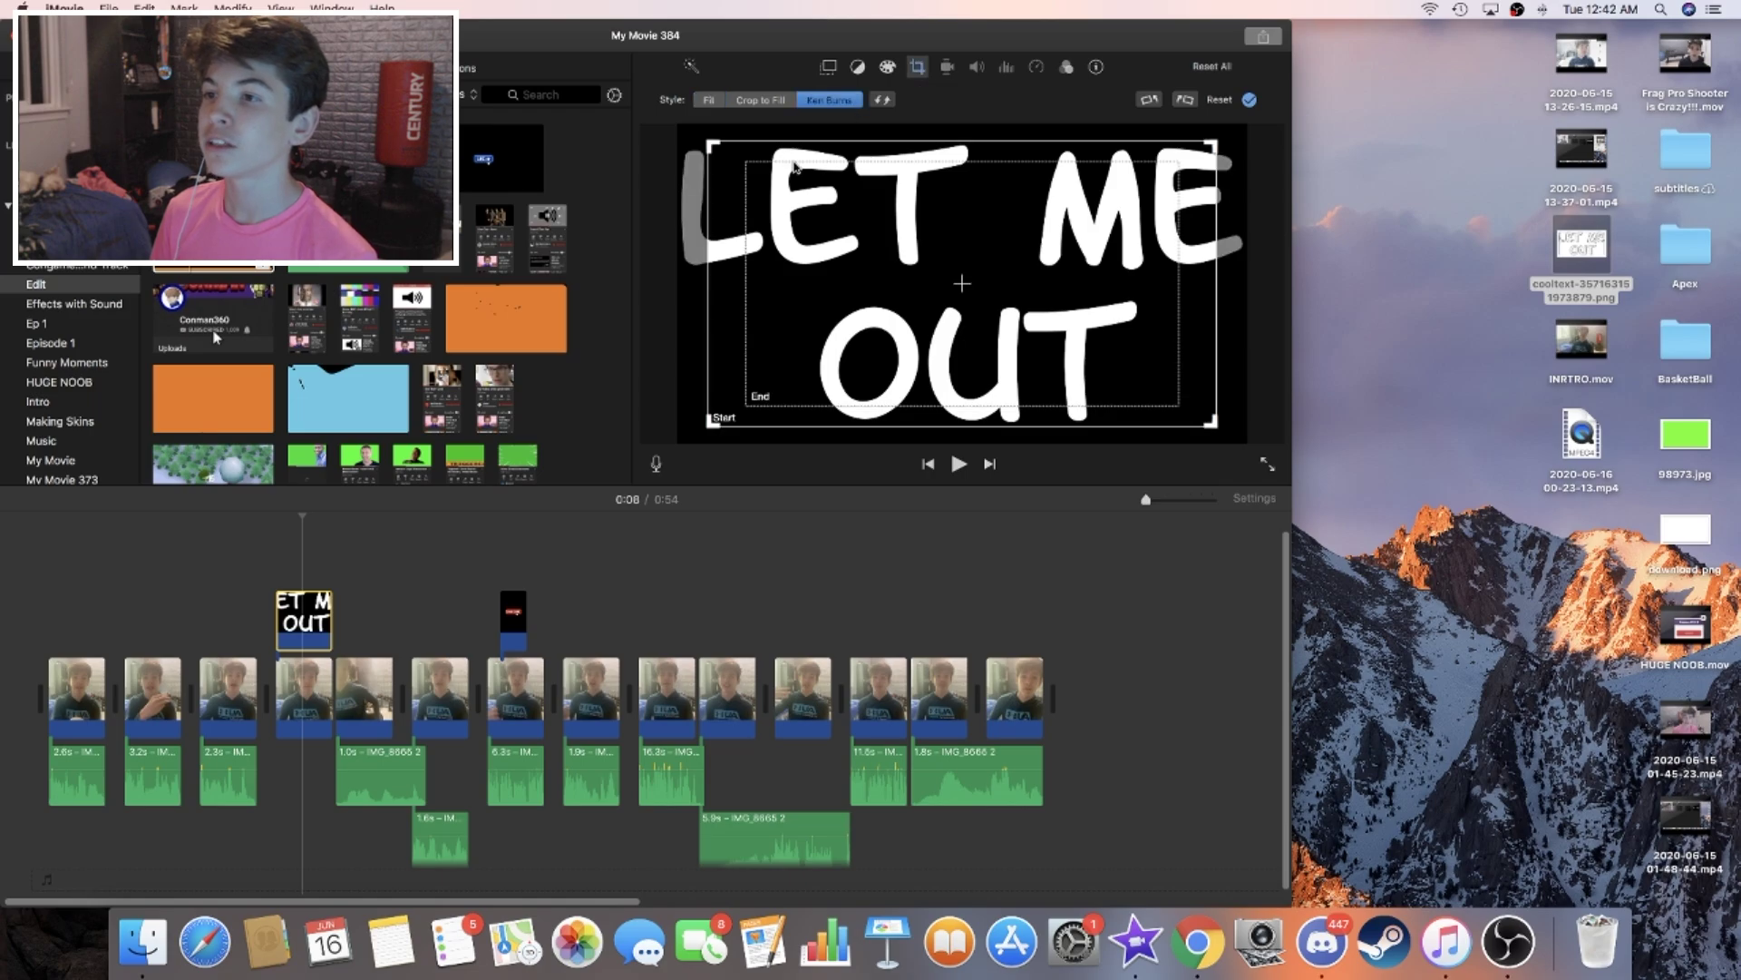
Step: Open the iMovie preferences and use Fit as the default Photo Placement
left_click(66, 9)
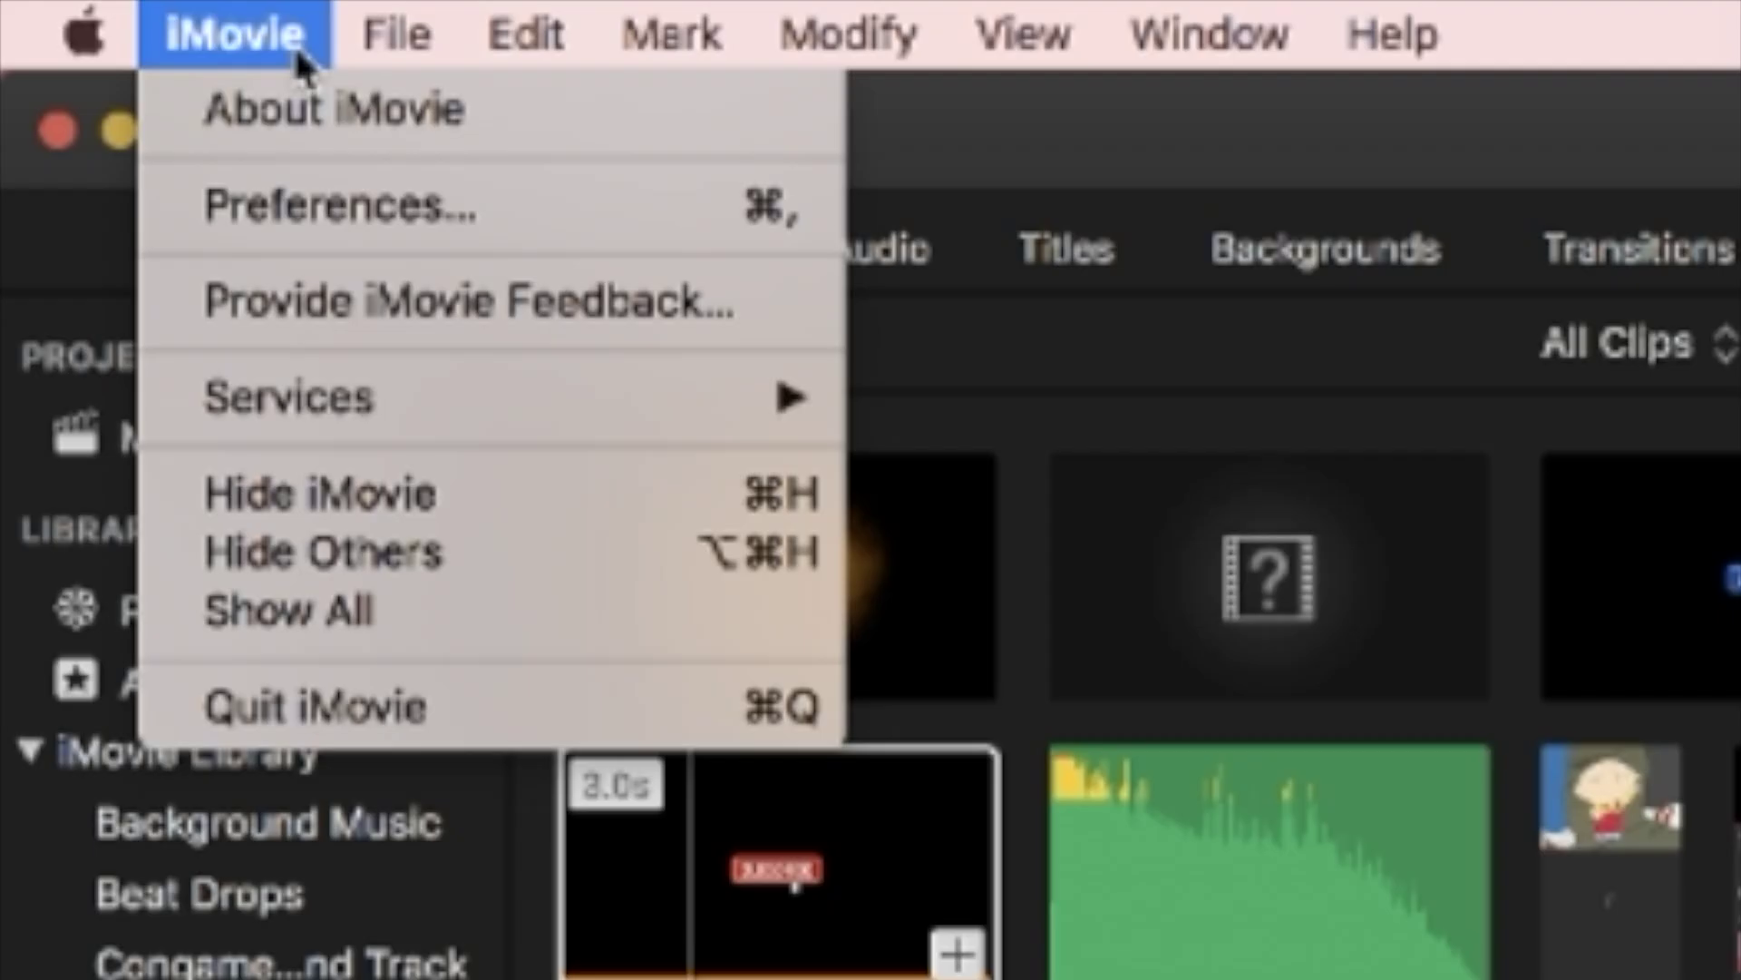
left_click(82, 57)
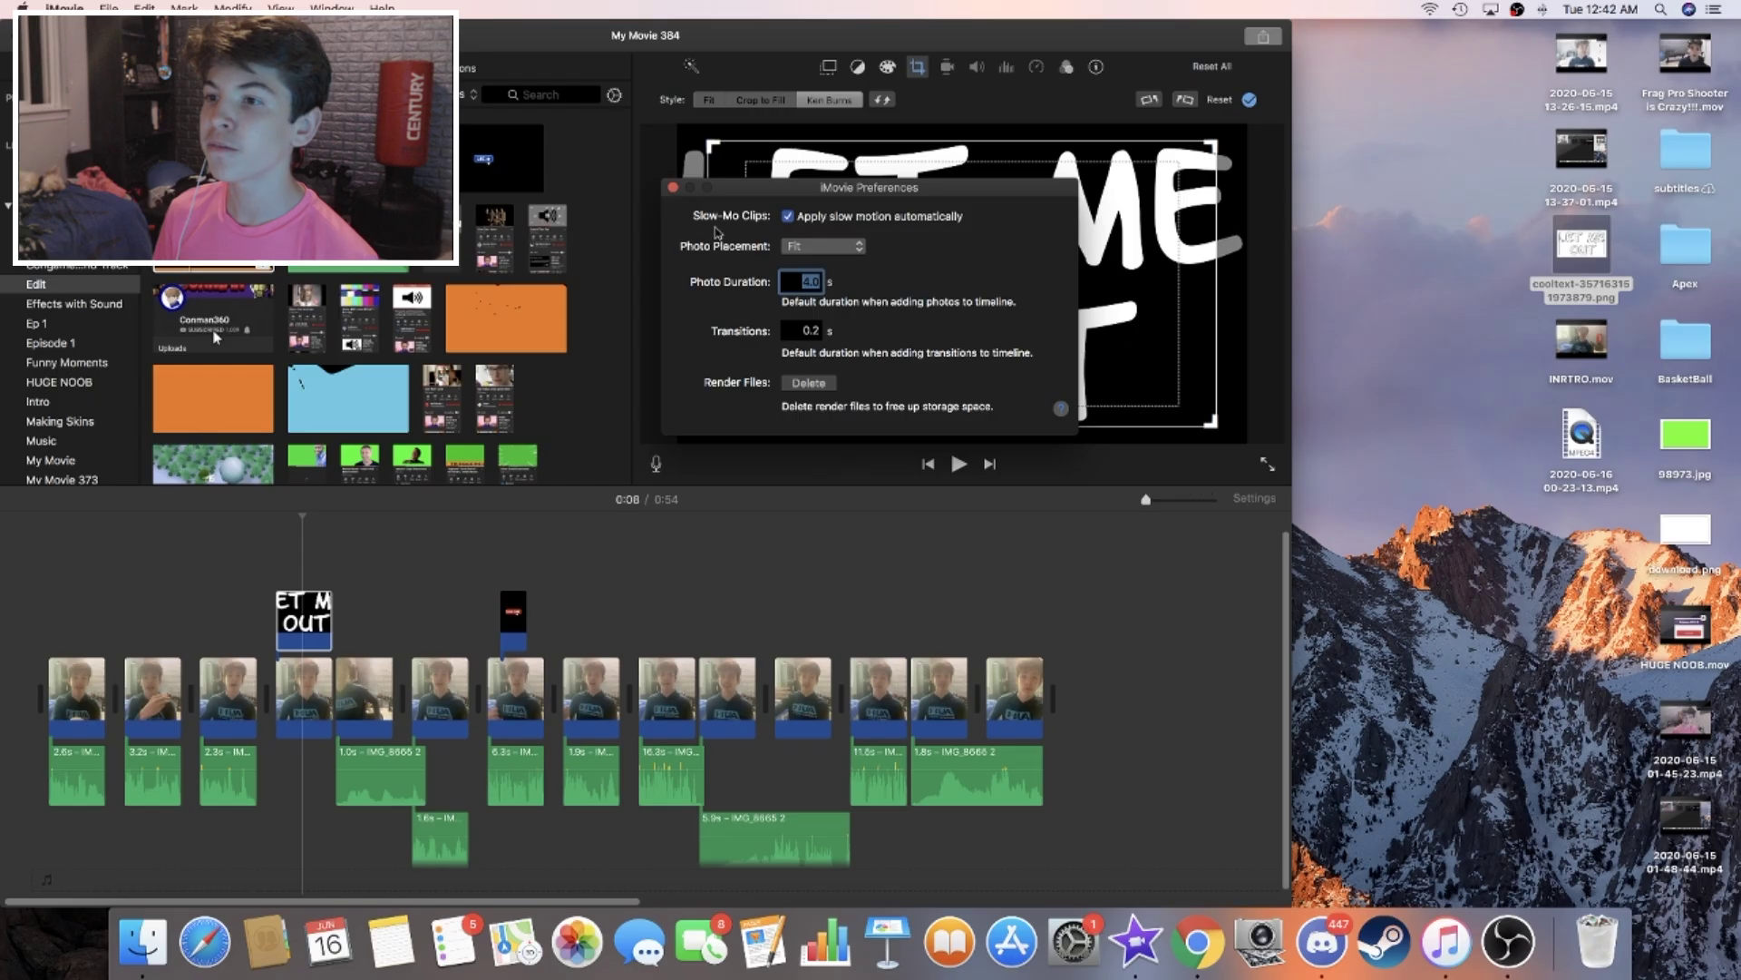
left_click(783, 248)
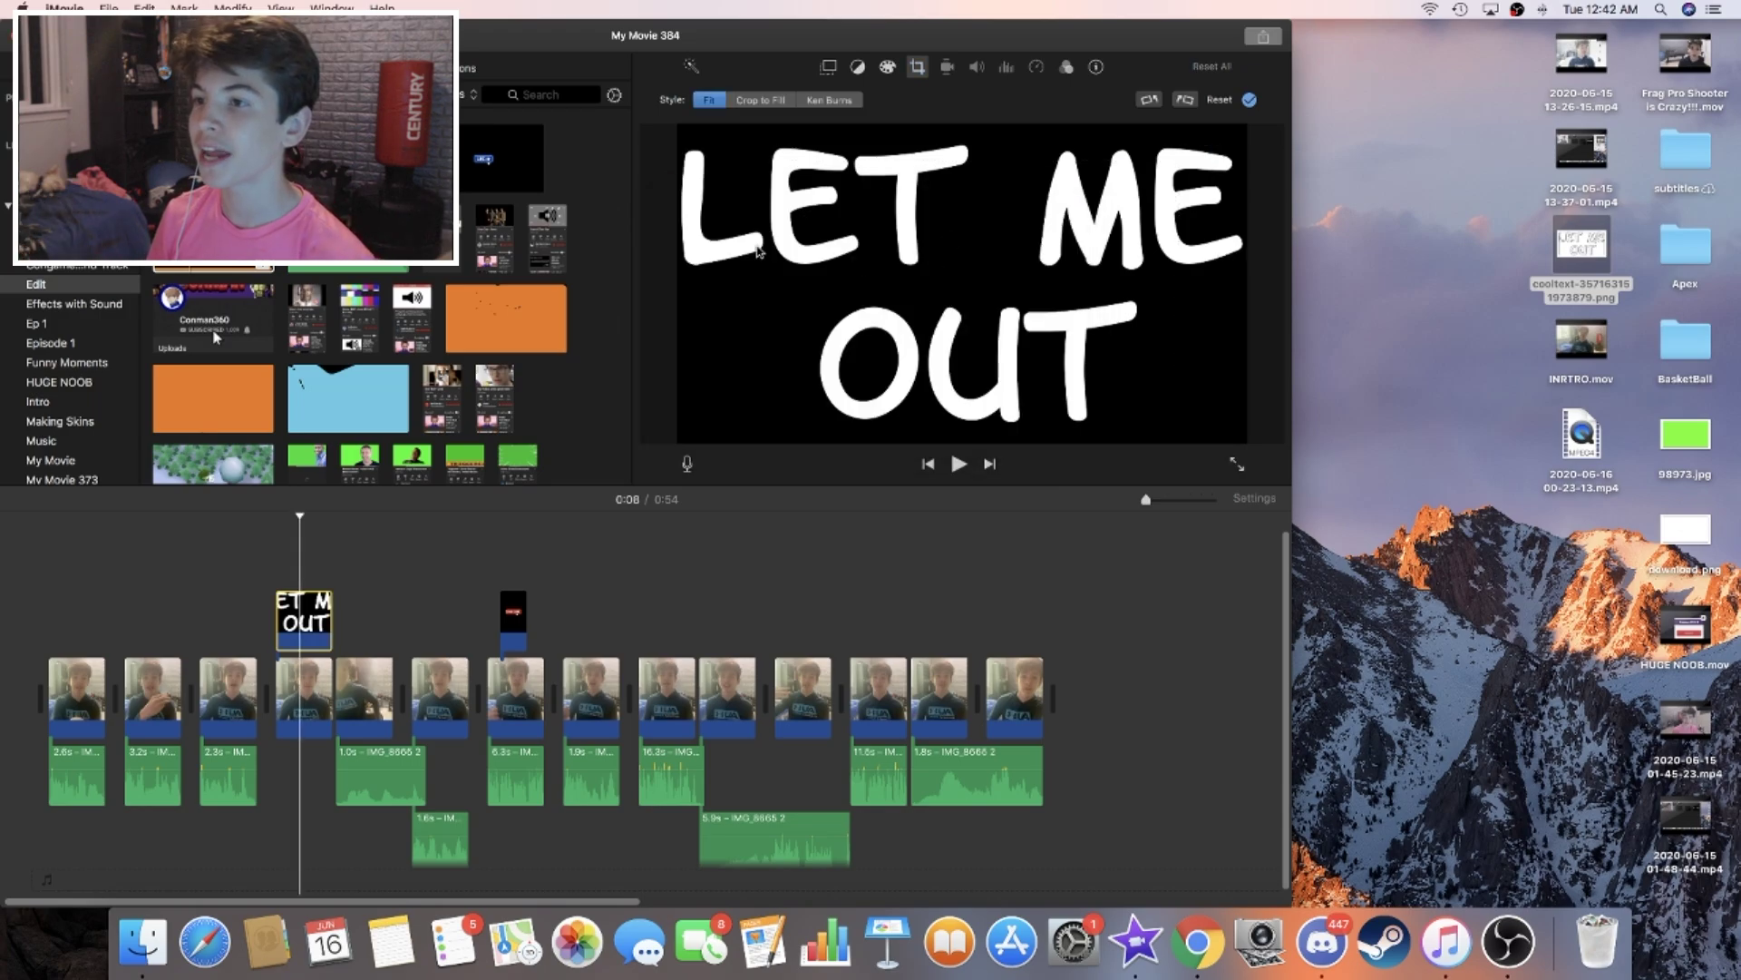
Step: Set the LET ME OUT image to Picture in Picture, then enlarge and reposition it over the dog shot
left_click(828, 68)
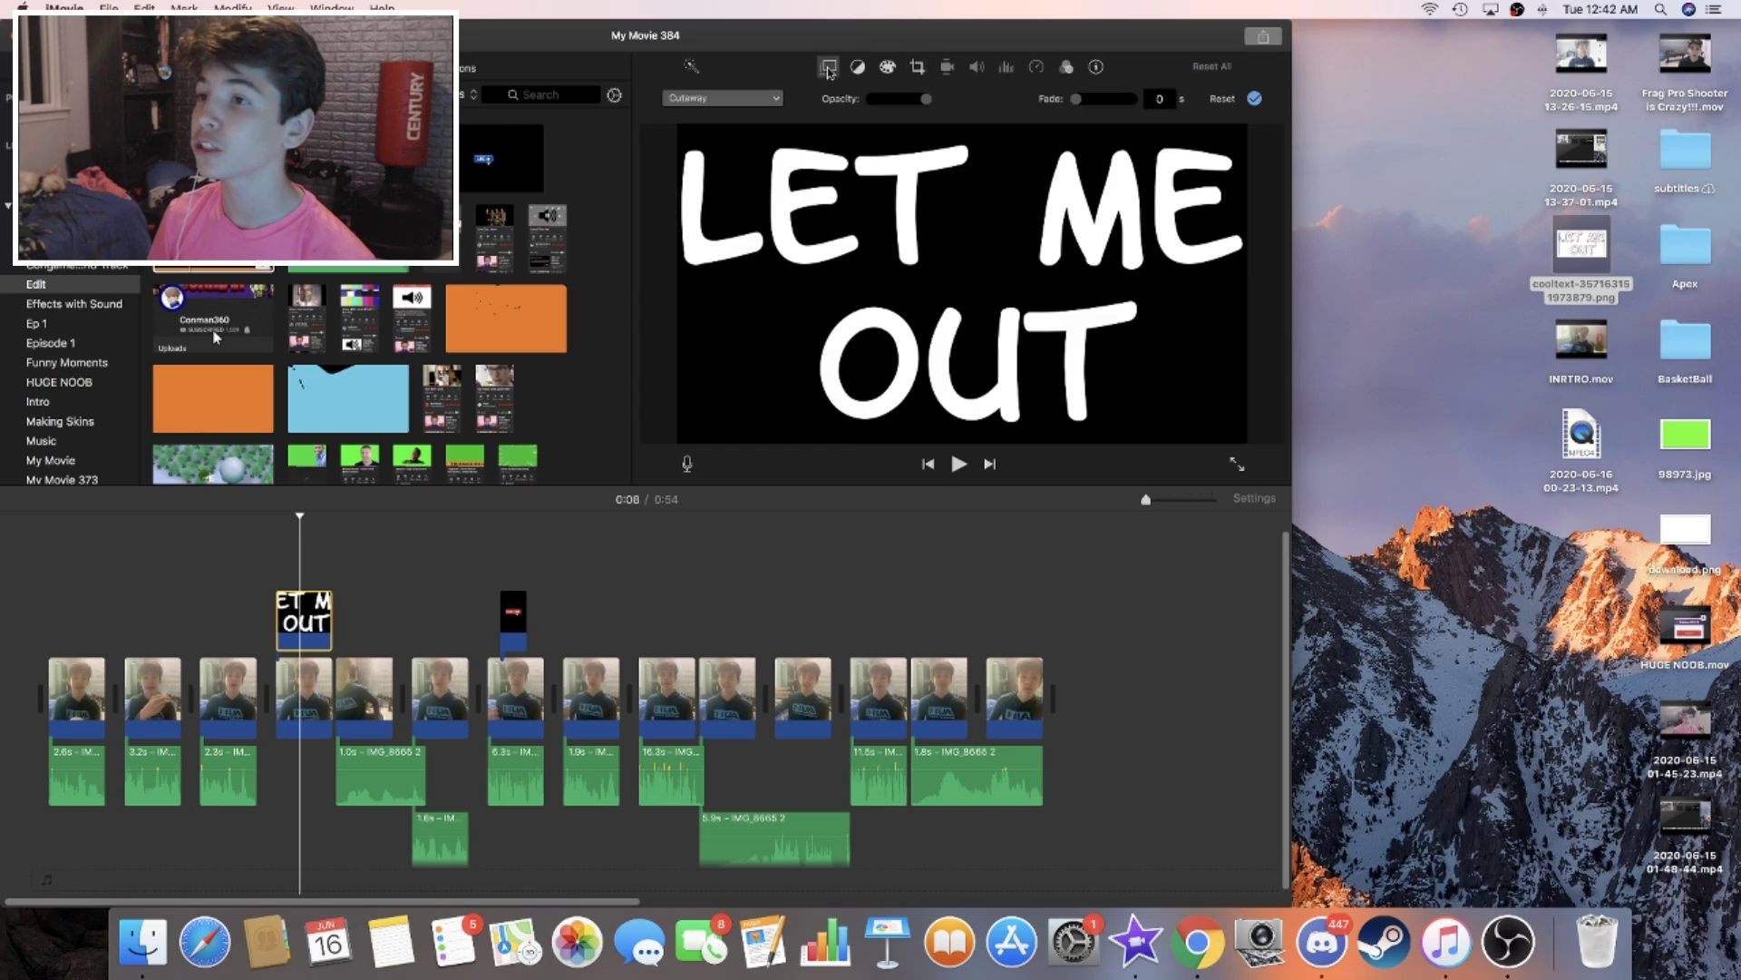
left_click(731, 99)
left_click(733, 160)
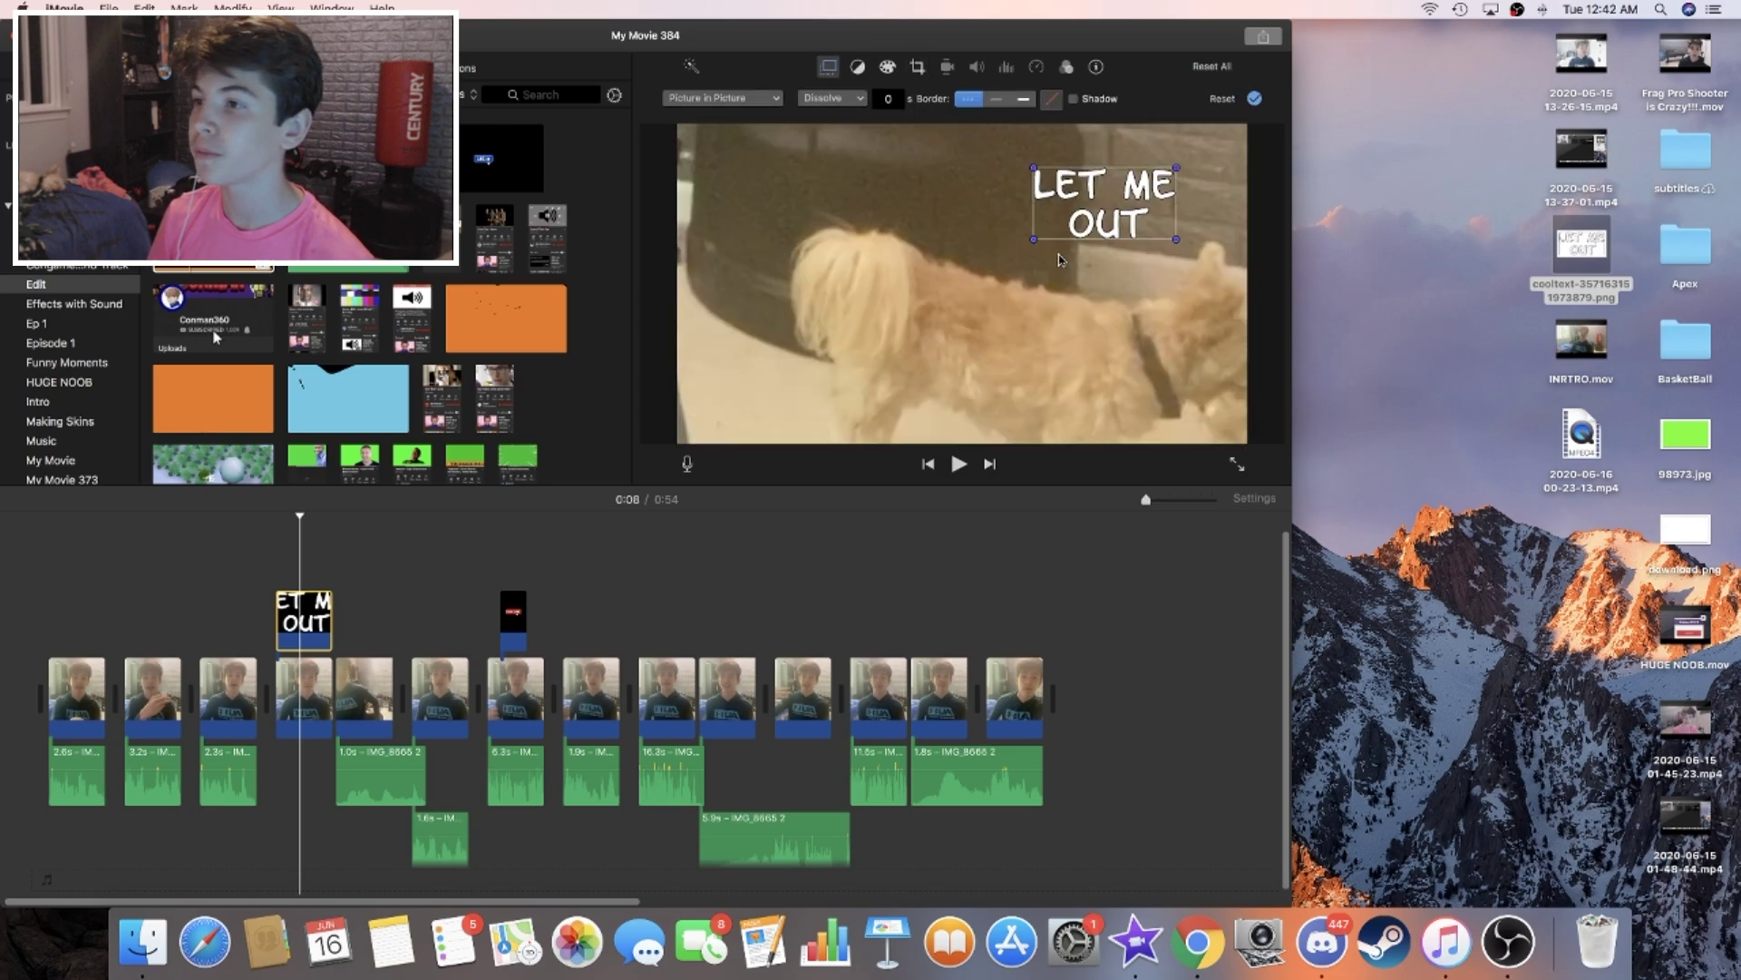
left_click_drag(1104, 238, 880, 238)
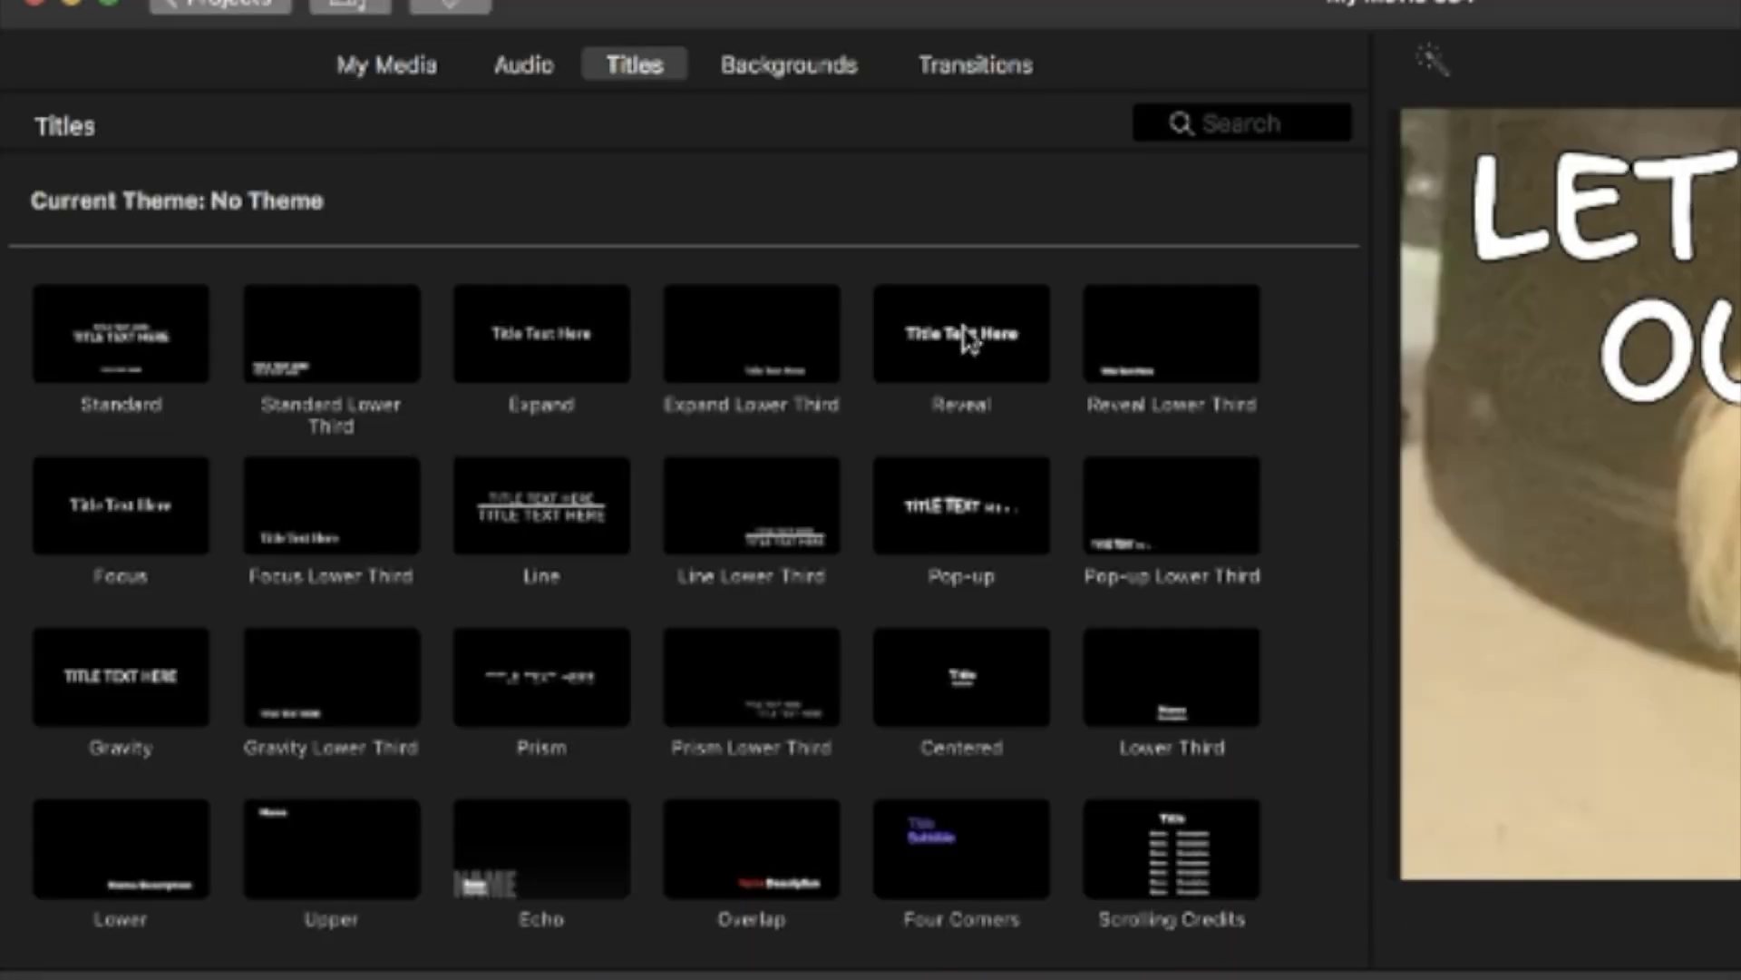
Step: Add a Reveal title above the clips near 0:35 and set its text to "Let me out"
left_click(964, 330)
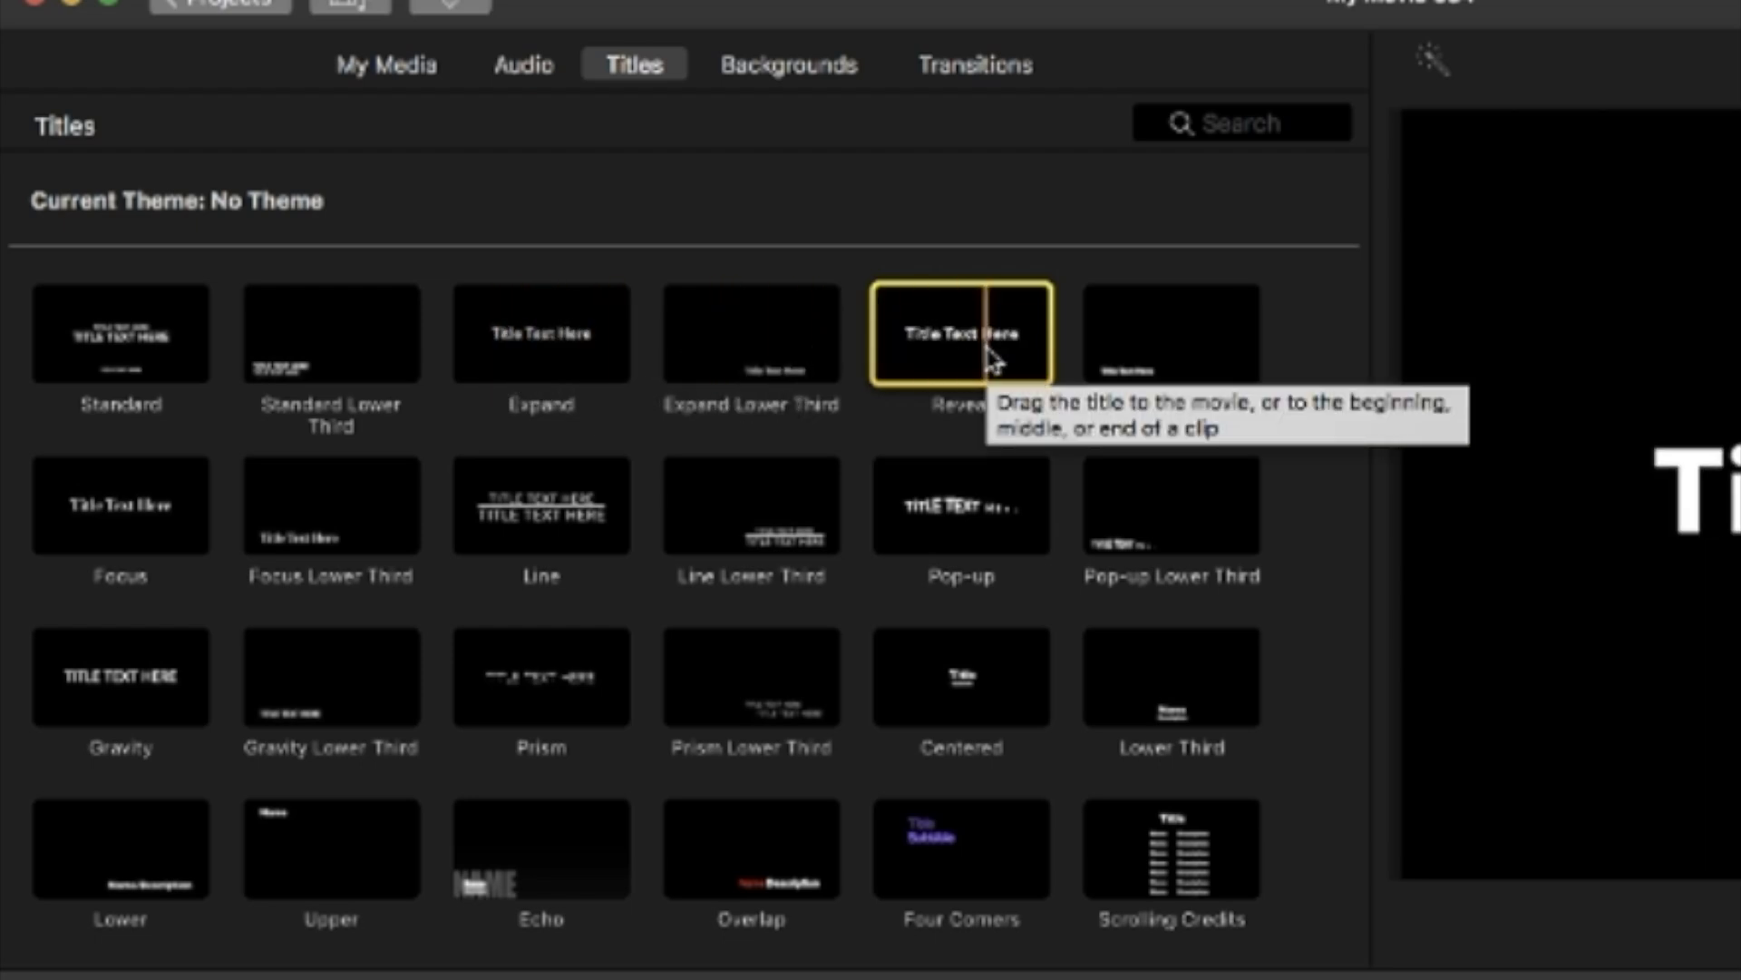
left_click_drag(994, 360, 716, 626)
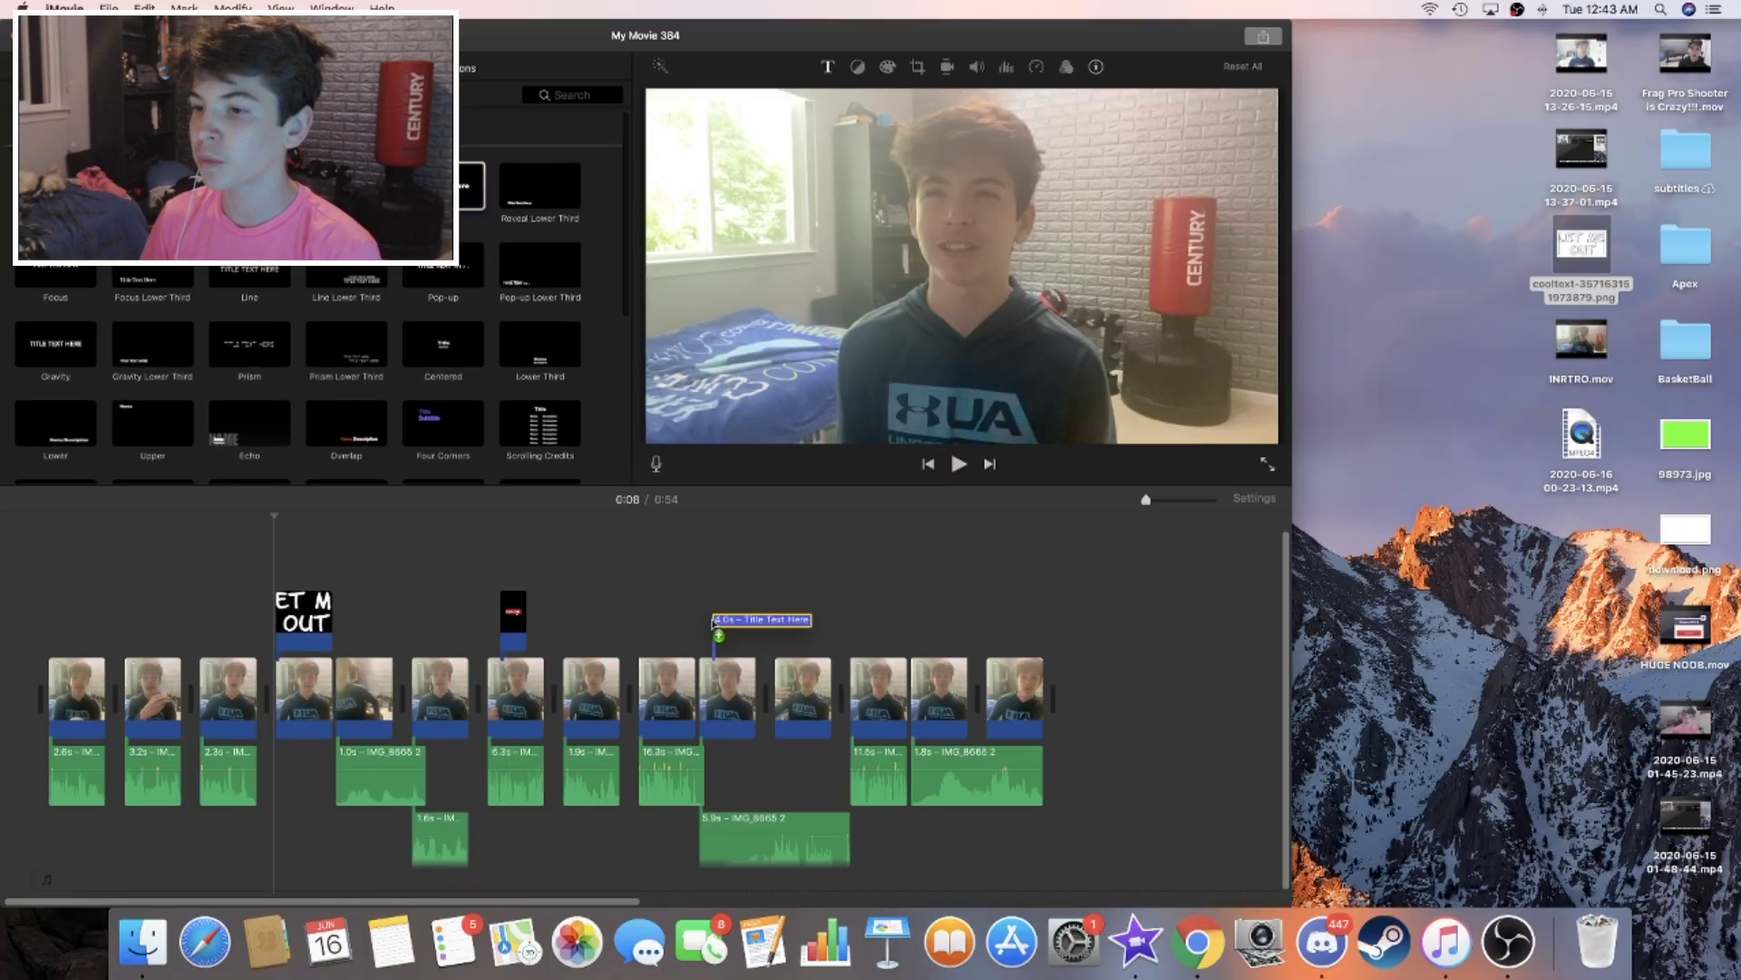
double_click(983, 281)
key("super+a")
type("Let m")
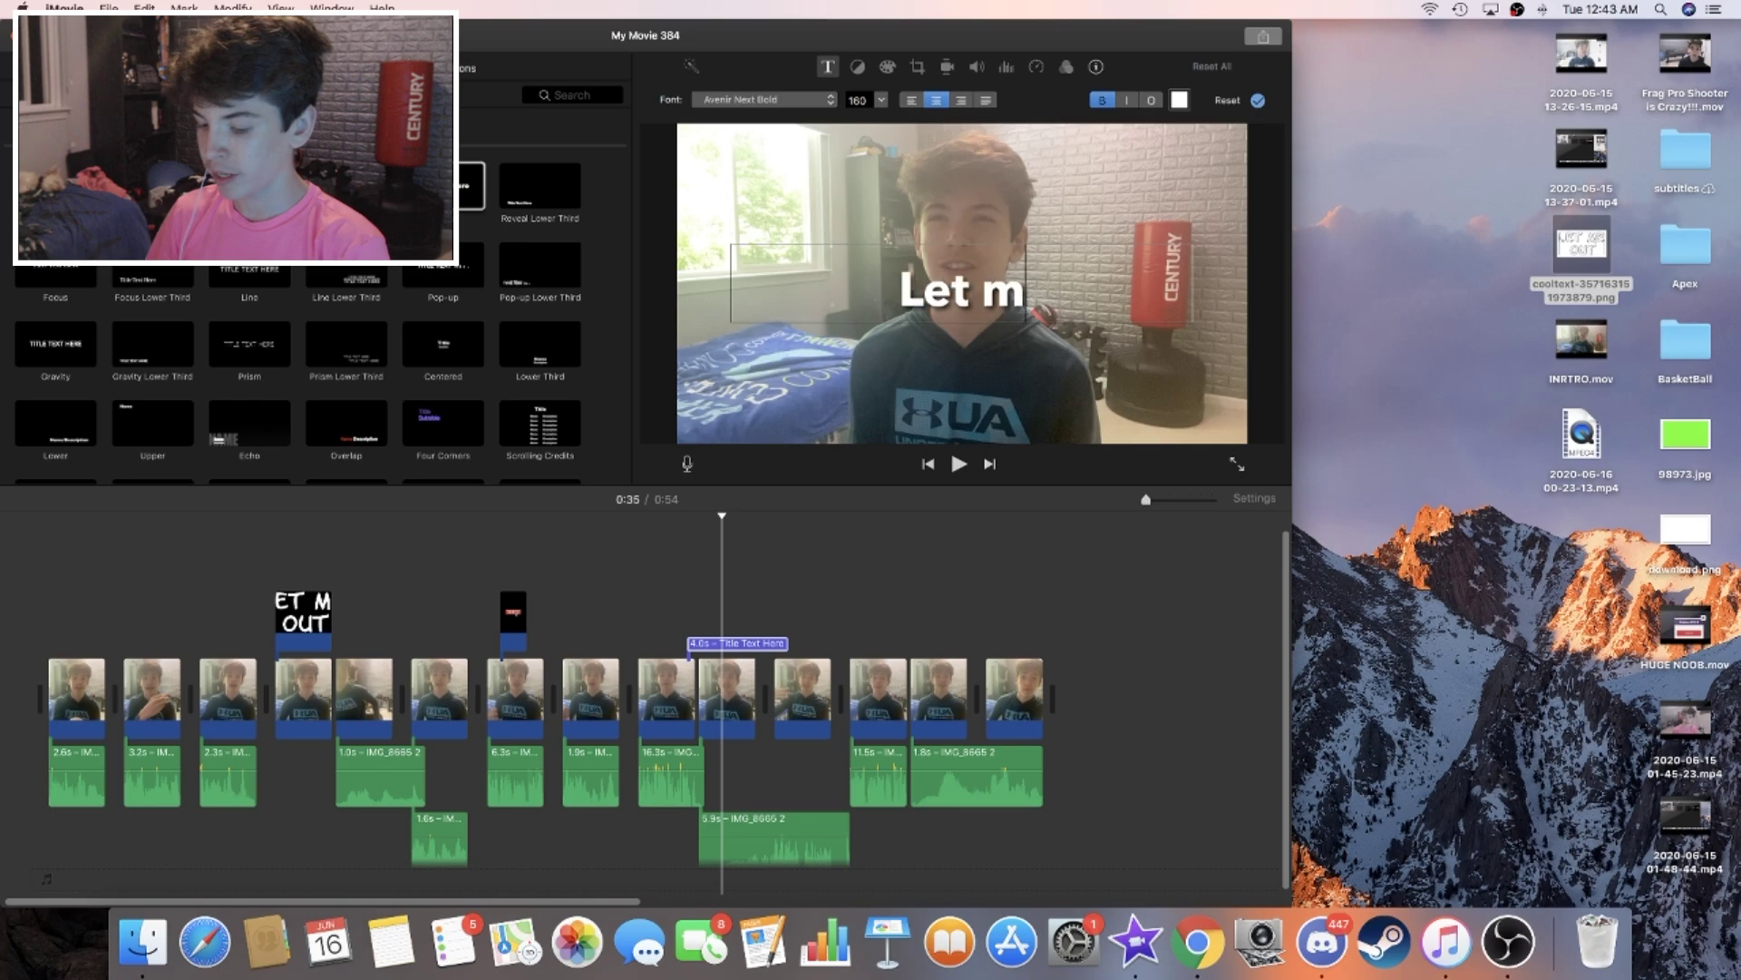
type("e out")
left_click(787, 570)
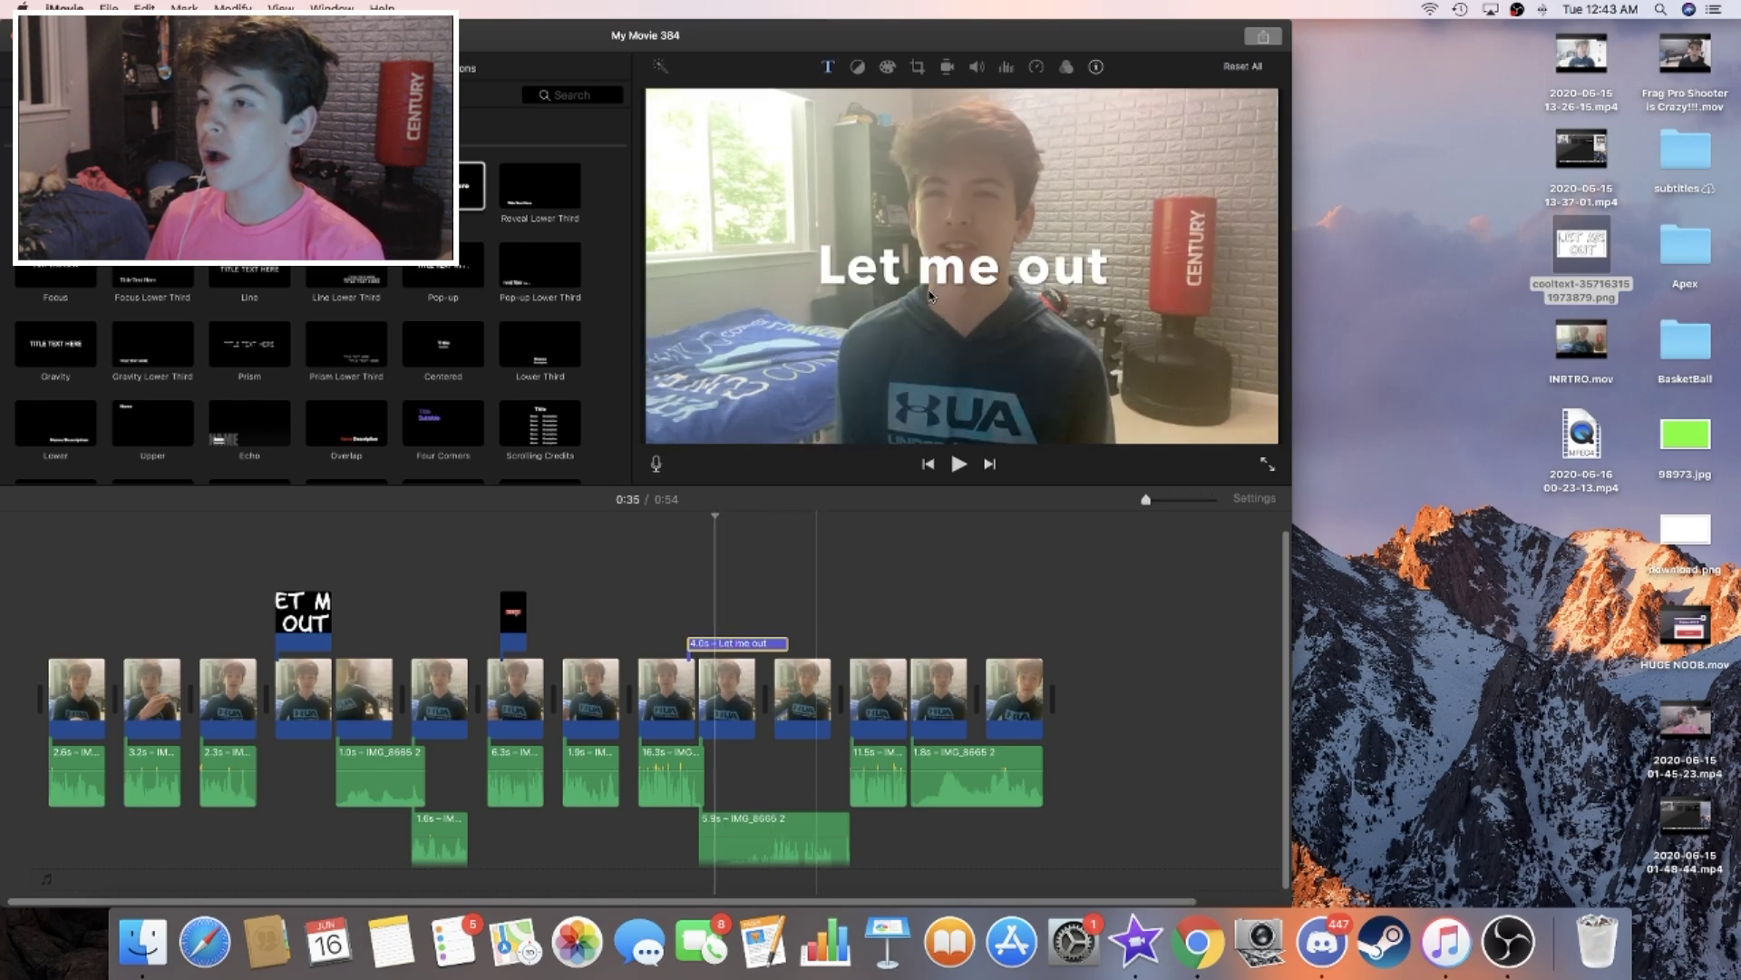
Step: Browse the other title styles and delete the "Let me out" title from the timeline
left_click(932, 287)
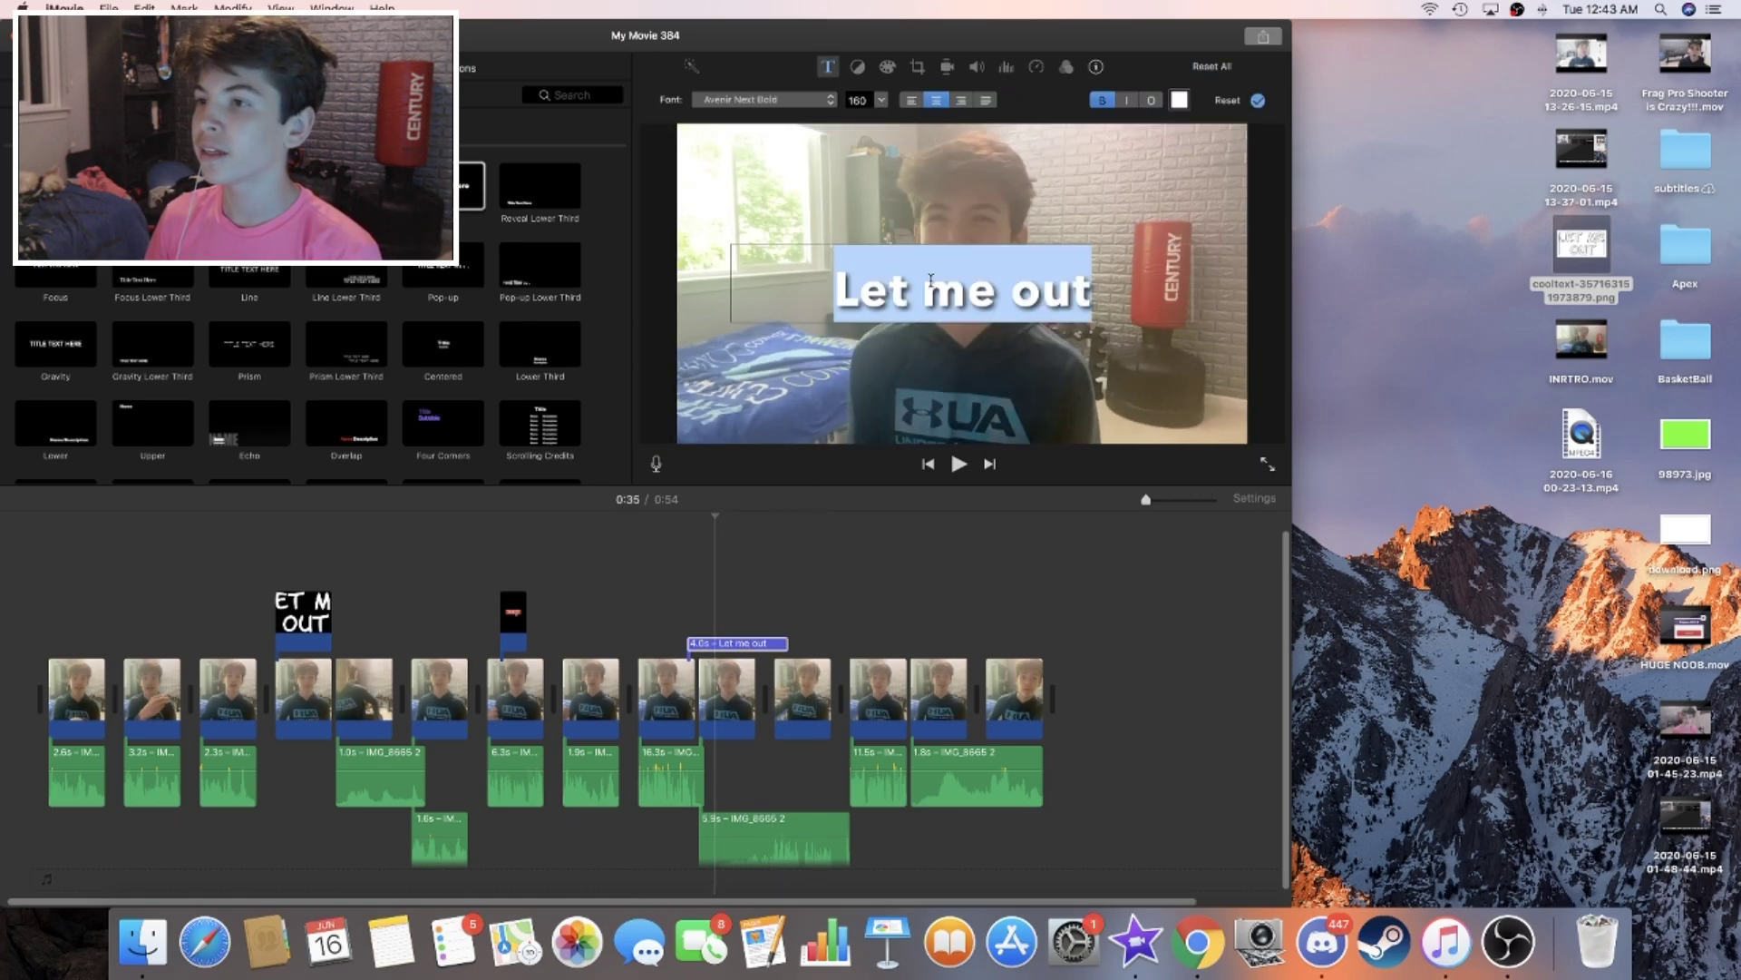
left_click(878, 226)
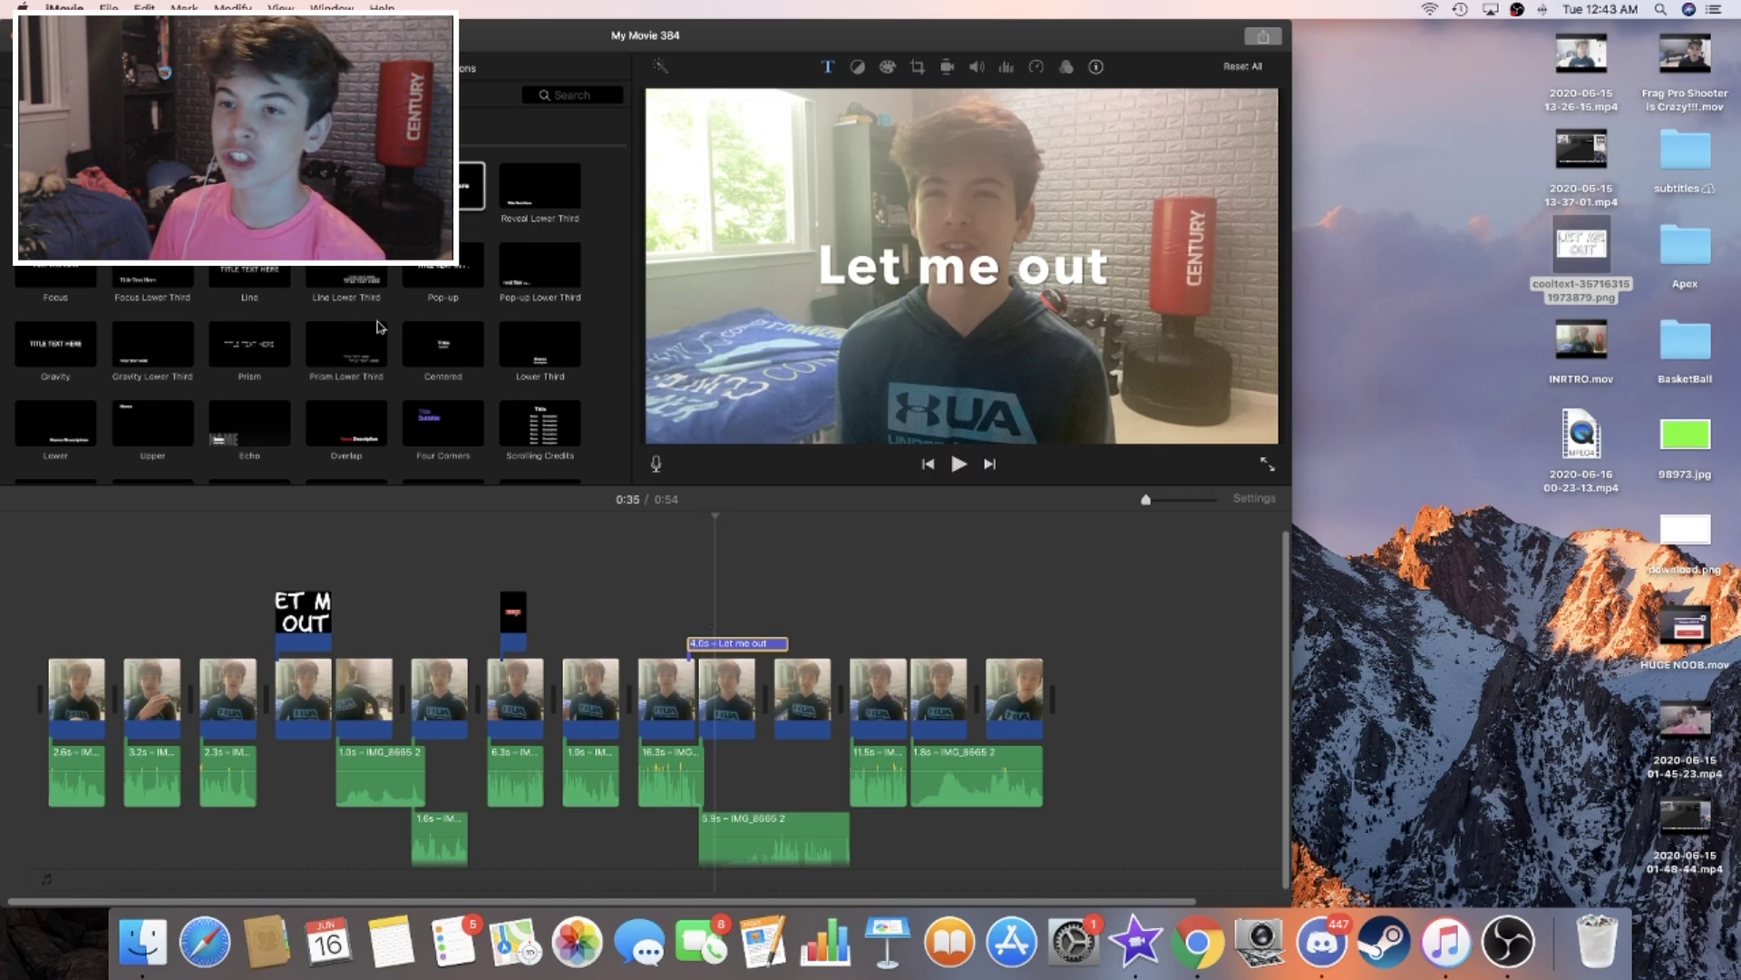
scroll(241, 348, "down", 3)
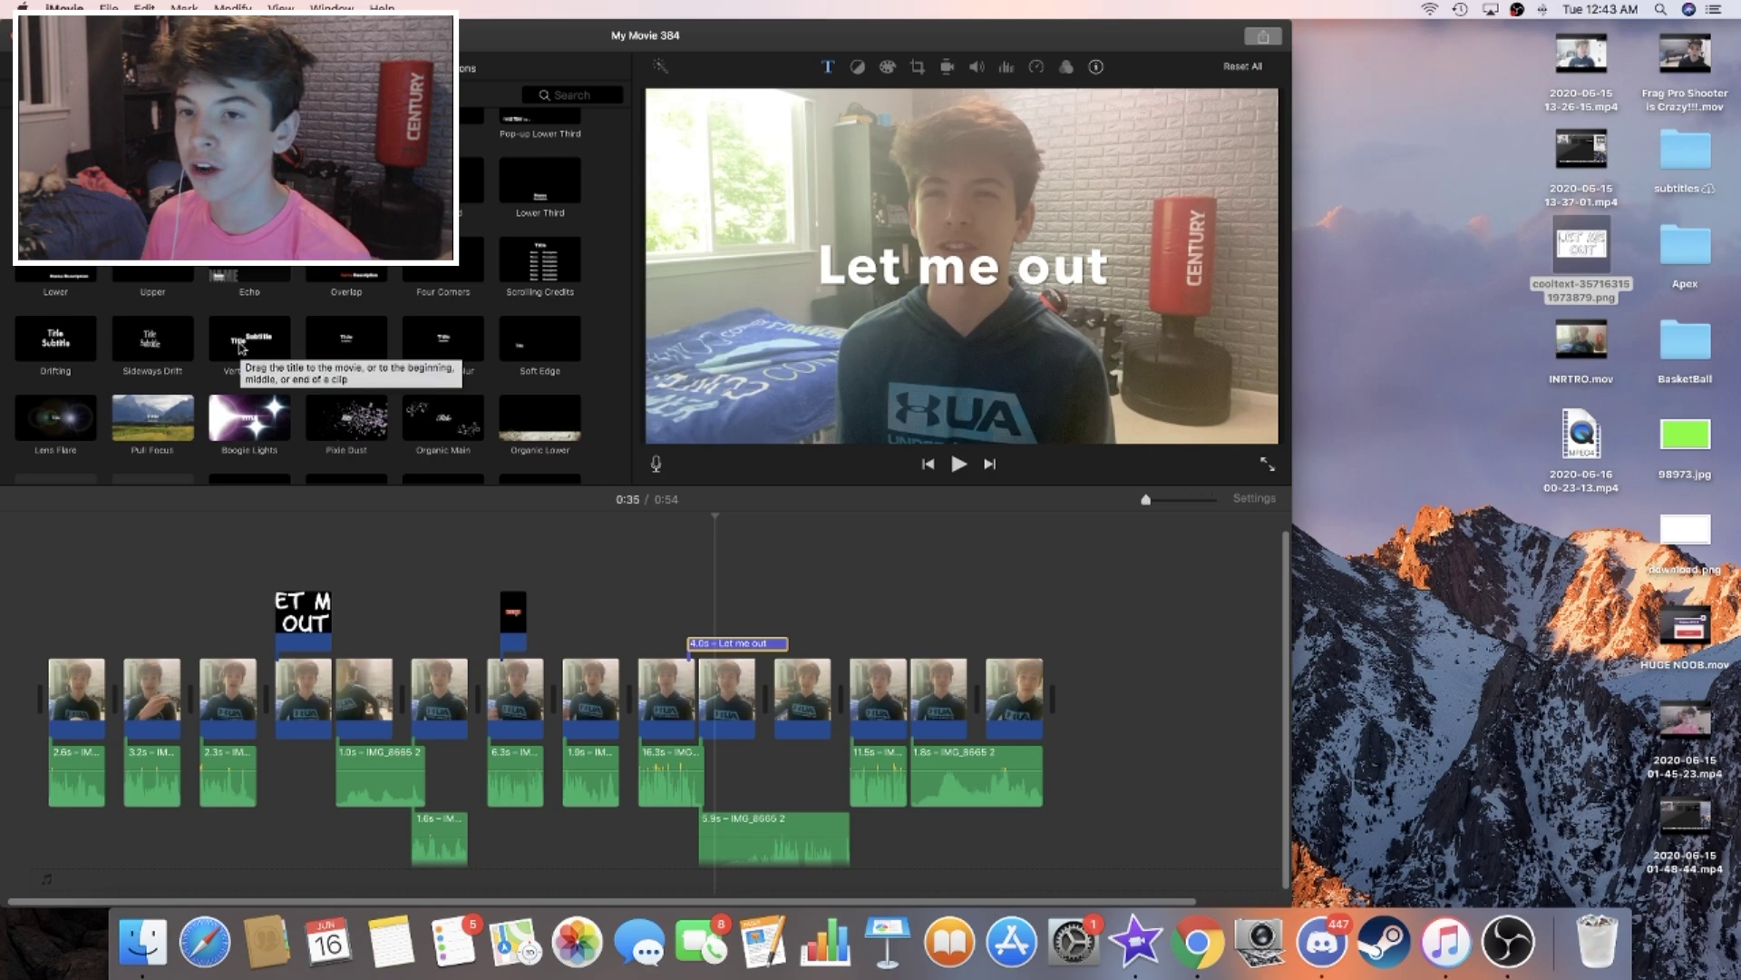
key("Delete")
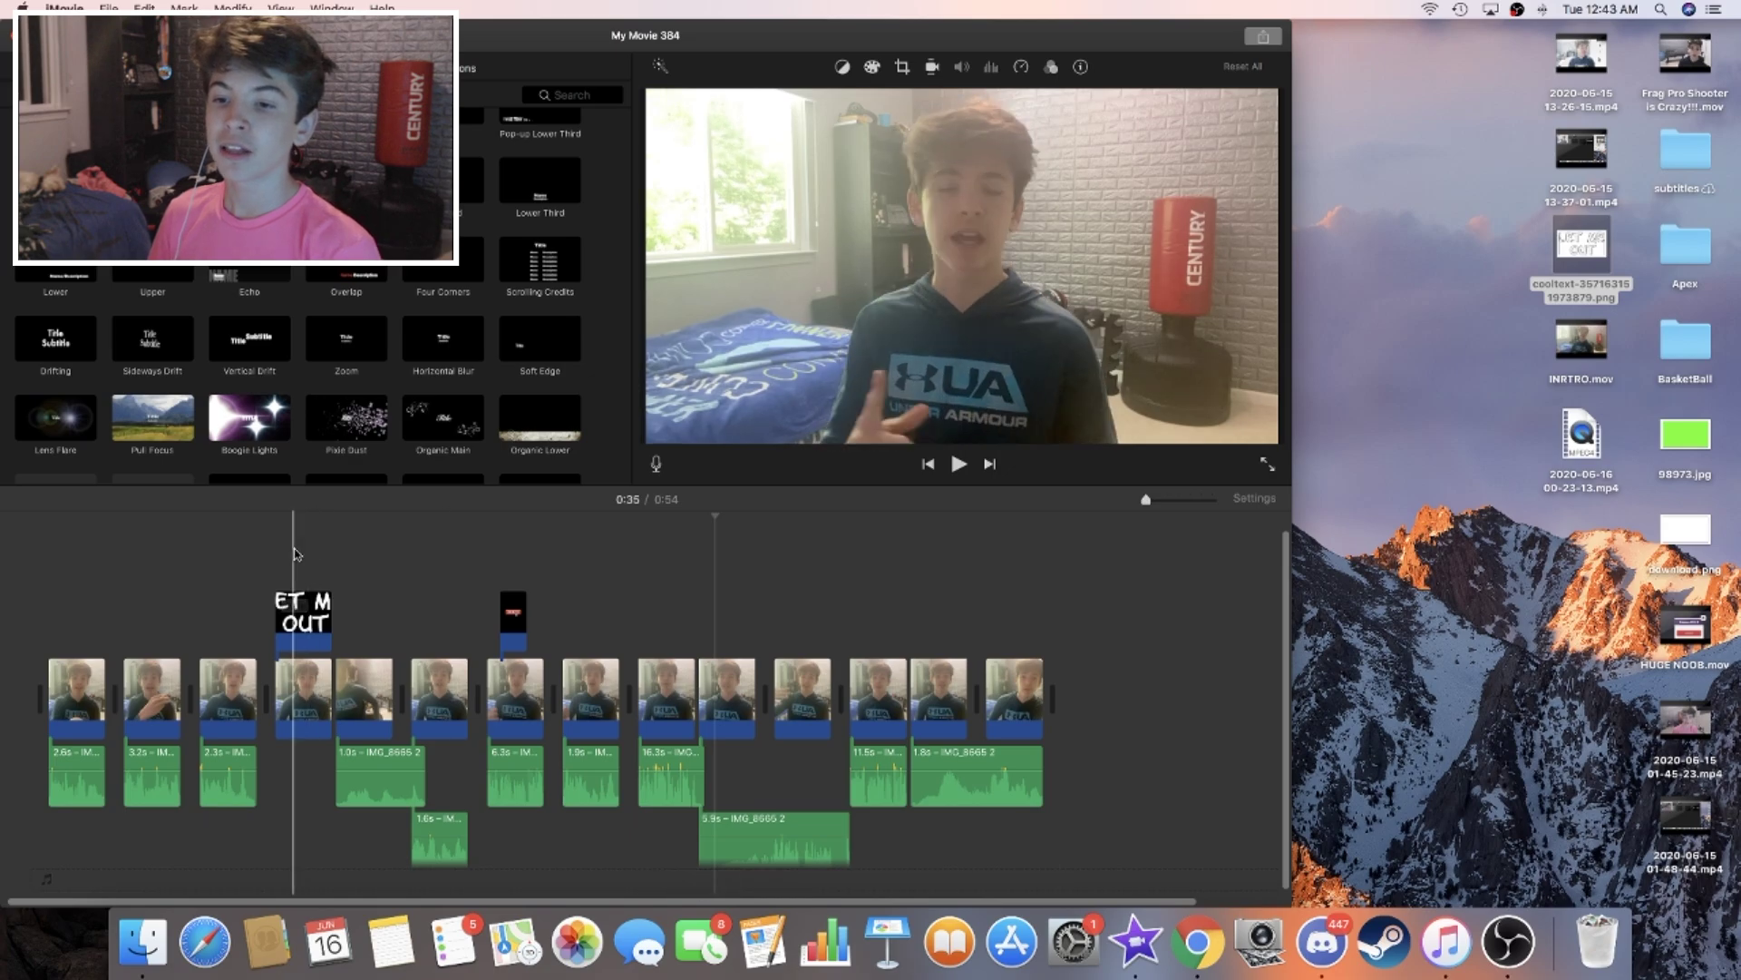
Step: Switch to Google Chrome, open the Cool Text website and go to its Fonts page
left_click(1199, 940)
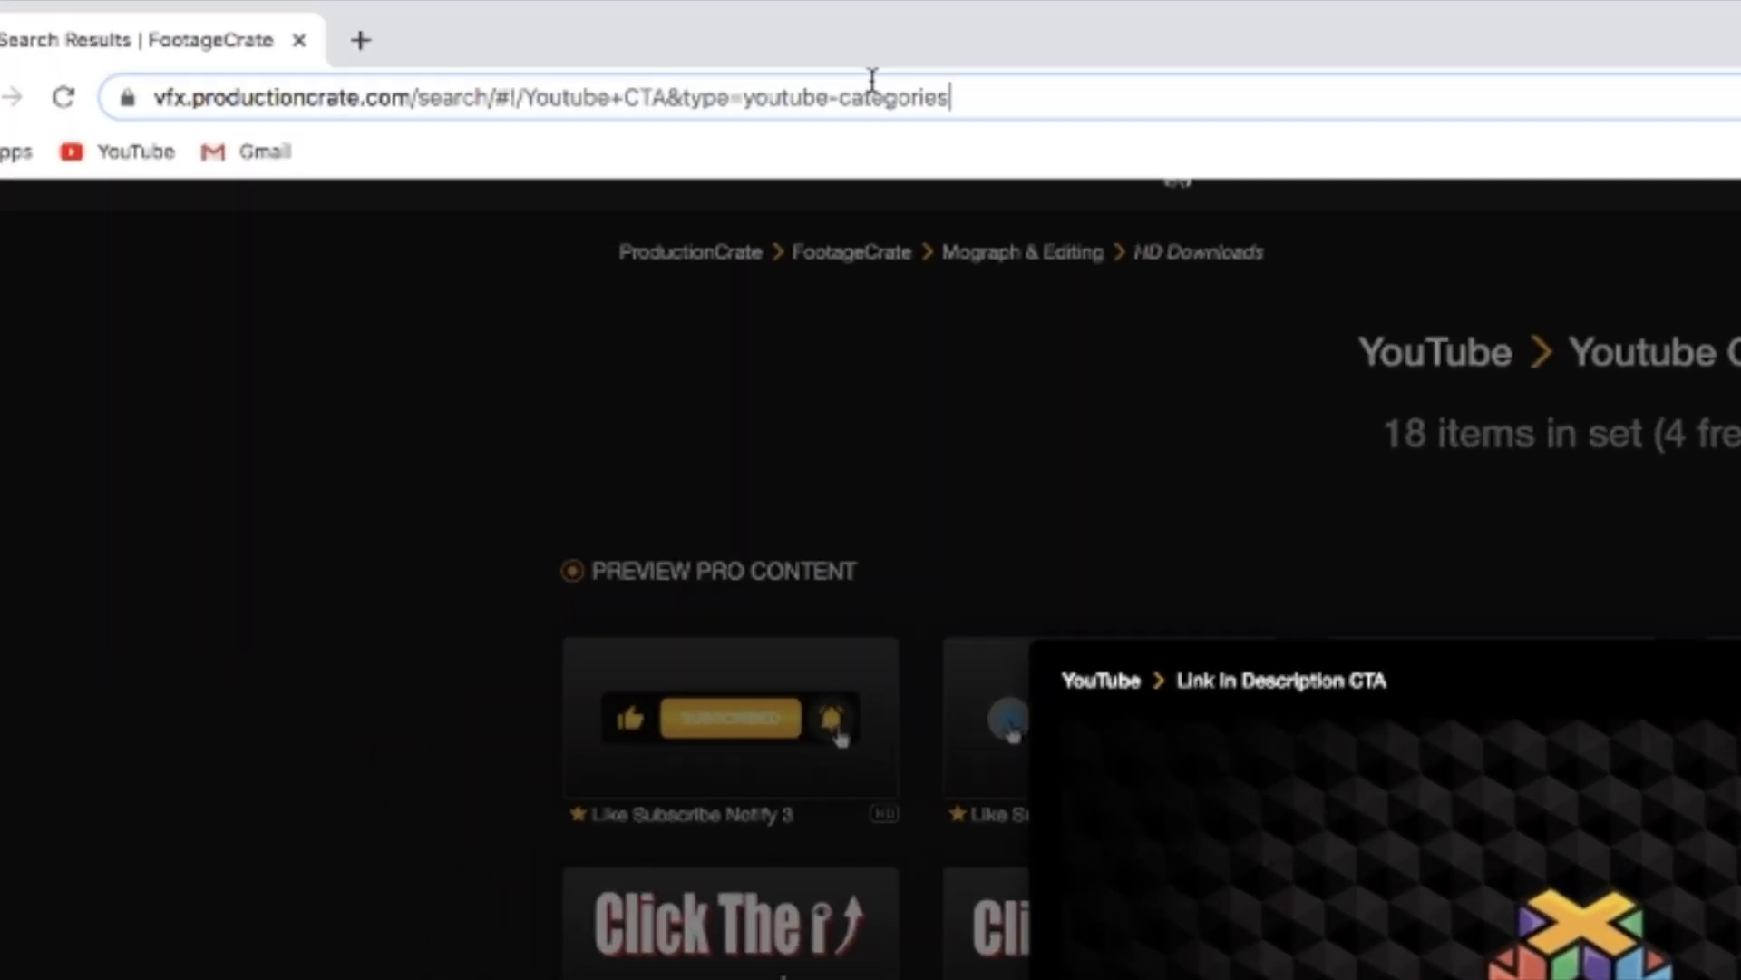
left_click(477, 47)
type("cool")
key("Return")
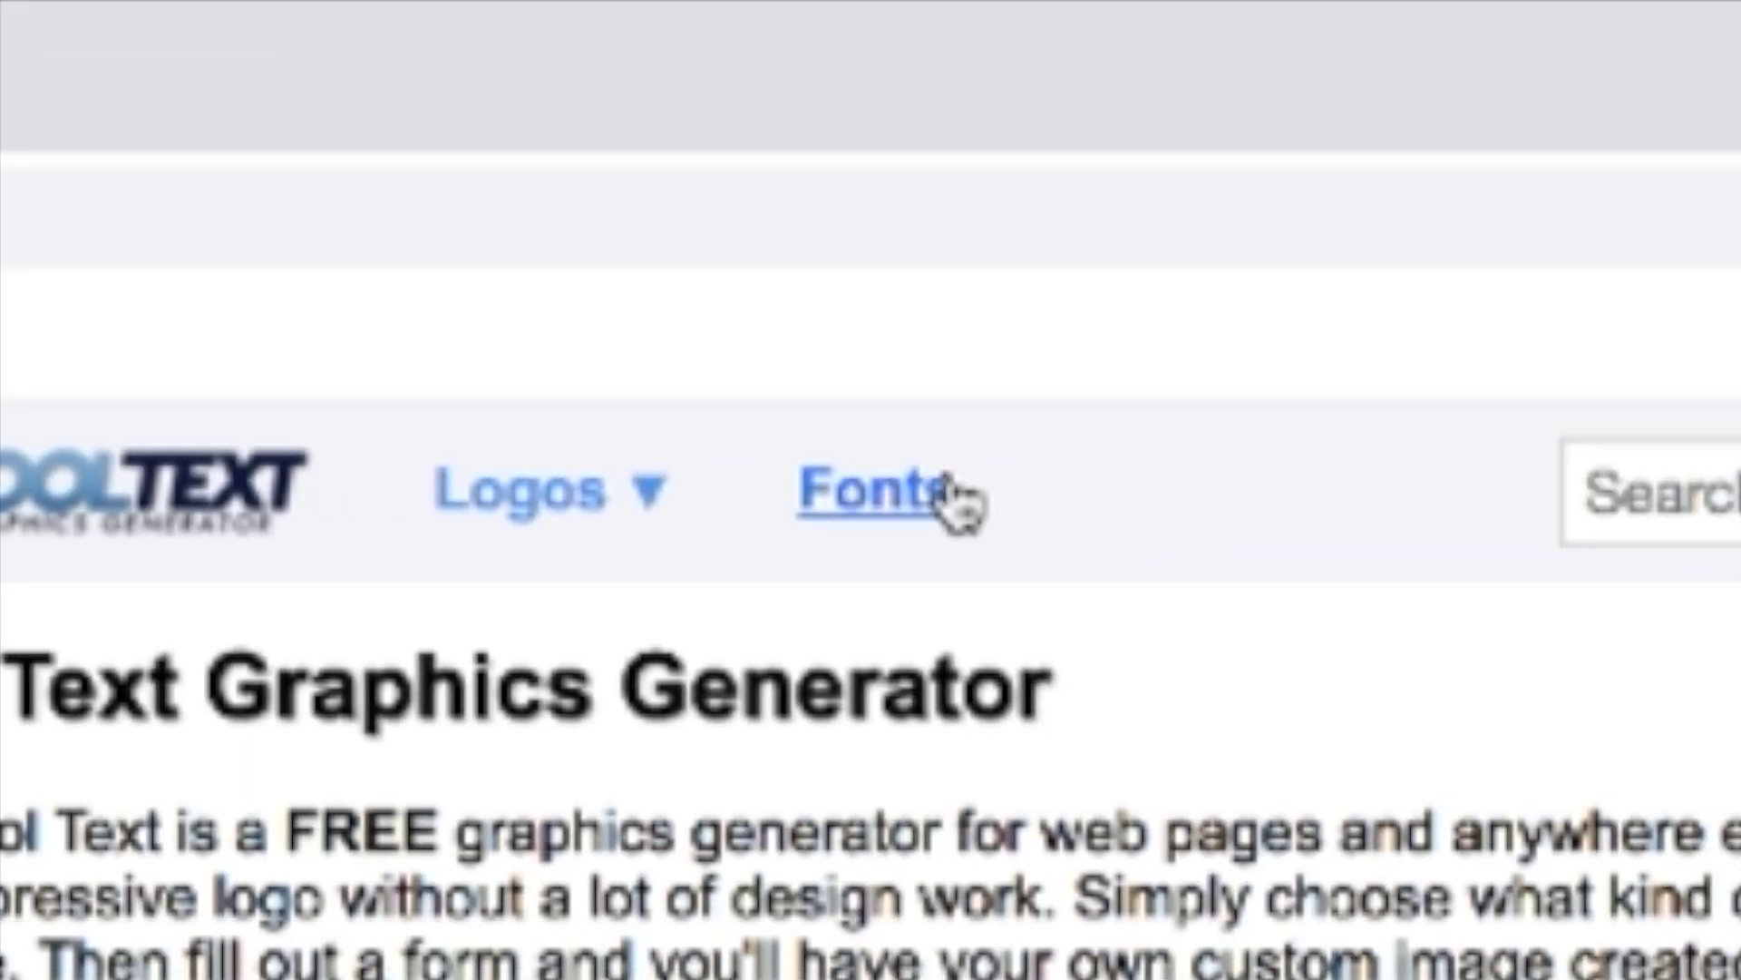
left_click(950, 491)
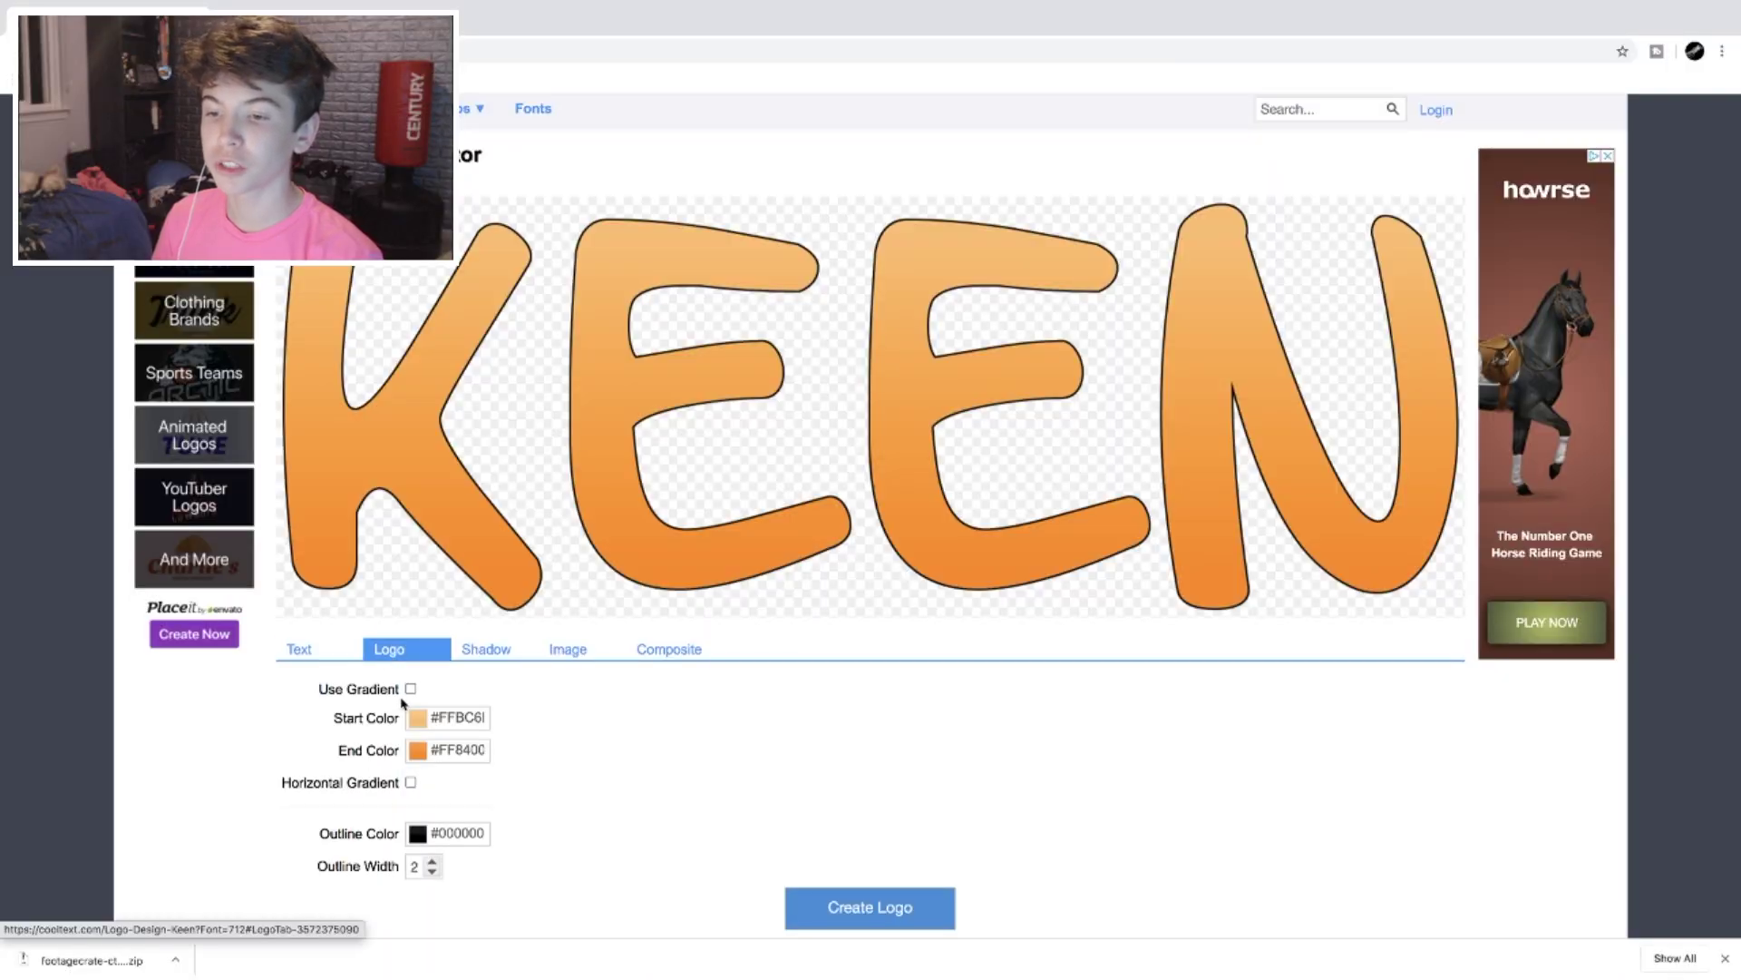
Step: Set the logo's start and end colors to white #FFFFFF and its black outline width to 10
left_click(418, 718)
left_click_drag(472, 762, 408, 740)
left_click(614, 758)
left_click(417, 750)
left_click(641, 777)
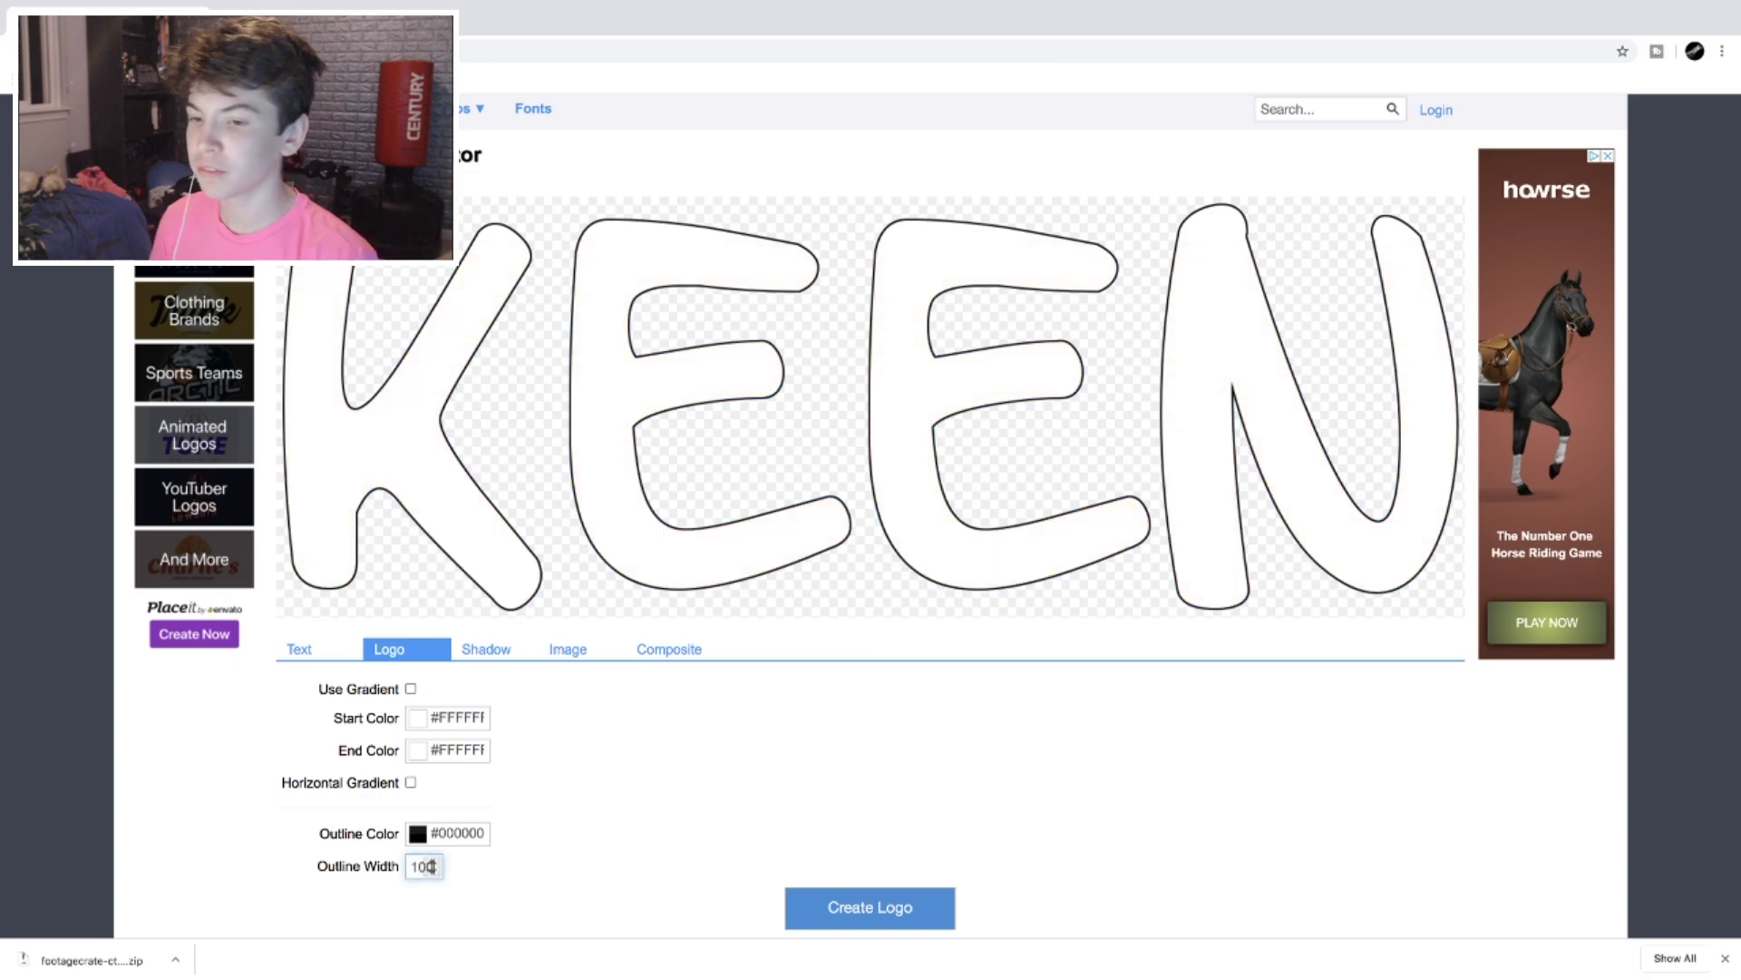
left_click(457, 798)
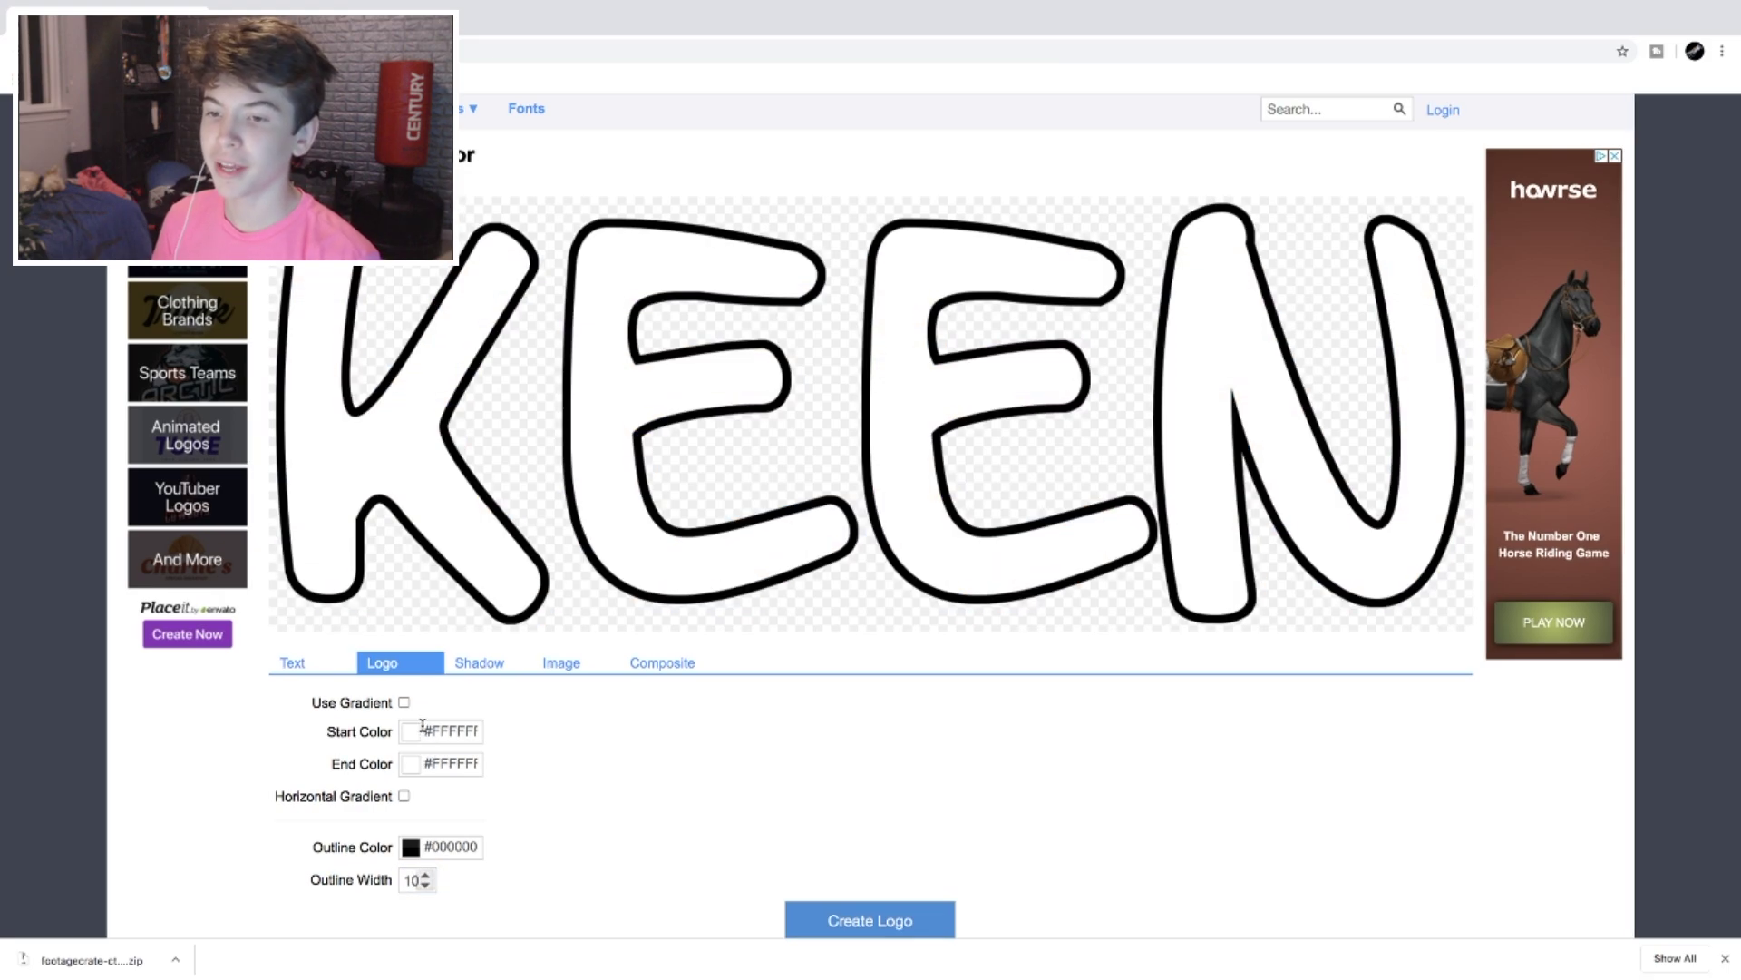
Step: Set the logo text to "Let me" and "Out" on two lines, and show the save options for the image
left_click(280, 665)
type("Let ")
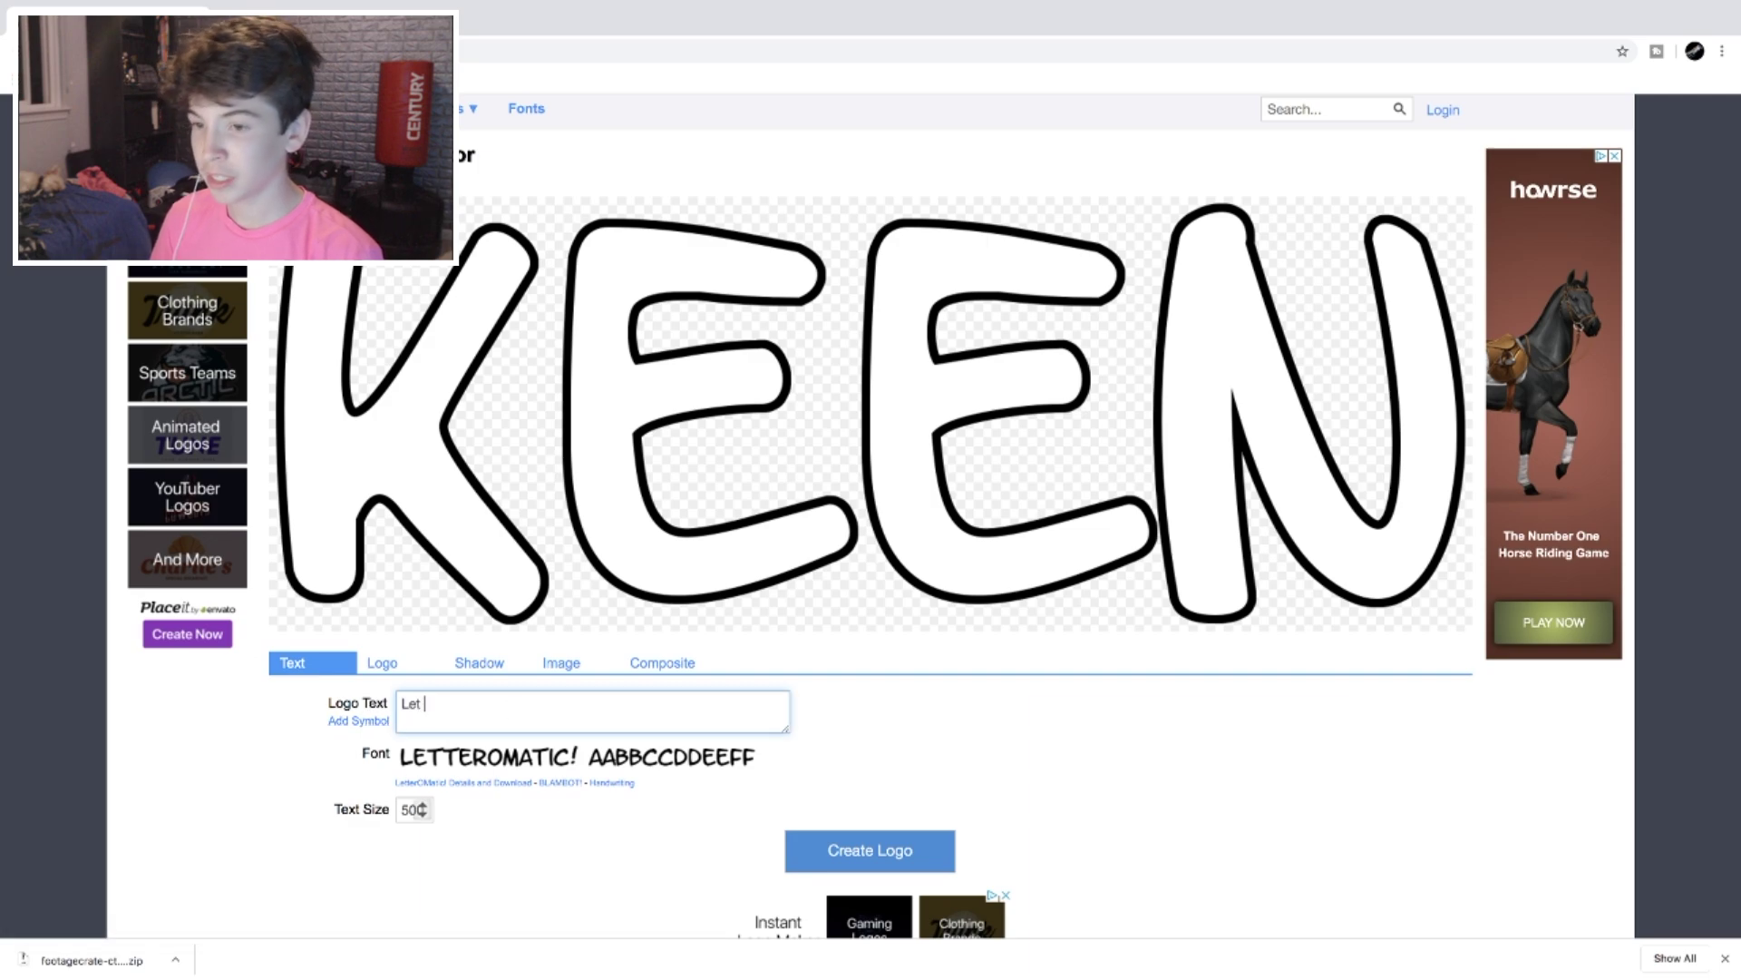
type("me")
key("Return")
type("Out")
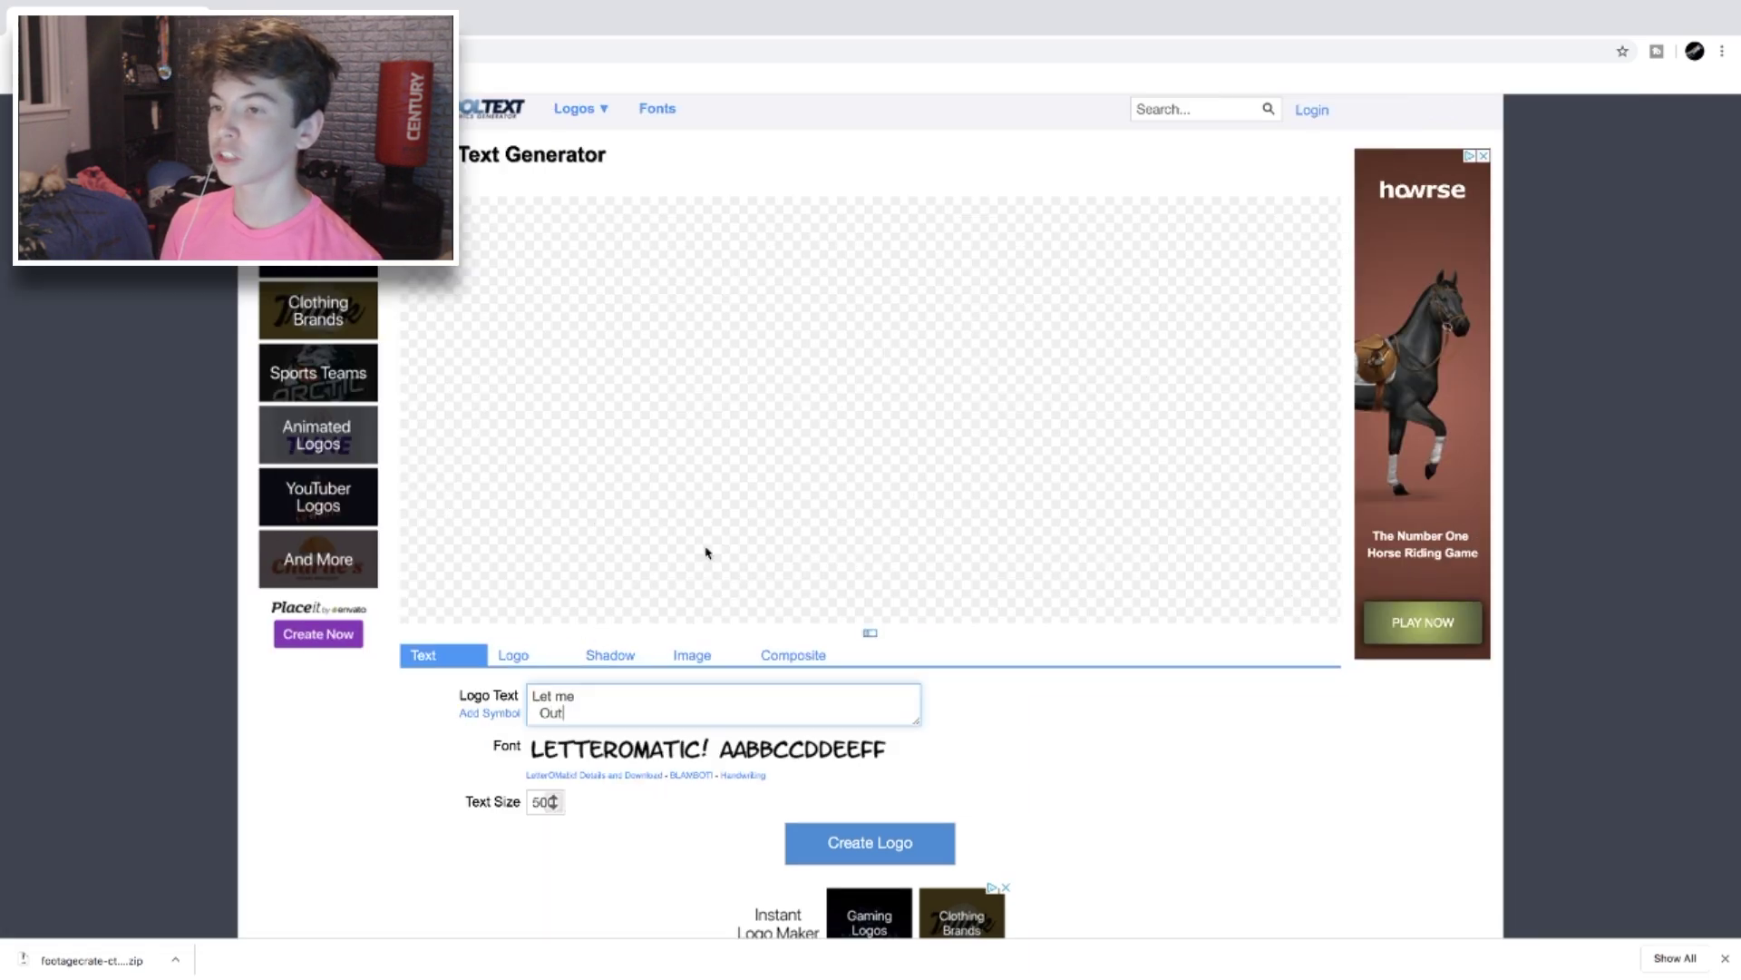
scroll(734, 454, "down", 2)
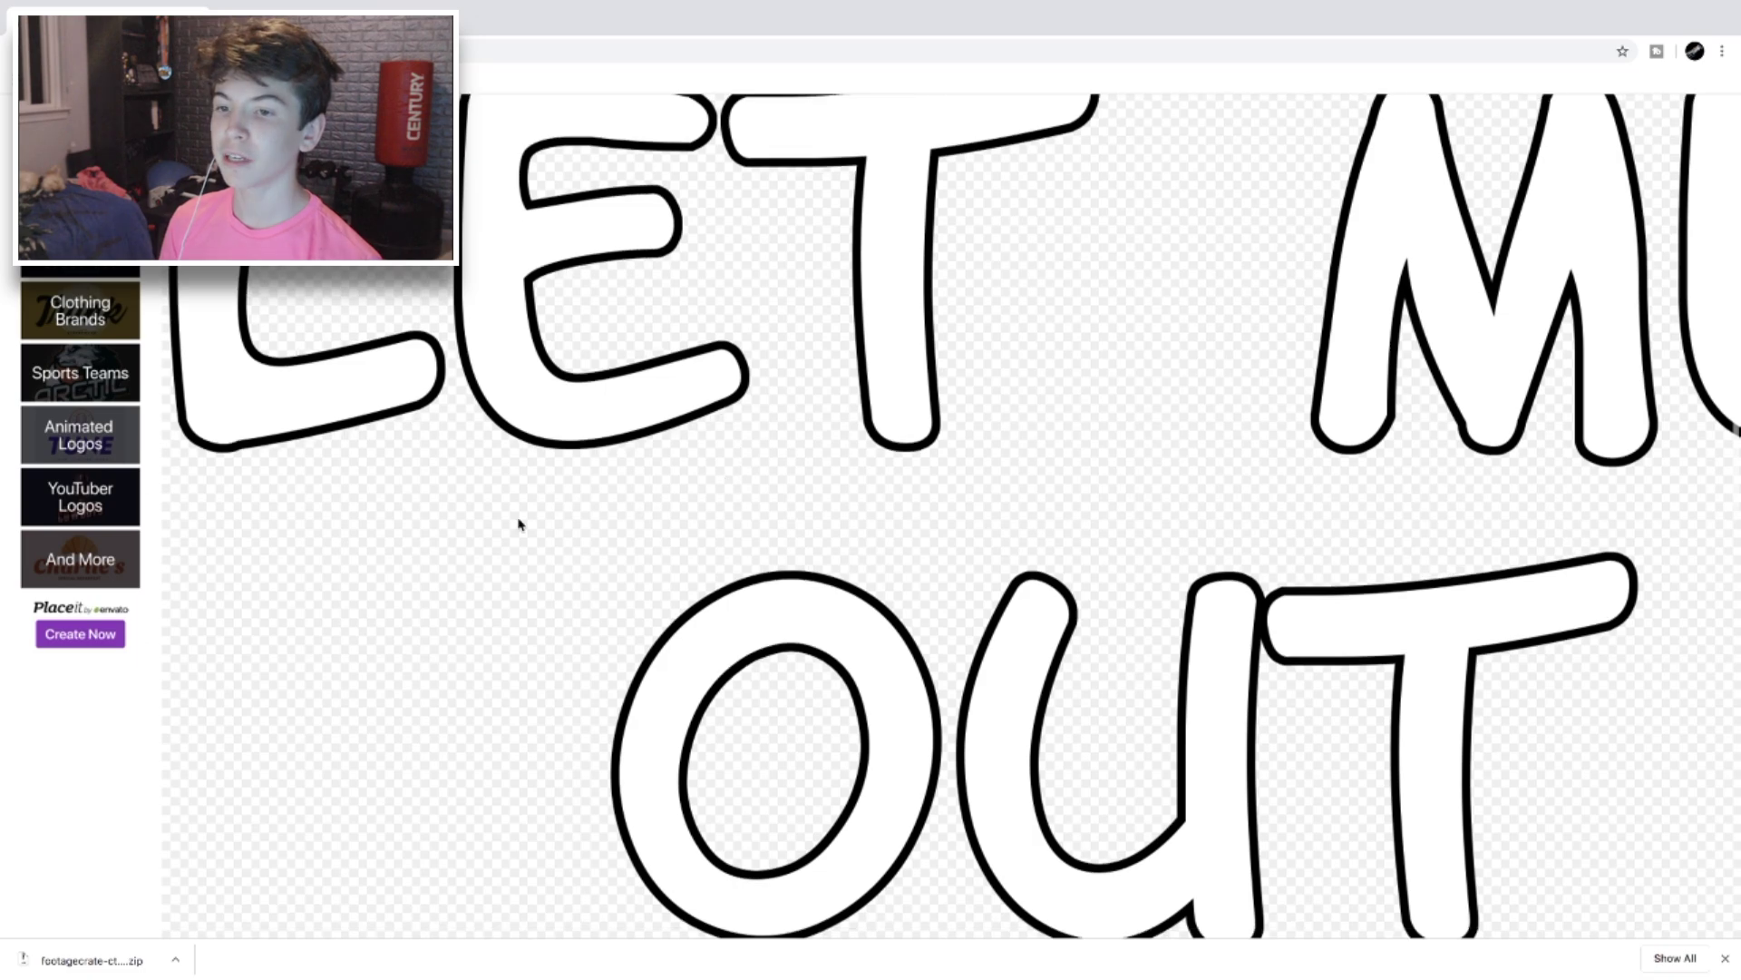
right_click(363, 527)
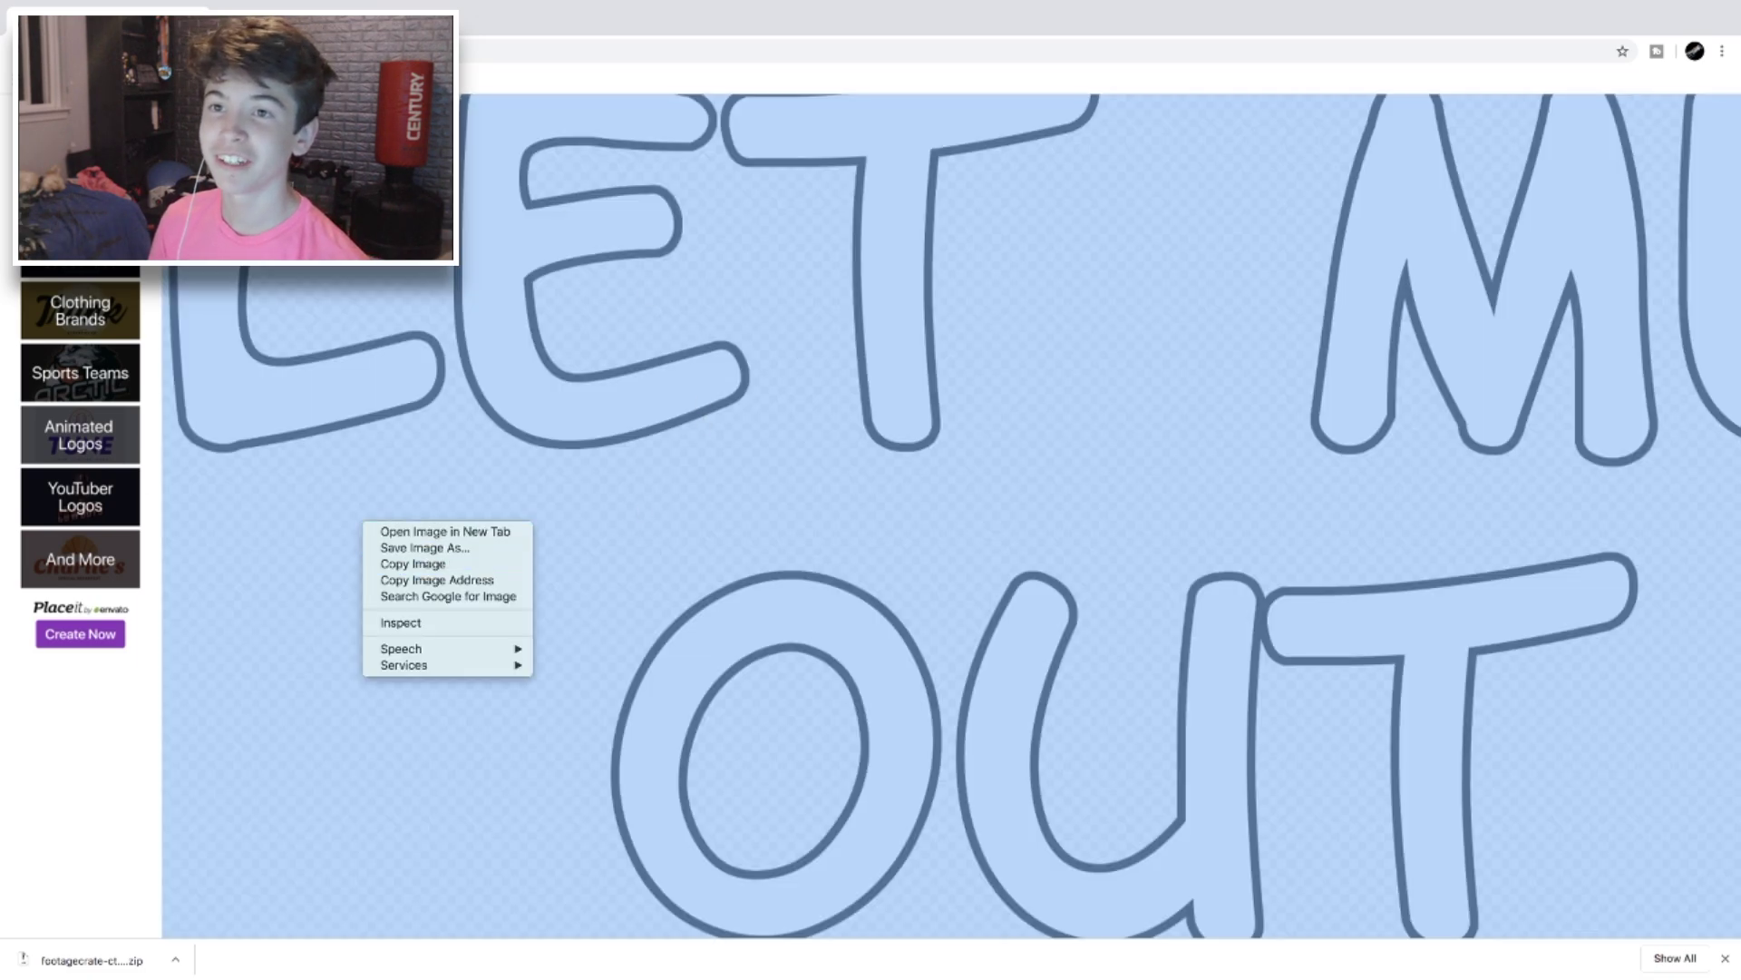
key("Escape")
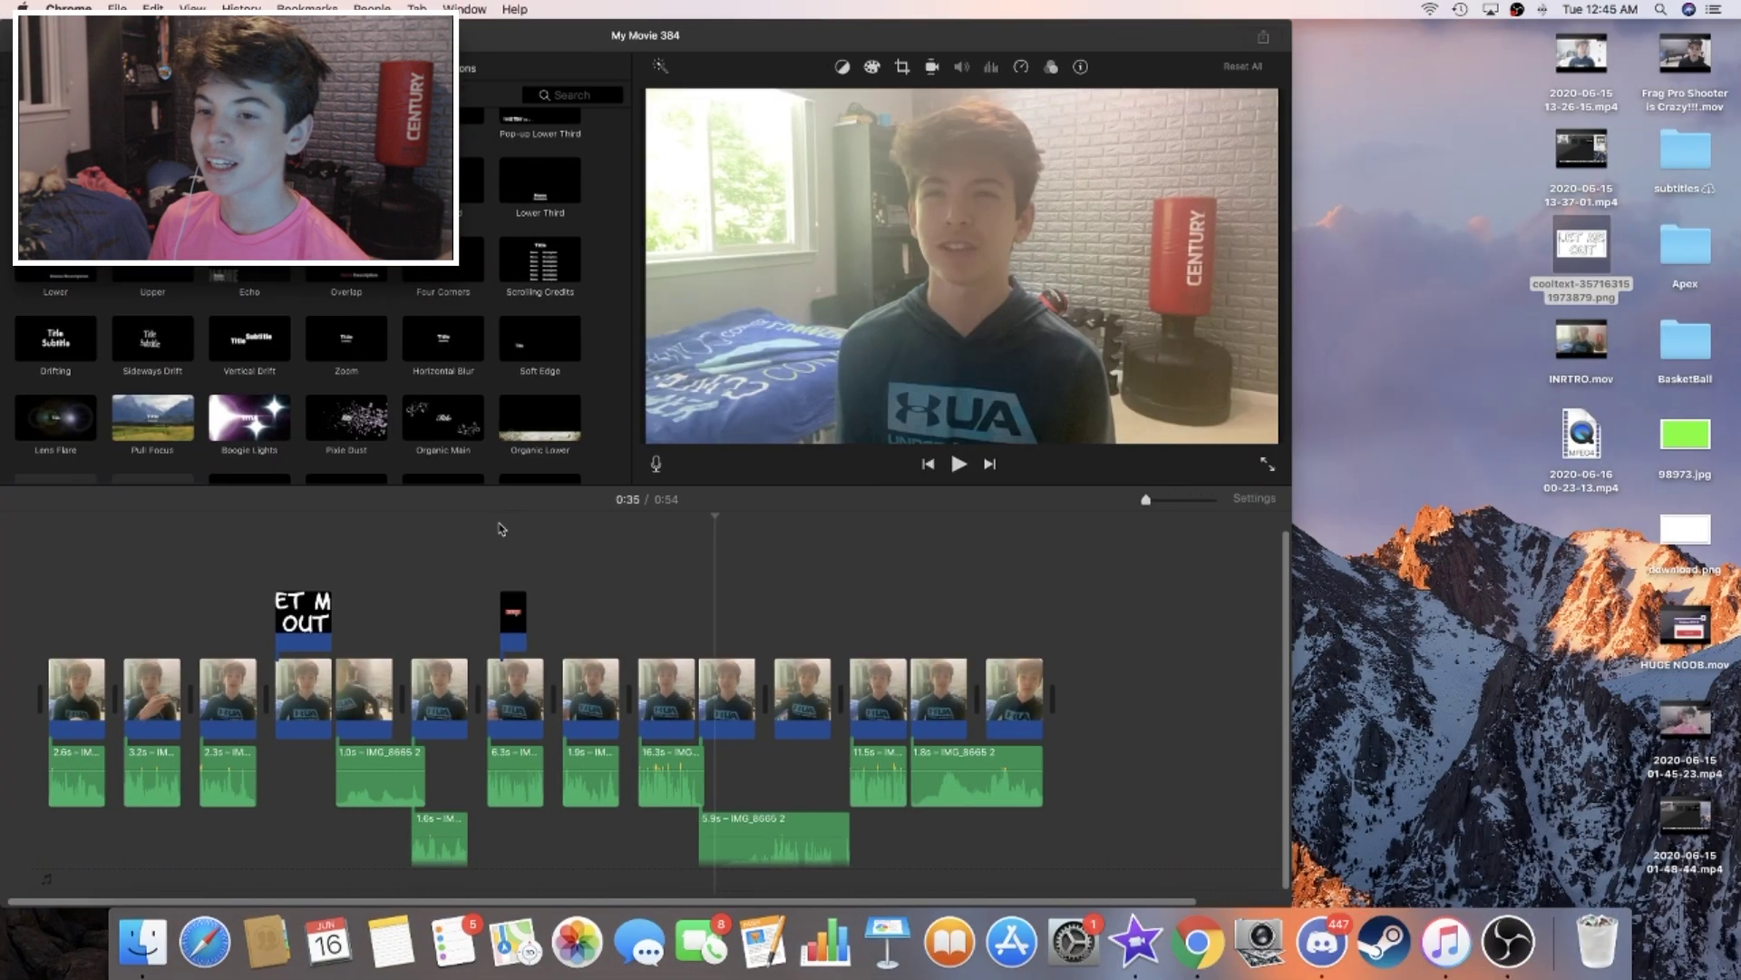
Step: Switch to YouTube in Google Chrome and search for "stream beats by harris heller"
left_click(213, 581)
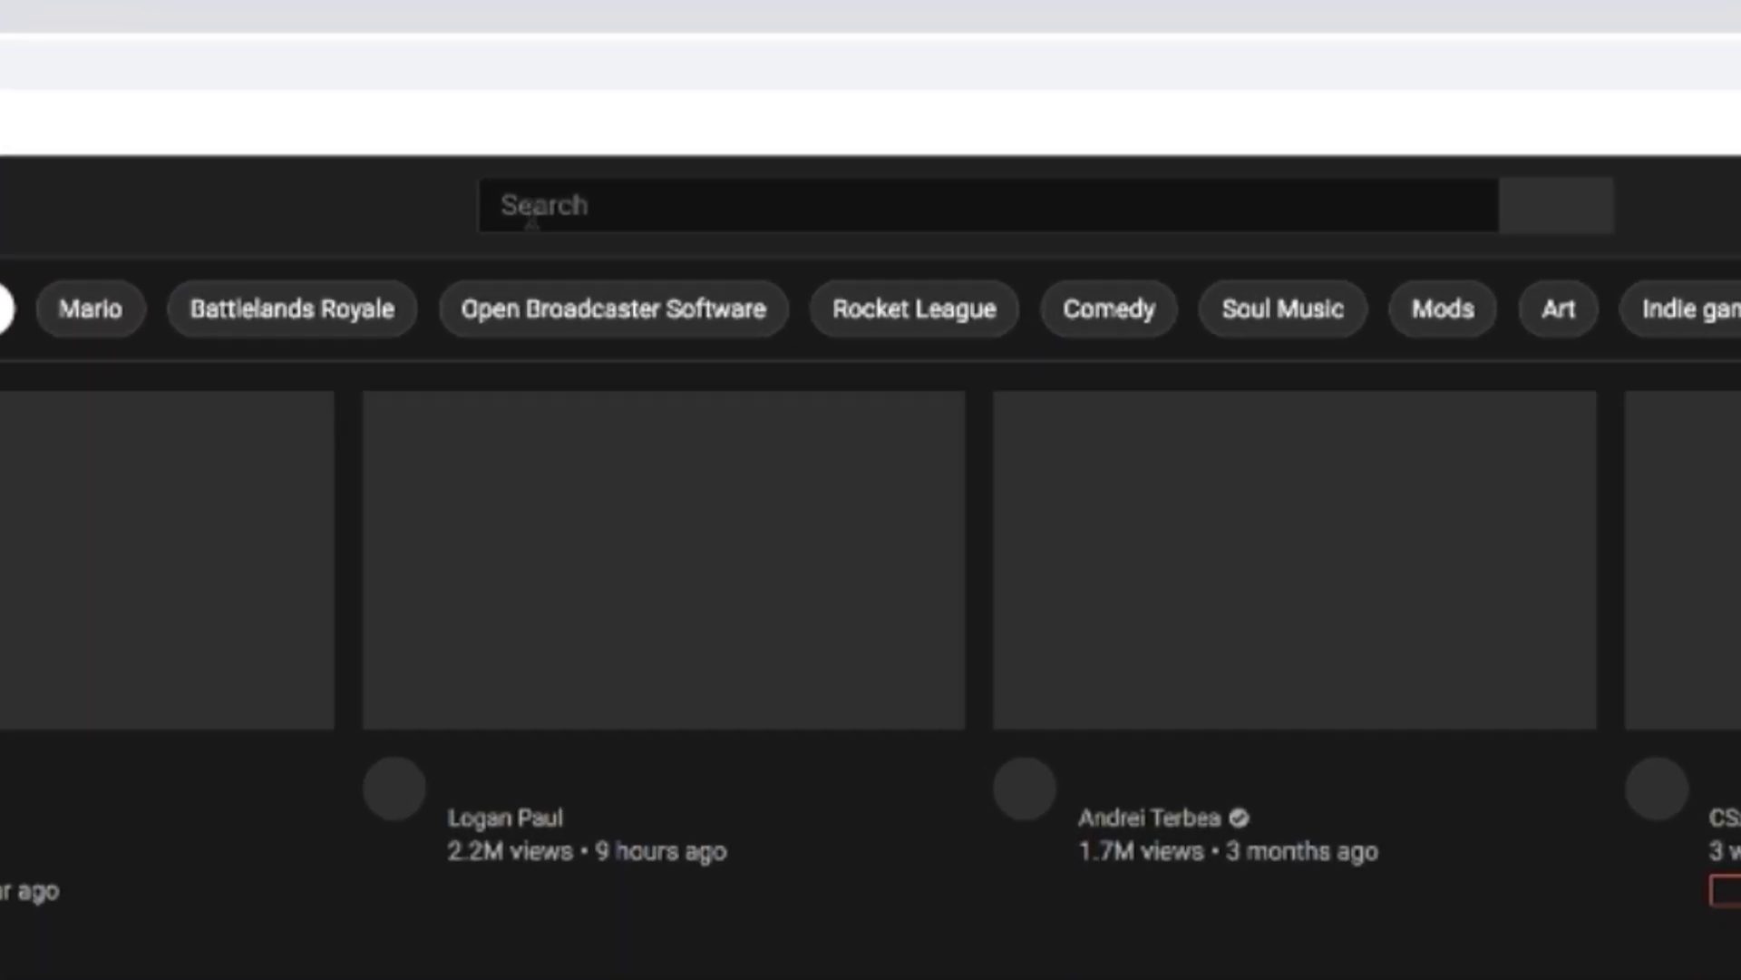
left_click(531, 215)
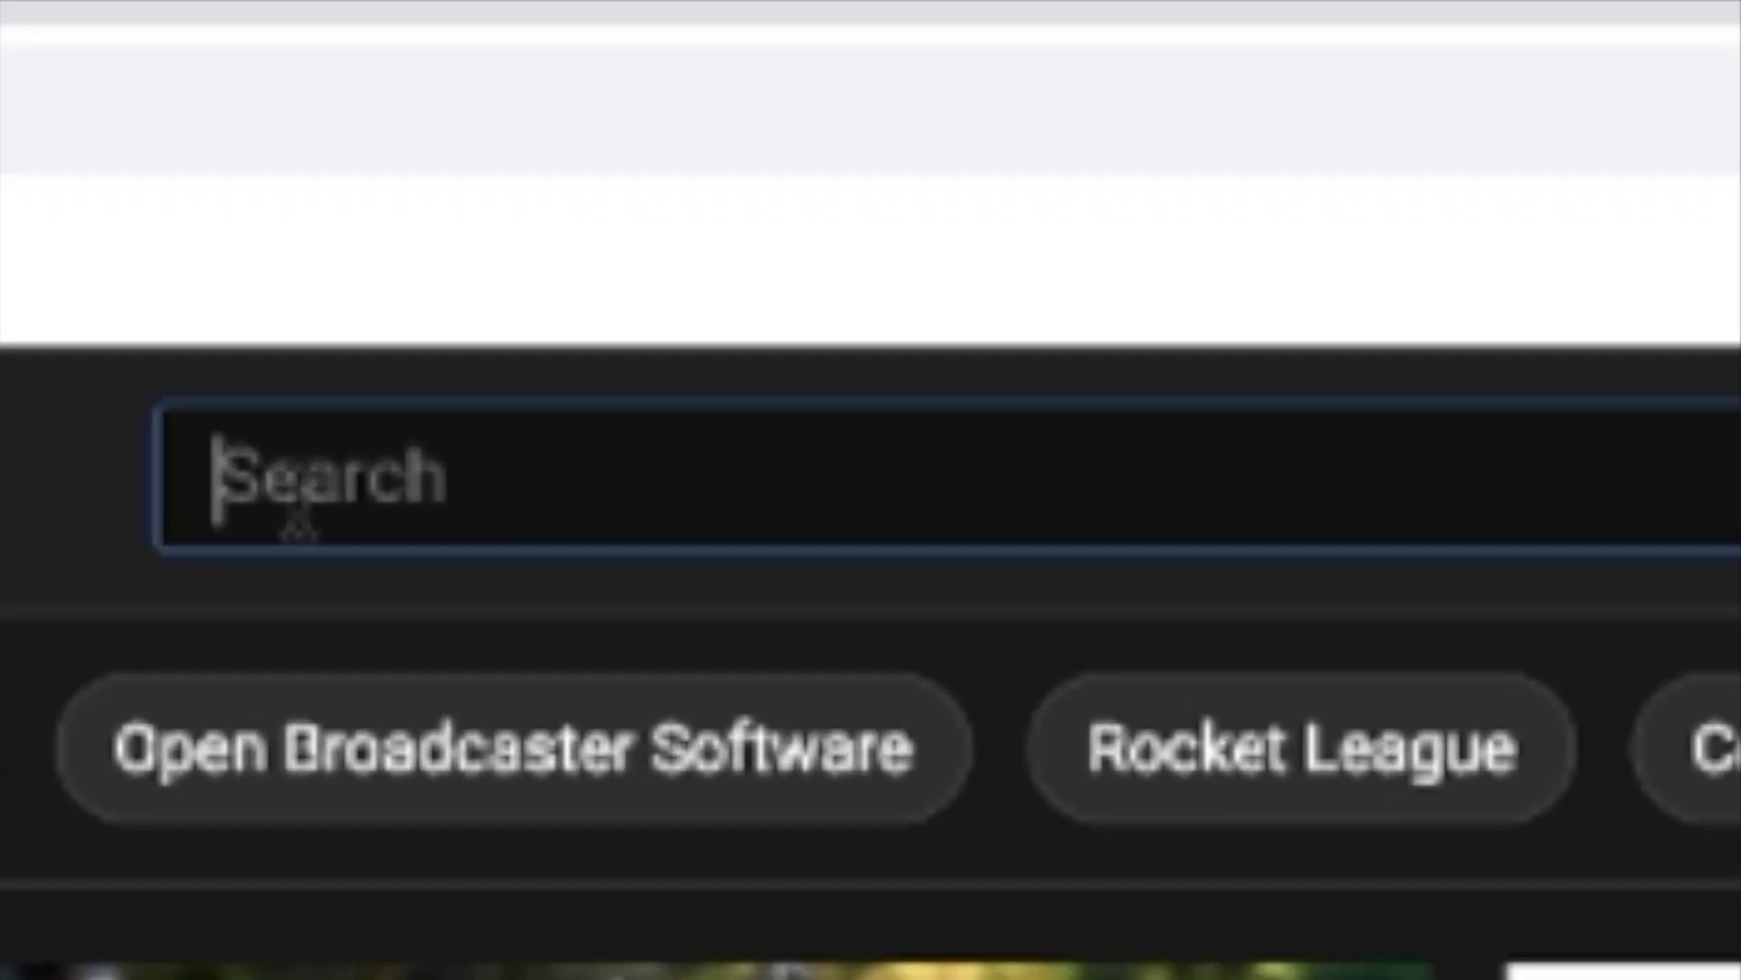
type("stream beats")
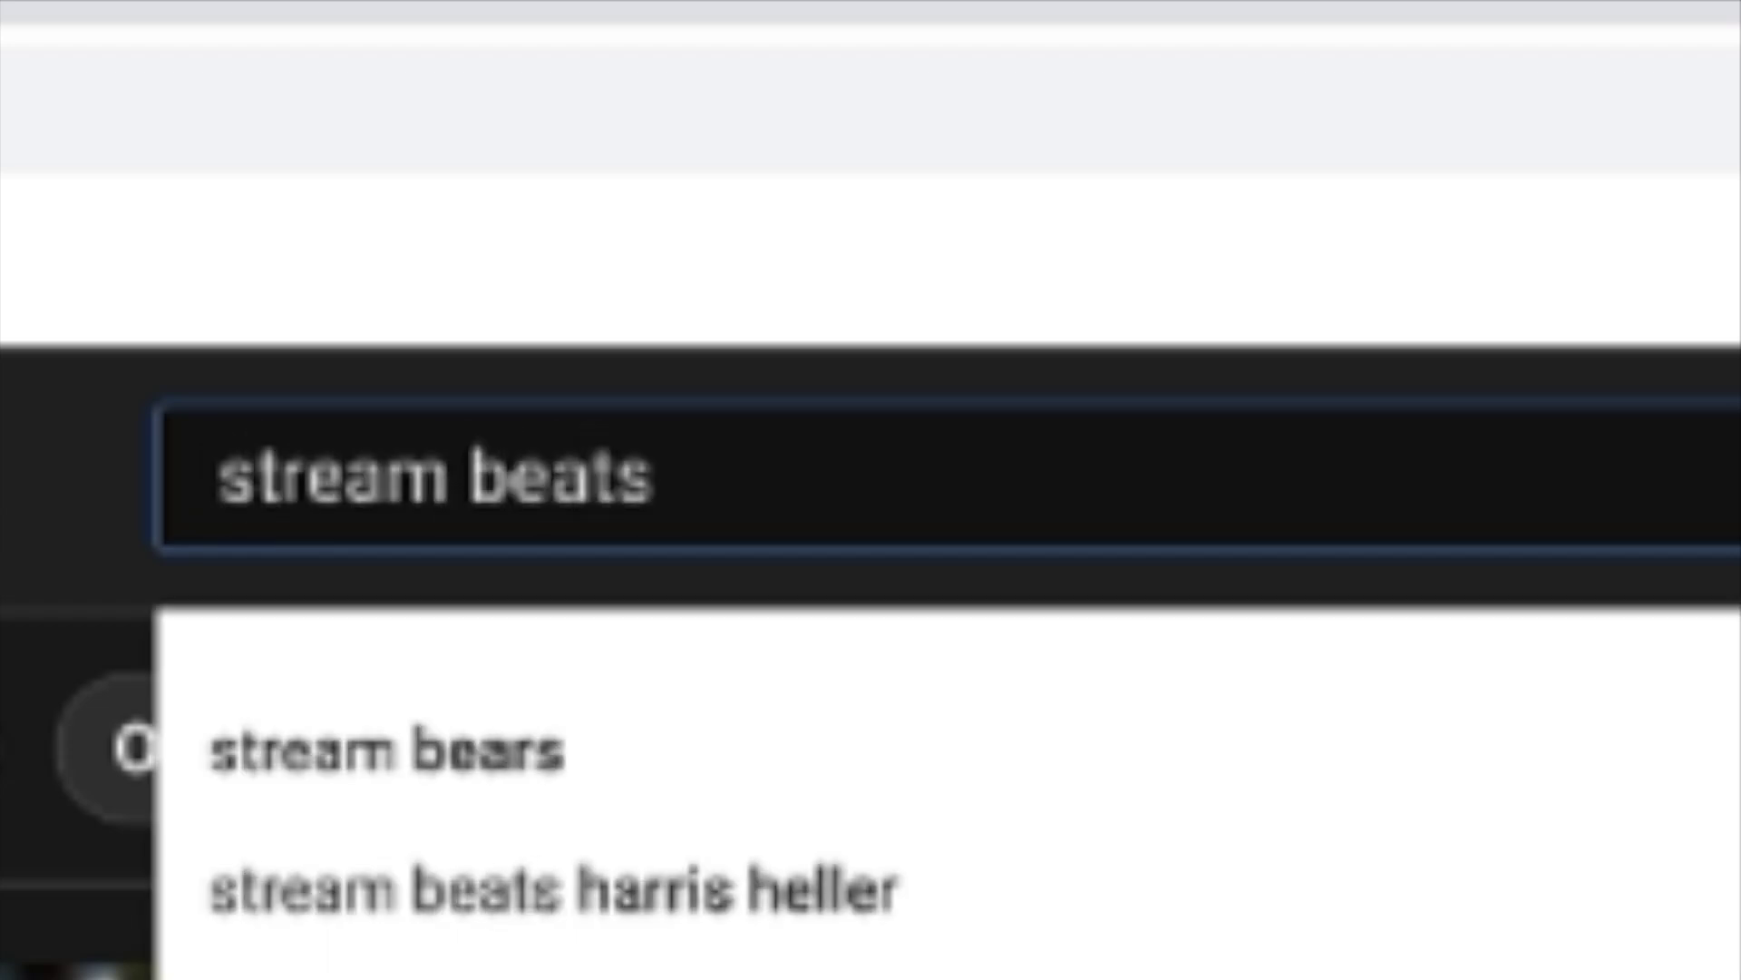
type(" by harris he")
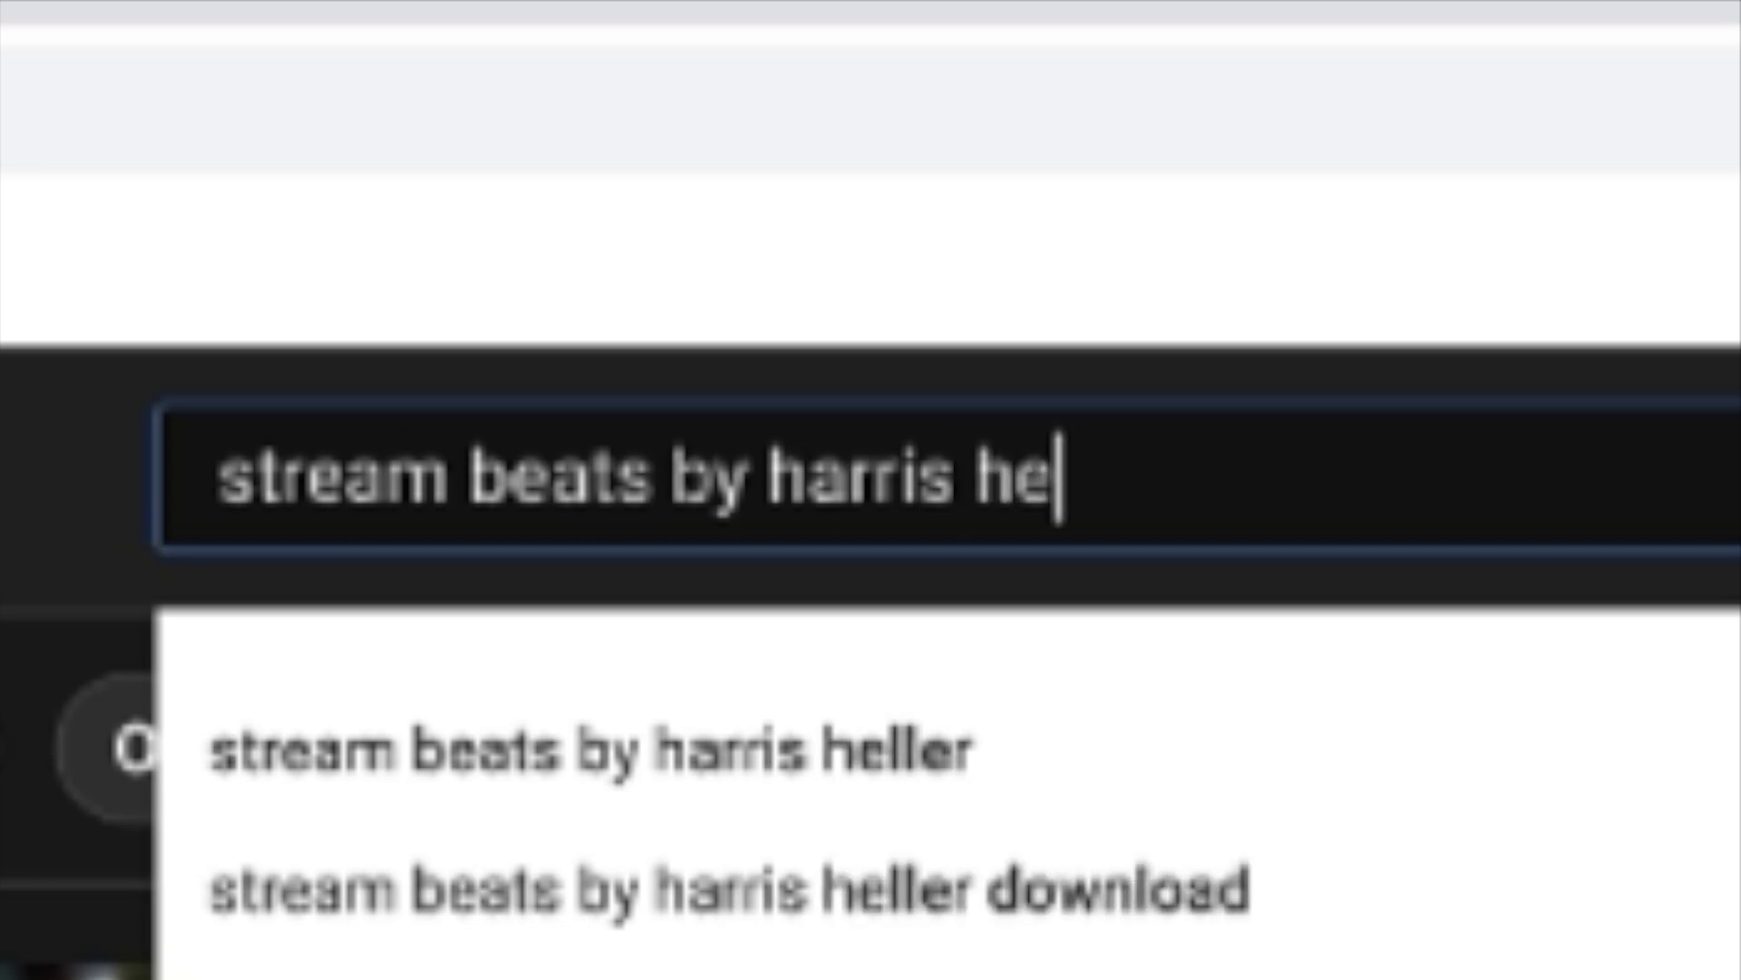
type("ller")
key("Return")
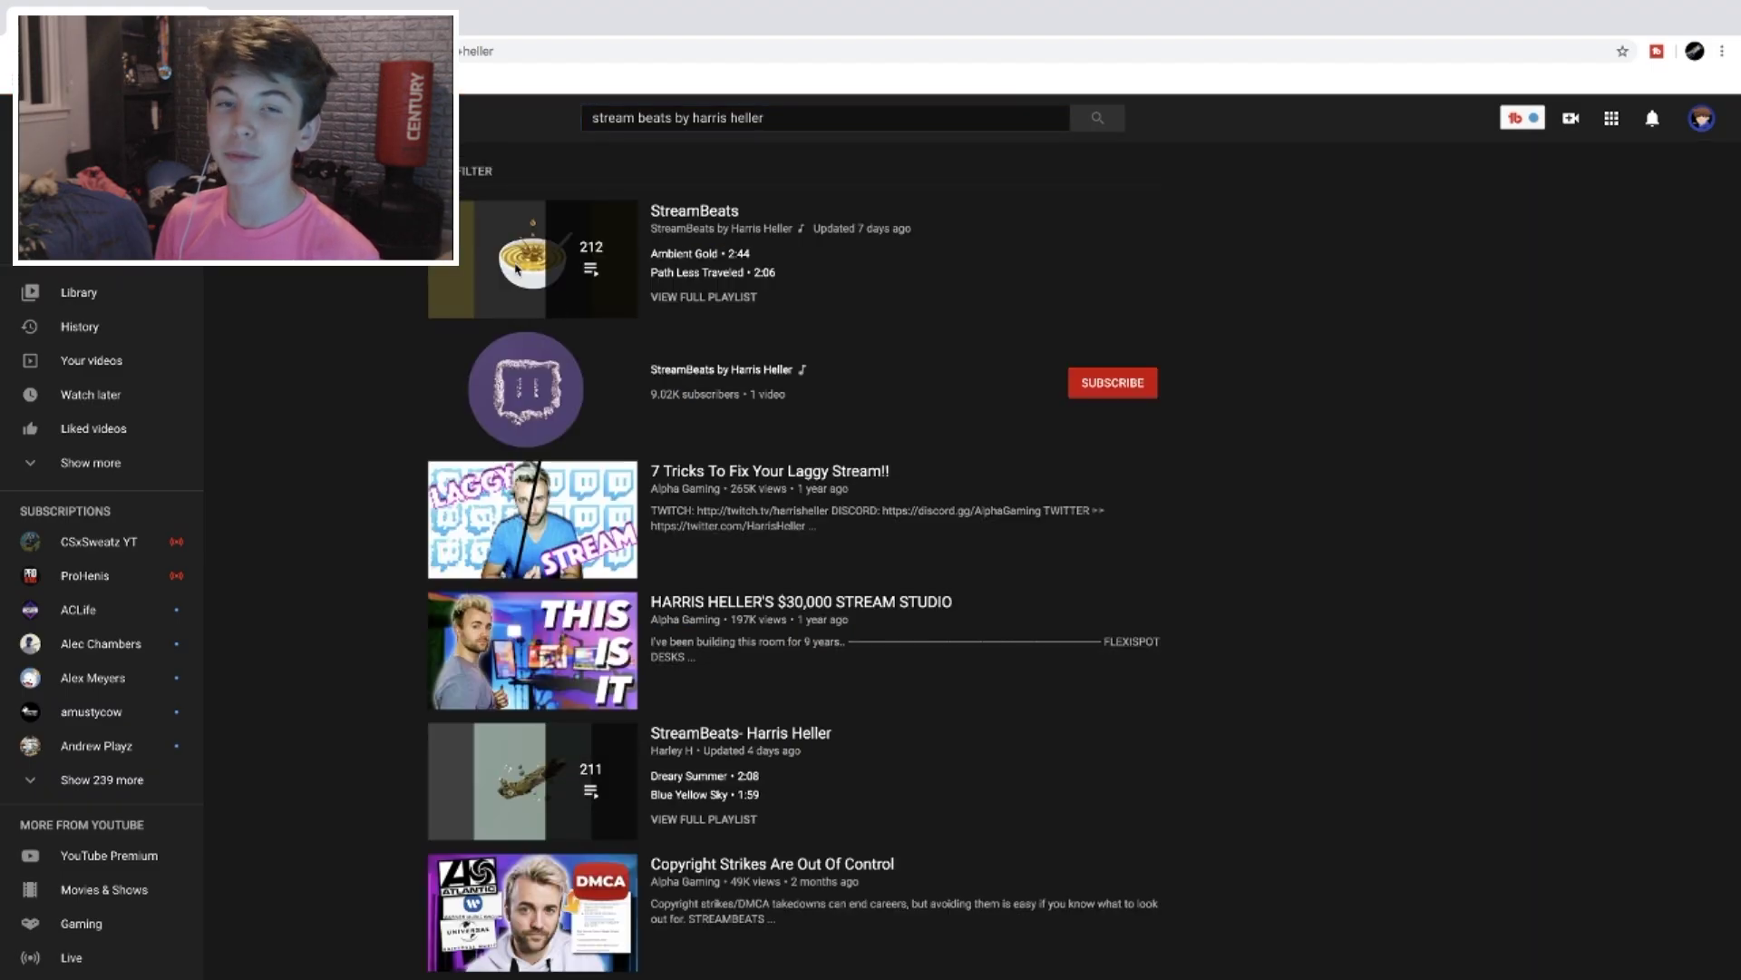
Step: Open the StreamBeats playlist, preview the Star Searcher track from about 0:34, and copy its web address
left_click(503, 299)
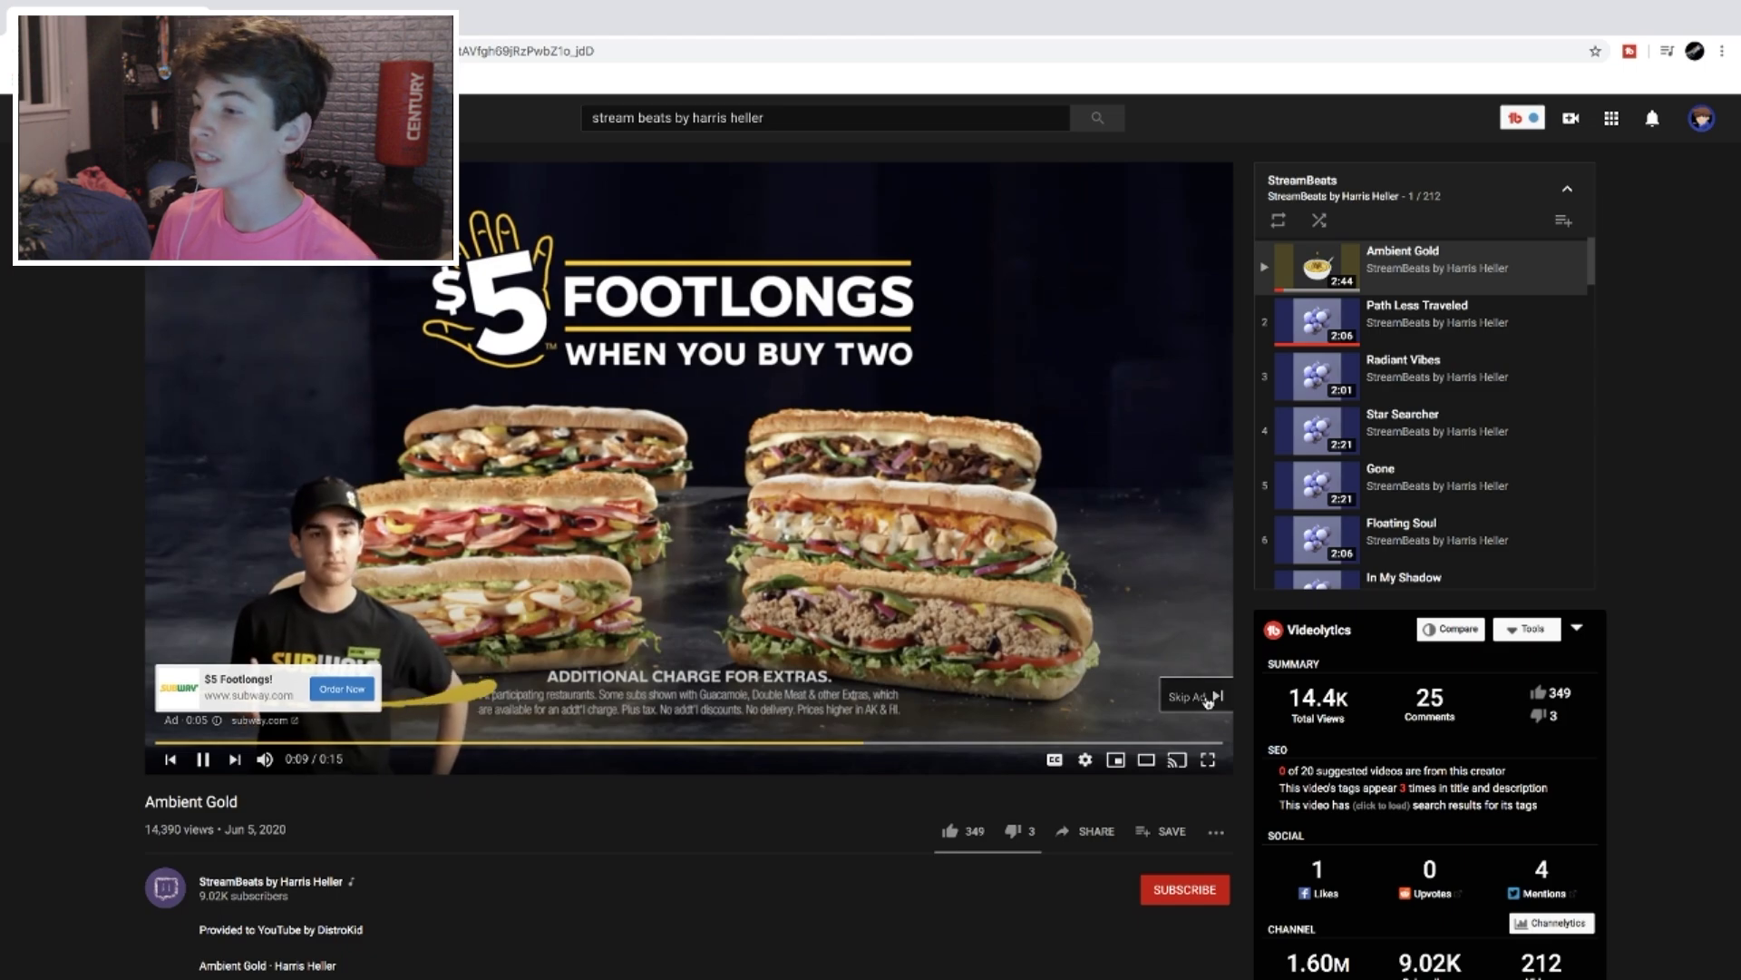
left_click(1208, 698)
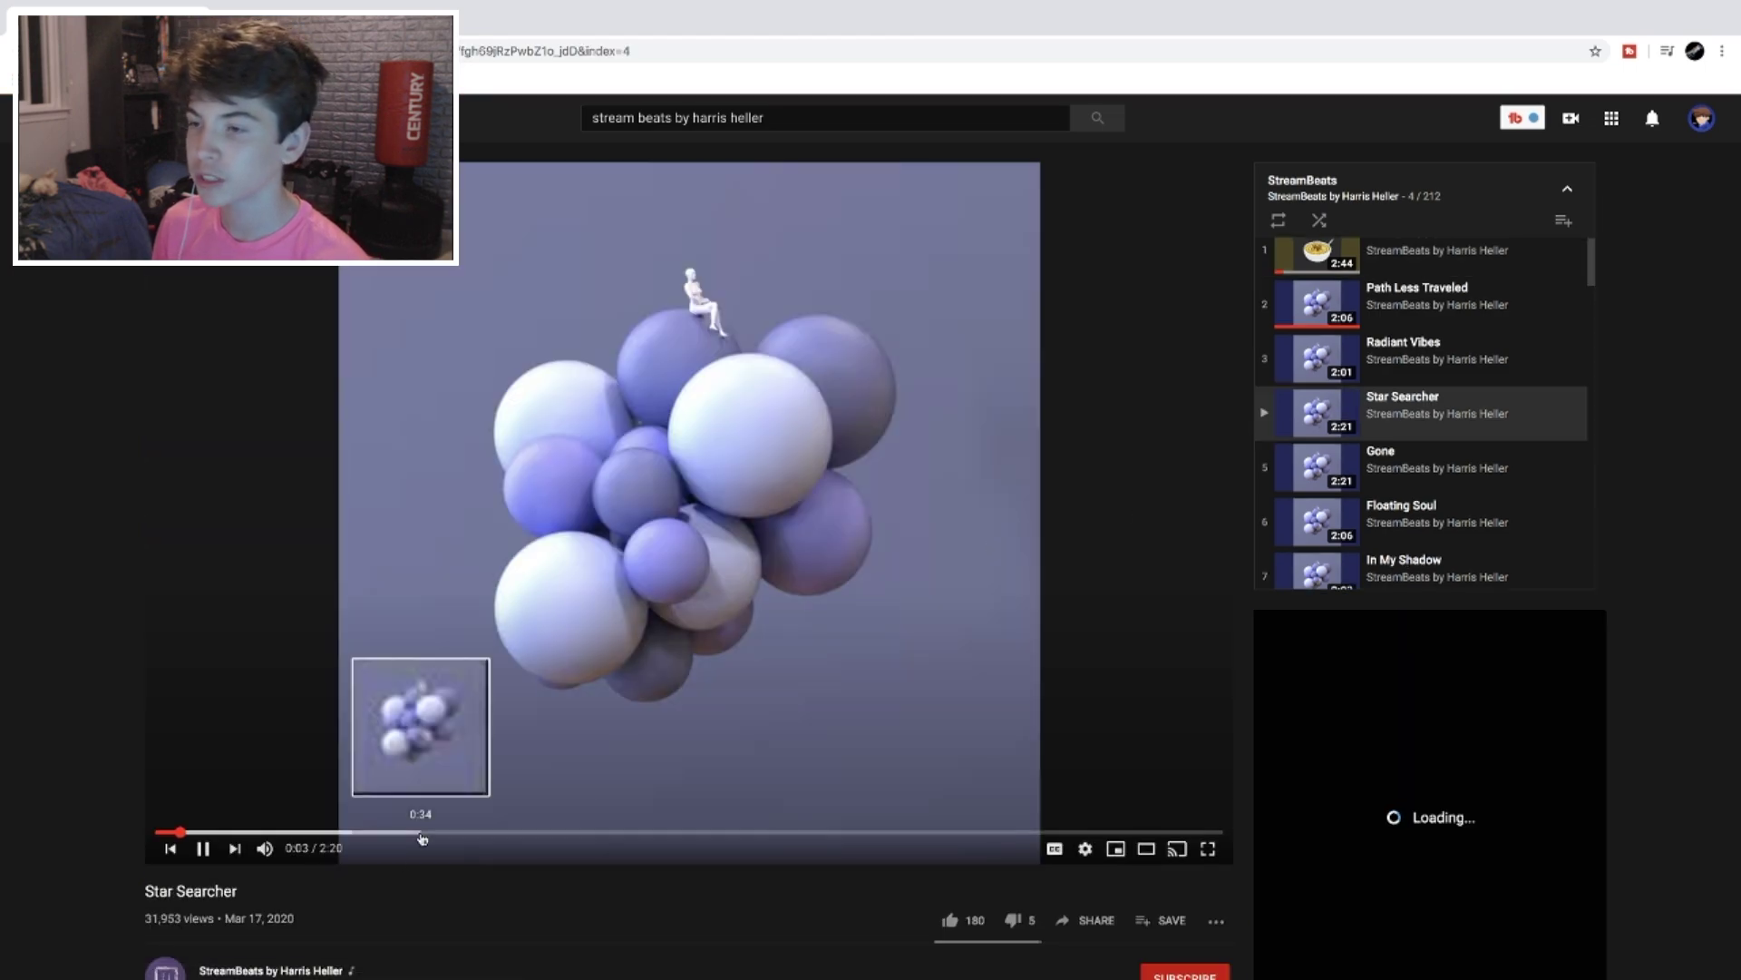
left_click(422, 832)
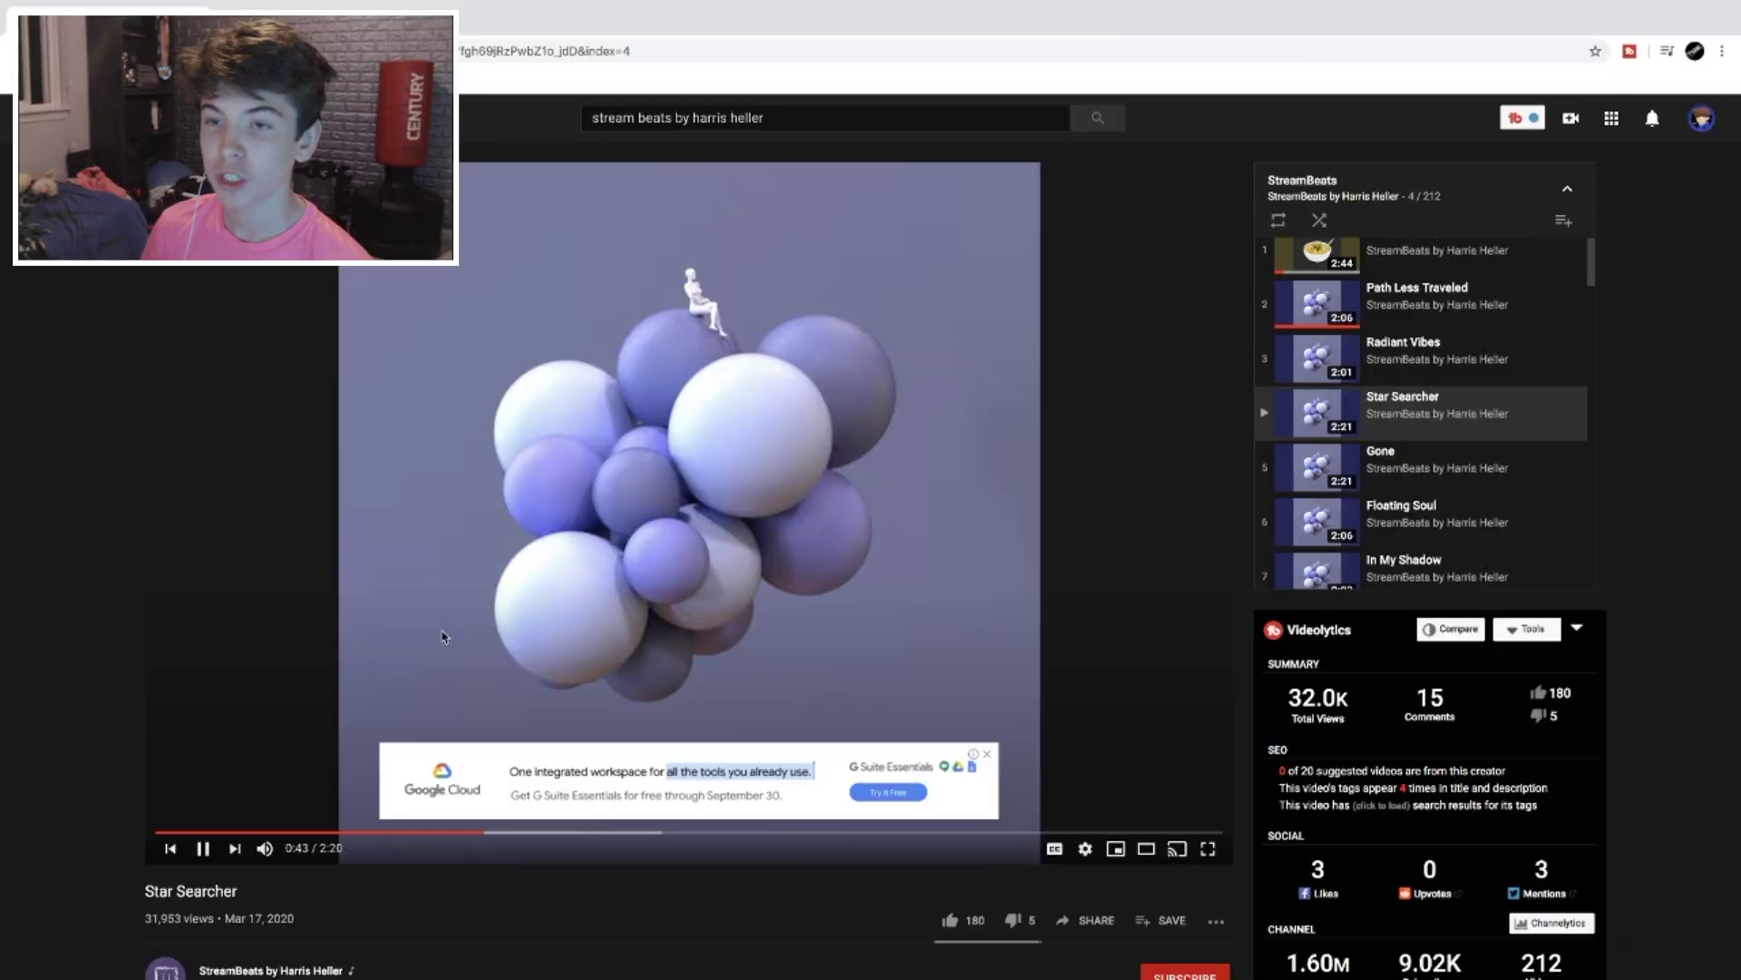
key("ctrl+l")
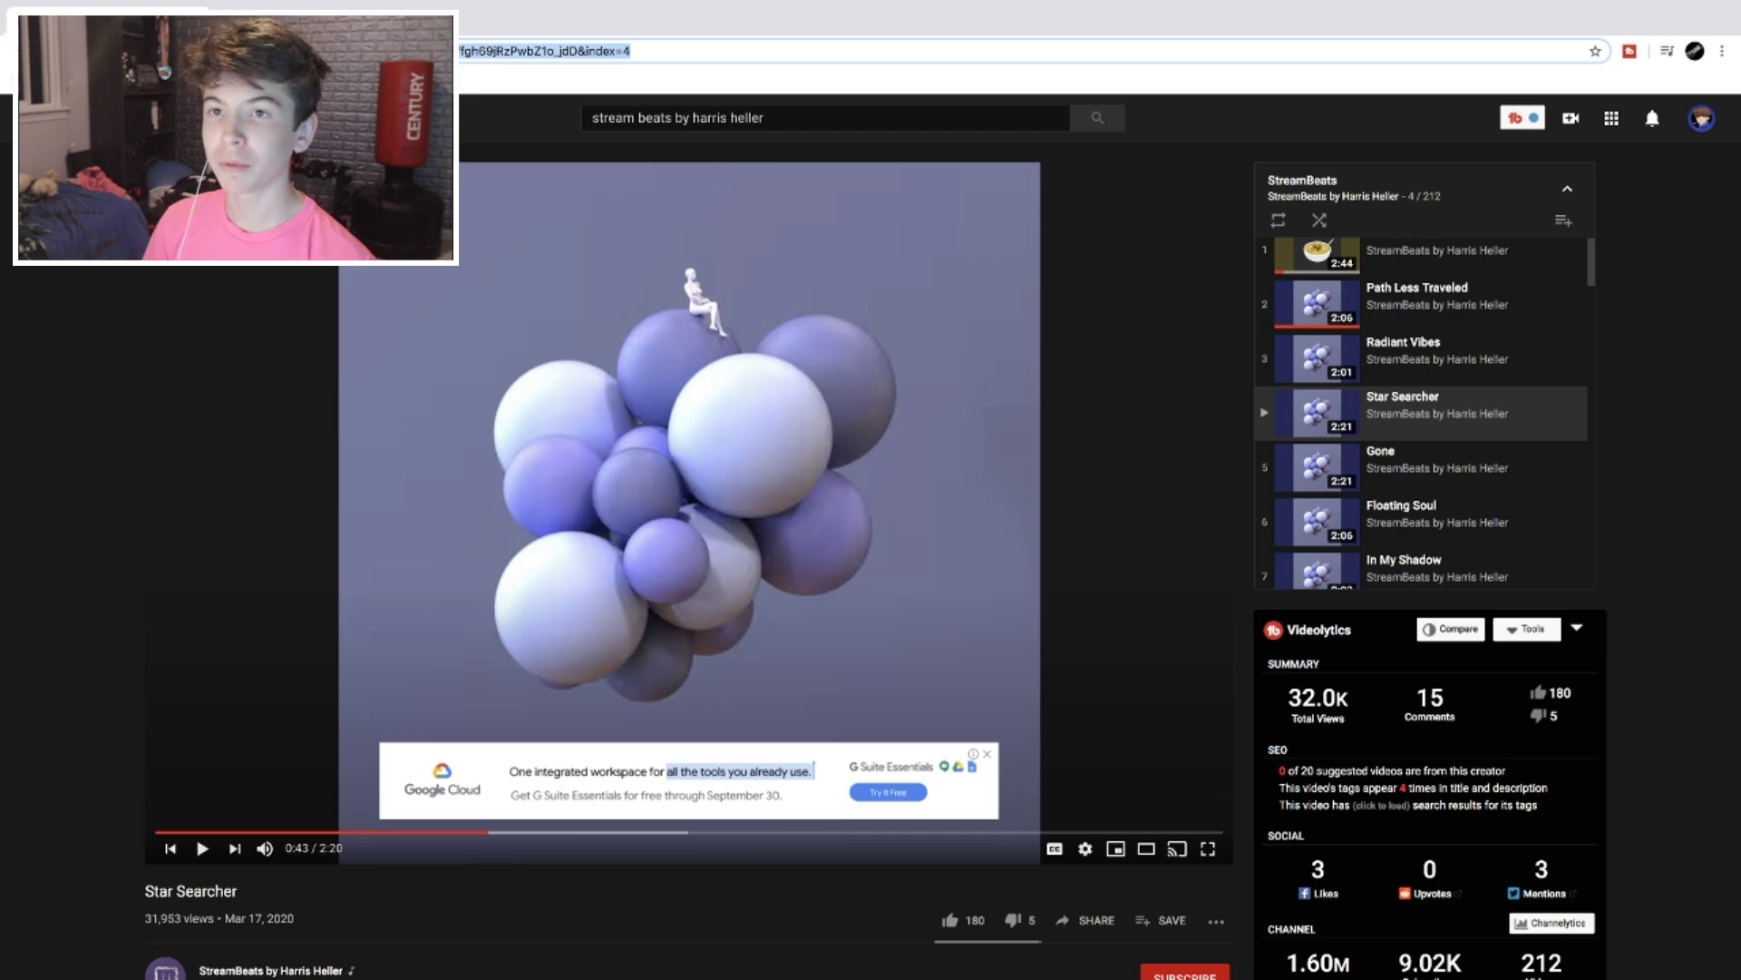
Step: Search for "yt to mp3" in a new browser tab and open the YtMp3 converter site
key("ctrl+t")
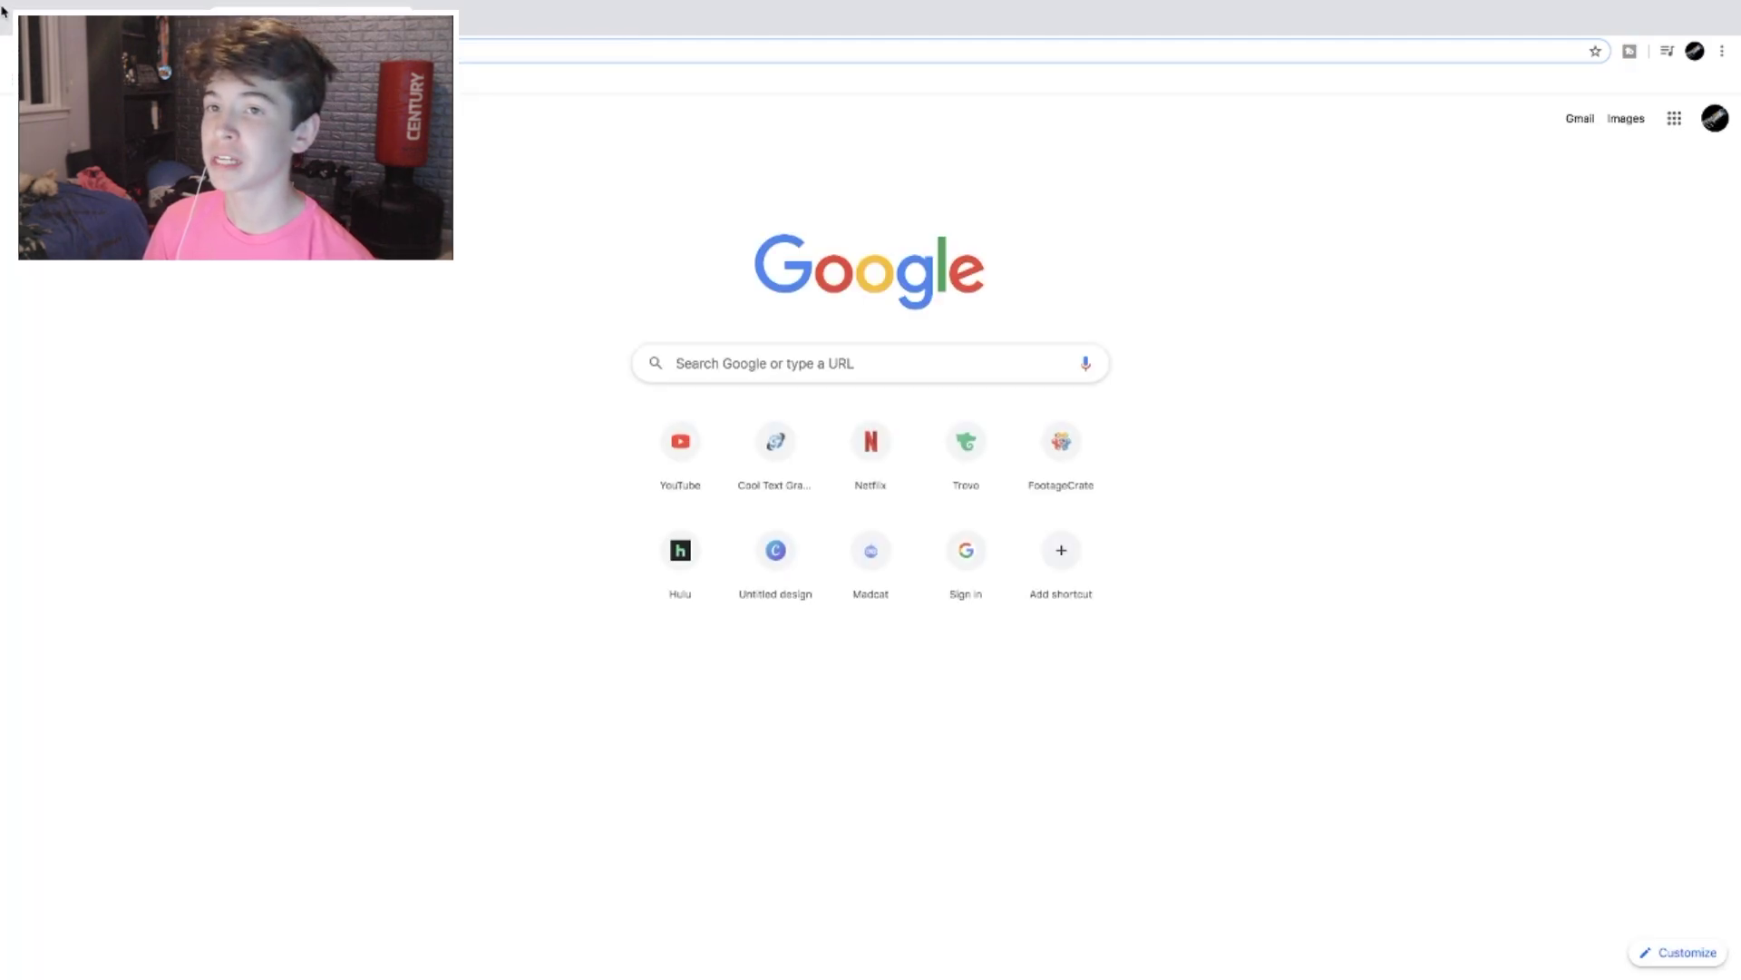
type("yt")
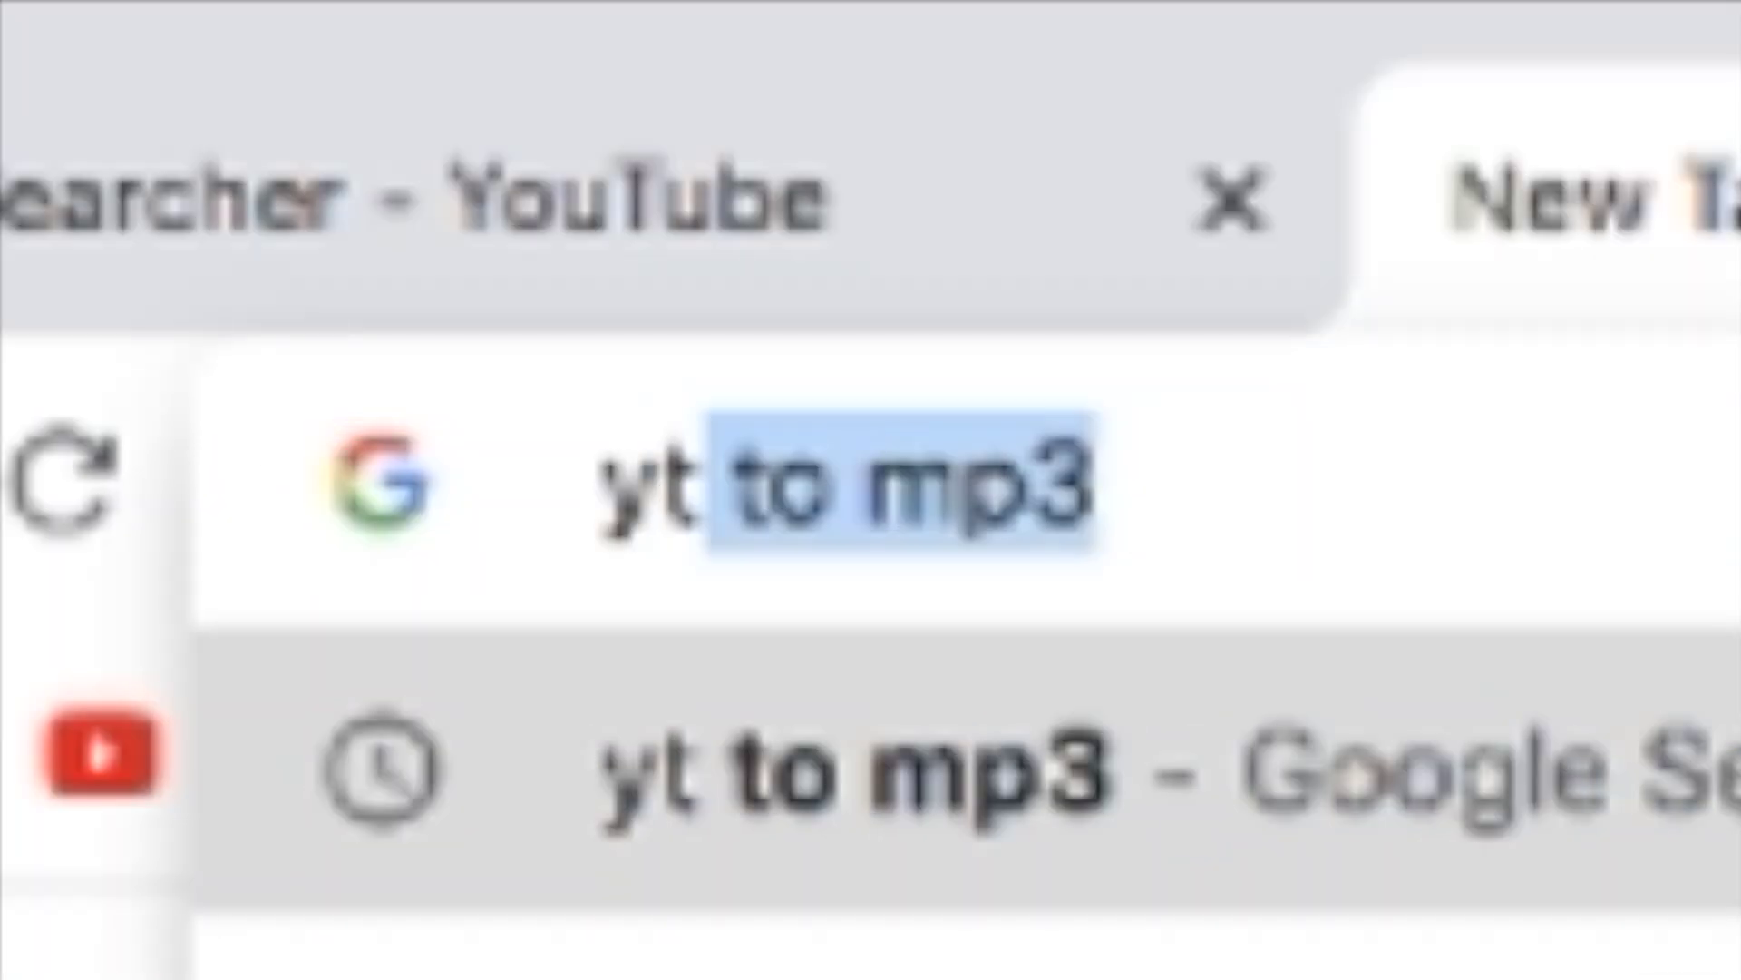
type(" to mp3")
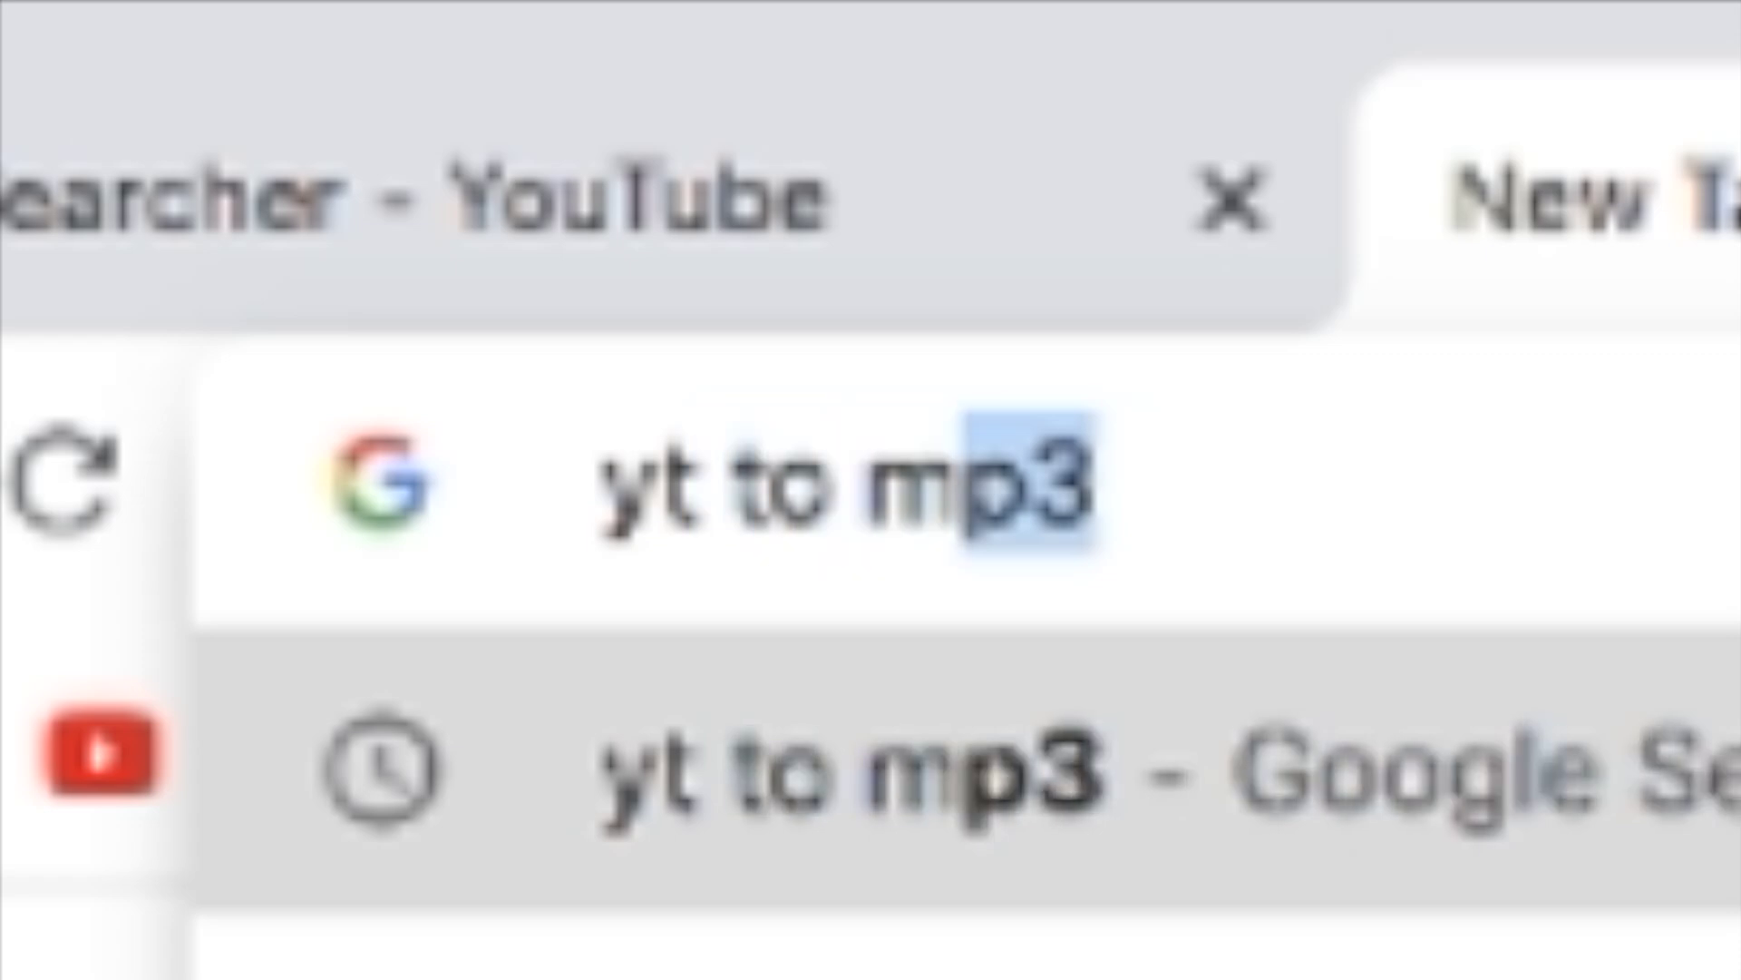
key("Return")
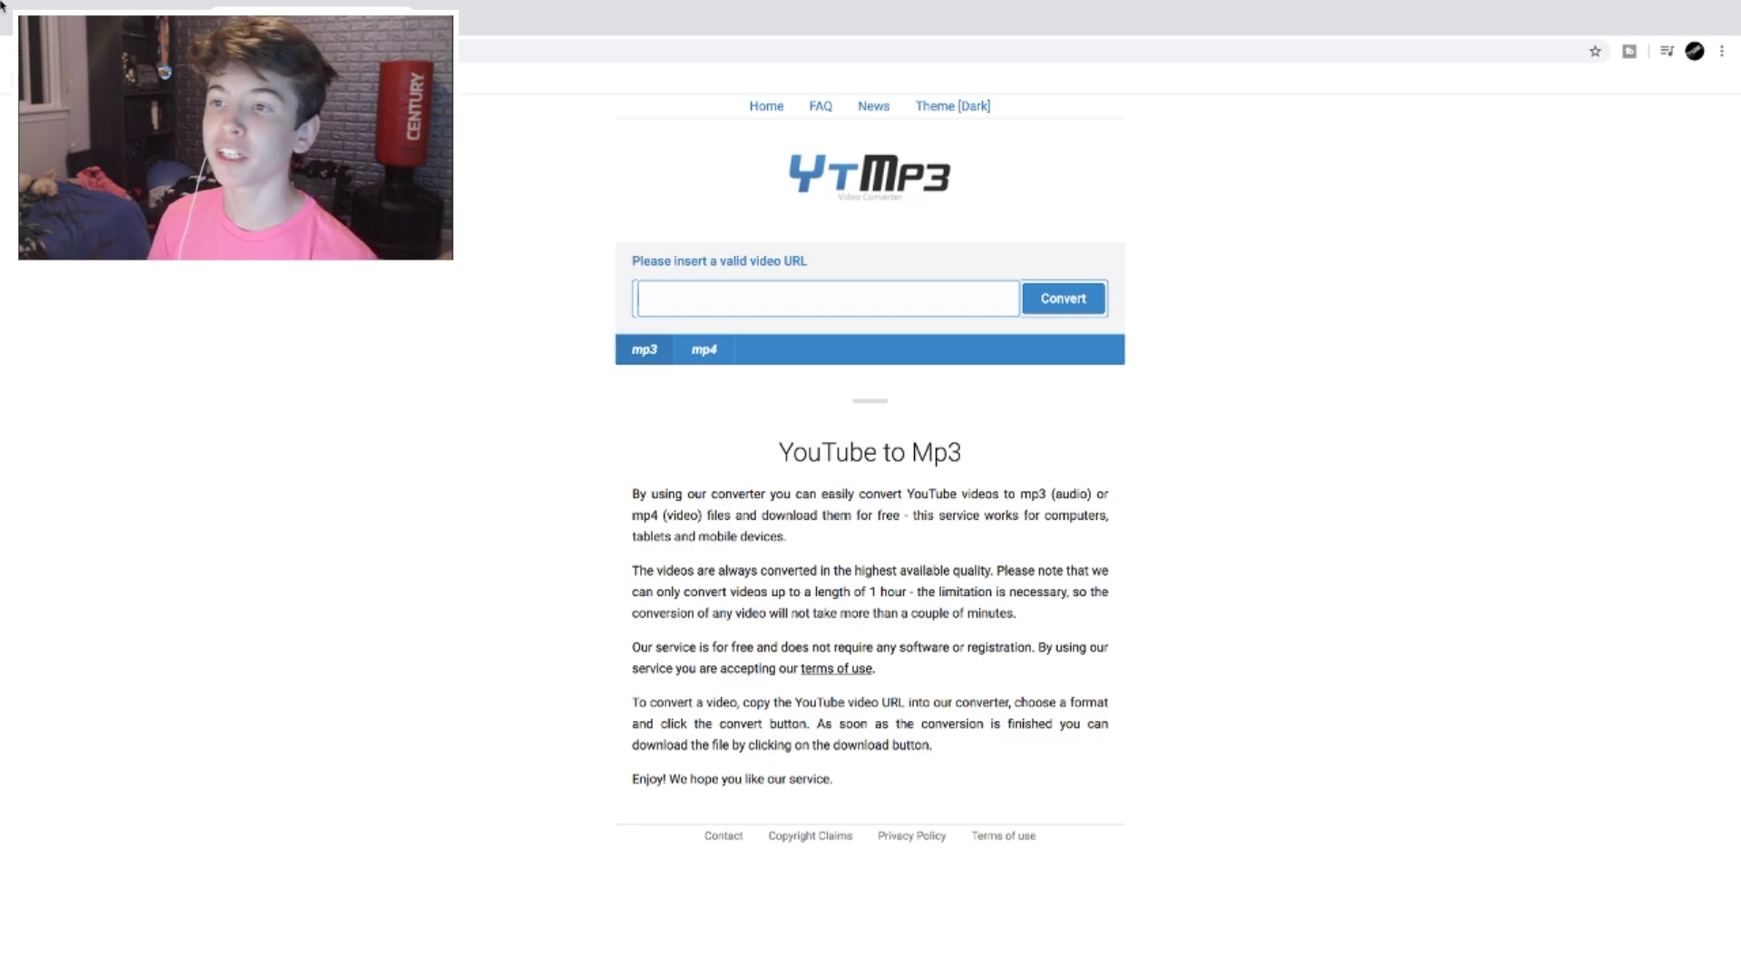
Step: Convert the copied Star Searcher link to MP3, download it, and show the downloaded file in Finder
key("super+v")
left_click(1065, 306)
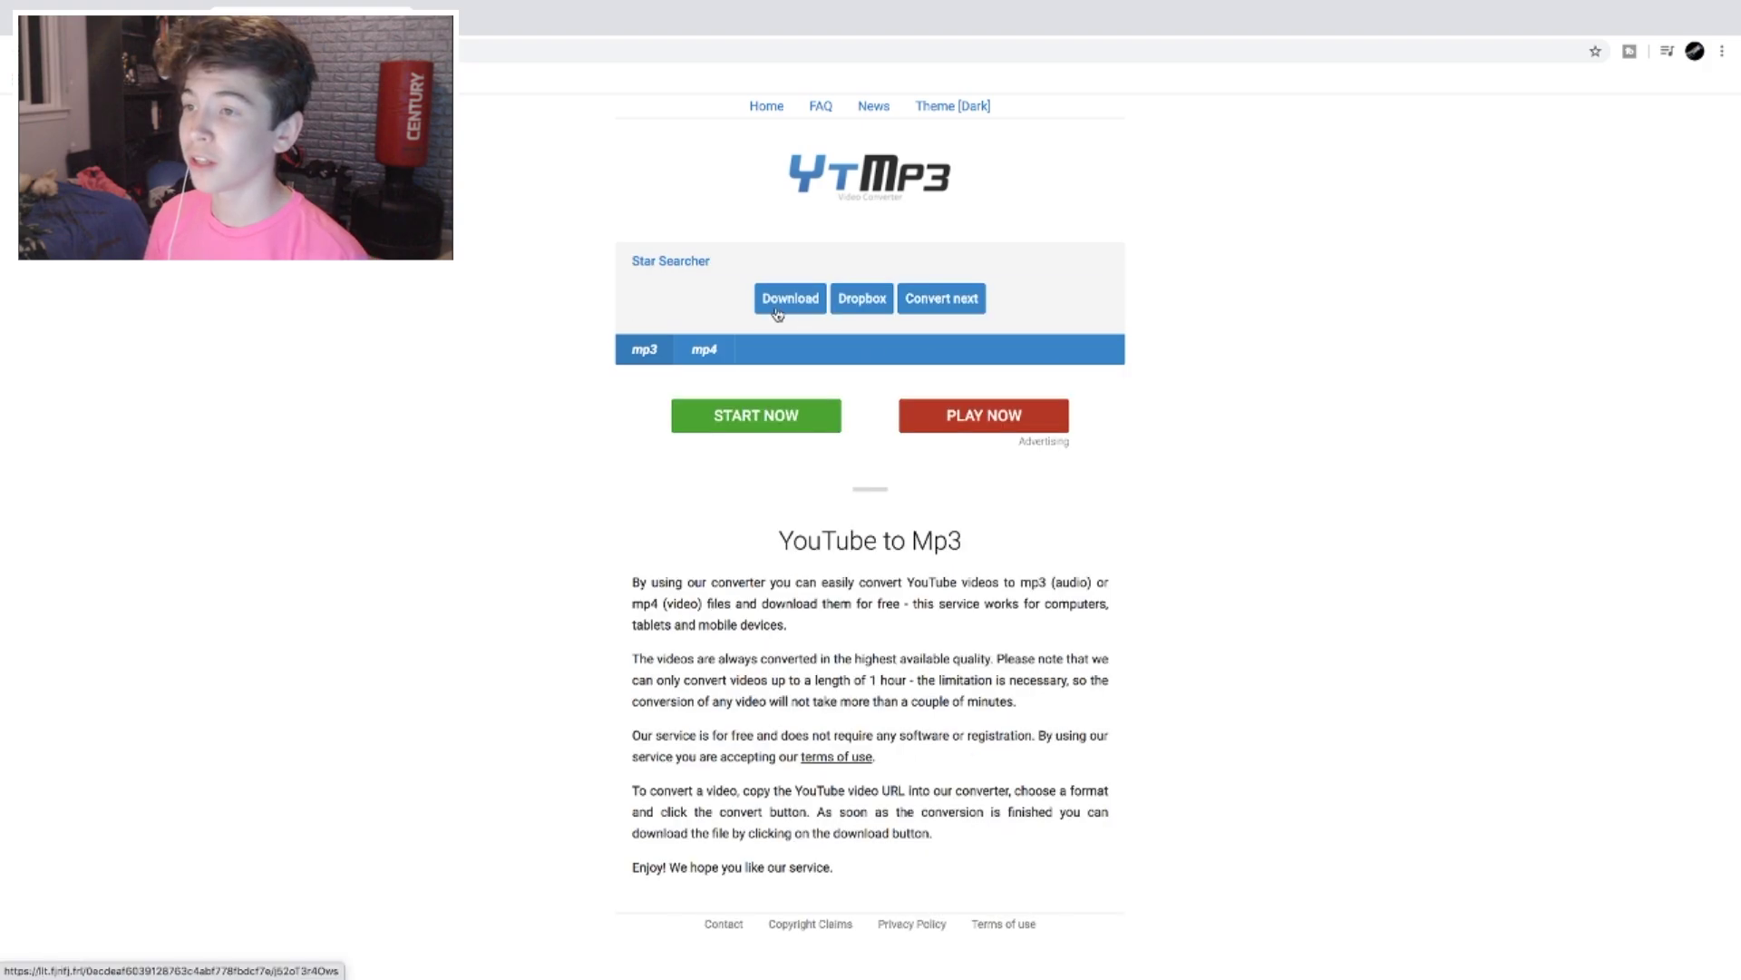
left_click(782, 300)
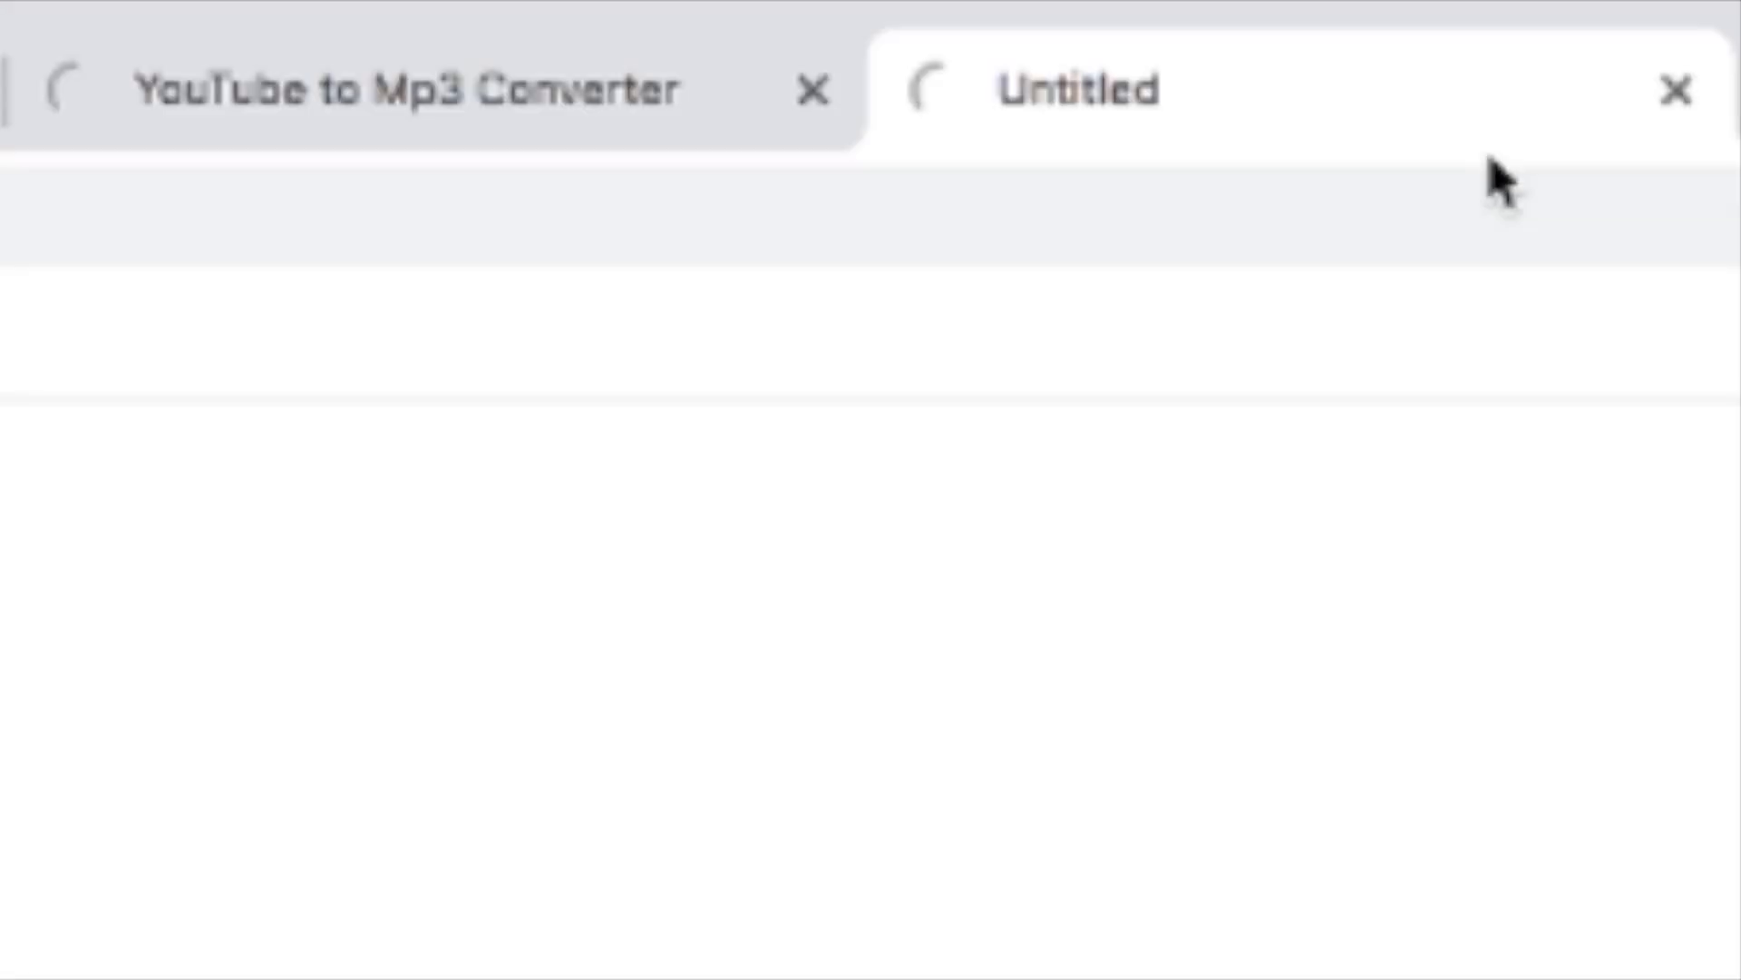
left_click(1673, 91)
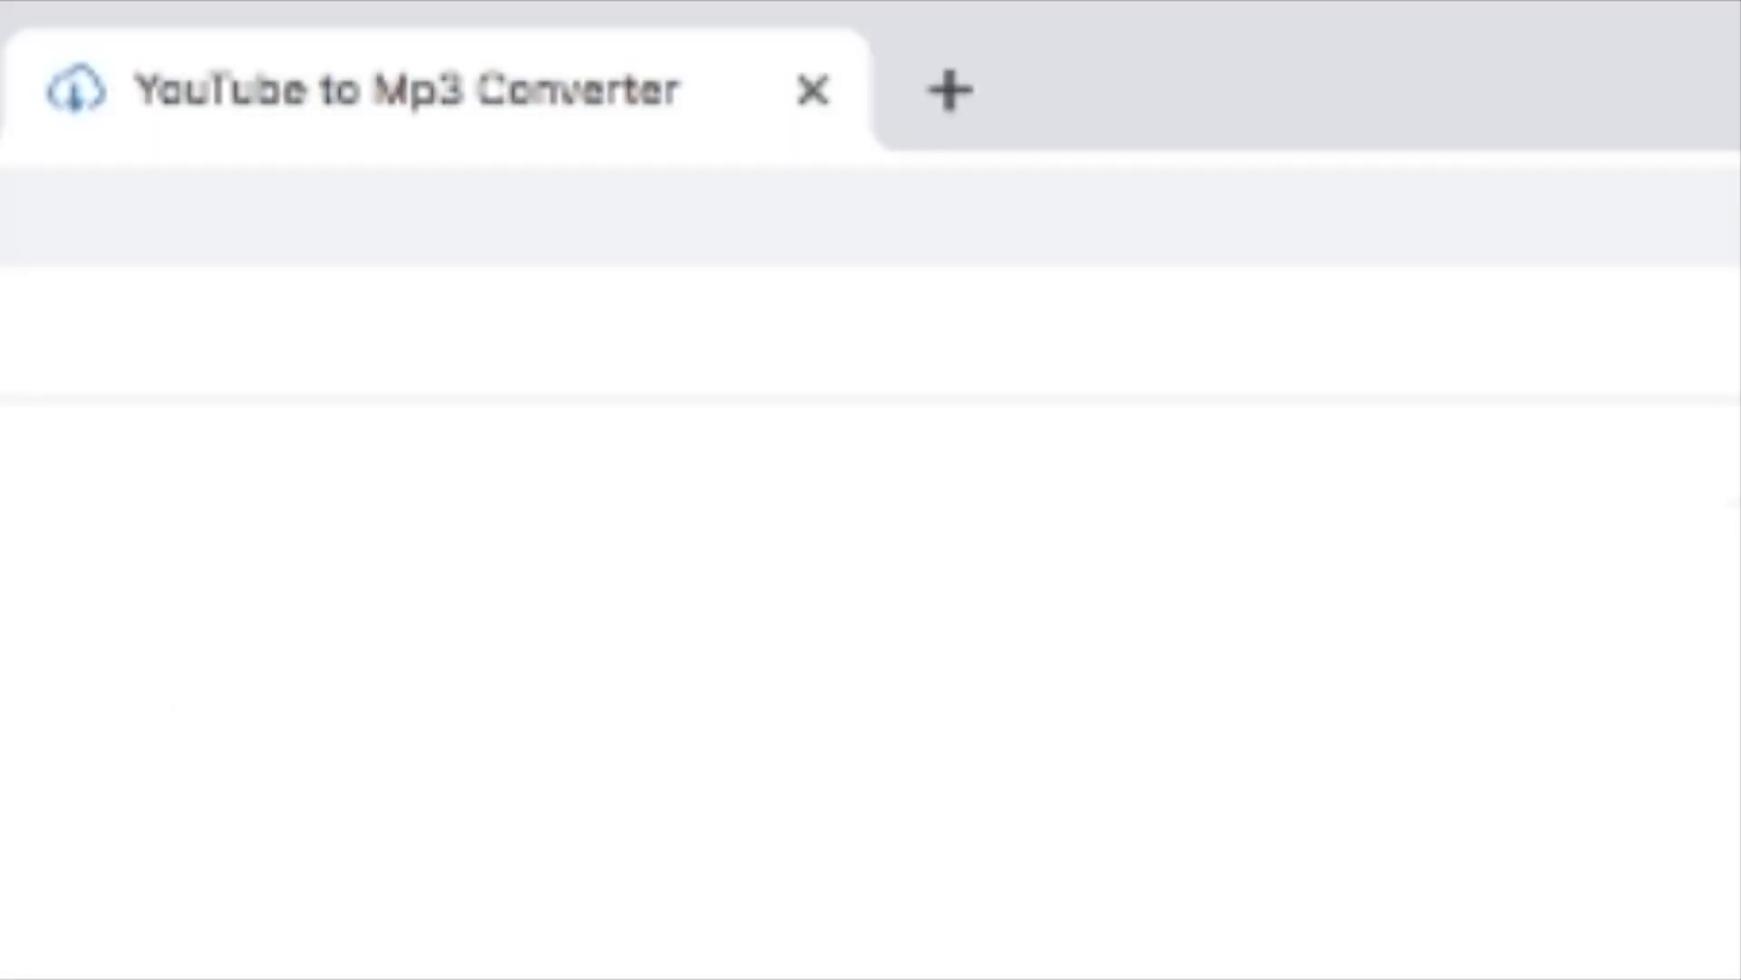
left_click(175, 959)
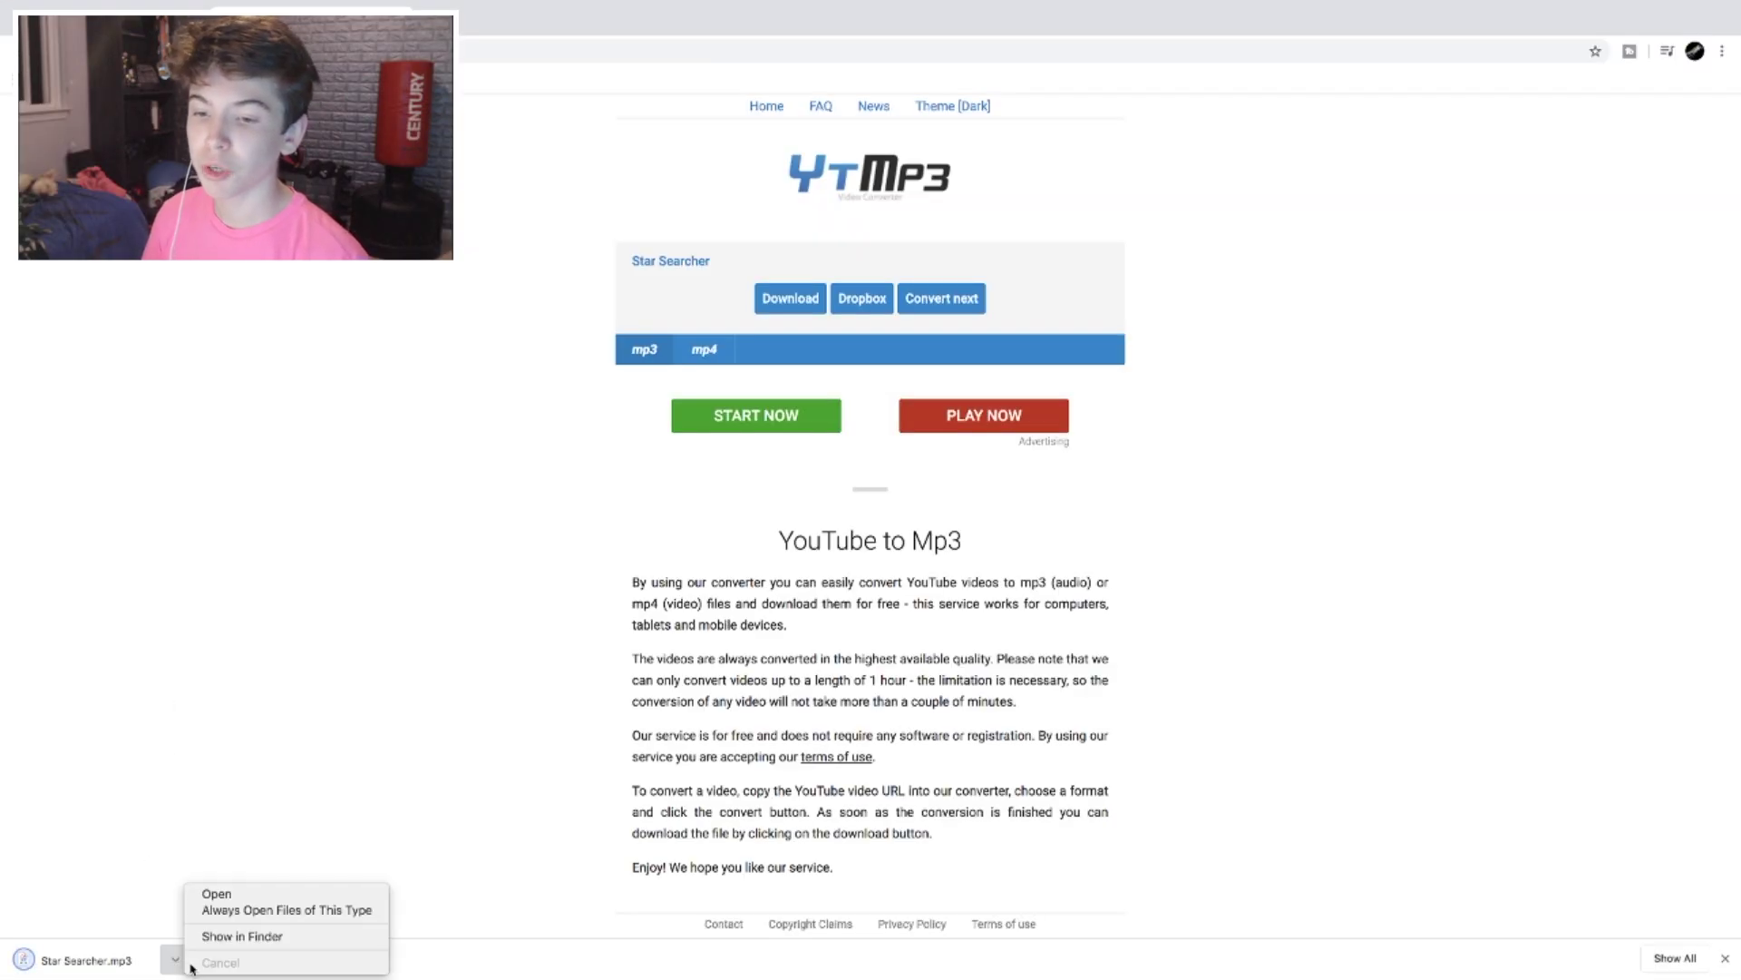
left_click(221, 937)
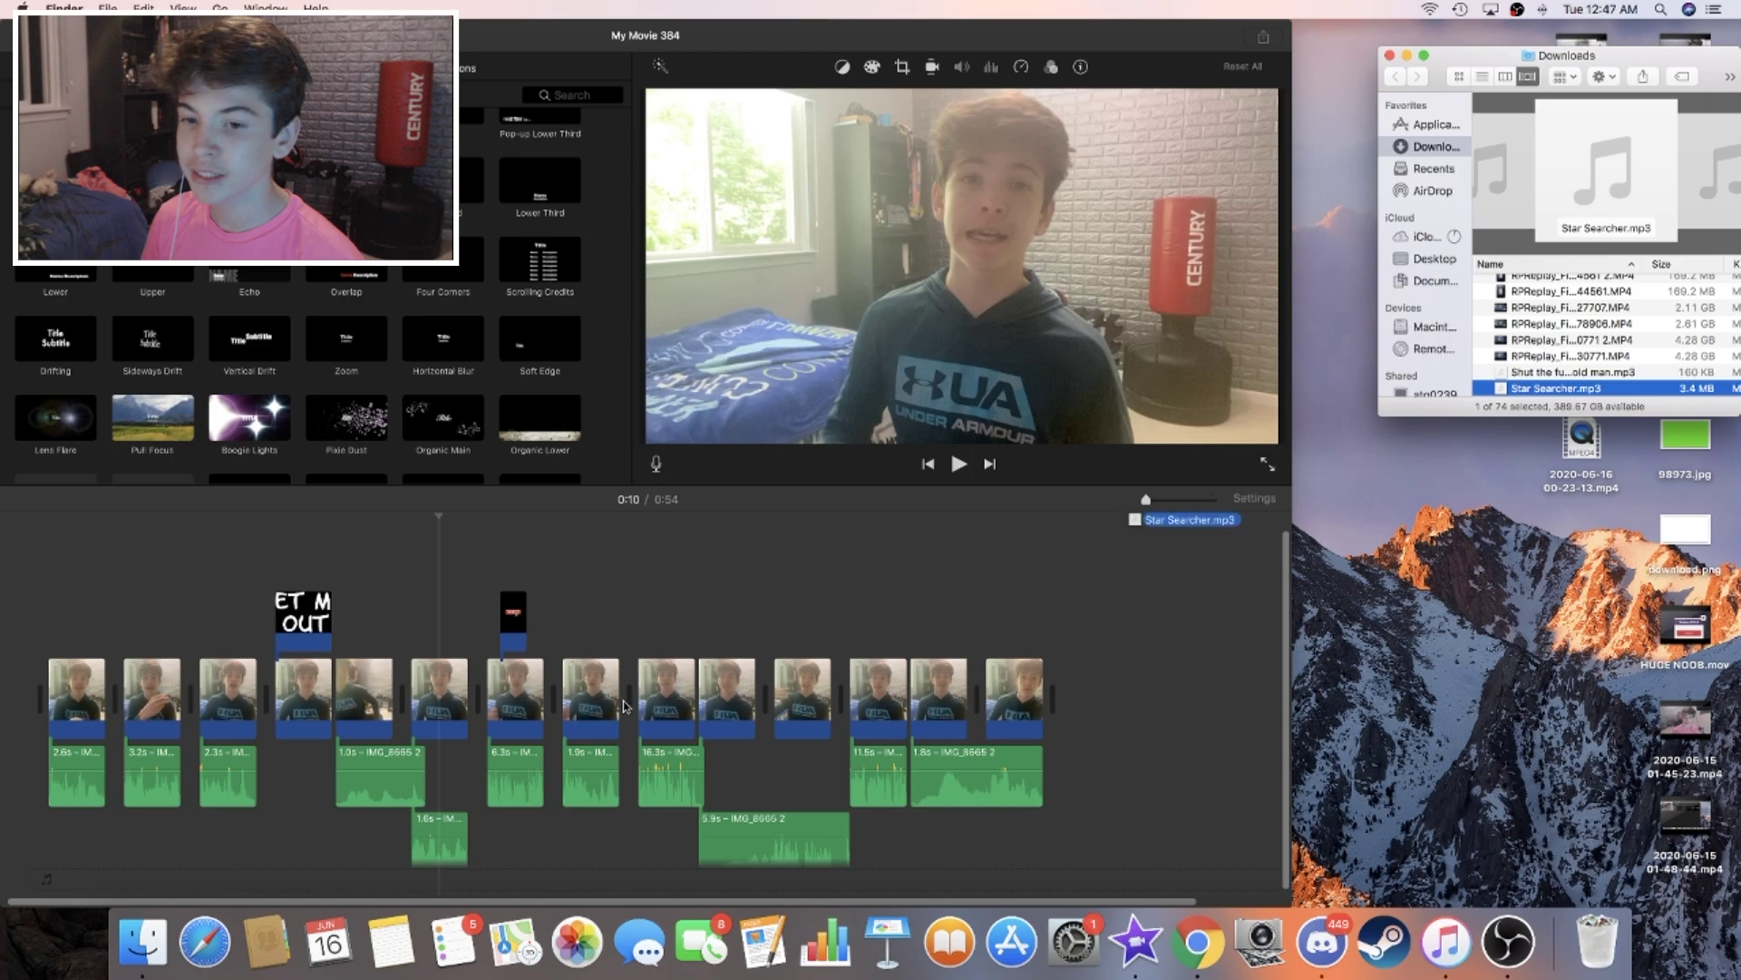
Step: Add Star Searcher.mp3 beneath the clips at the start of the iMovie timeline and trim its beginning to leave about 1:53 of music
key("space")
left_click_drag(624, 707, 116, 848)
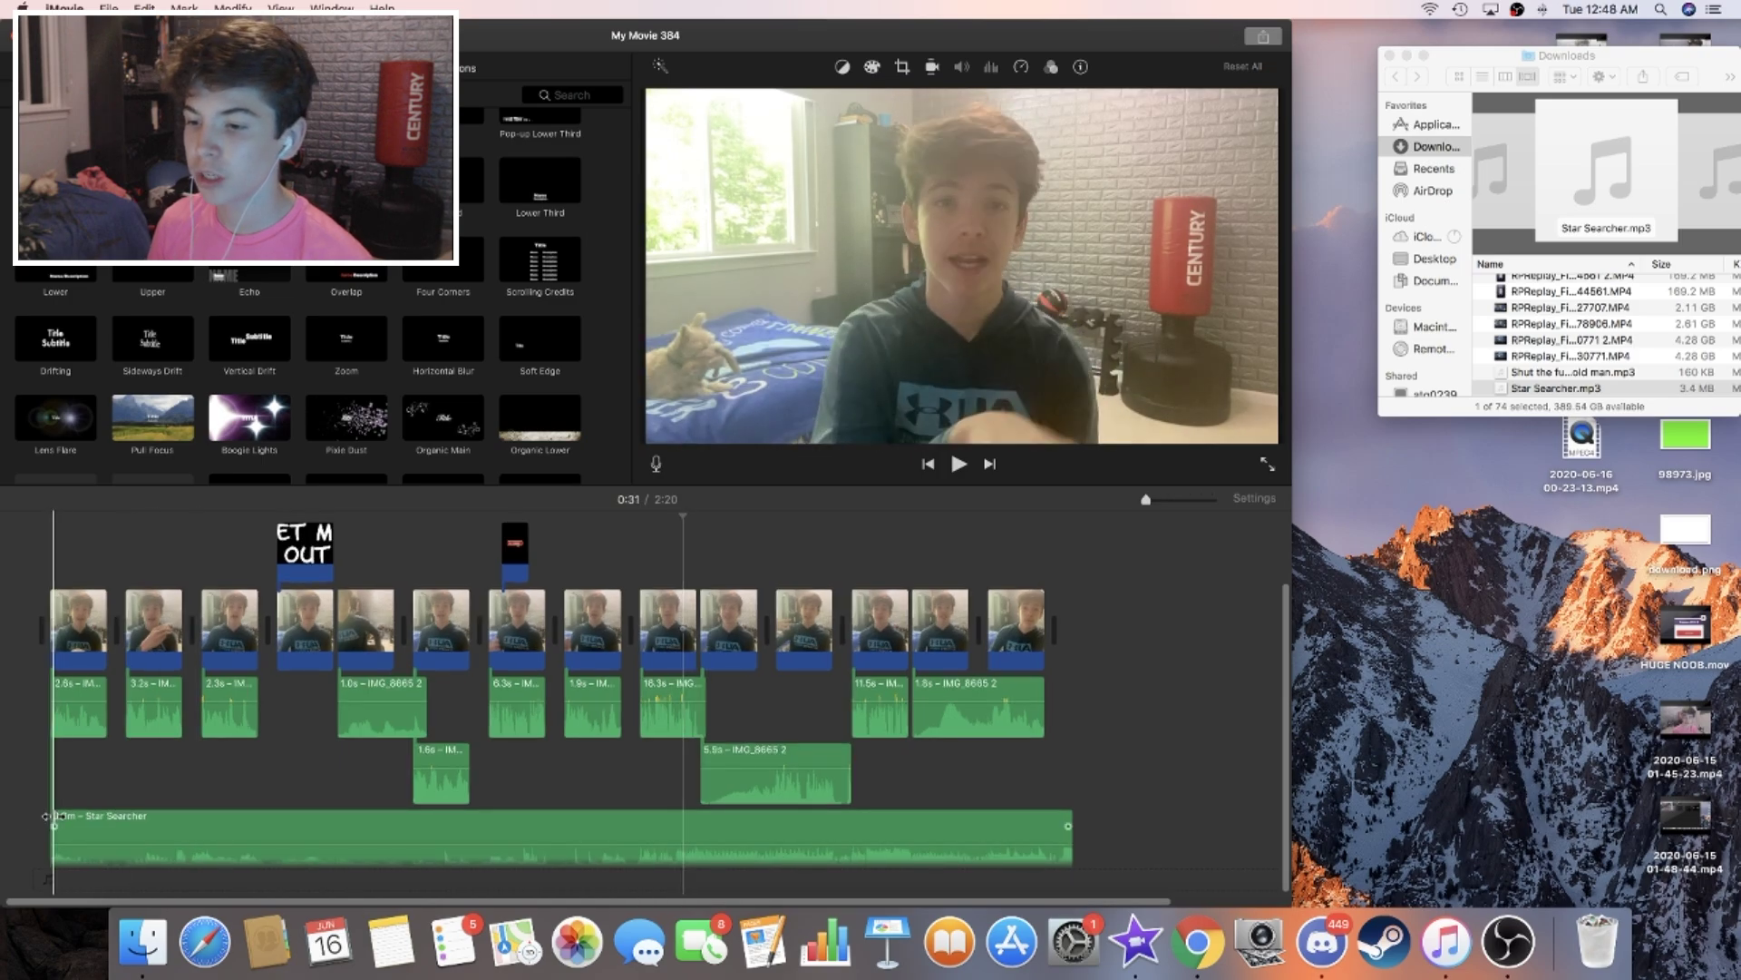
left_click_drag(47, 816, 261, 852)
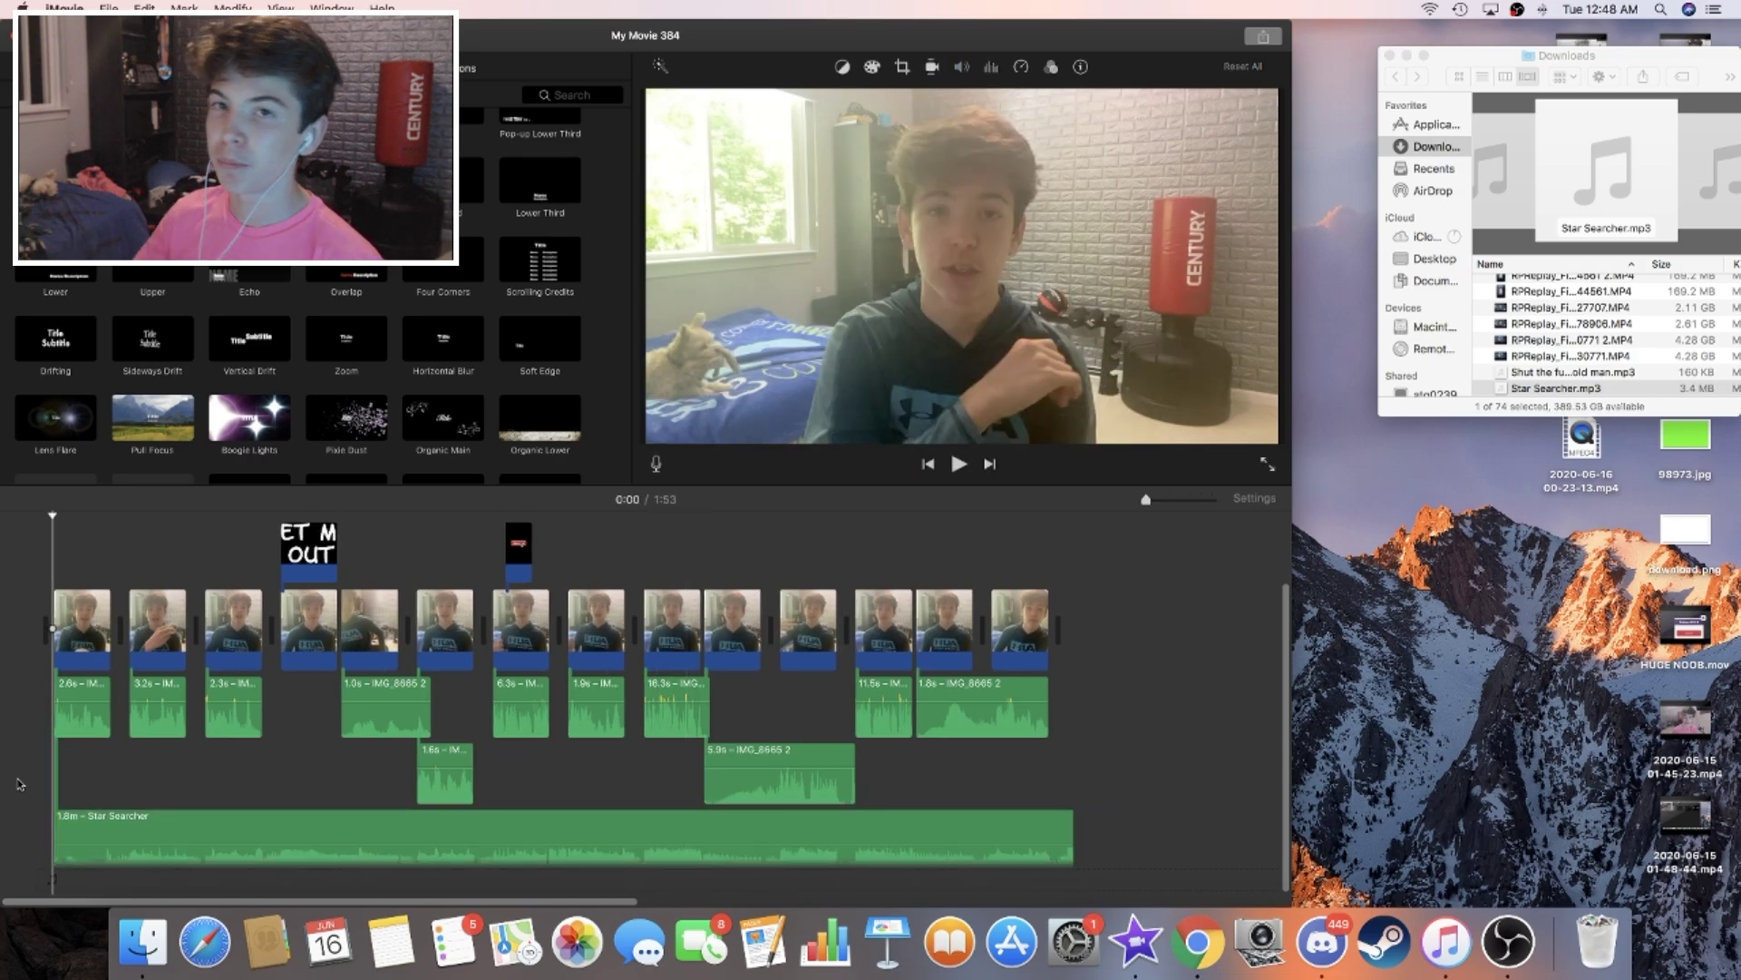